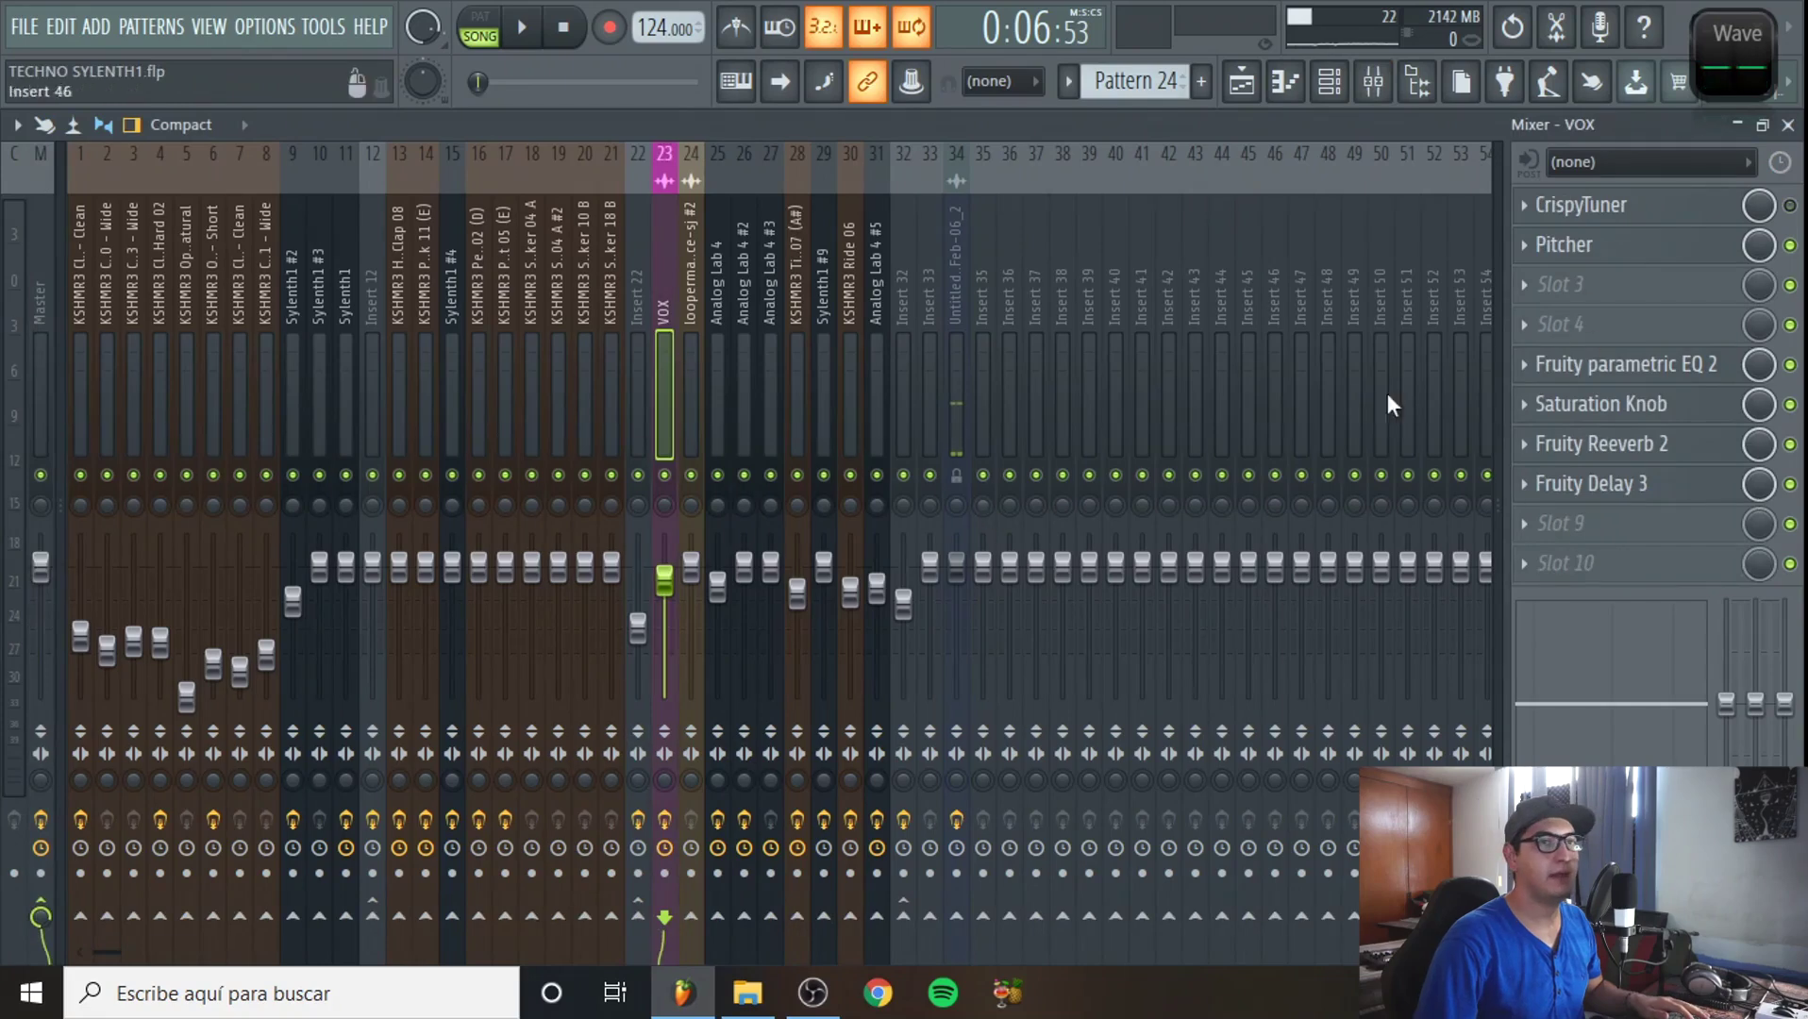
- Bypass the Pitcher effect on the VOX mixer track and open its plugin window, moved toward the mixer's upper-left area
{"action": "left_click", "coordinate": [1789, 245]}
{"action": "left_click", "coordinate": [1789, 206]}
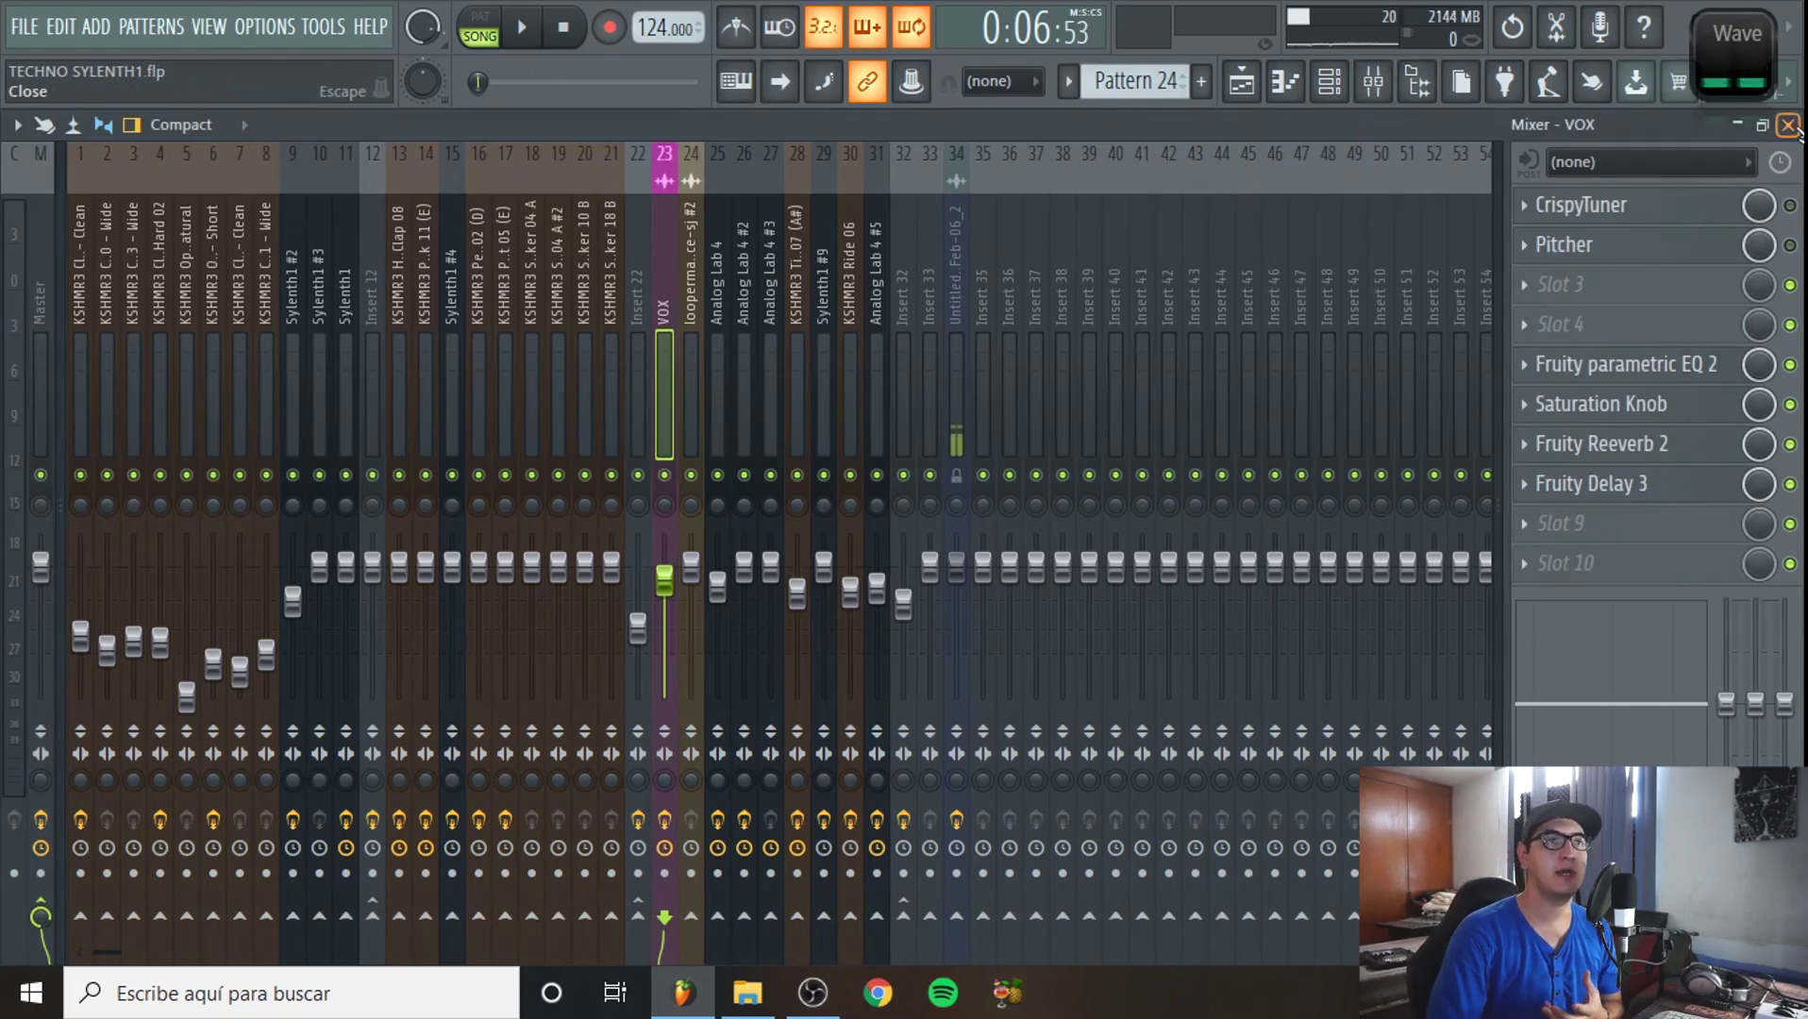
{"action": "left_click", "coordinate": [1612, 256]}
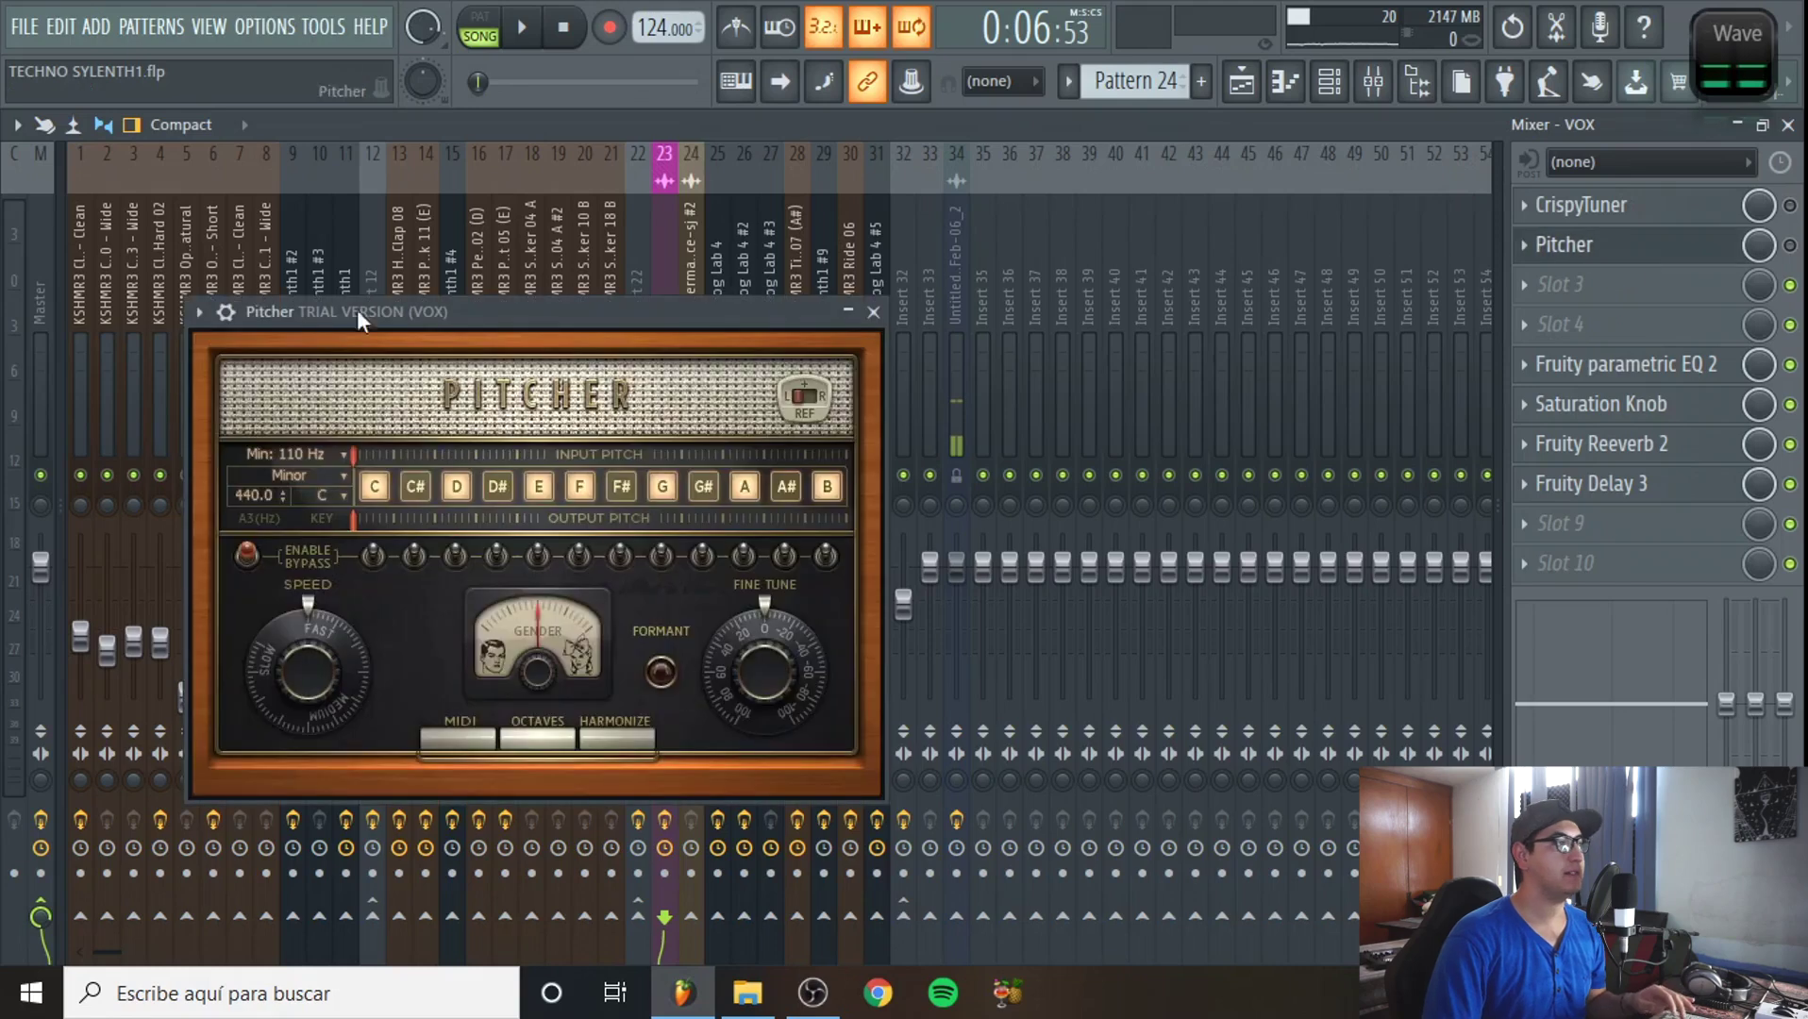
{"action": "left_click_drag", "start_coordinate": [430, 322], "coordinate": [267, 201]}
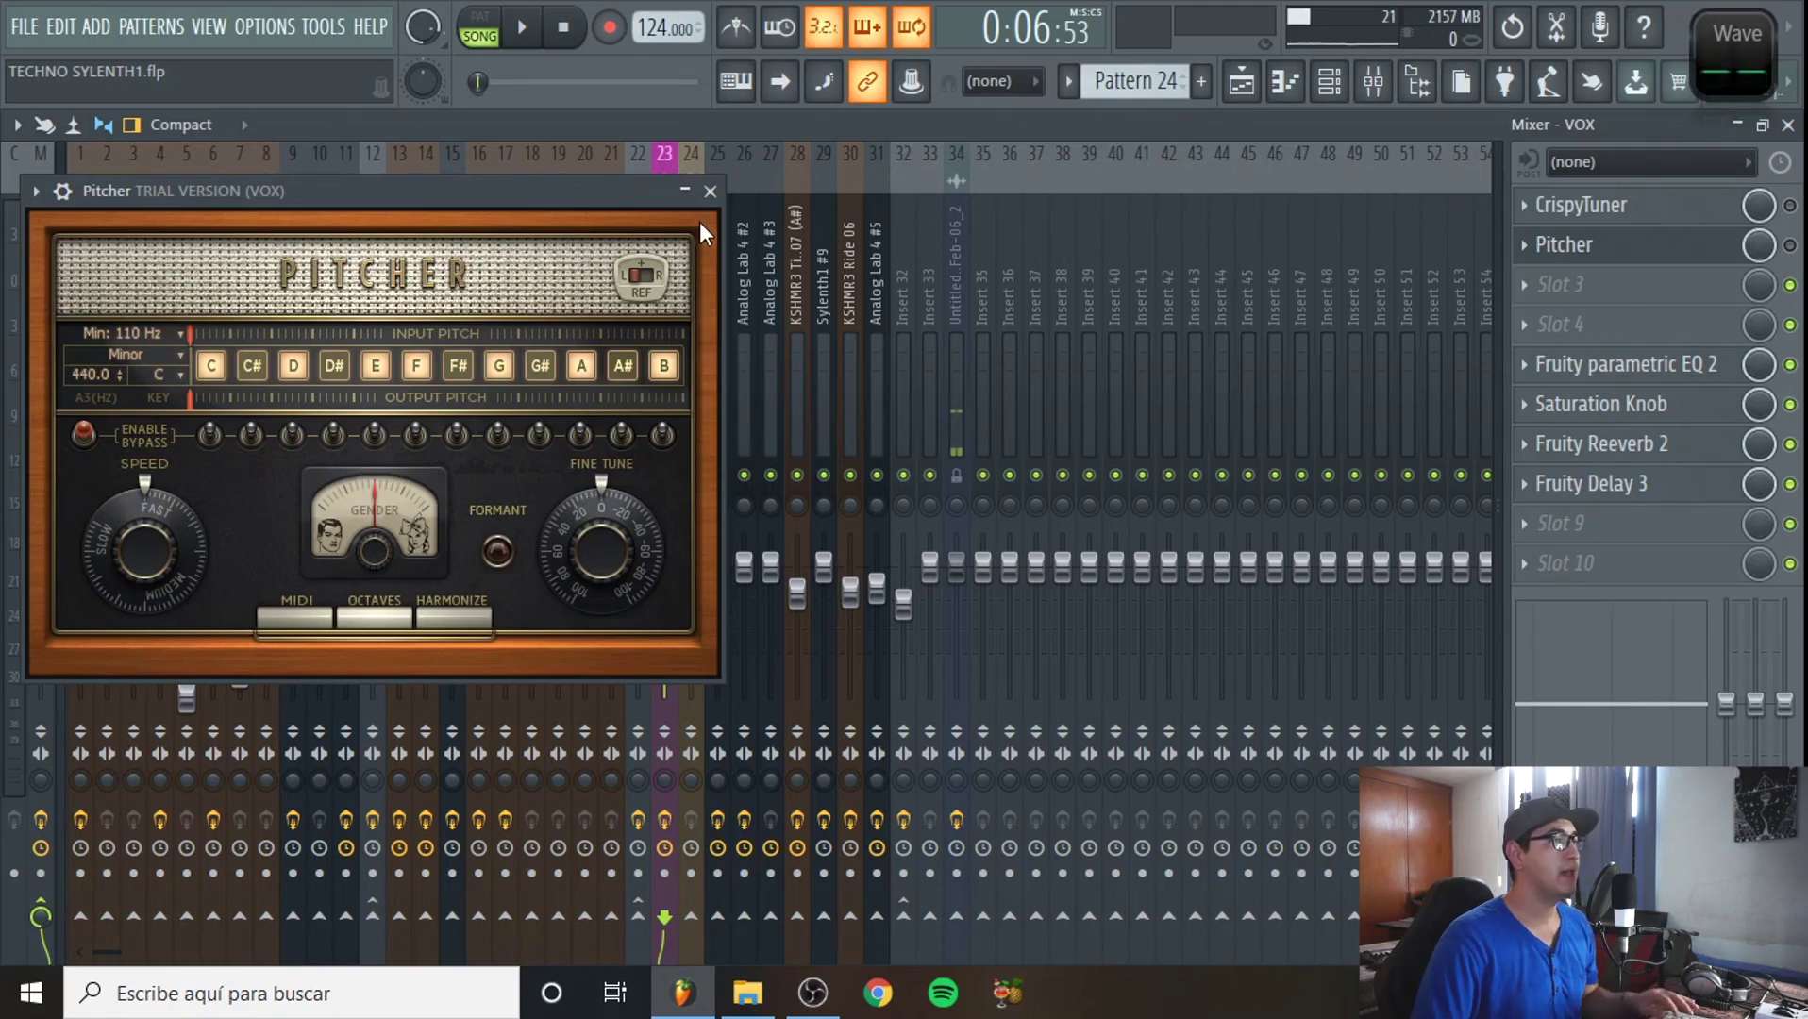
- Close Pitcher and the mixer, then play the arrangement to hear the Track 19 vocals without pitch correction
{"action": "left_click", "coordinate": [710, 191]}
{"action": "left_click", "coordinate": [1787, 125]}
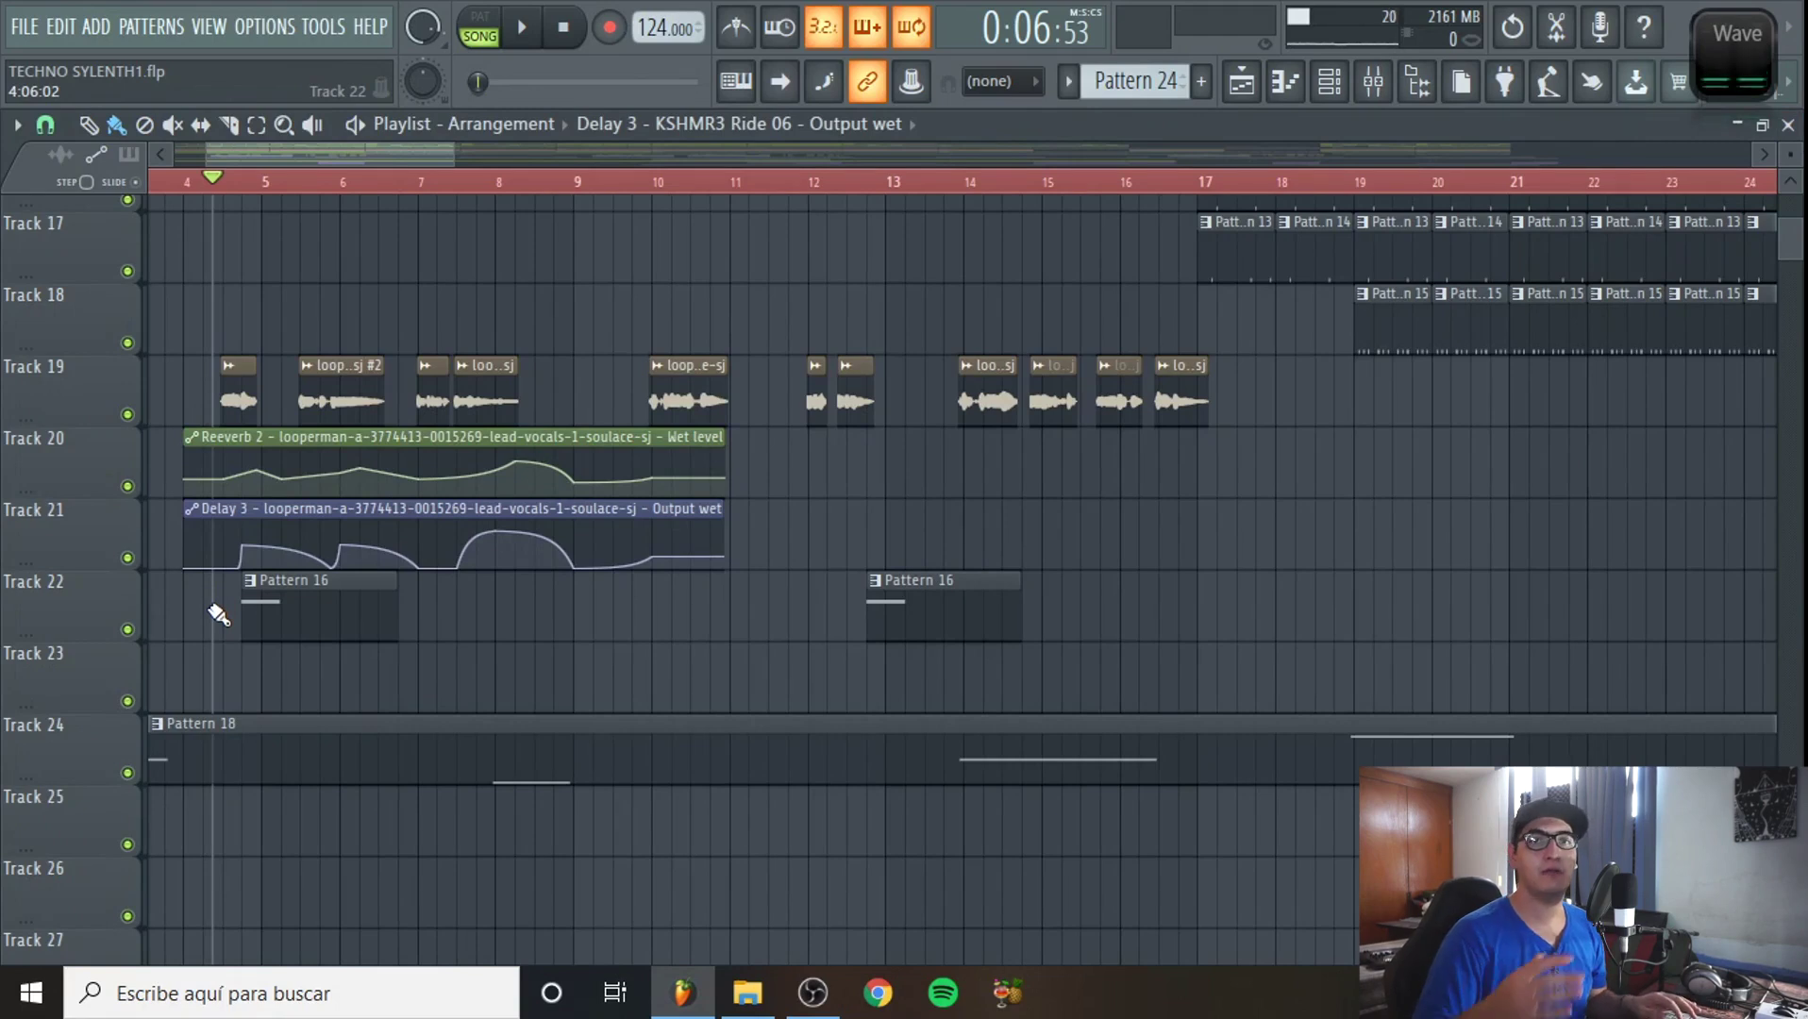
{"action": "left_click", "coordinate": [528, 32]}
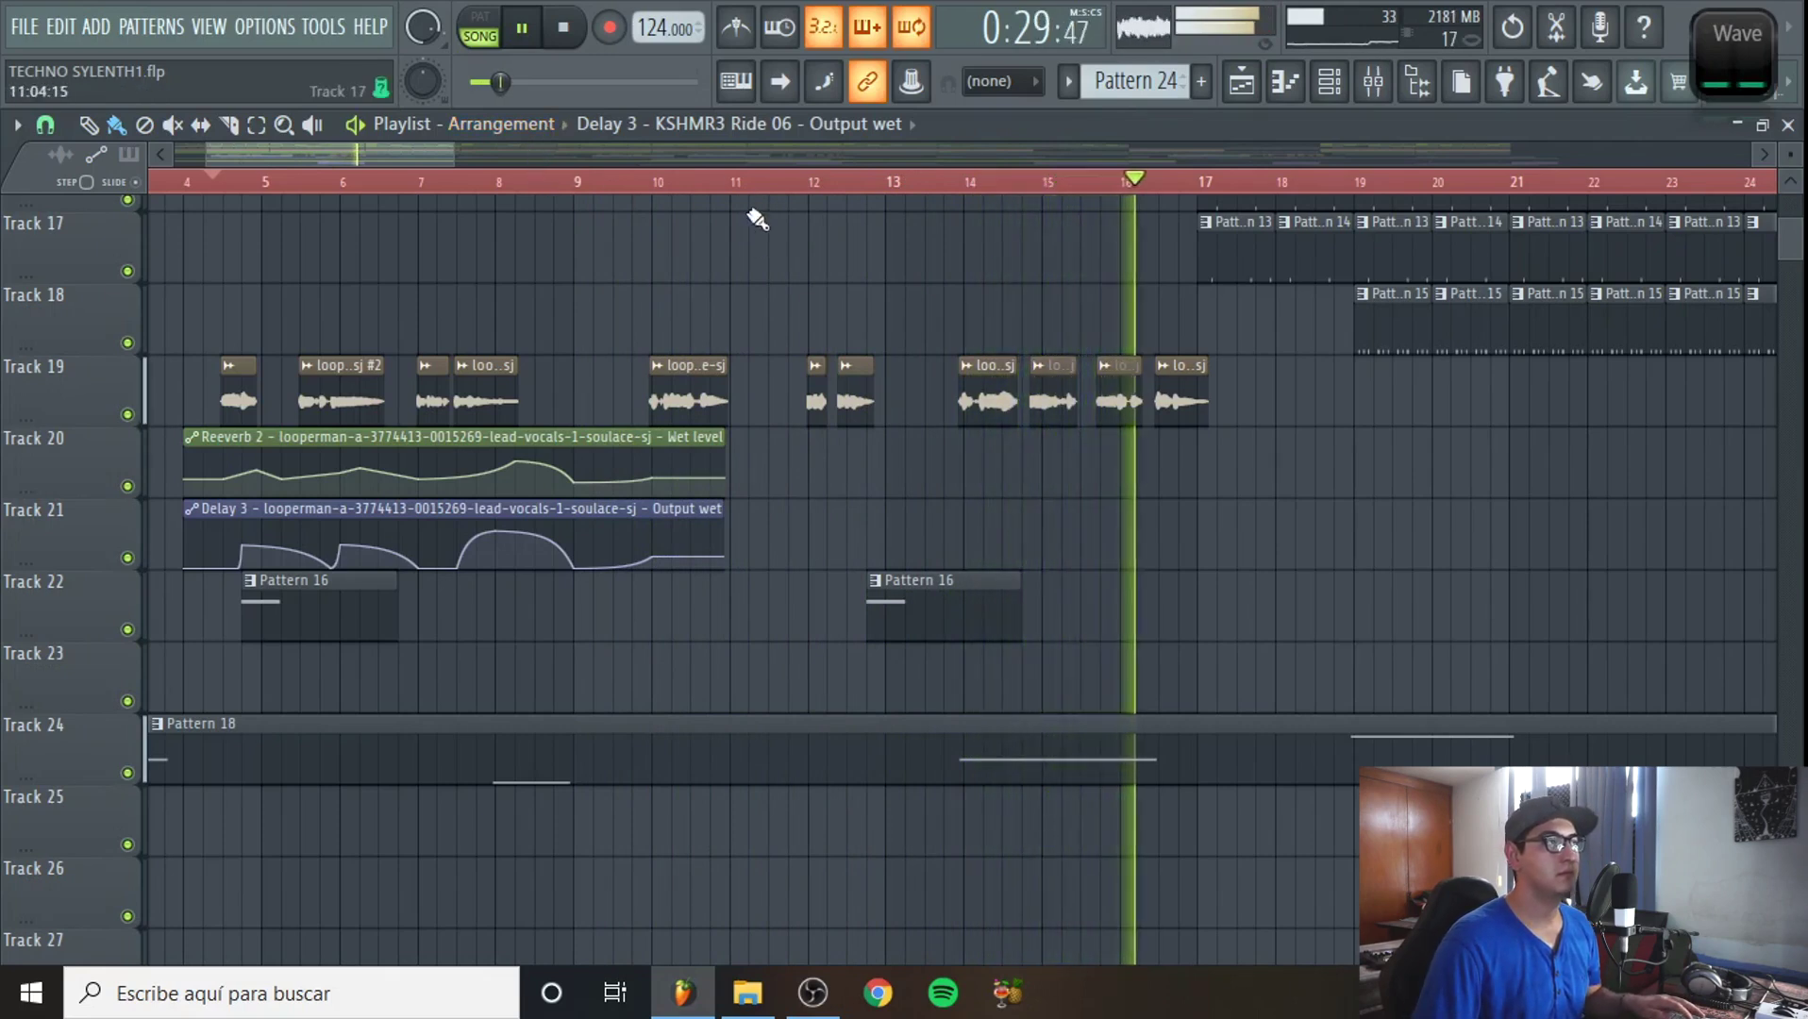
{"action": "left_click", "coordinate": [565, 33]}
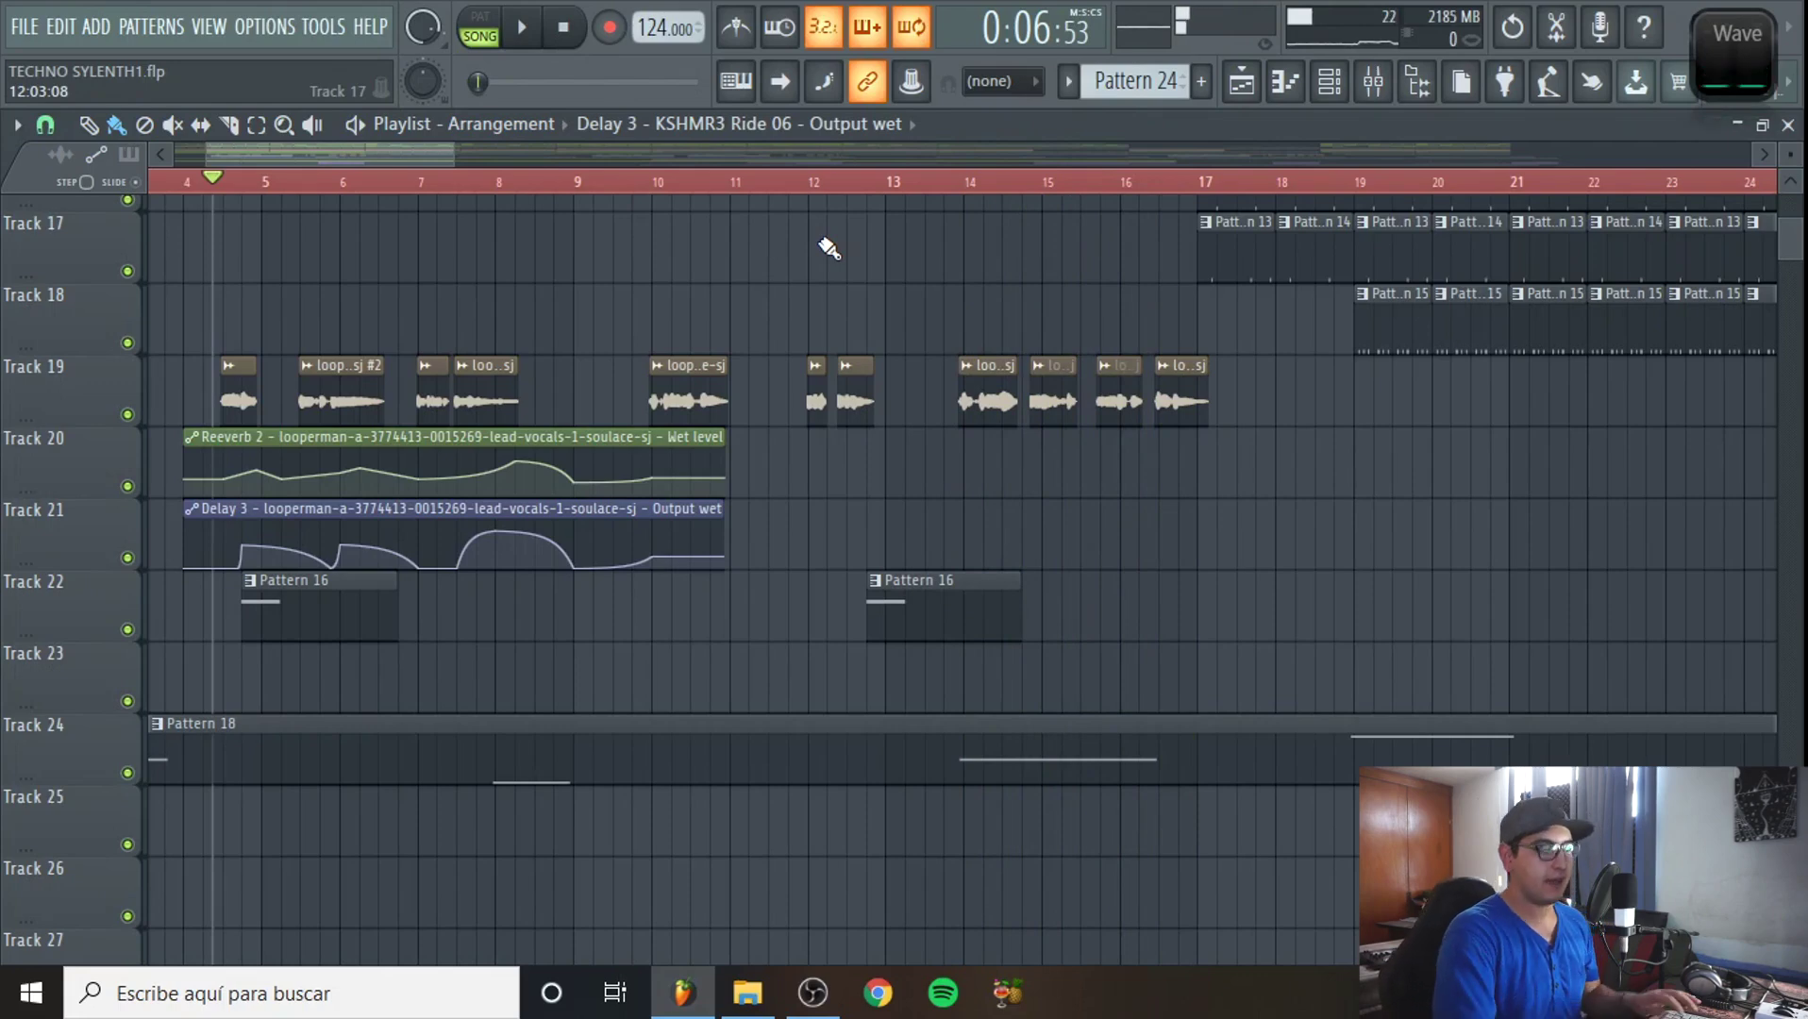
- Reopen Pitcher on the VOX mixer track and set its scale to Major with A# as the key
{"action": "key", "text": "F9"}
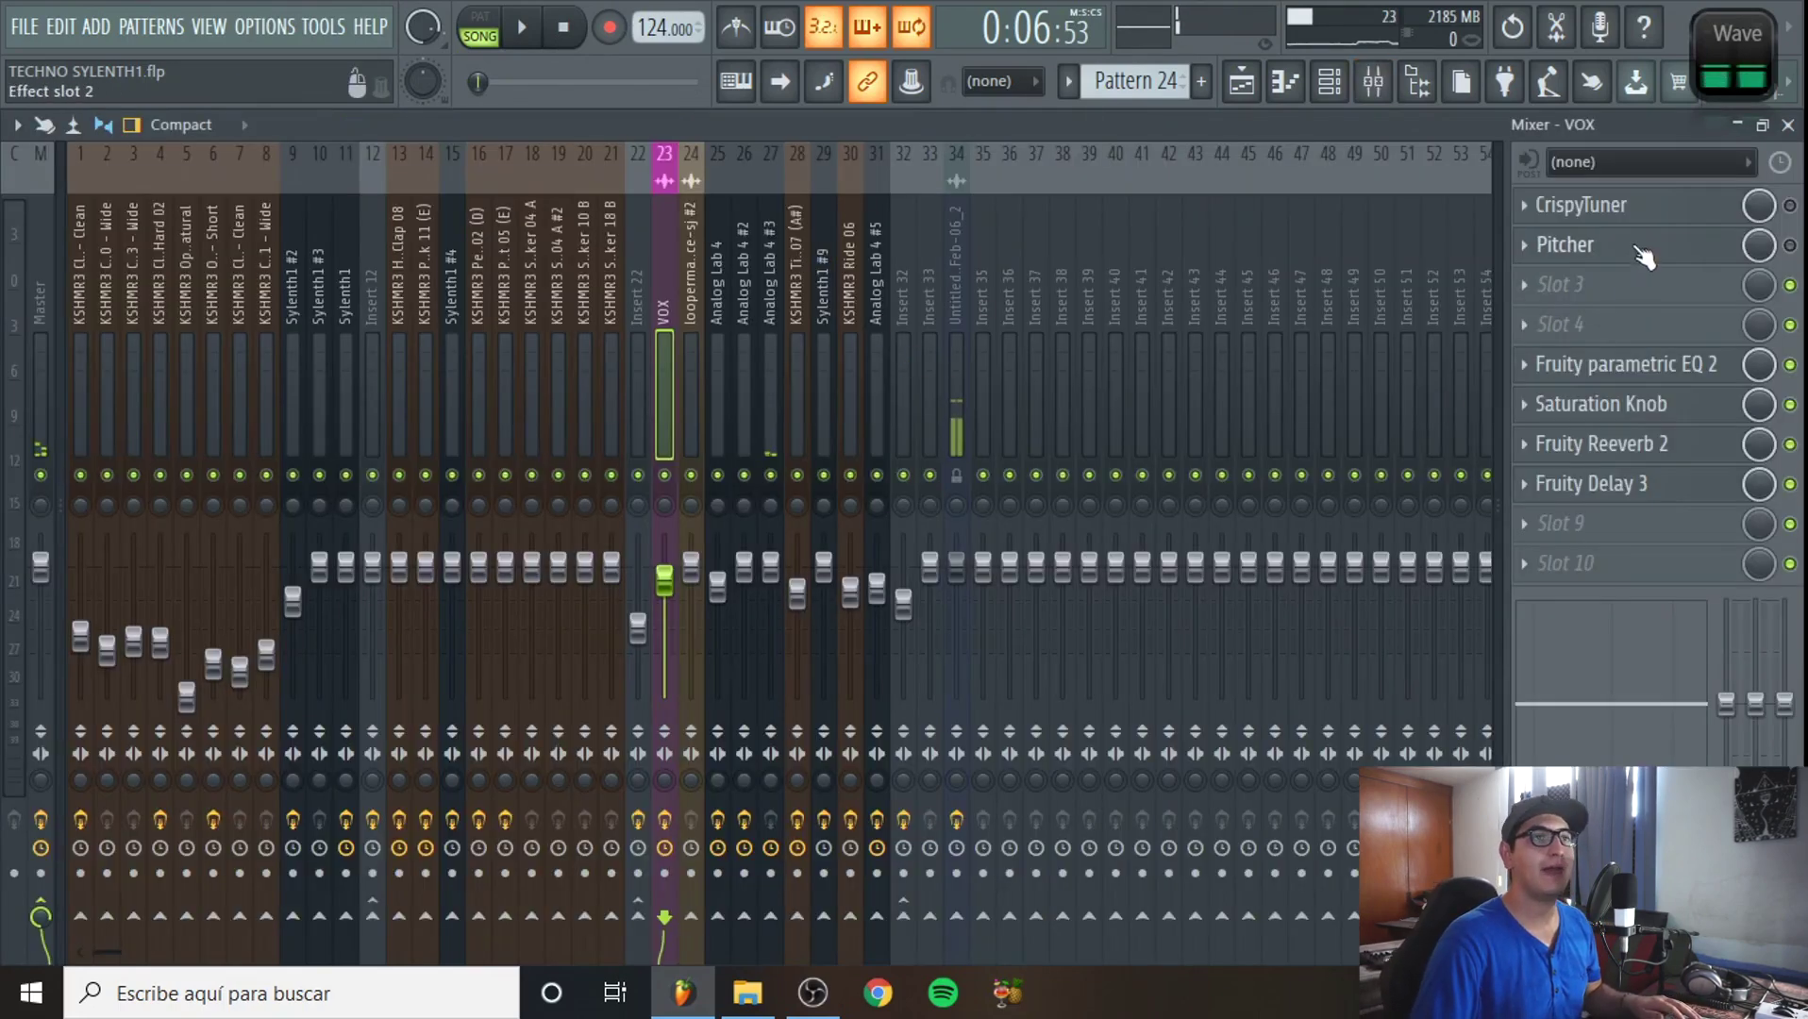
{"action": "left_click", "coordinate": [1557, 247]}
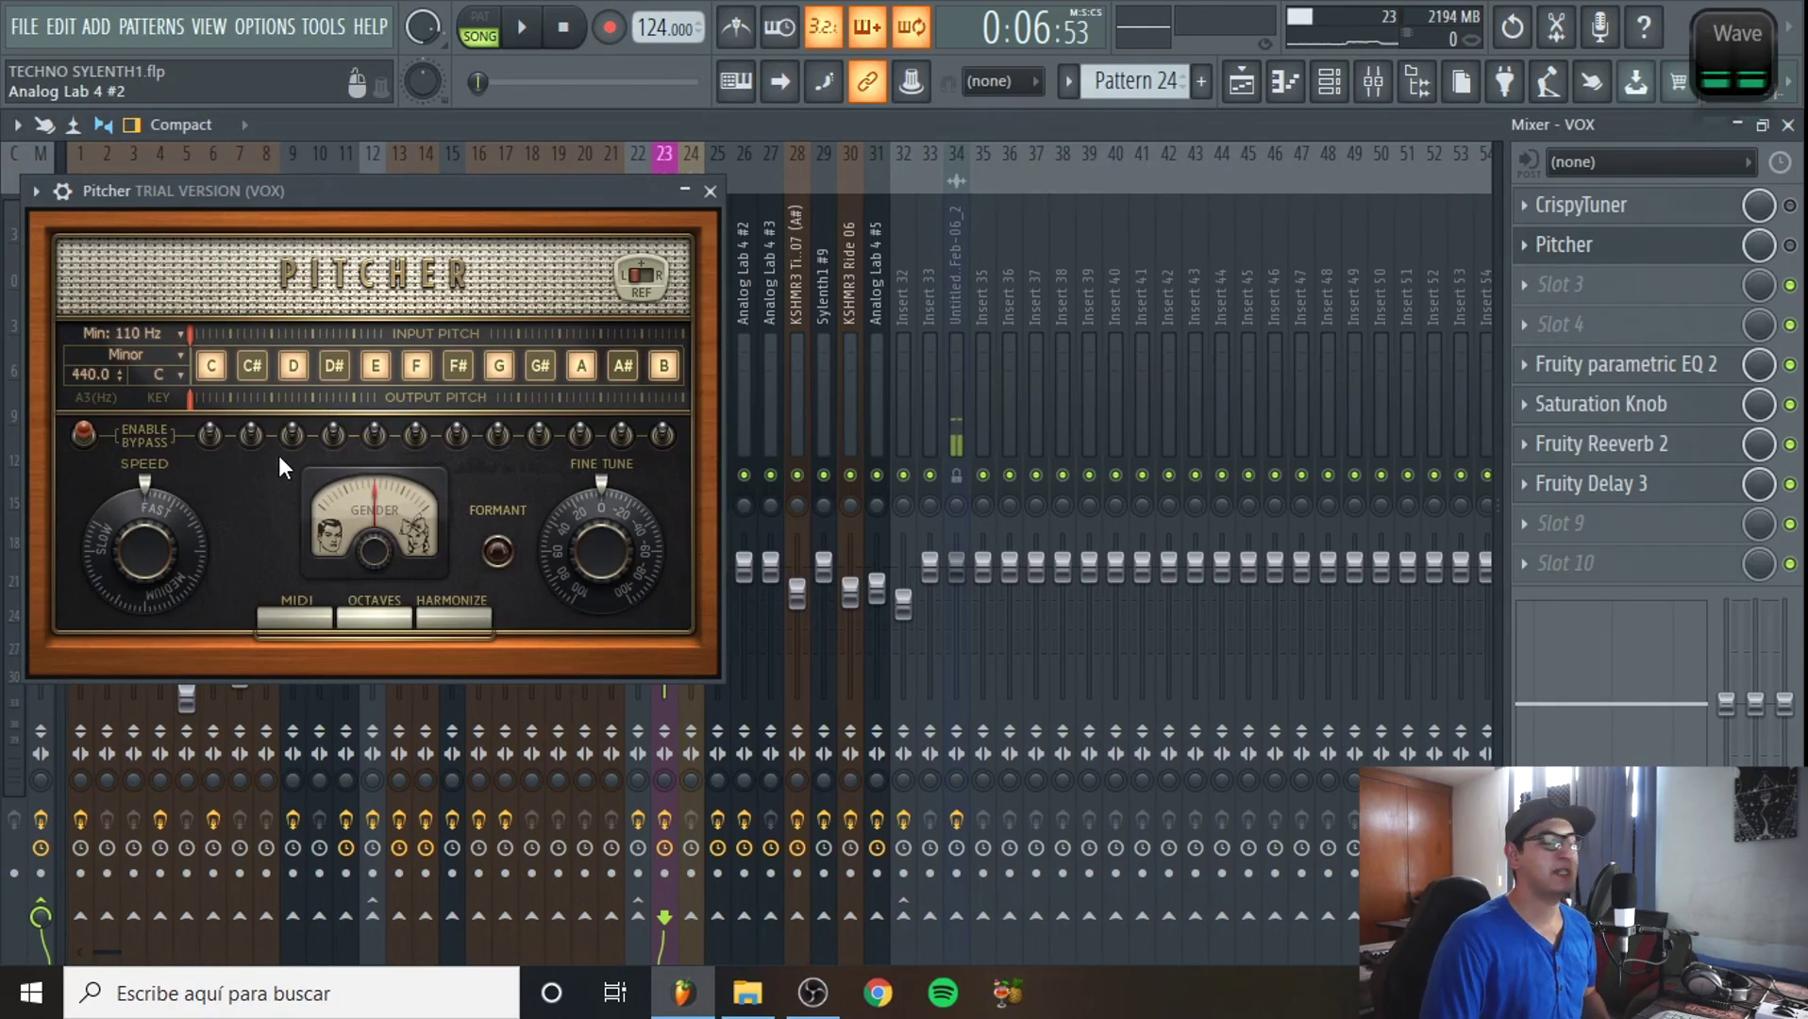
{"action": "left_click", "coordinate": [135, 355]}
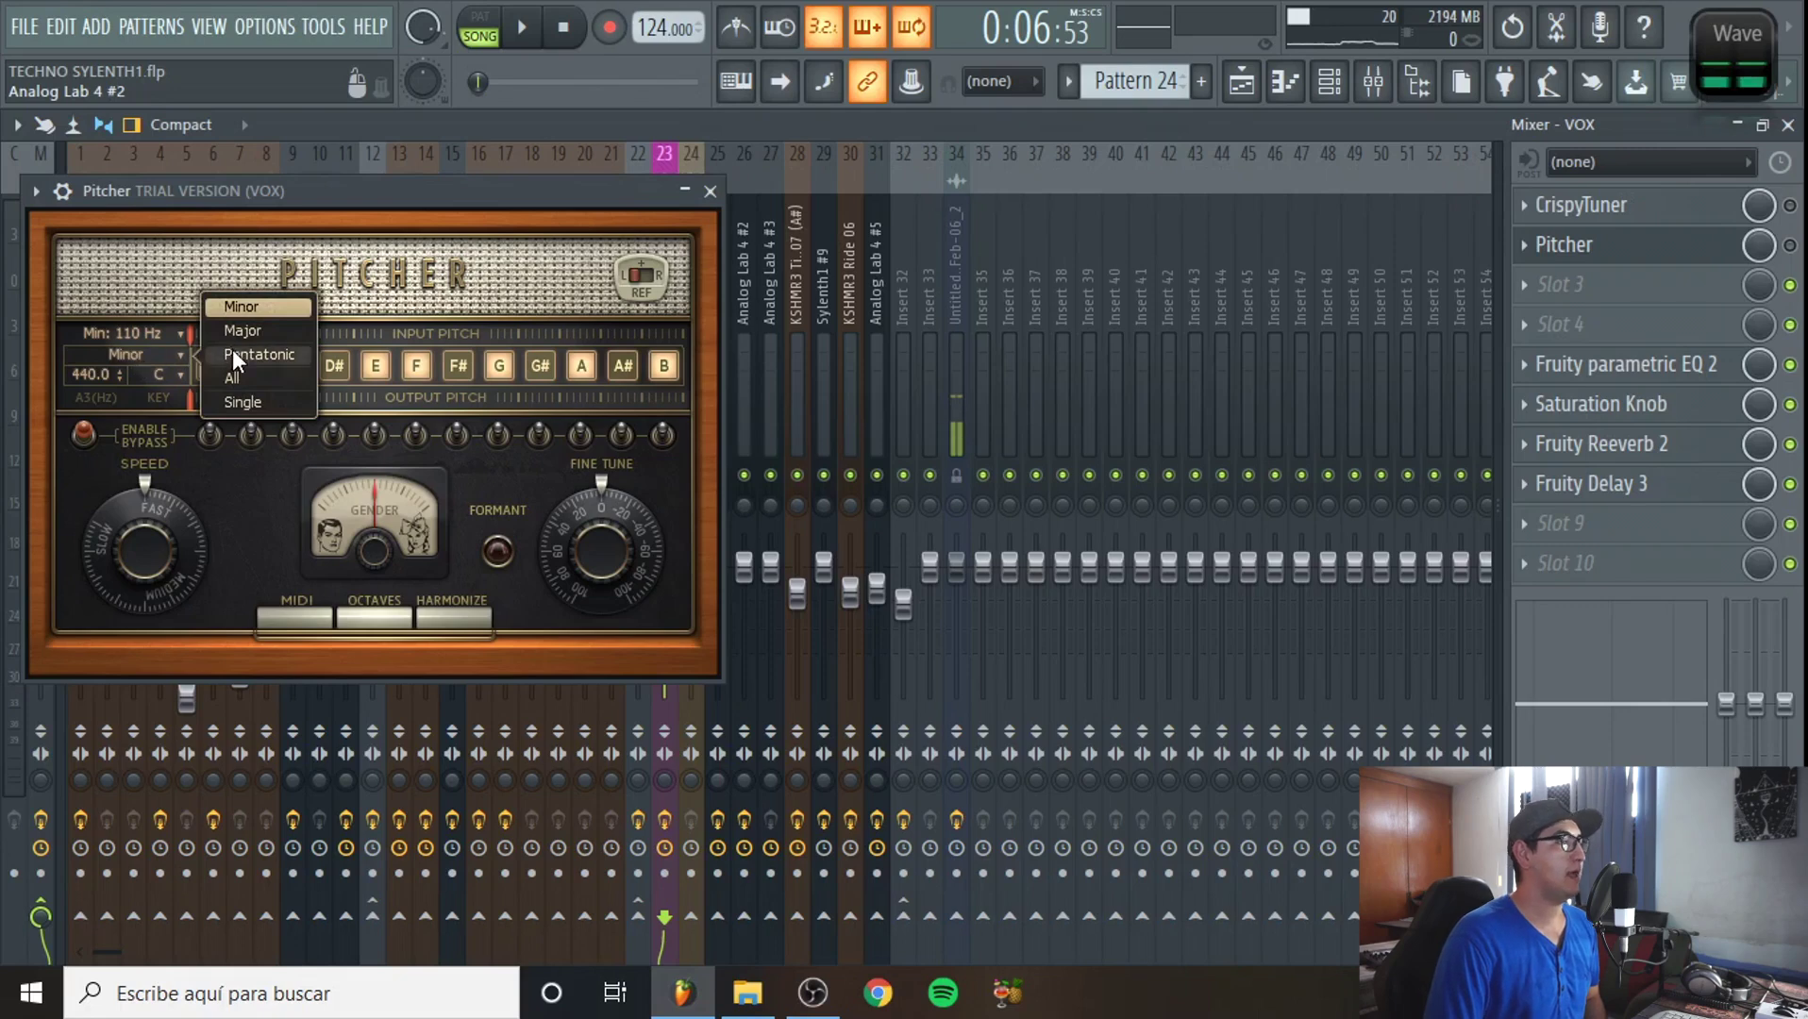
{"action": "left_click", "coordinate": [255, 330]}
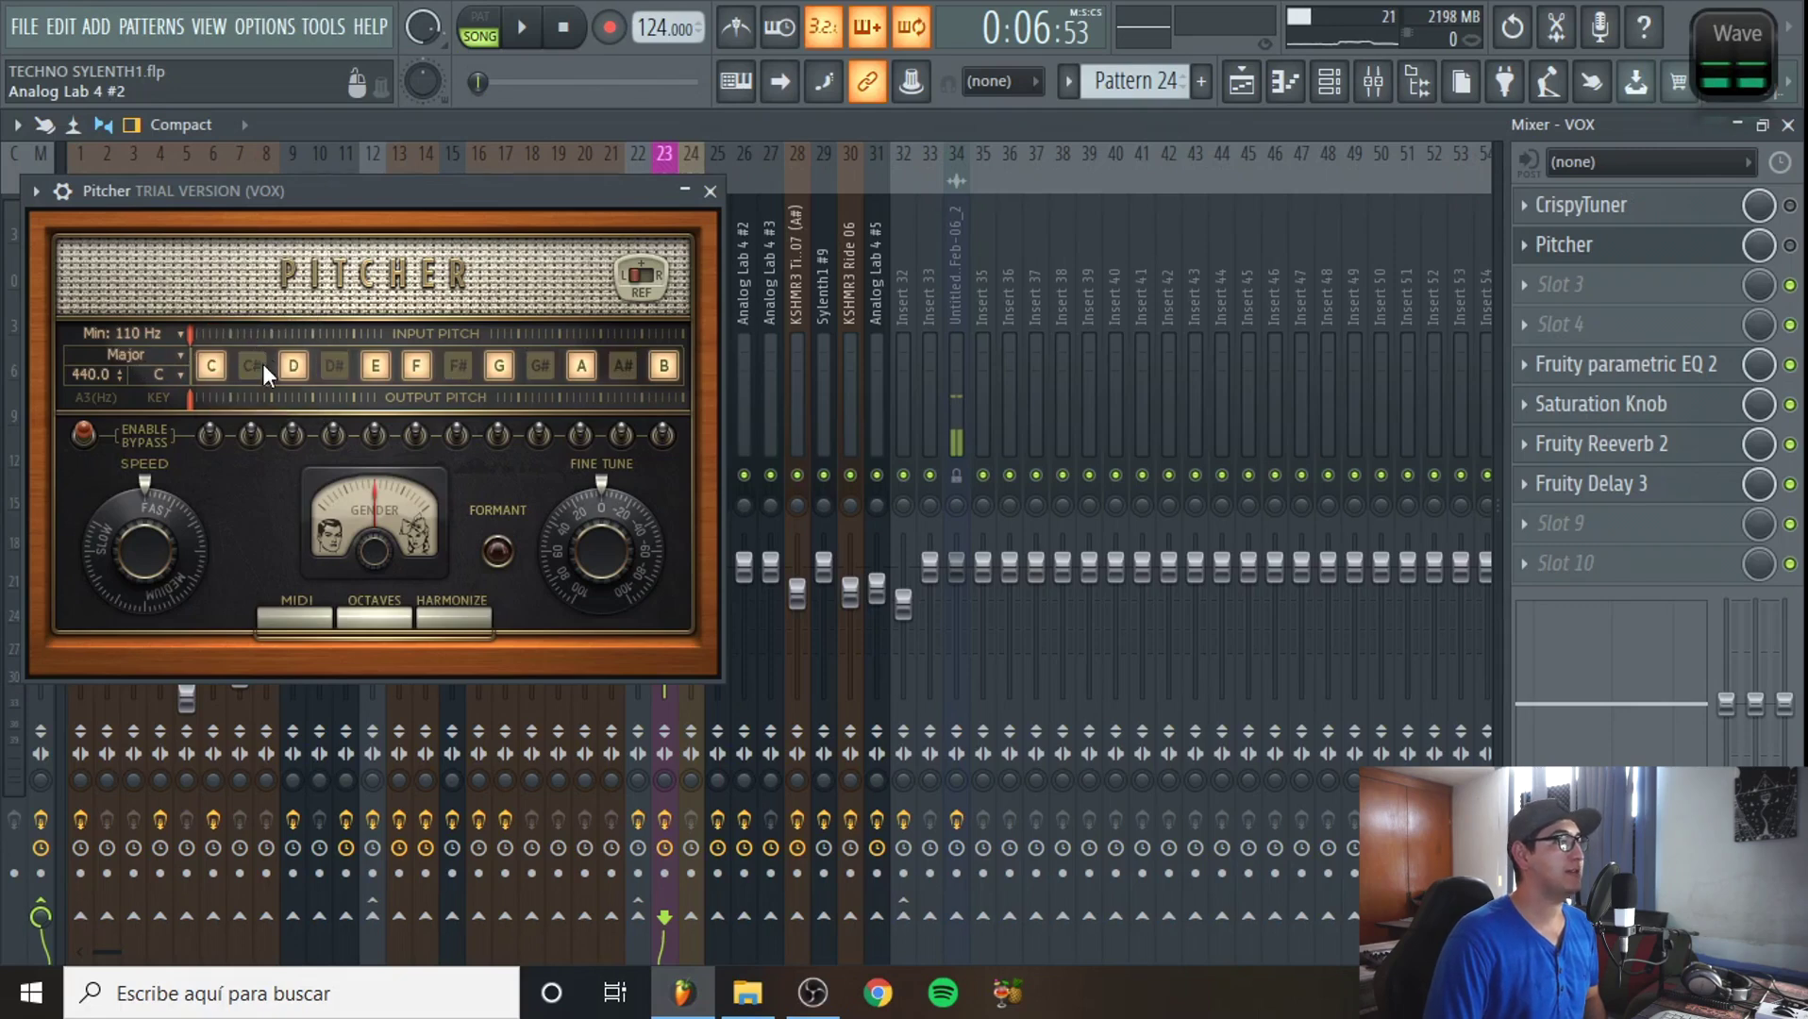
{"action": "left_click", "coordinate": [161, 369]}
{"action": "left_click", "coordinate": [243, 488]}
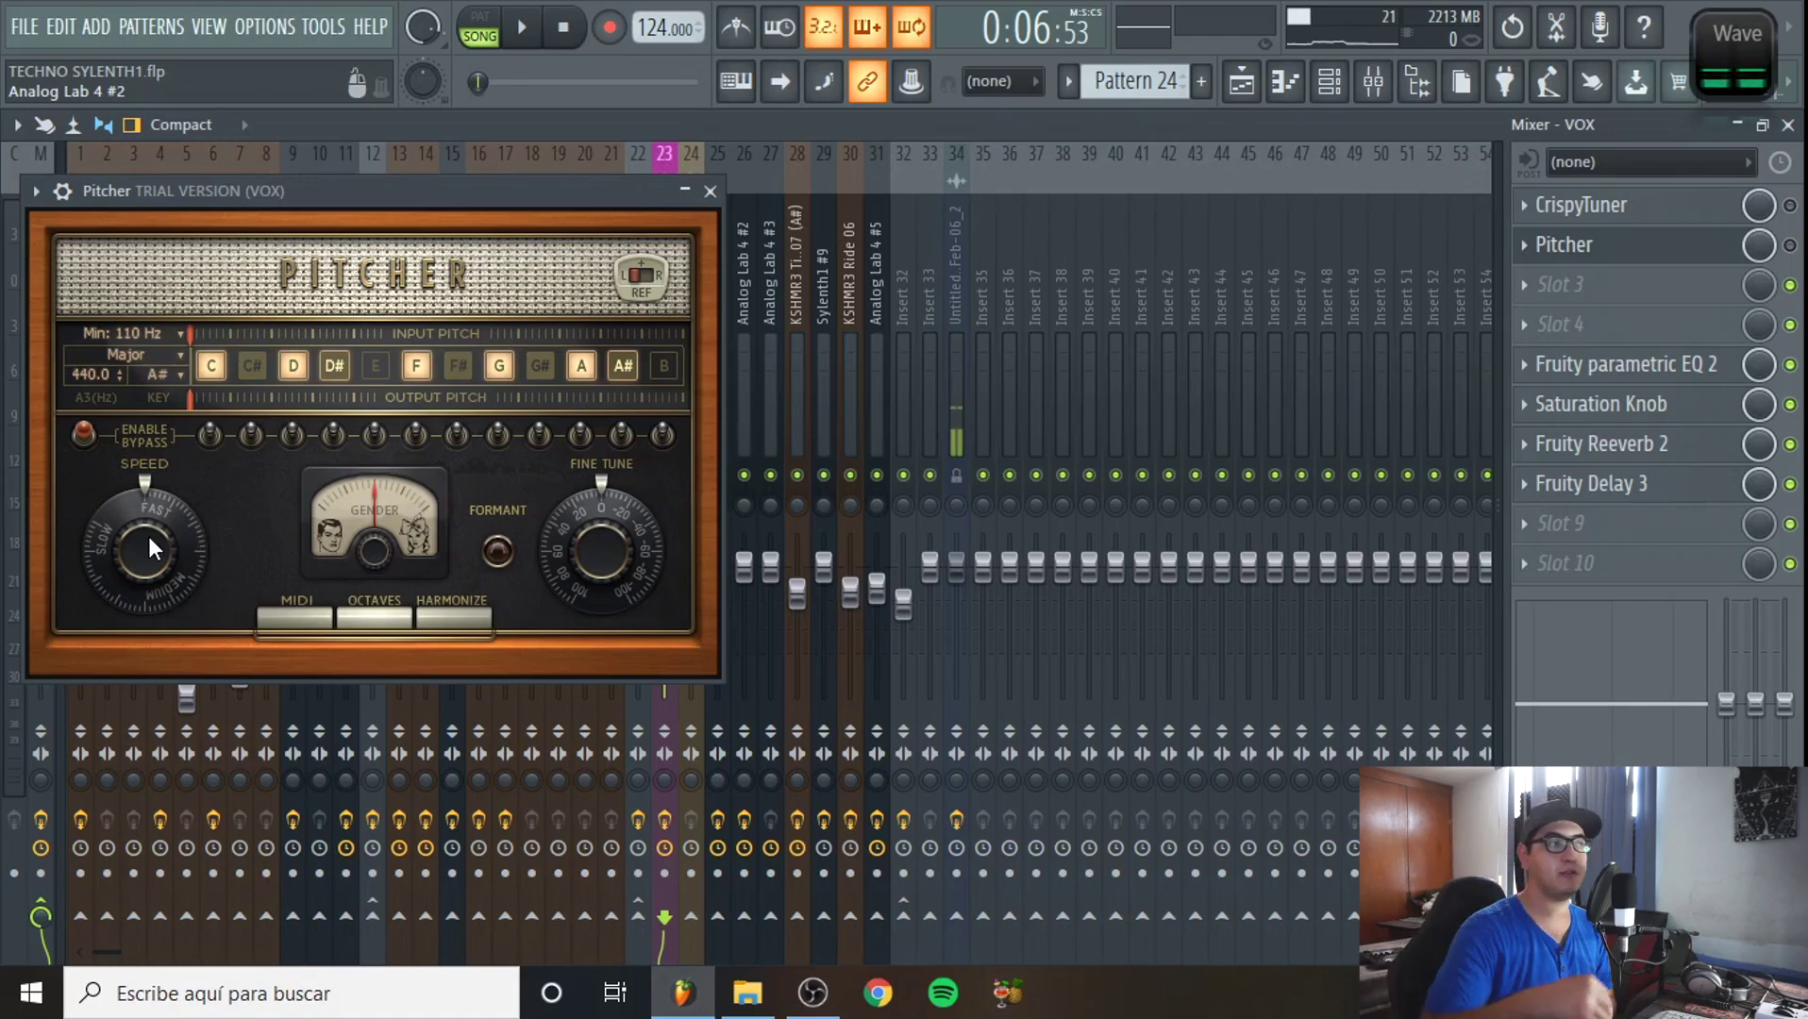
- Try a slow correction speed and a fine tune of -7 in Pitcher, returning both to fast and 0
{"action": "left_click_drag", "start_coordinate": [148, 535], "coordinate": [141, 544]}
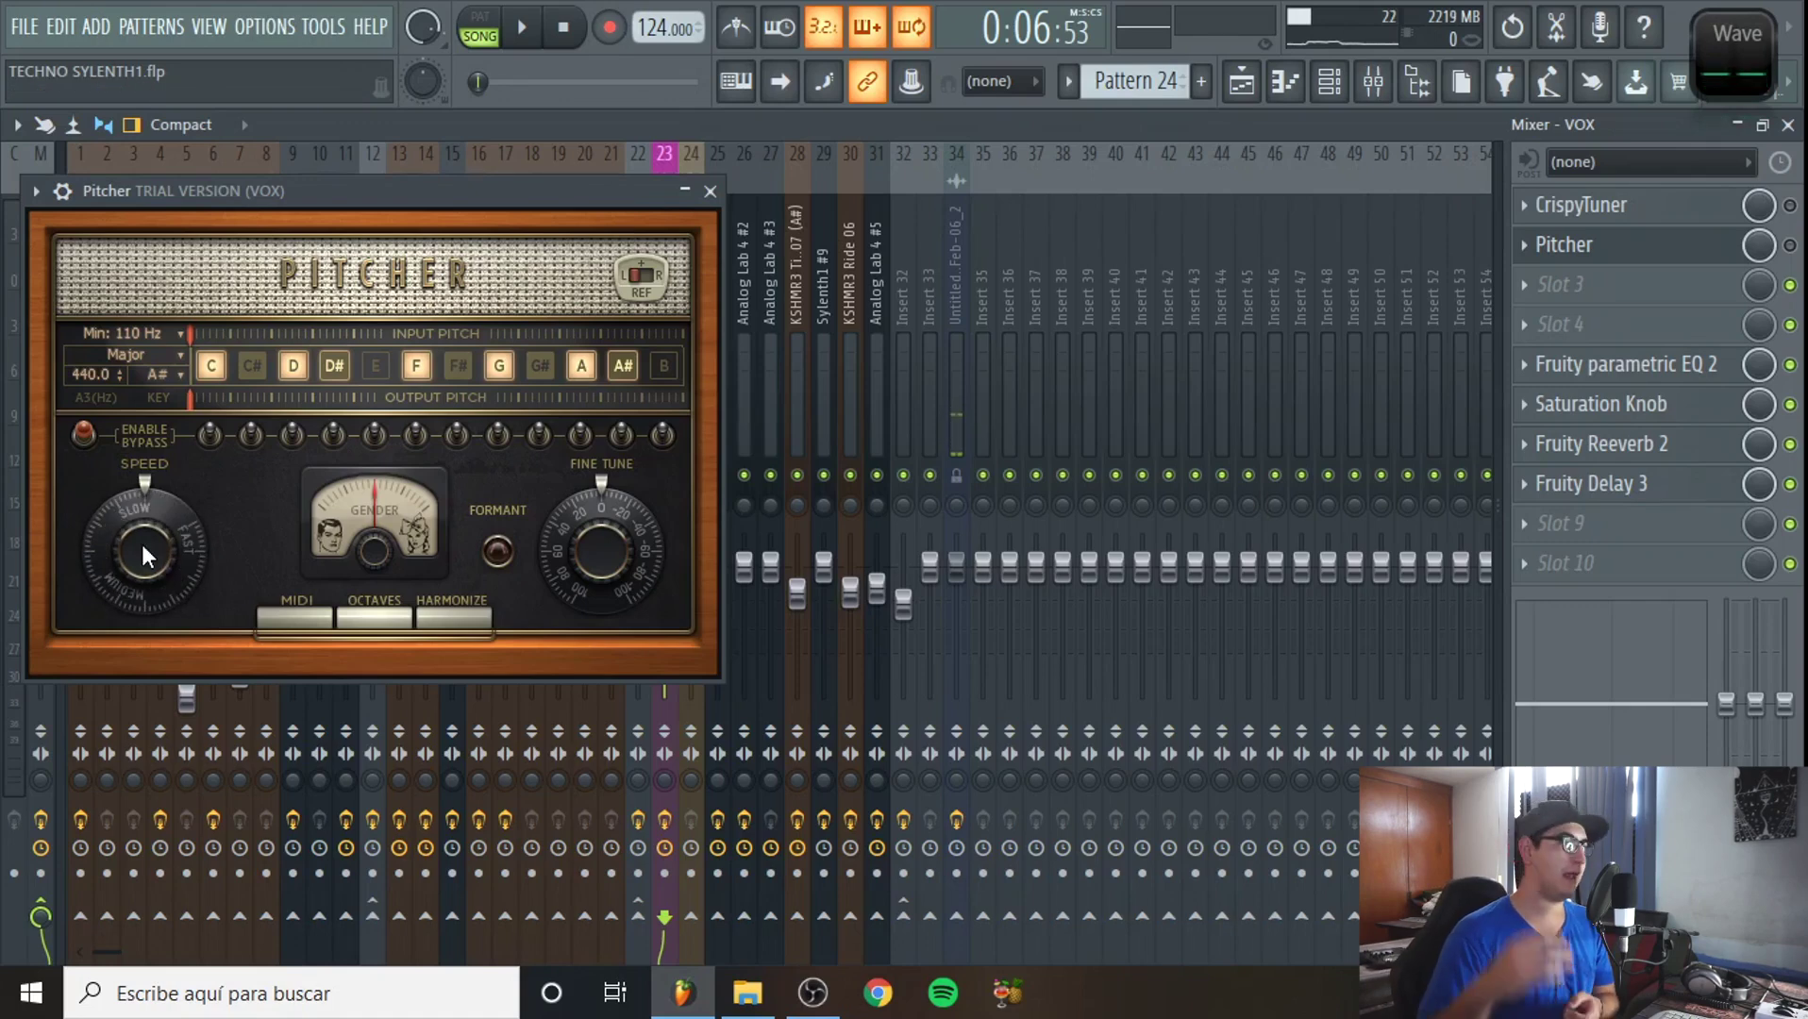
{"action": "left_click_drag", "start_coordinate": [142, 544], "coordinate": [142, 472]}
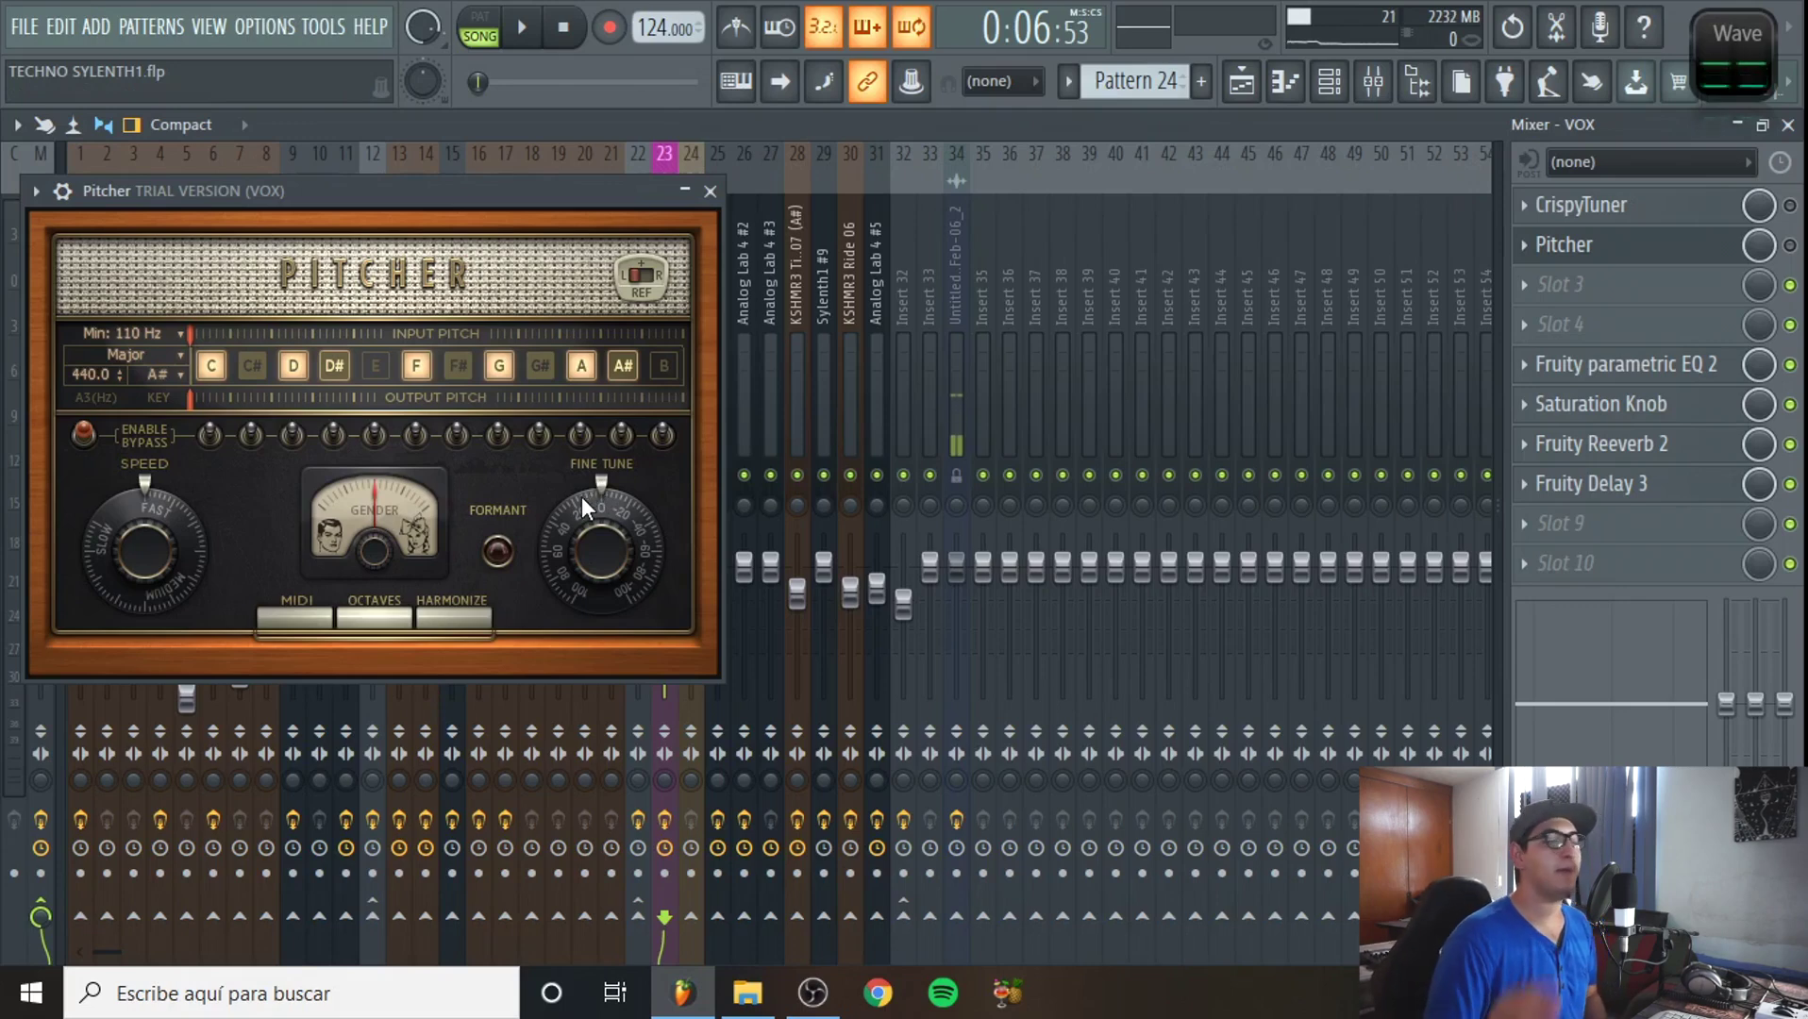
{"action": "left_click_drag", "start_coordinate": [585, 515], "coordinate": [585, 536]}
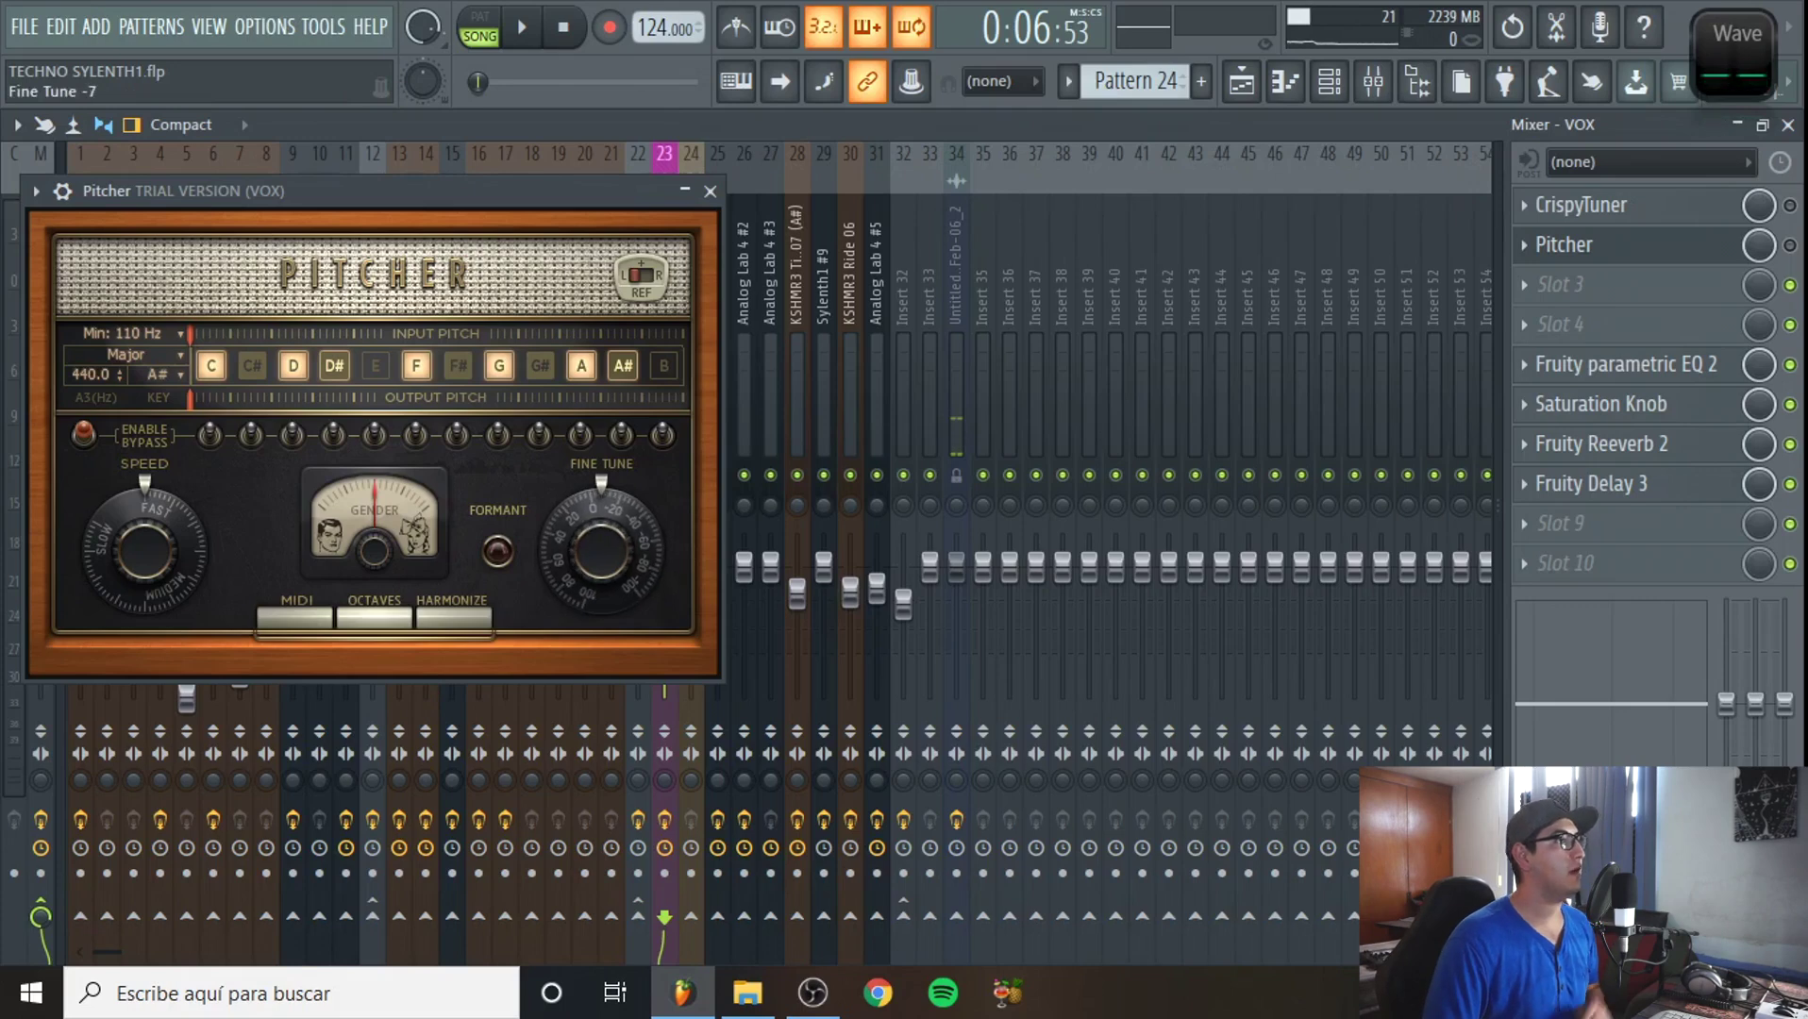
{"action": "left_click", "coordinate": [619, 512], "text": "alt"}
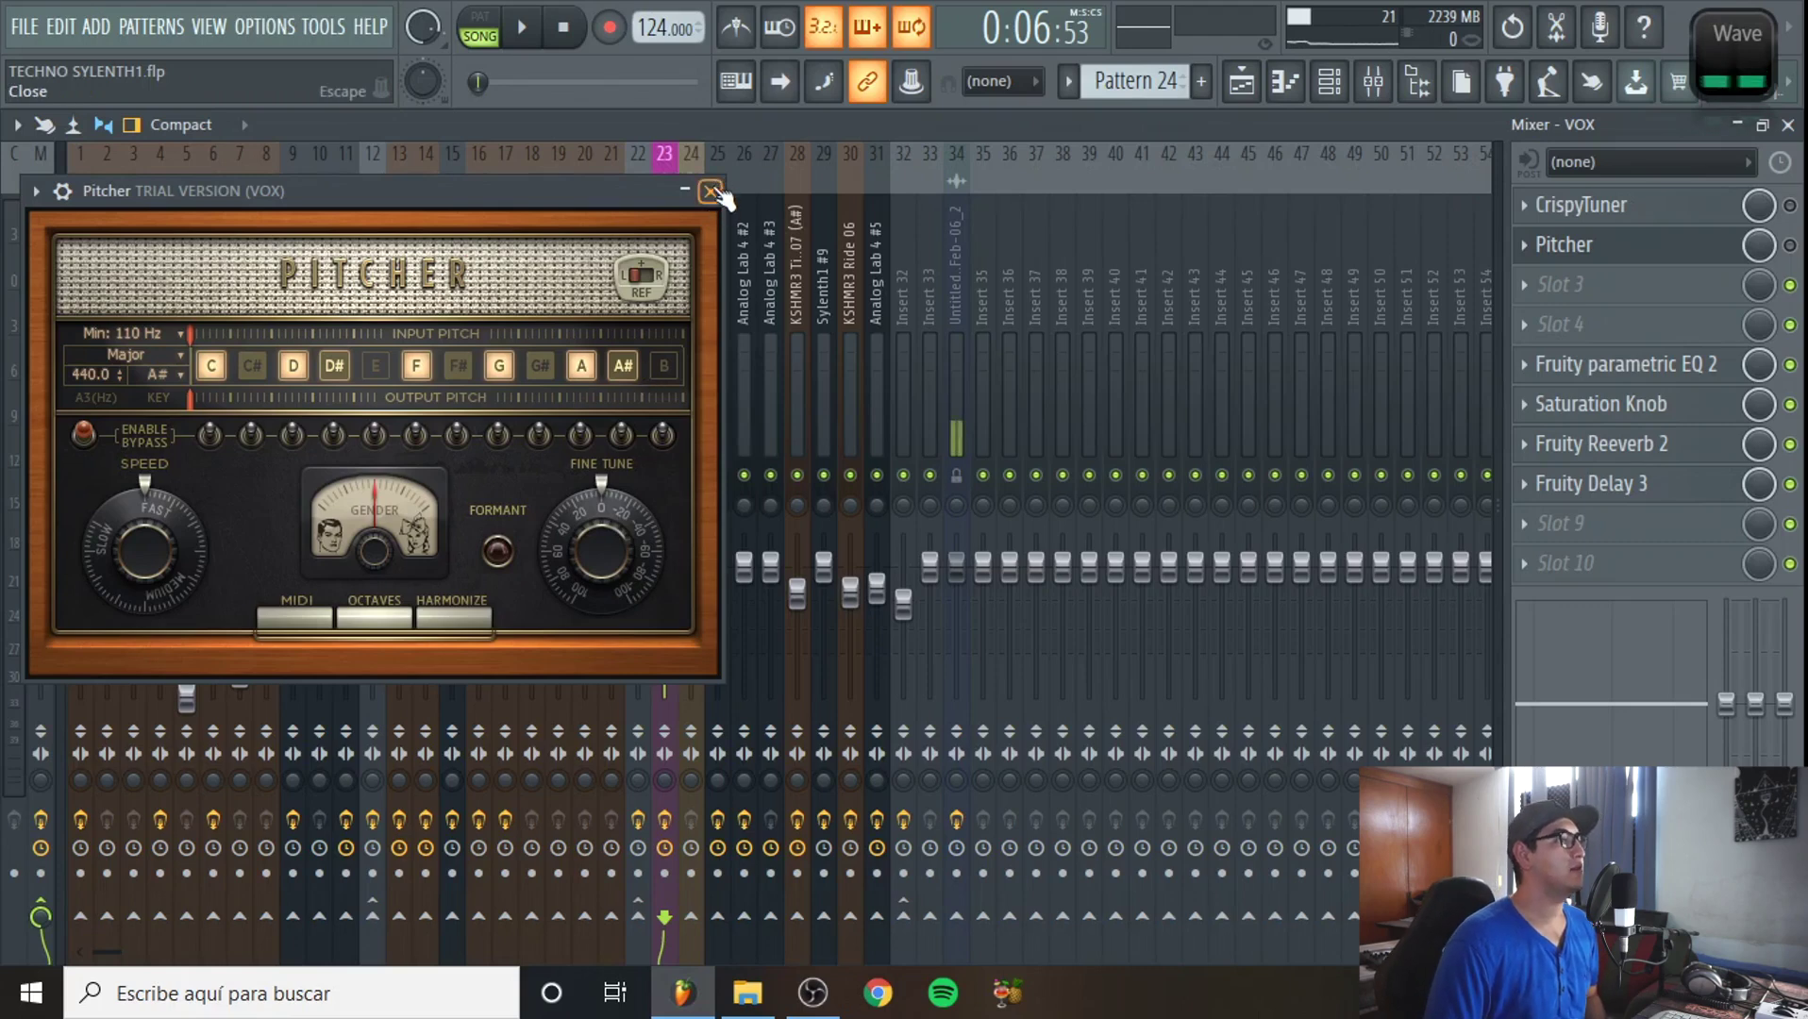
- Enable Pitcher on the VOX track and play the arrangement to hear the vocals with pitch correction
{"action": "left_click", "coordinate": [1790, 245]}
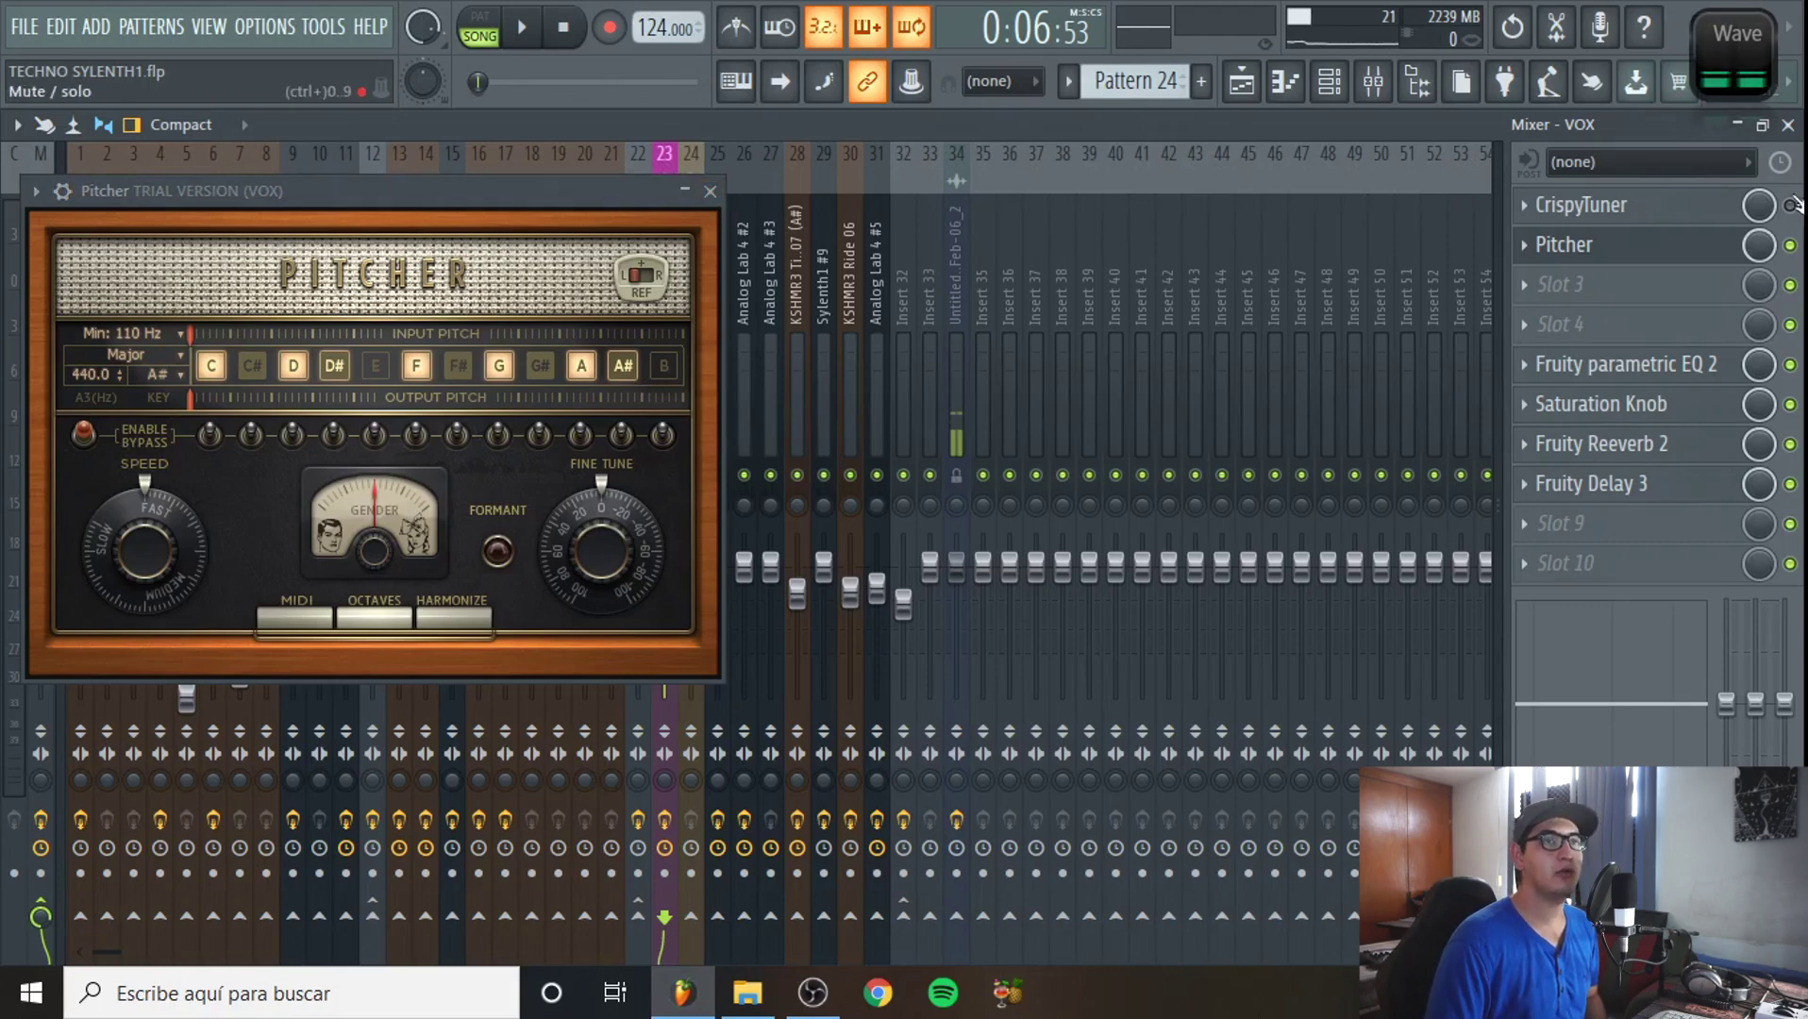
{"action": "left_click", "coordinate": [1787, 125]}
{"action": "left_click", "coordinate": [711, 191]}
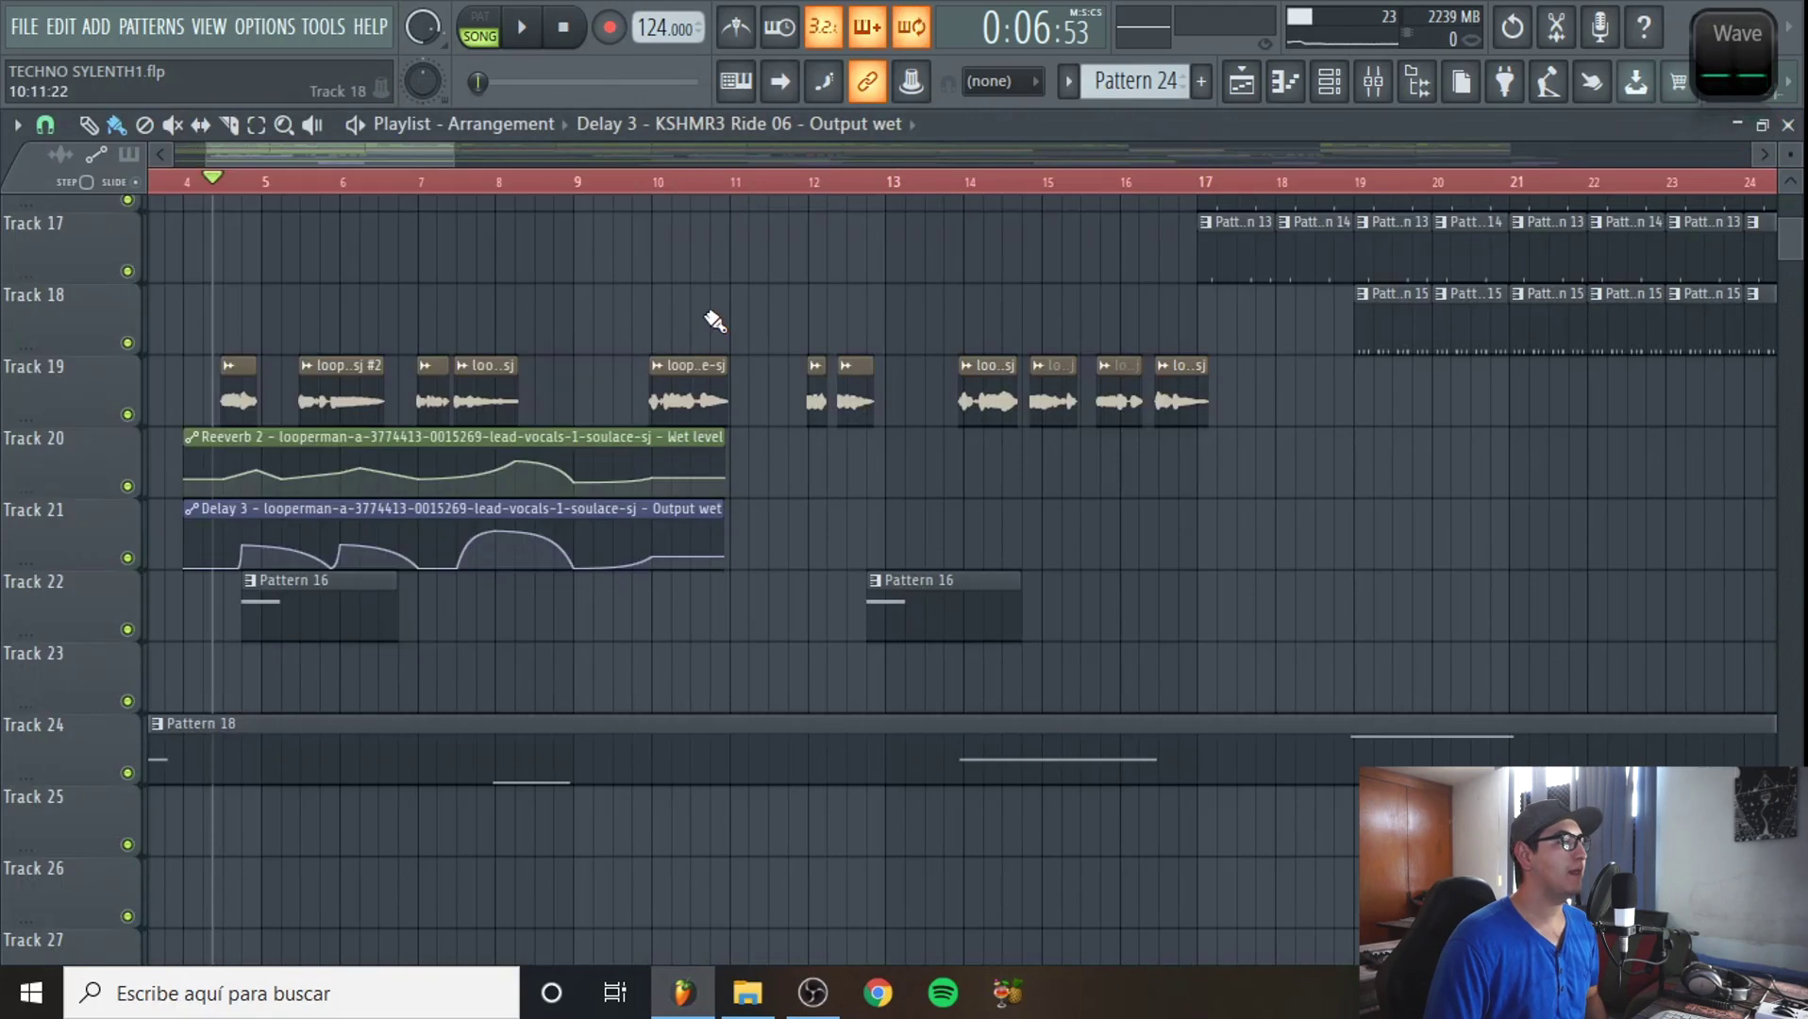
{"action": "left_click", "coordinate": [527, 29]}
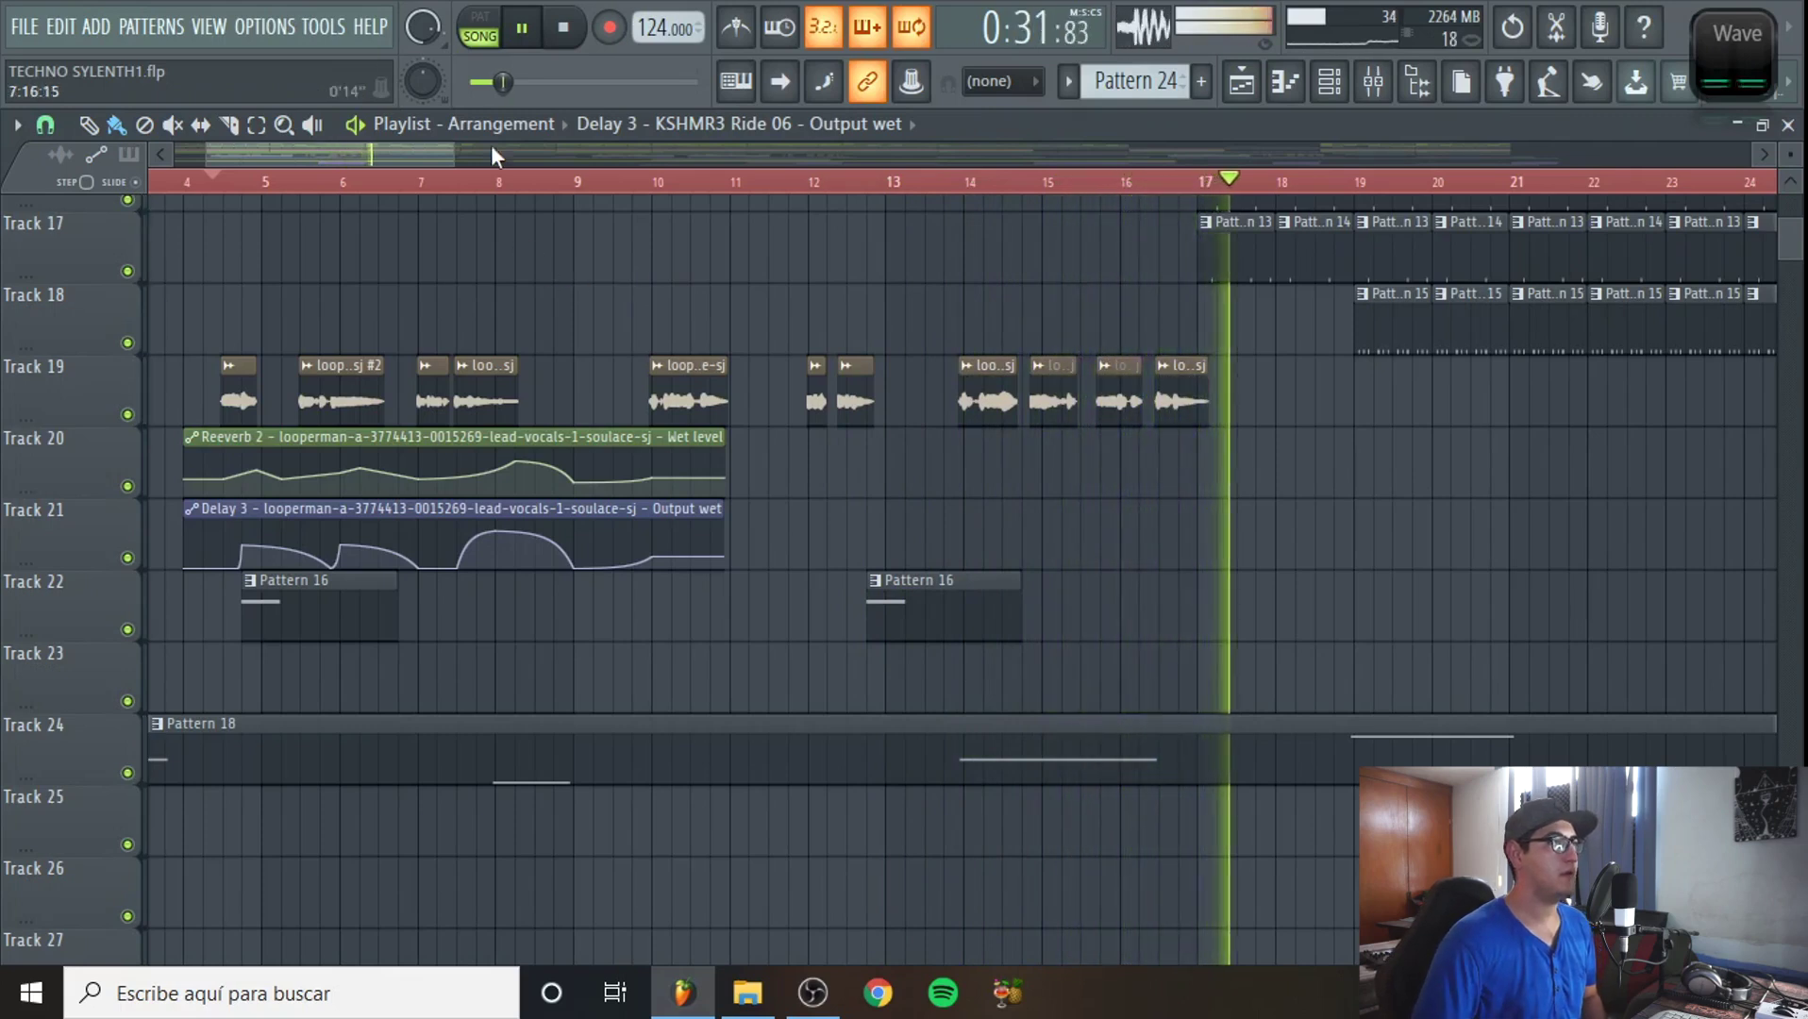
{"action": "left_click", "coordinate": [566, 29]}
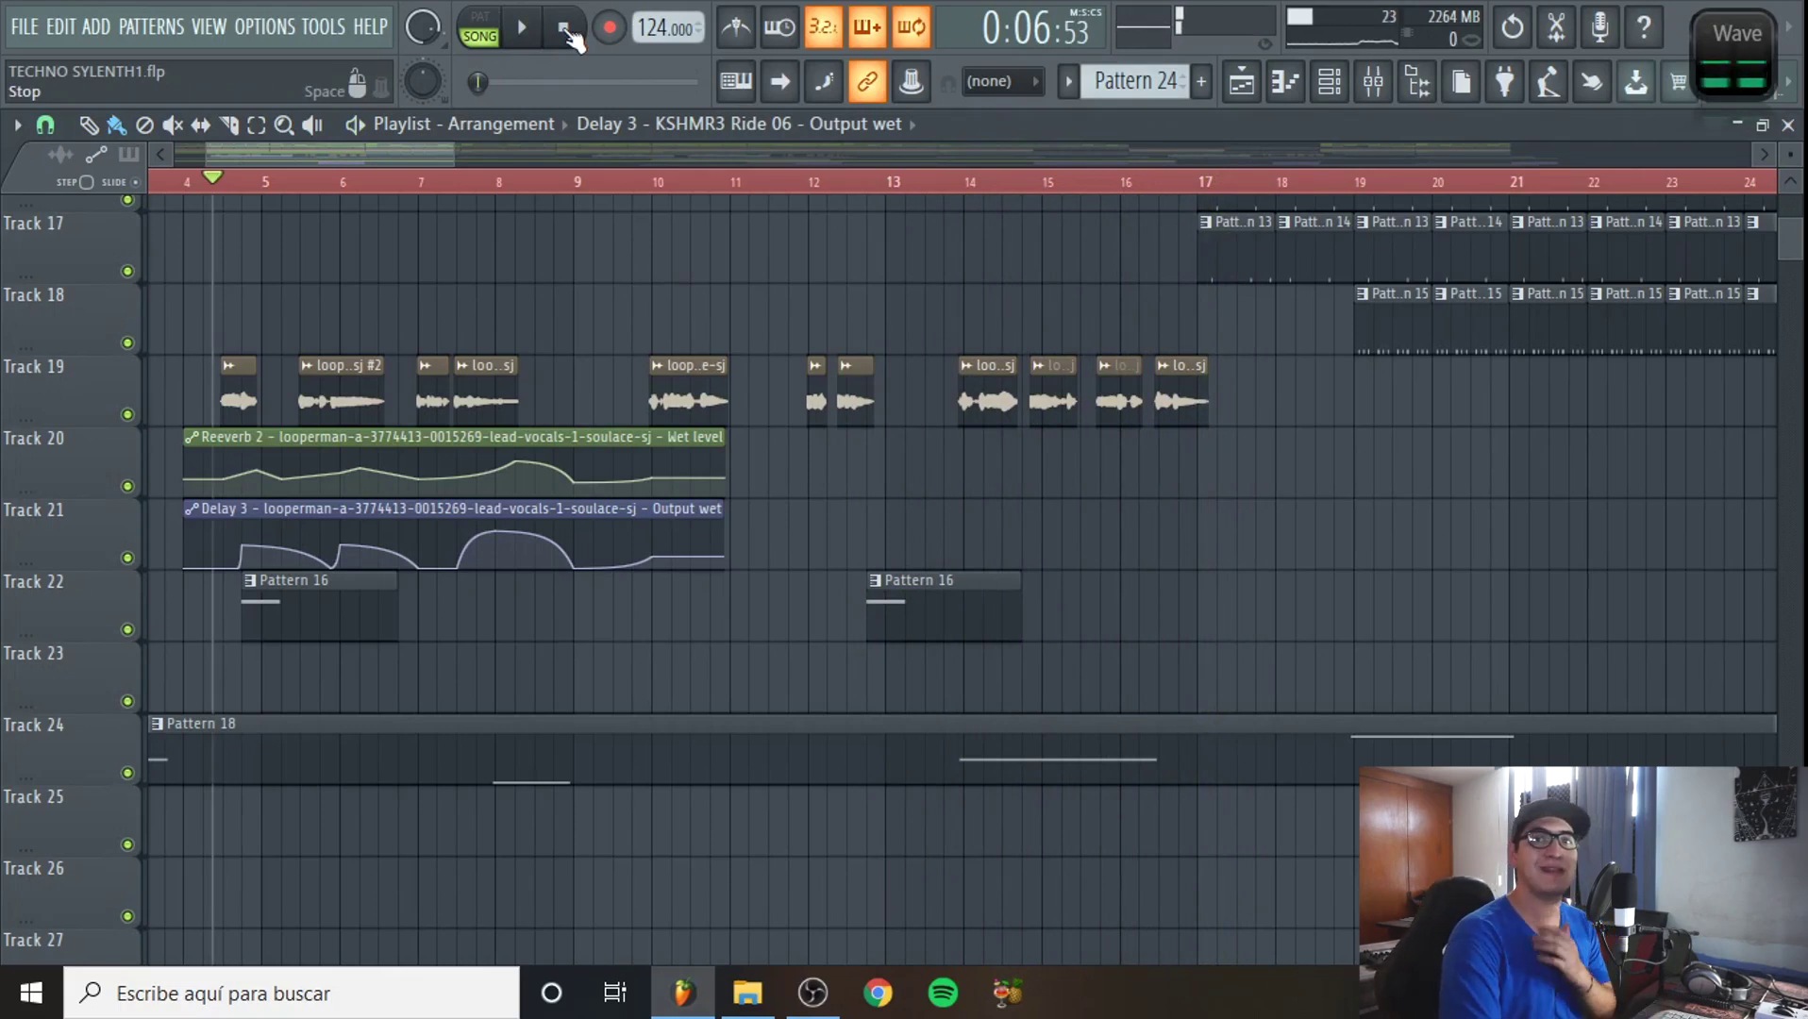
- Review the Pitcher settings on the VOX track and compare them with CrispyTuner's root and scale settings
{"action": "left_click", "coordinate": [1373, 81]}
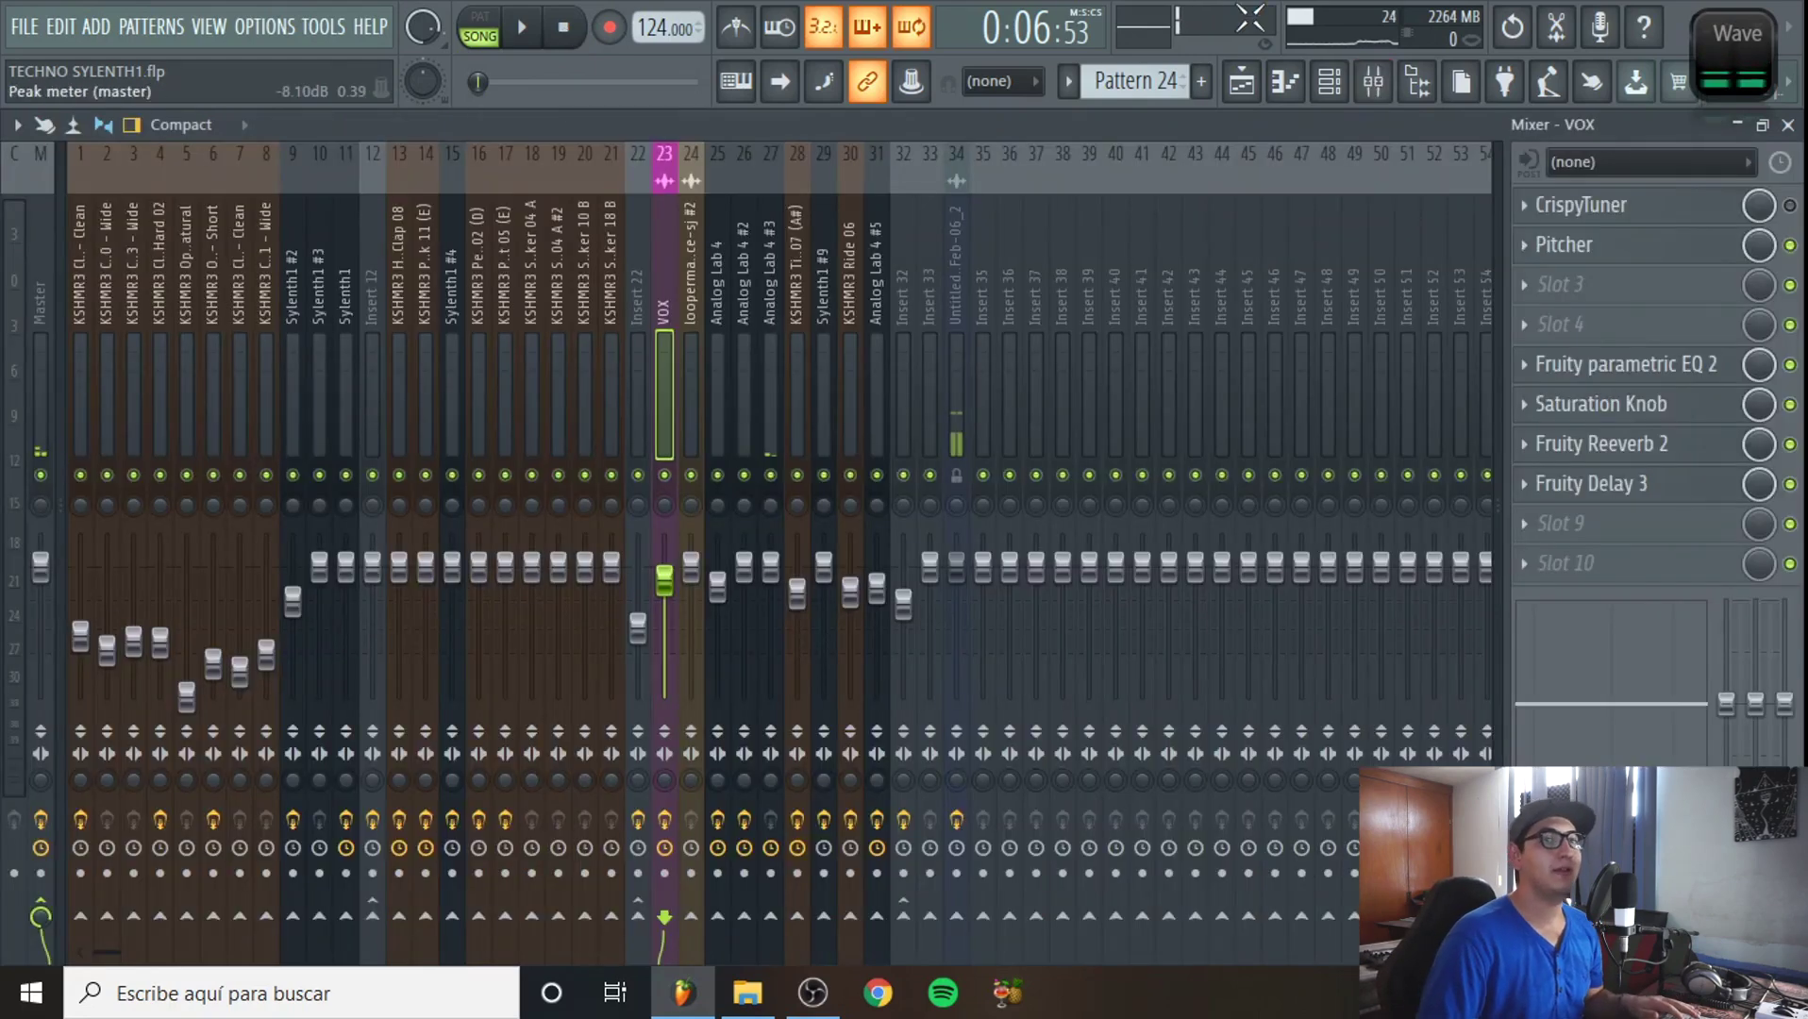
{"action": "left_click", "coordinate": [1539, 247]}
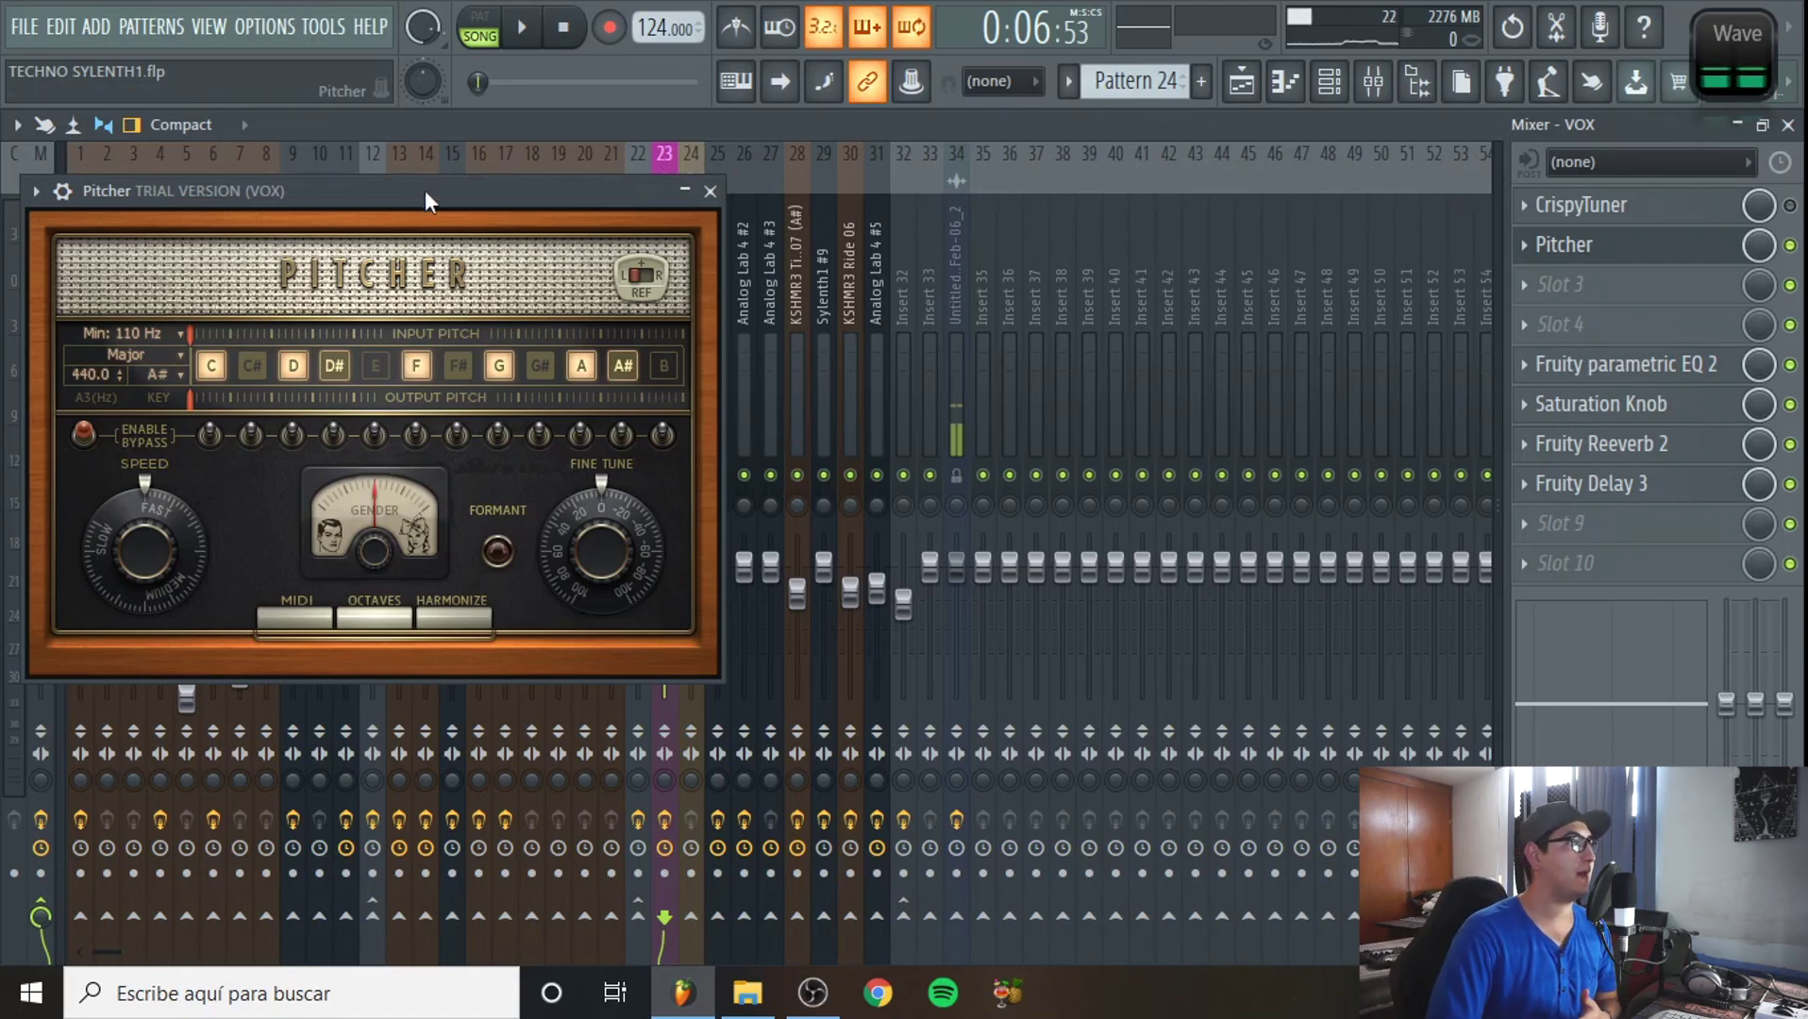
{"action": "left_click_drag", "start_coordinate": [425, 190], "coordinate": [425, 173]}
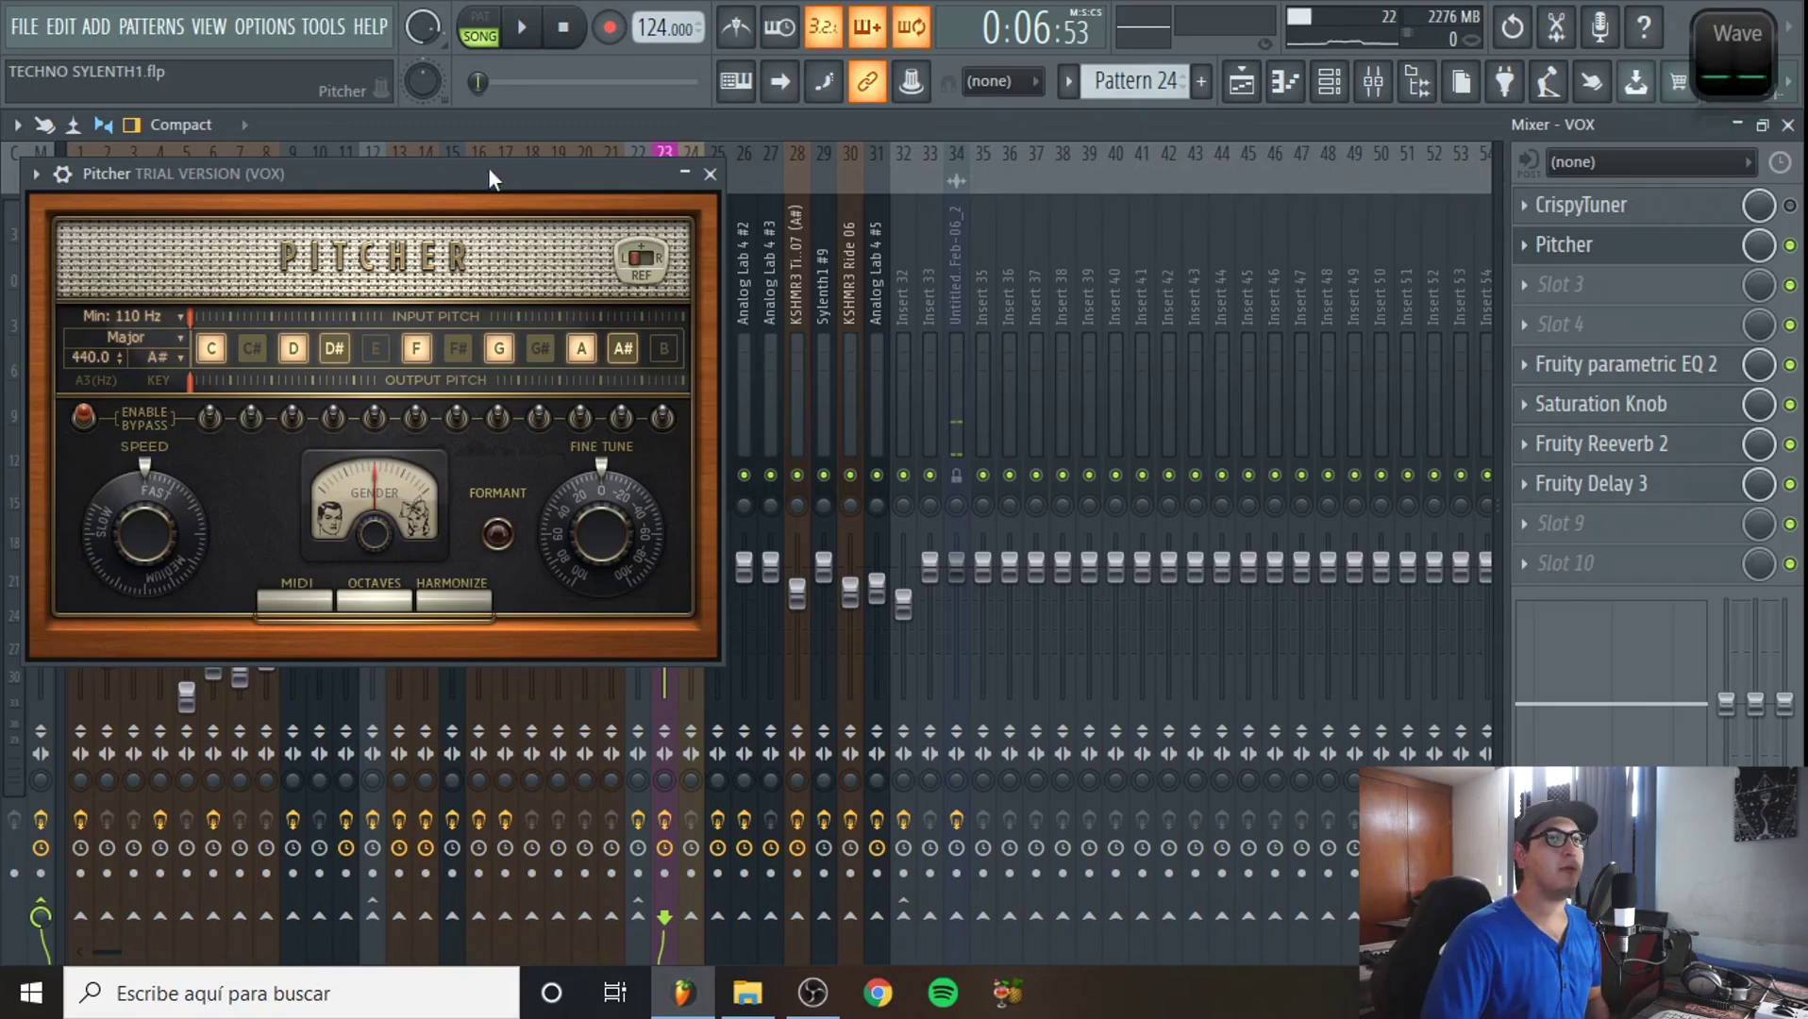
{"action": "left_click", "coordinate": [1661, 207]}
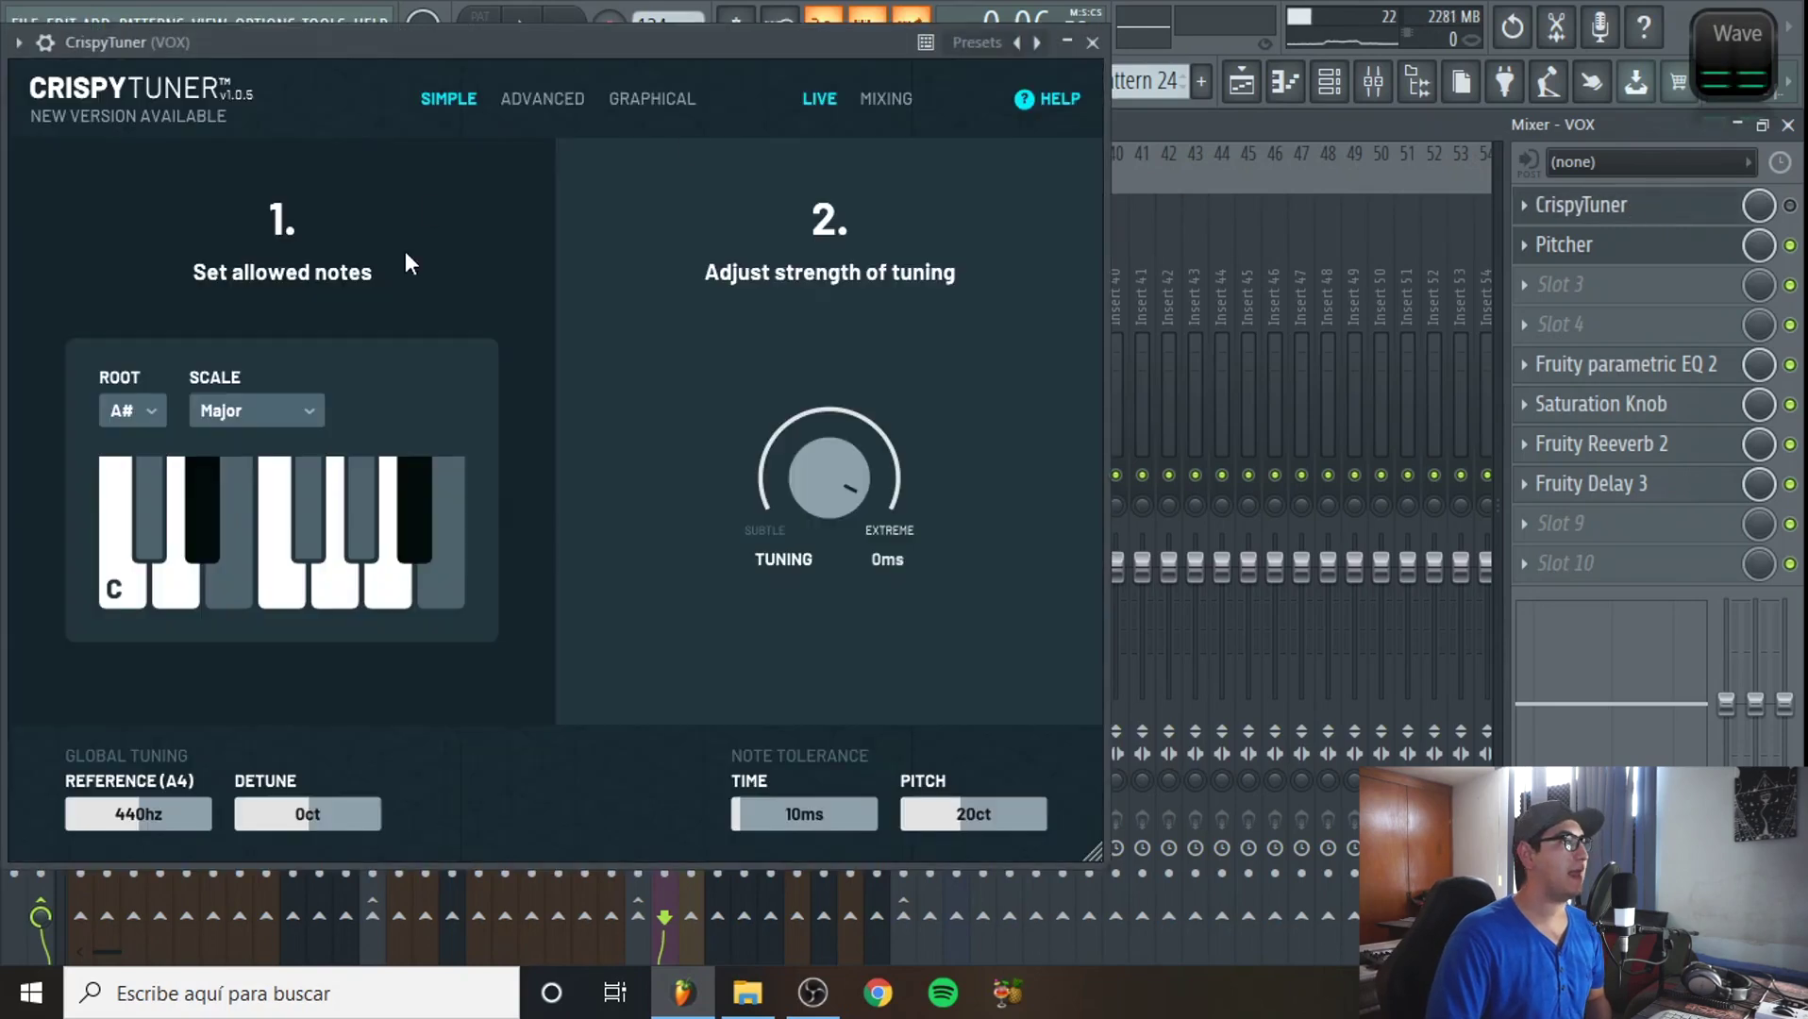
{"action": "left_click", "coordinate": [1092, 42]}
{"action": "left_click_drag", "start_coordinate": [265, 184], "coordinate": [285, 179]}
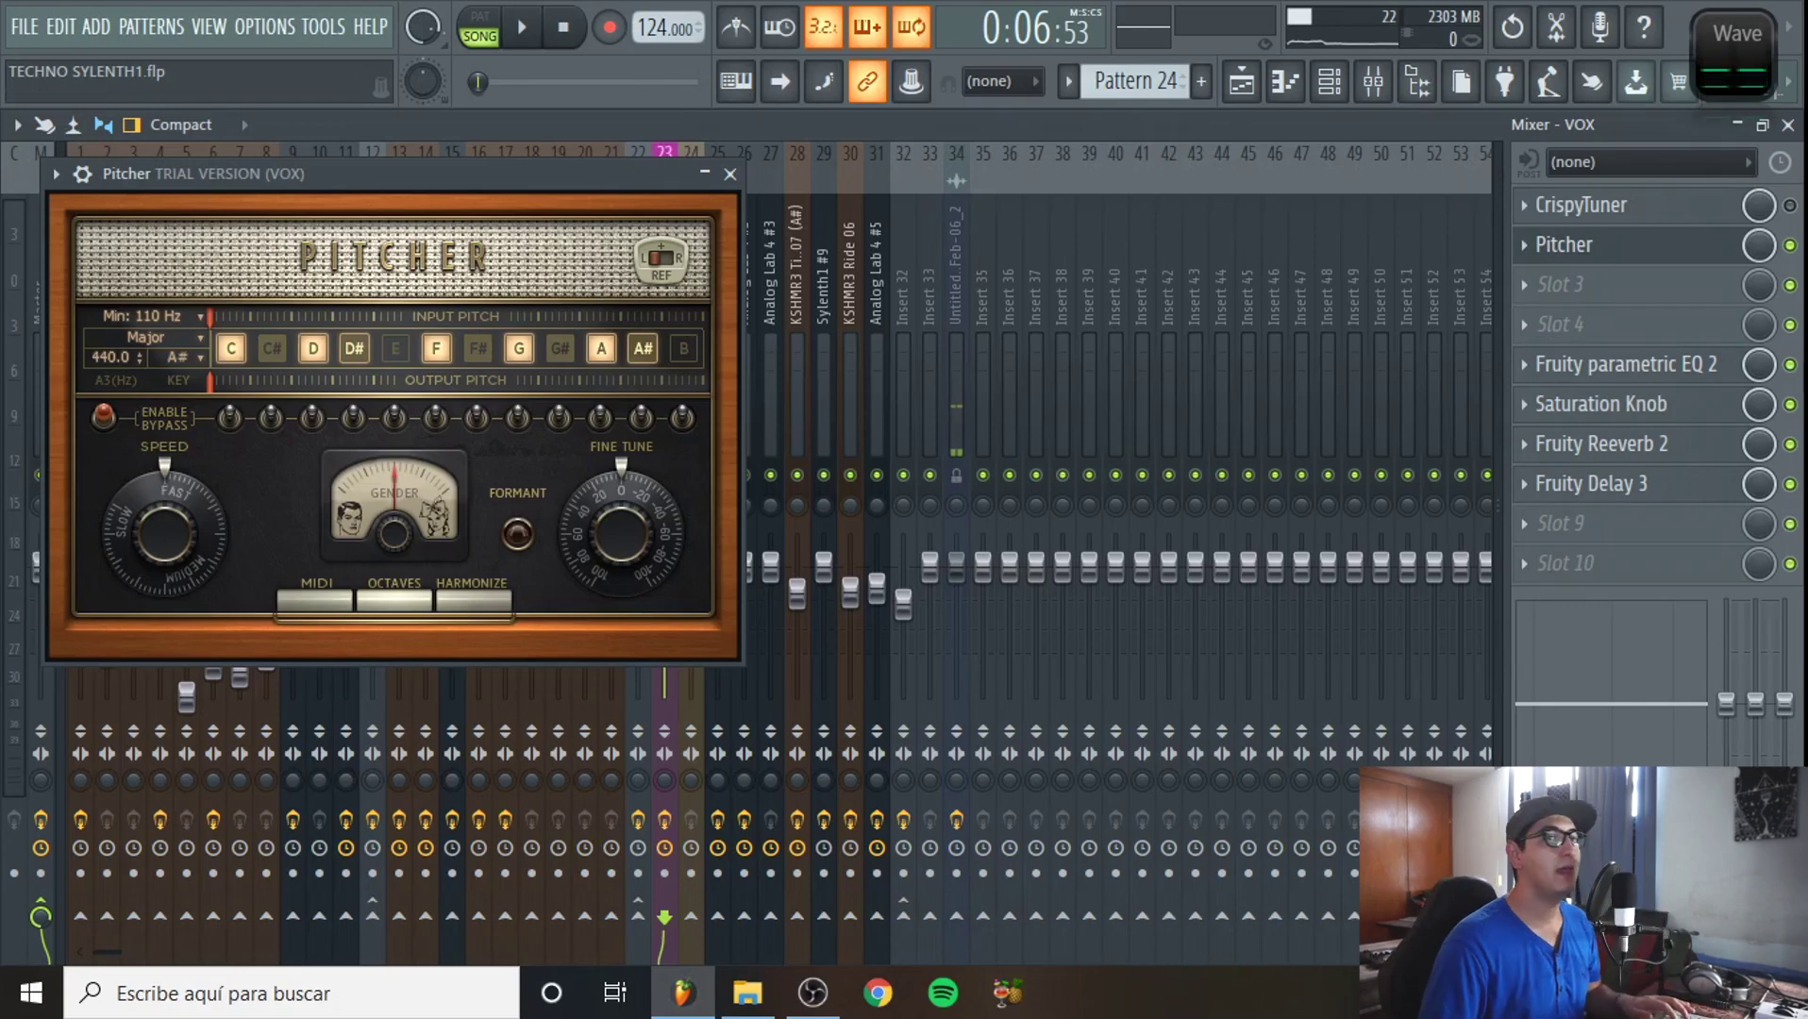
- Bypass Pitcher on the VOX track and close its window and the mixer to return to the playlist
{"action": "left_click", "coordinate": [1790, 245]}
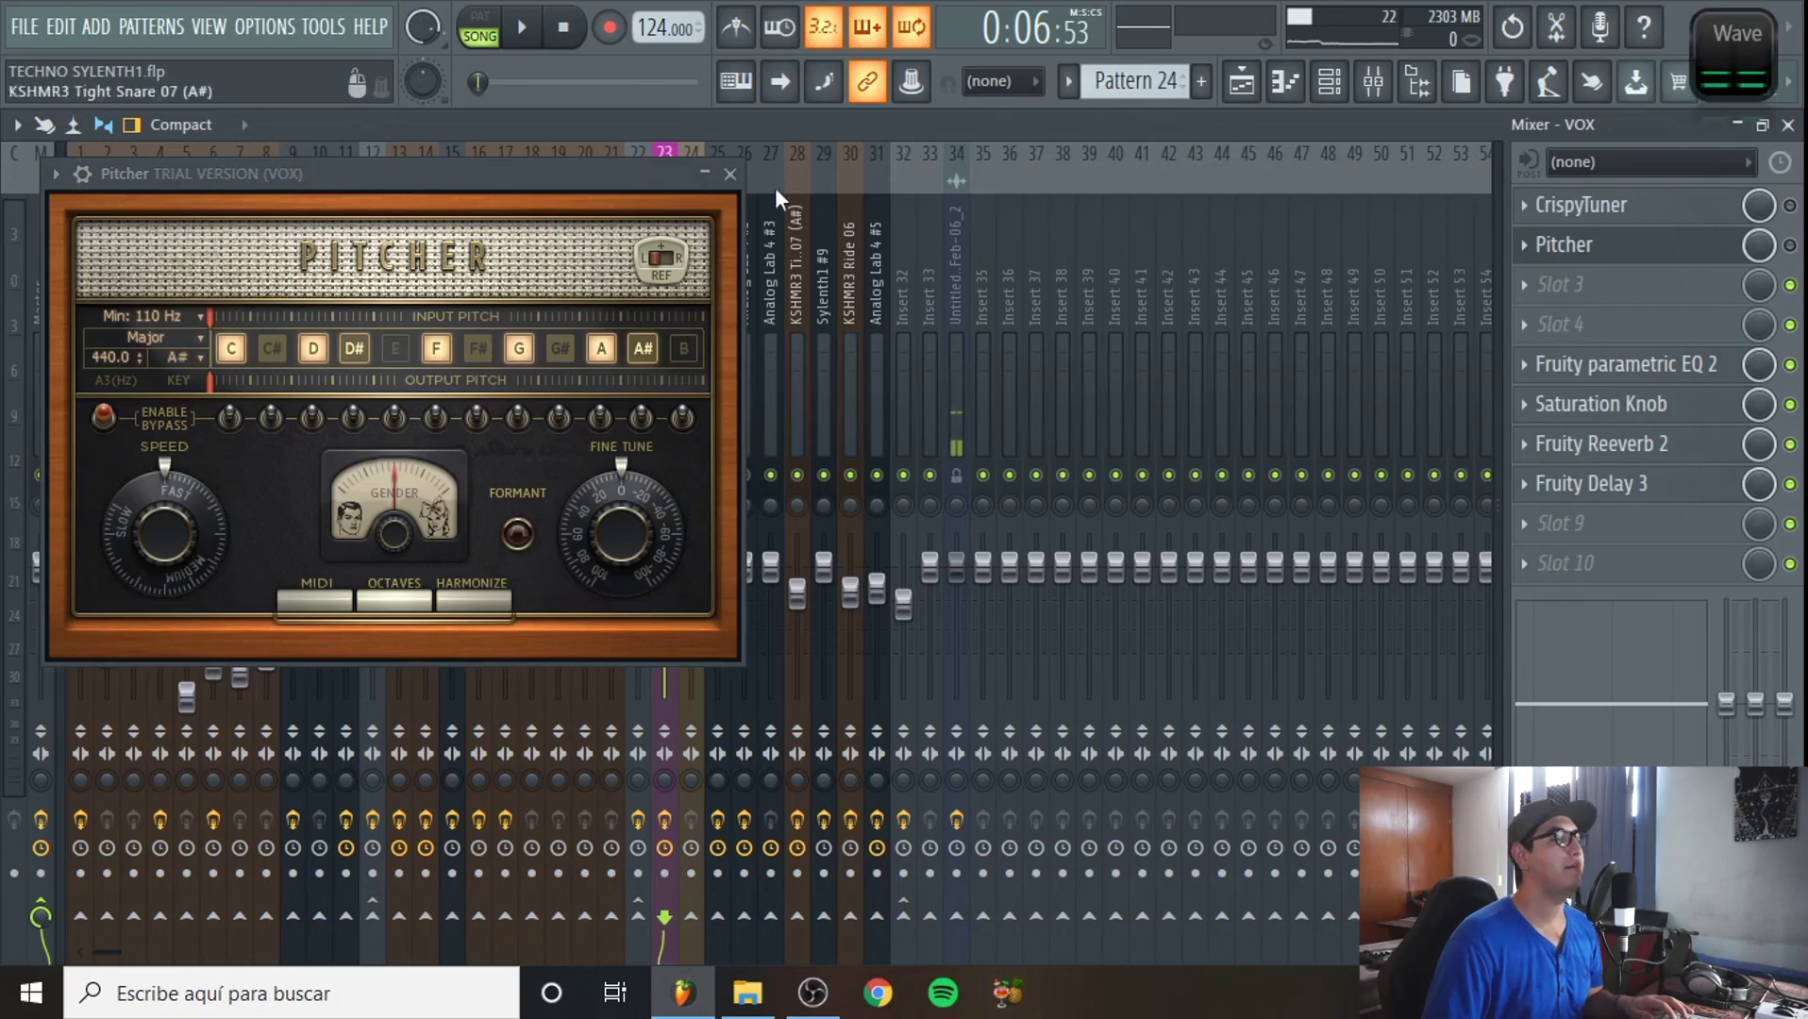
{"action": "left_click", "coordinate": [730, 174]}
{"action": "left_click", "coordinate": [1789, 124]}
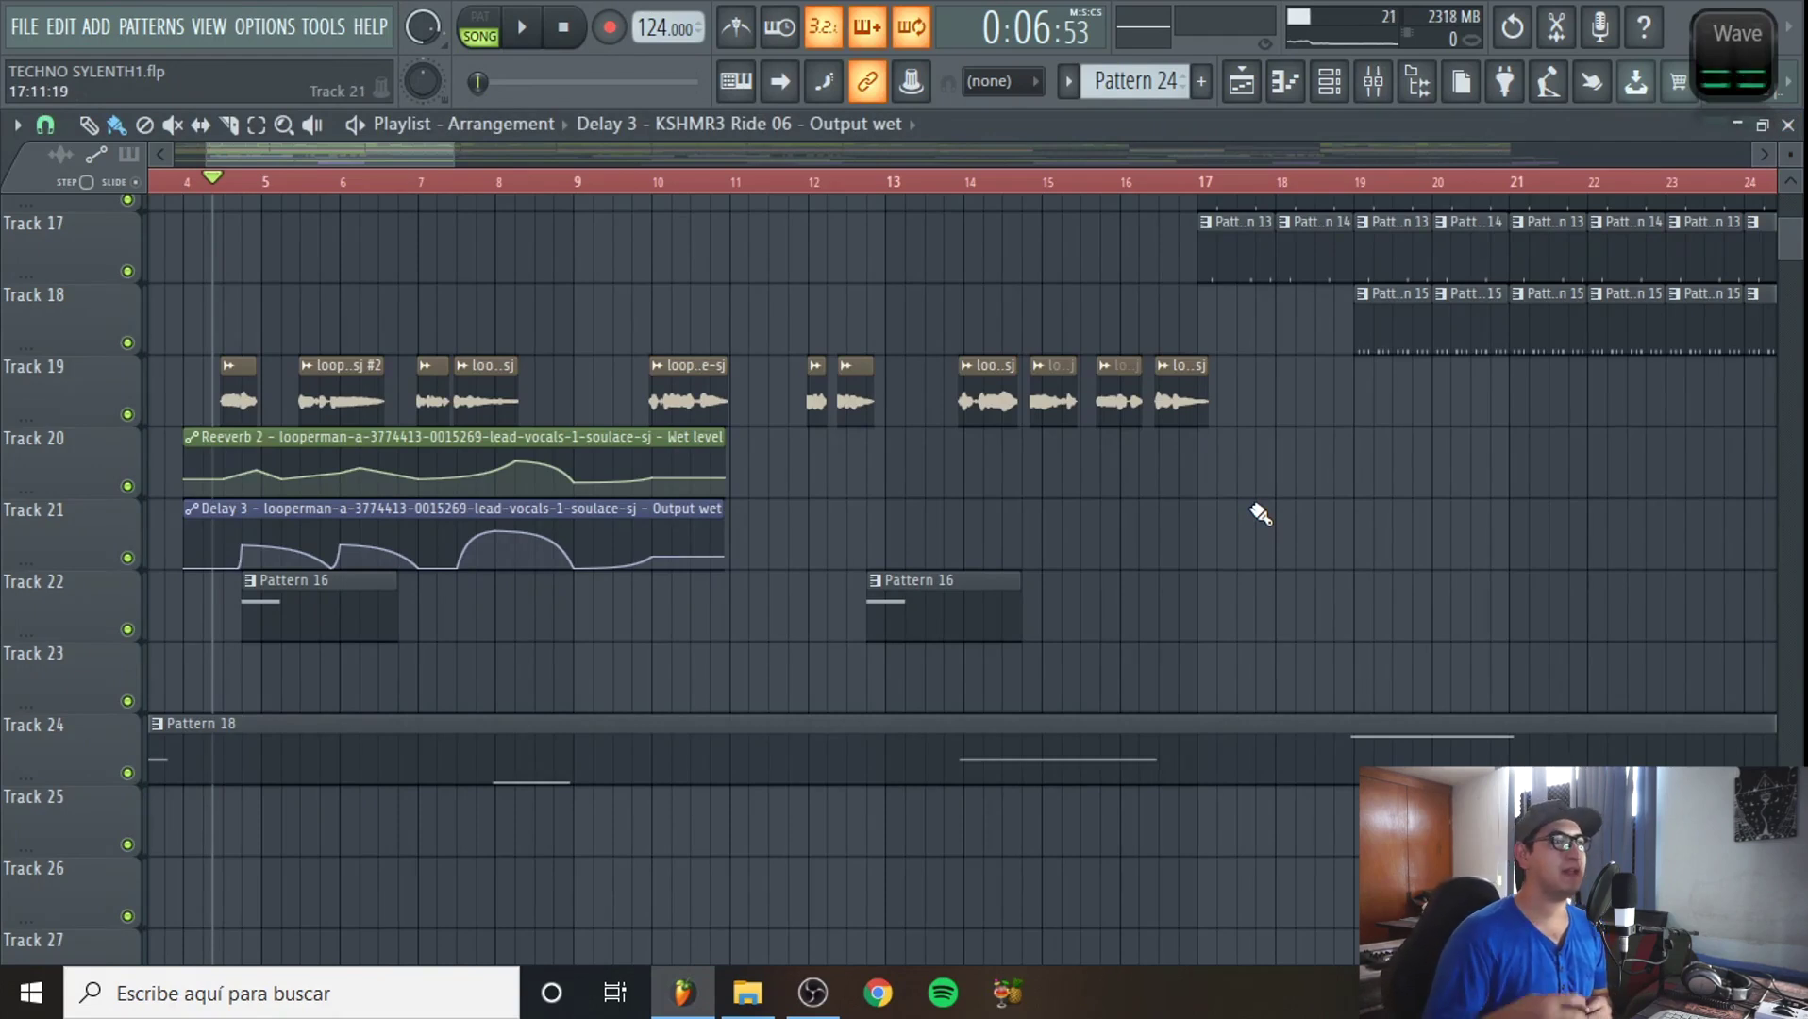
- Open the first vocal clip on Track 19 for pitch correction in Newtone and maximize the editor
{"action": "left_click", "coordinate": [228, 364]}
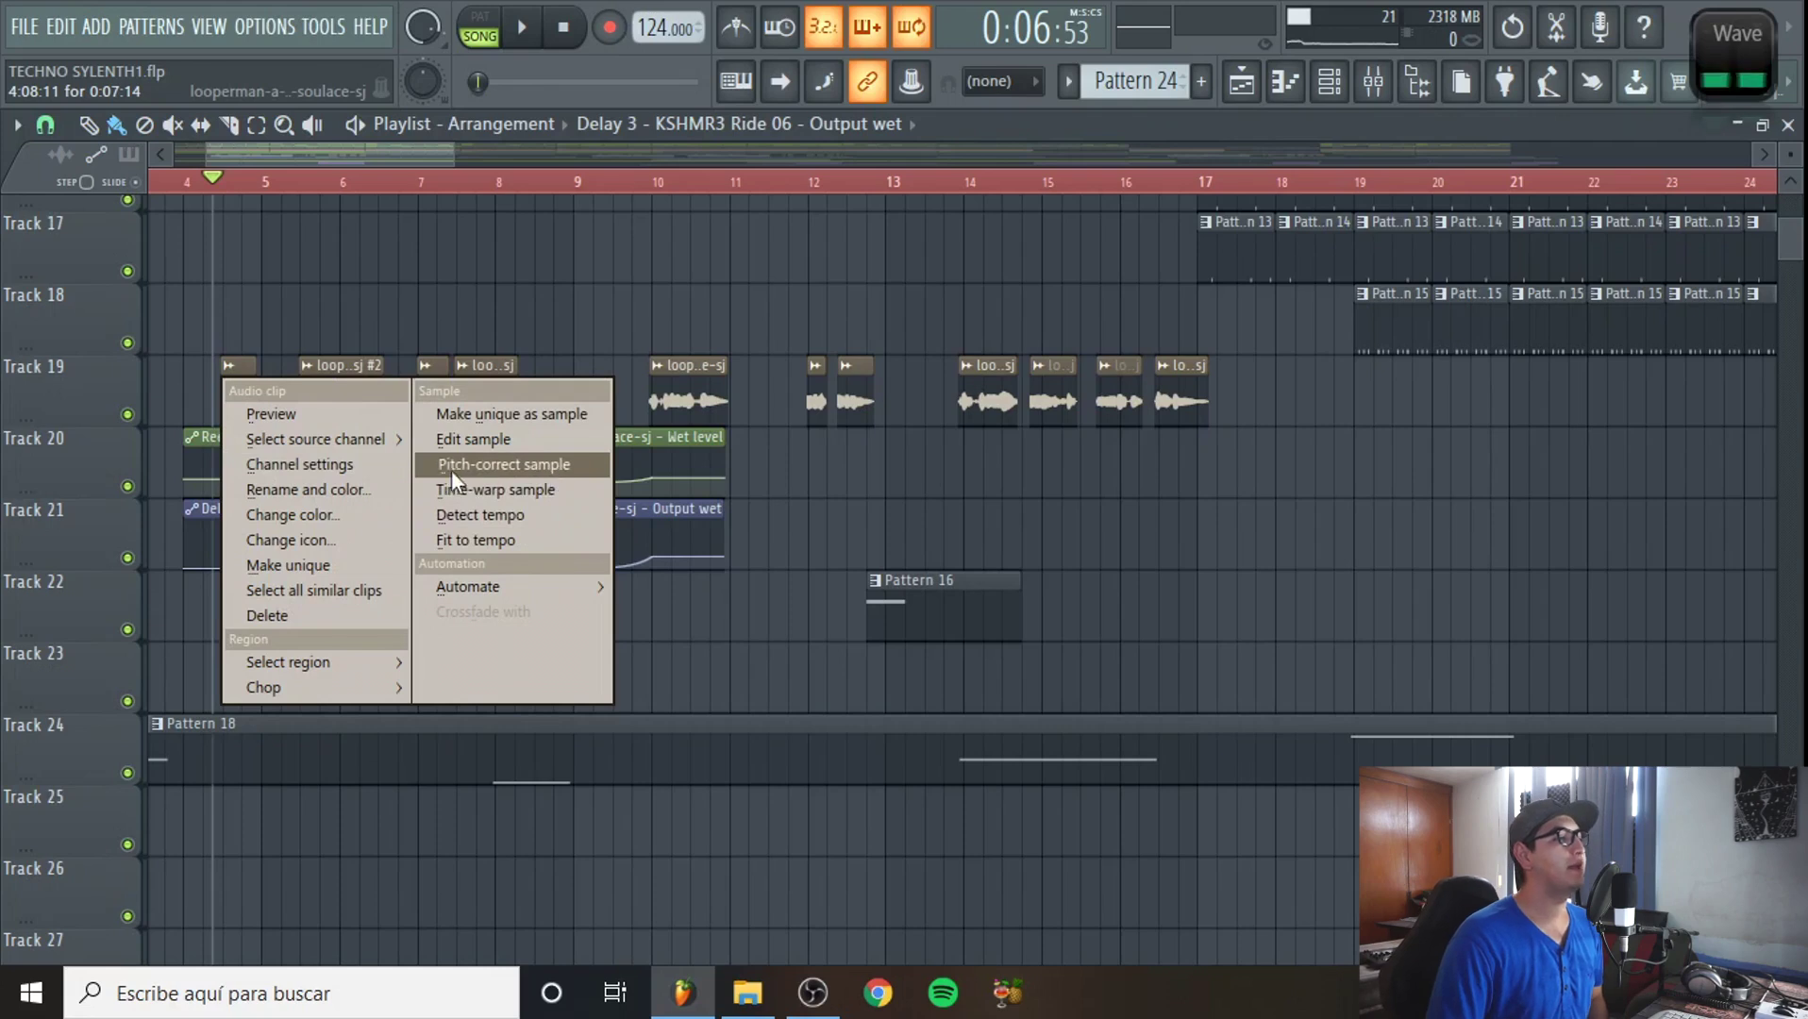
{"action": "left_click", "coordinate": [512, 470]}
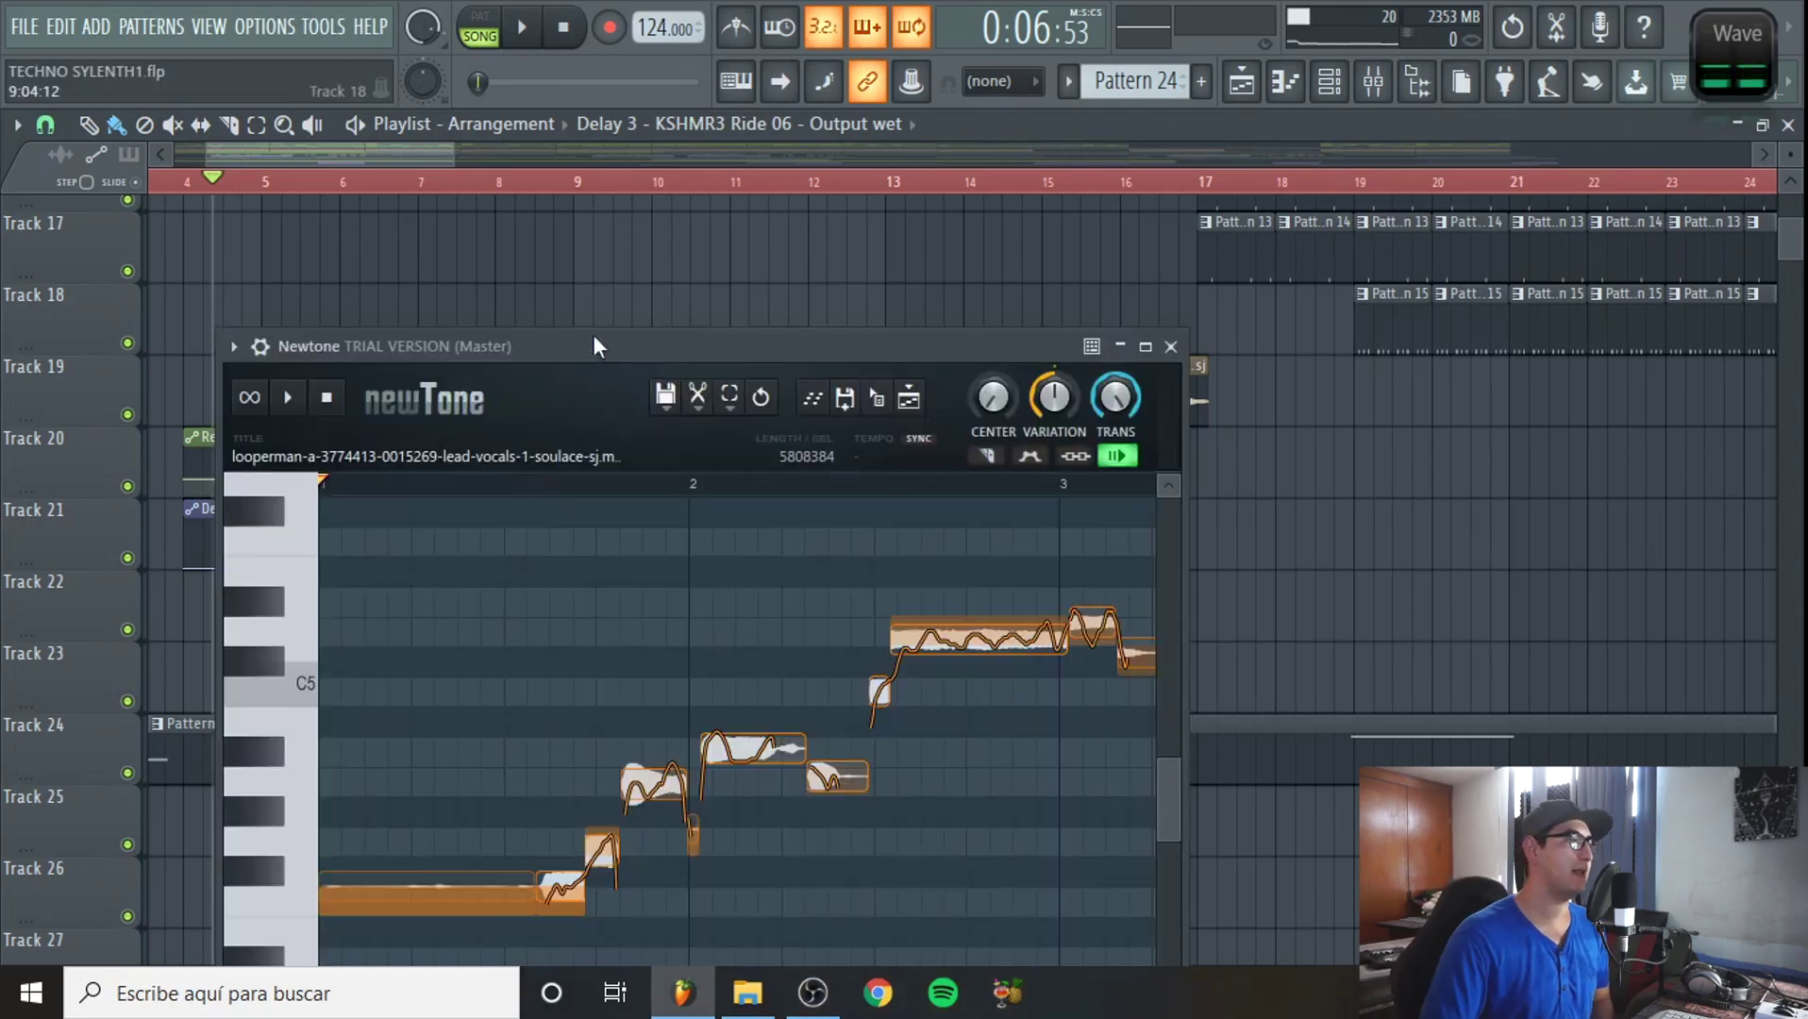
{"action": "left_click_drag", "start_coordinate": [567, 343], "coordinate": [352, 16]}
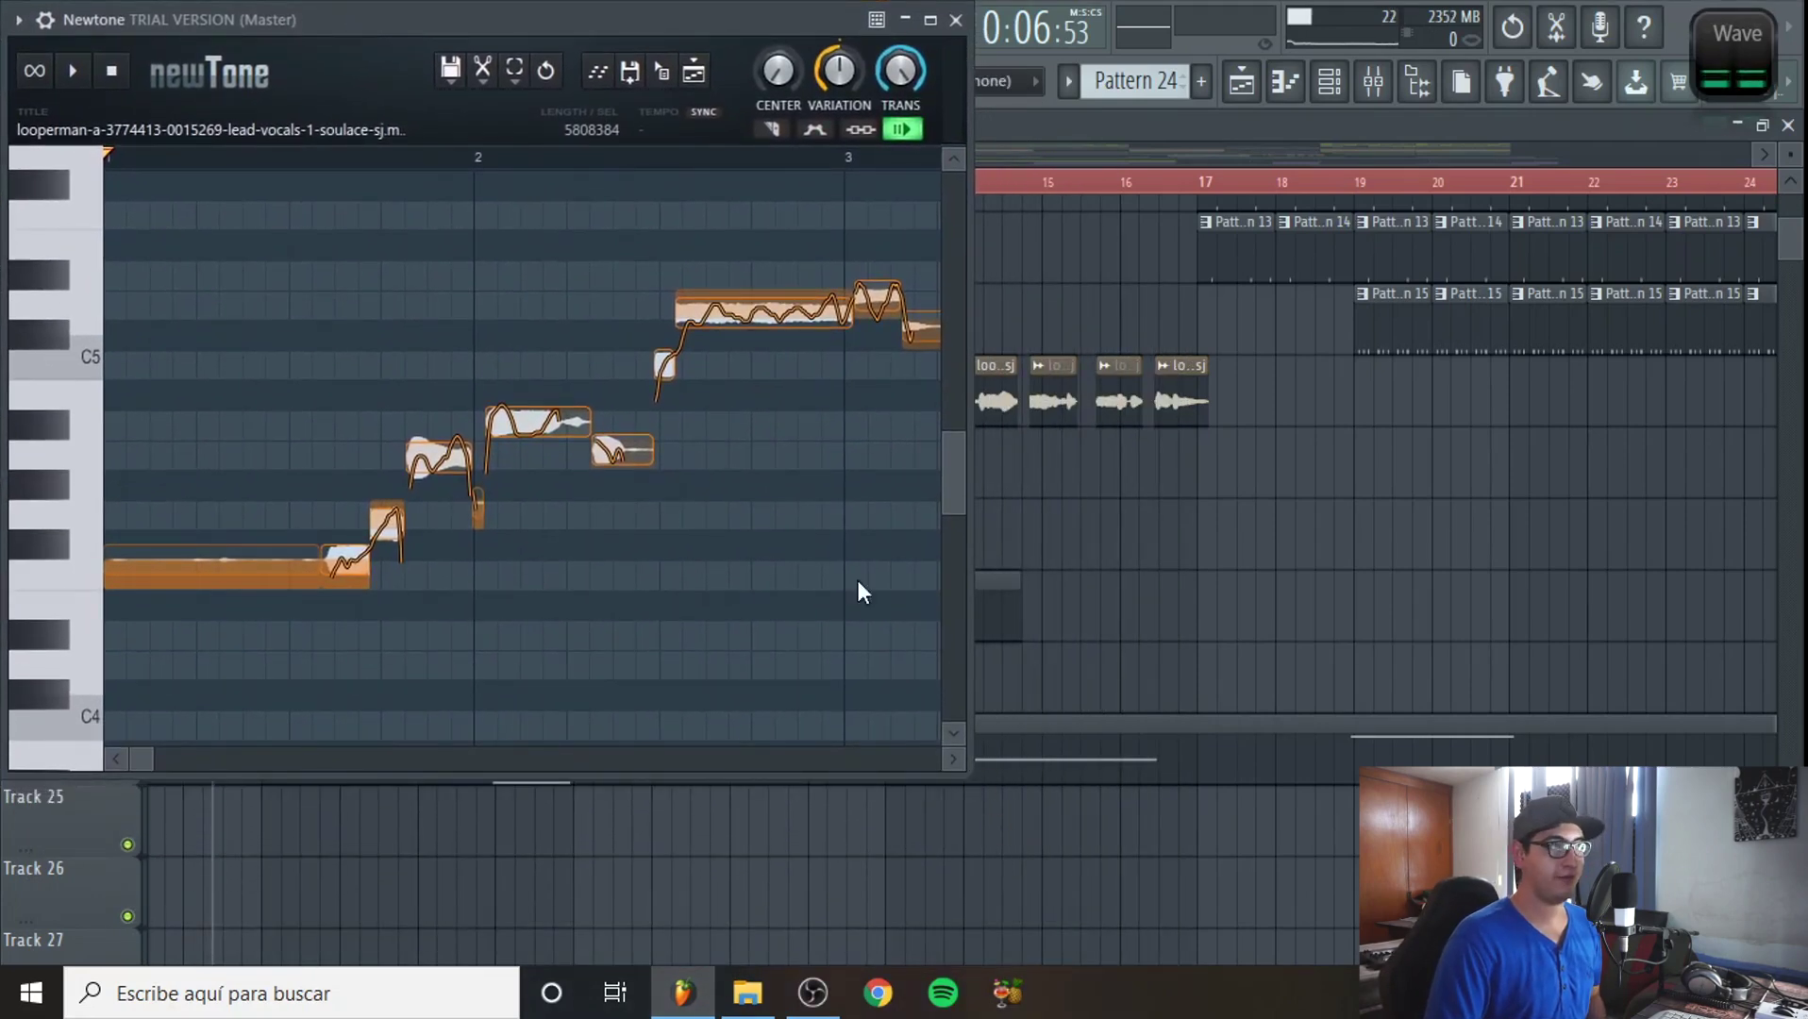
{"action": "double_click", "coordinate": [614, 26]}
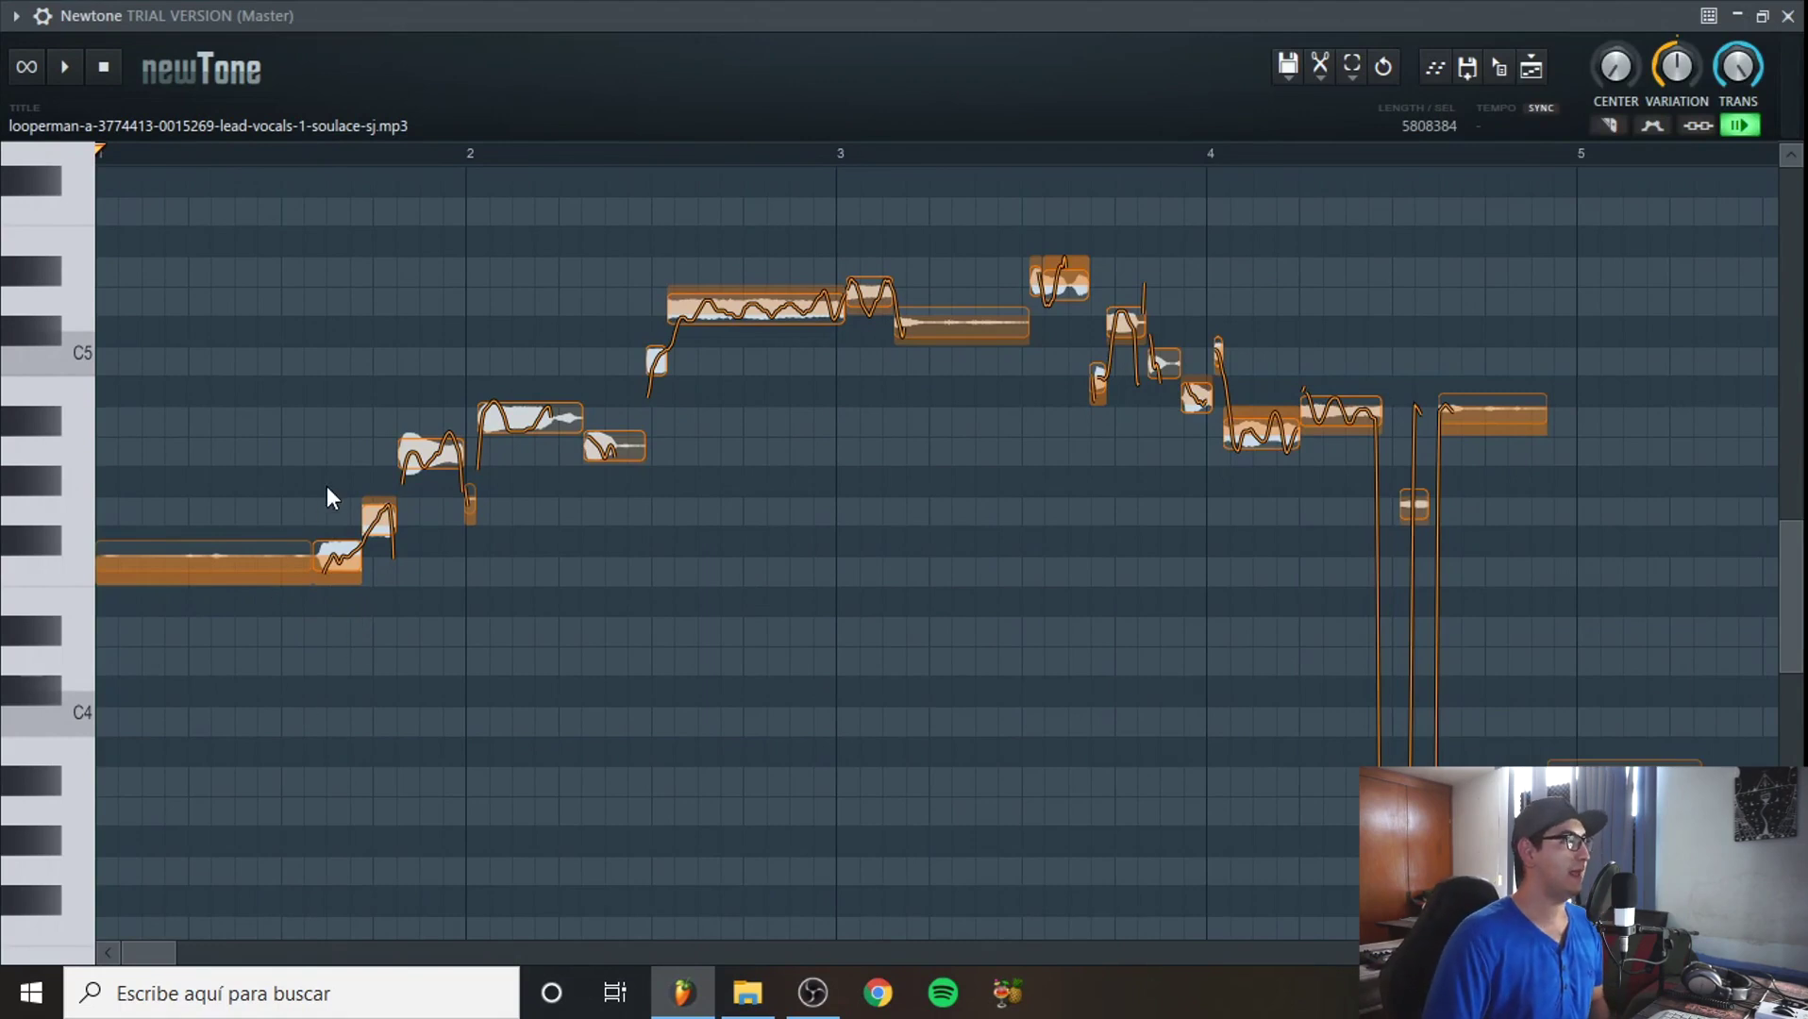
- Keep Newtone's Center at minimum, lower Variation to minimum for the vocal notes, and bring back a slight amount of Variation
{"action": "left_click_drag", "start_coordinate": [1619, 71], "coordinate": [1618, 132]}
{"action": "left_click_drag", "start_coordinate": [1677, 68], "coordinate": [1677, 108]}
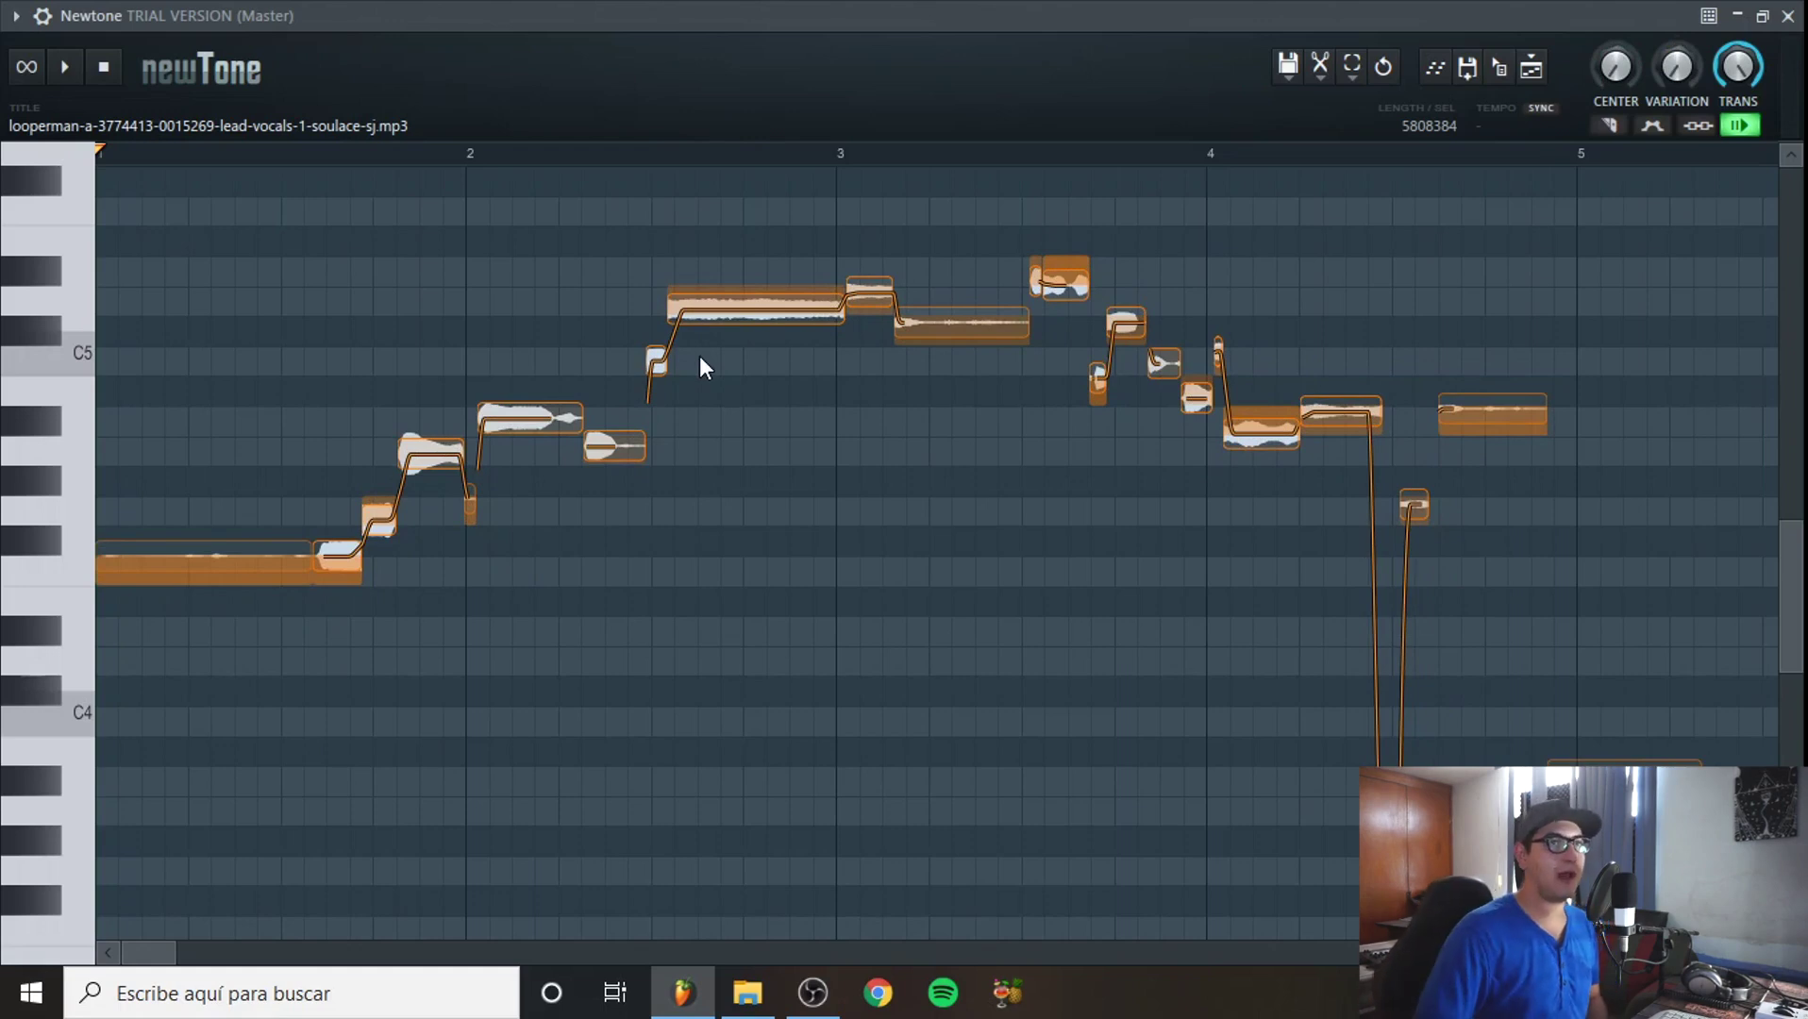
{"action": "scroll", "coordinate": [1689, 76], "scroll_direction": "up", "scroll_amount": 3}
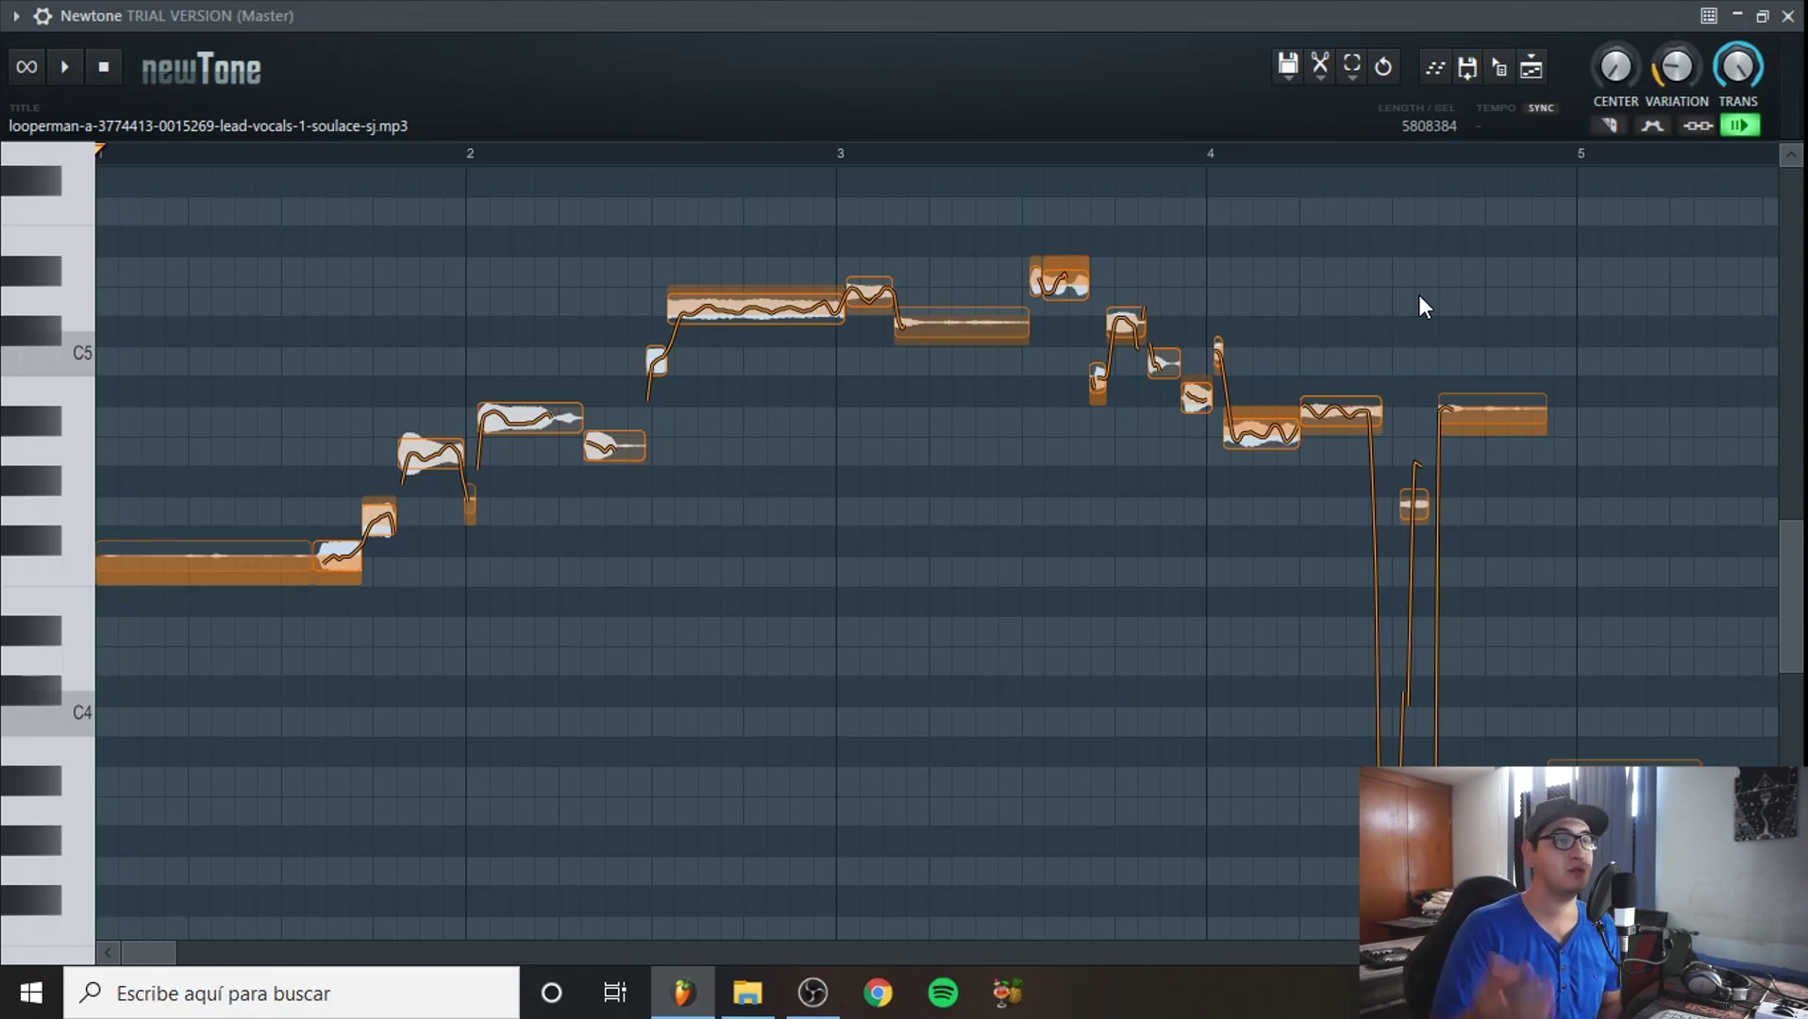
- Lower Newtone's Trans and Variation to minimum for the vocal notes, checking the pitch curves up close around bar 3
{"action": "left_click_drag", "start_coordinate": [1737, 62], "coordinate": [1737, 149]}
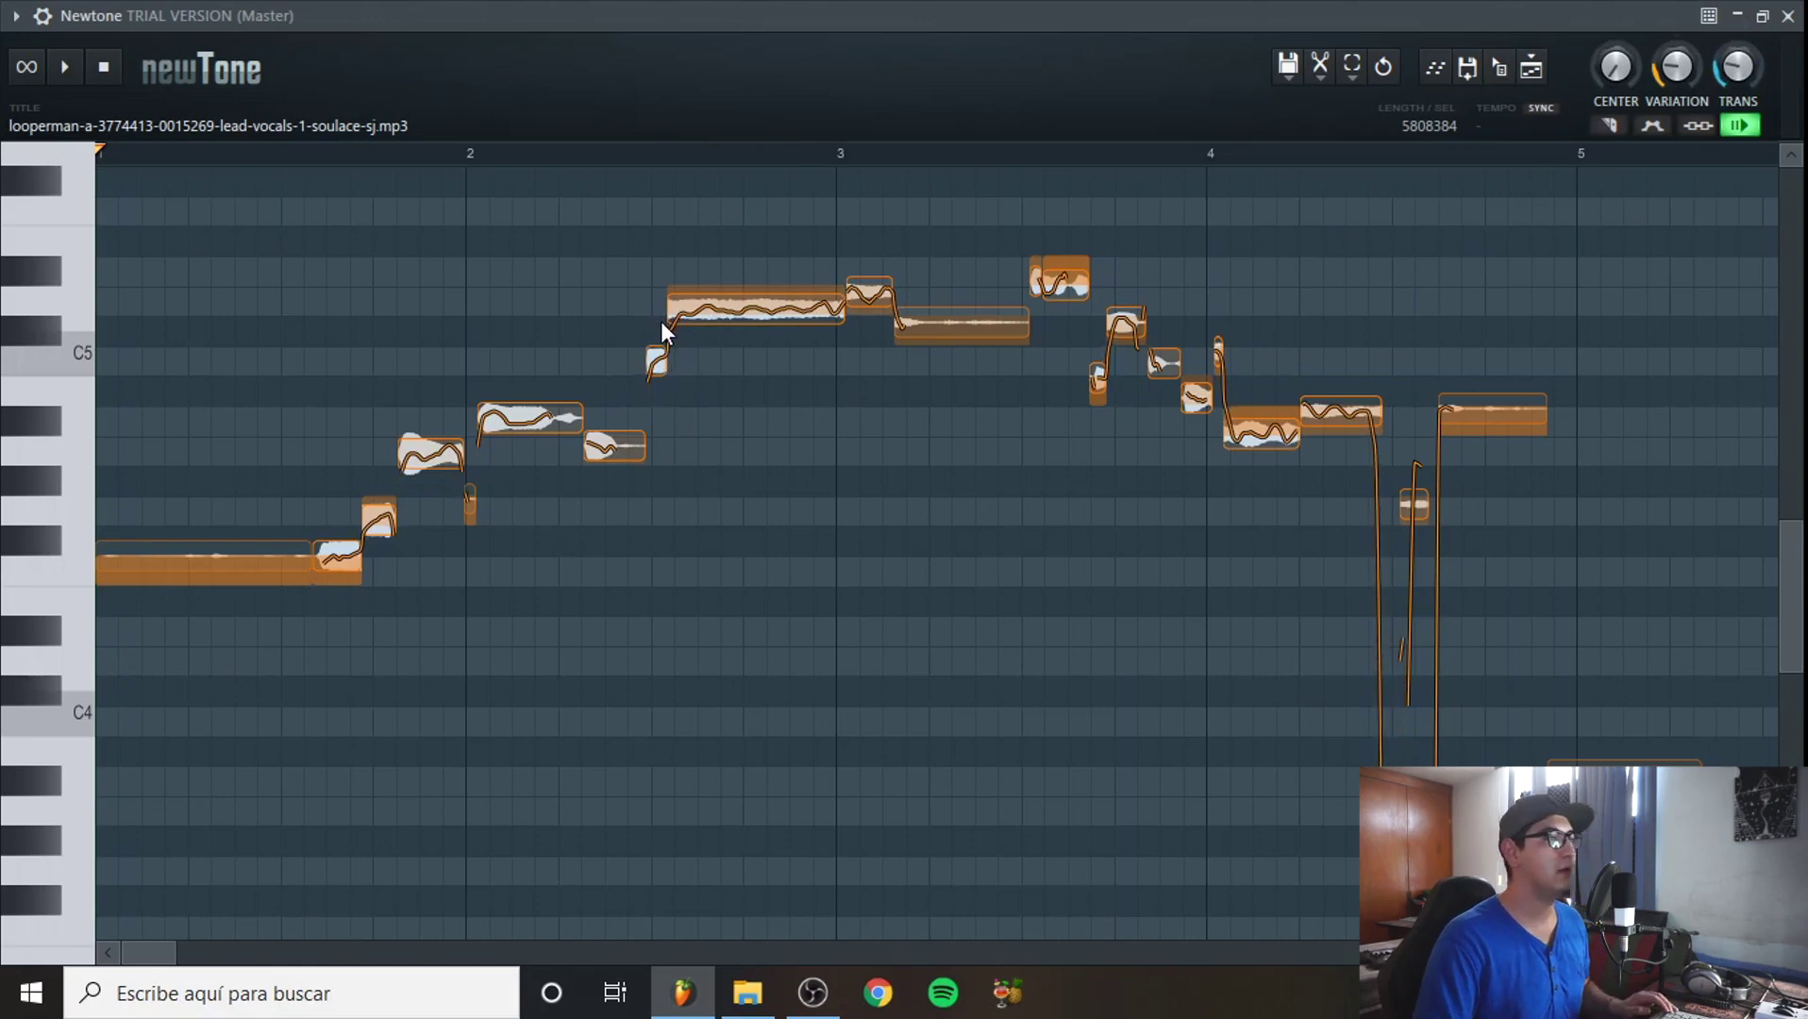
{"action": "scroll", "coordinate": [661, 321], "scroll_direction": "up", "scroll_amount": 5}
{"action": "scroll", "coordinate": [633, 293], "scroll_direction": "up", "scroll_amount": 2}
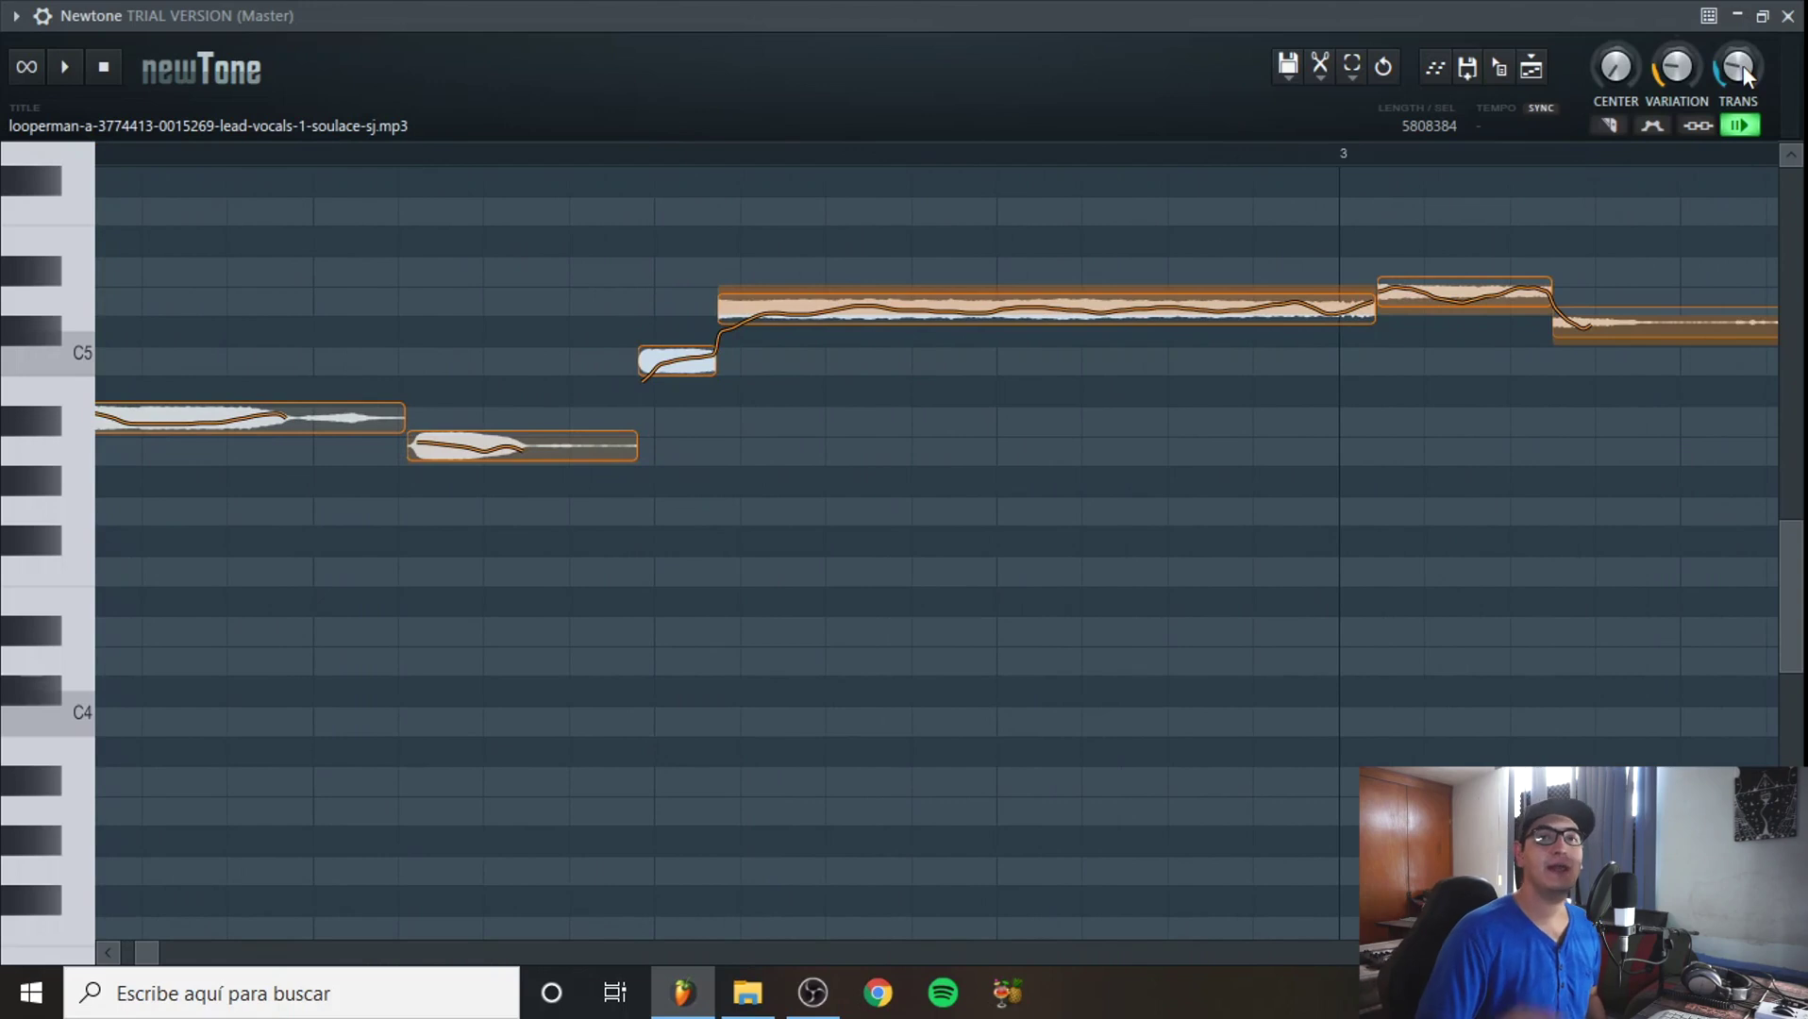
{"action": "left_click_drag", "start_coordinate": [1742, 66], "coordinate": [1677, 81]}
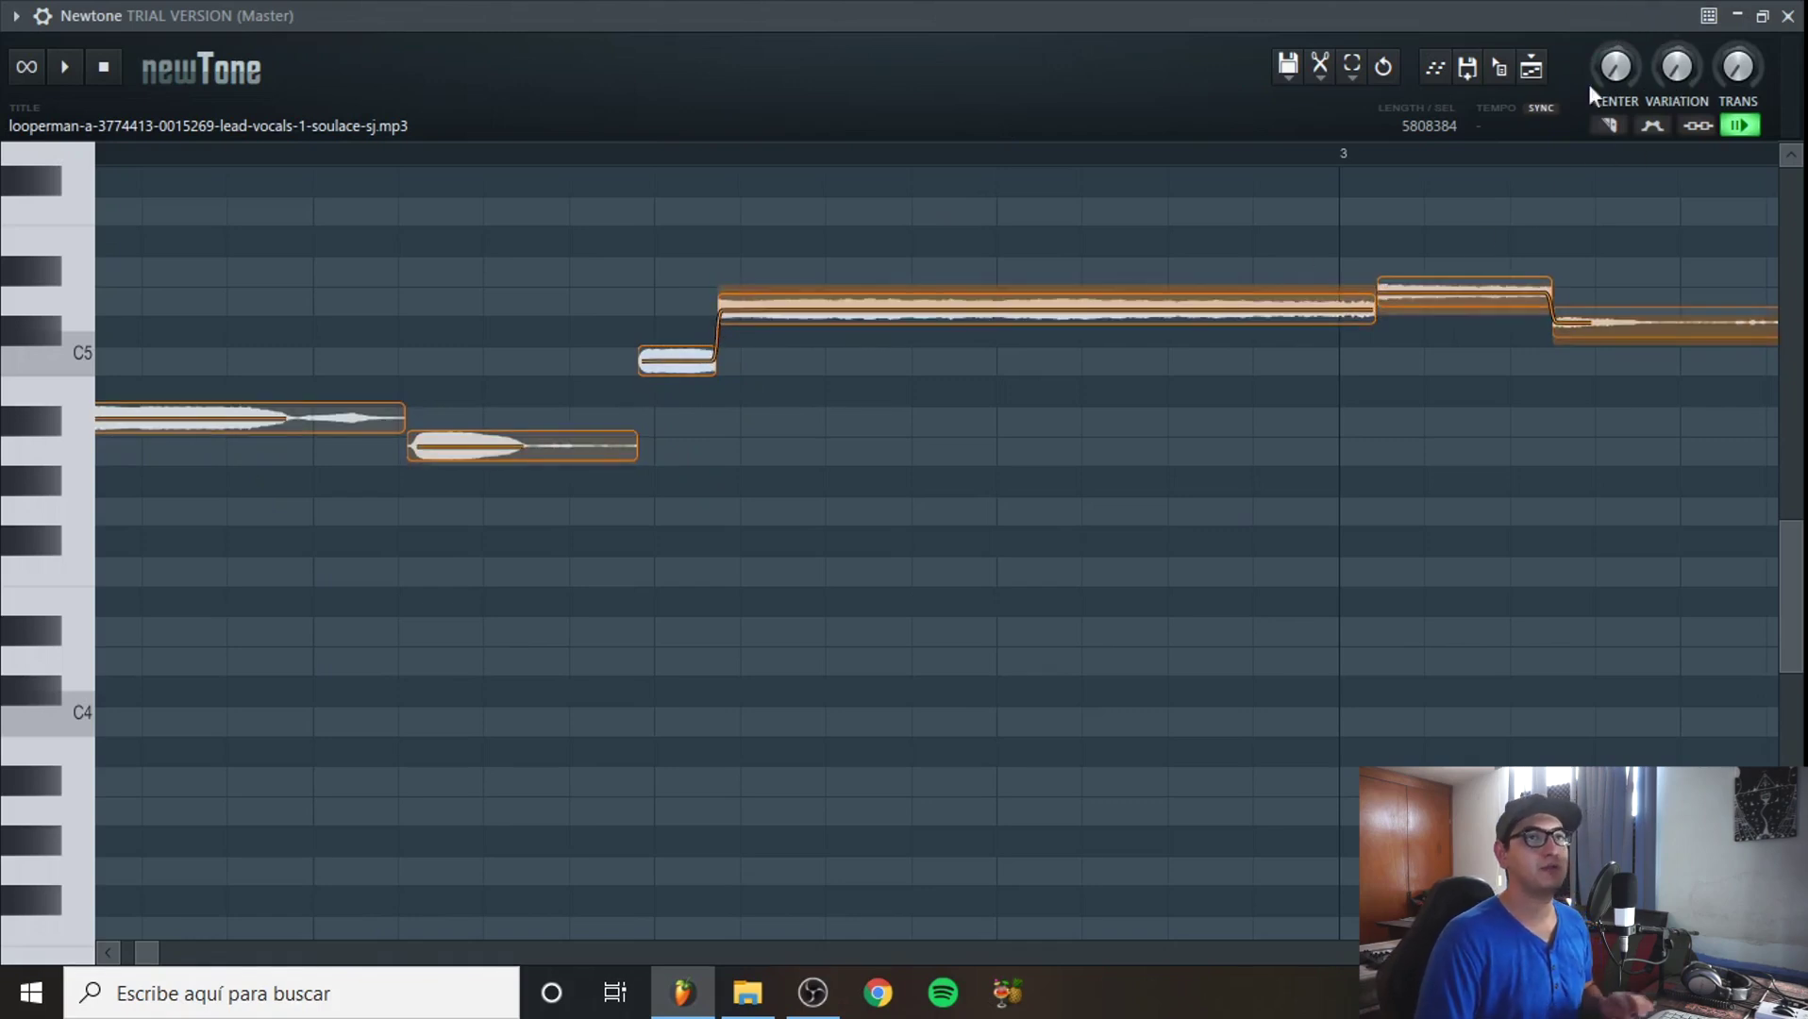
- Audition the fully flattened vocal in Newtone from the middle of bar 1
{"action": "scroll", "coordinate": [810, 343], "scroll_direction": "down", "scroll_amount": 2}
{"action": "scroll", "coordinate": [811, 354], "scroll_direction": "down", "scroll_amount": 3}
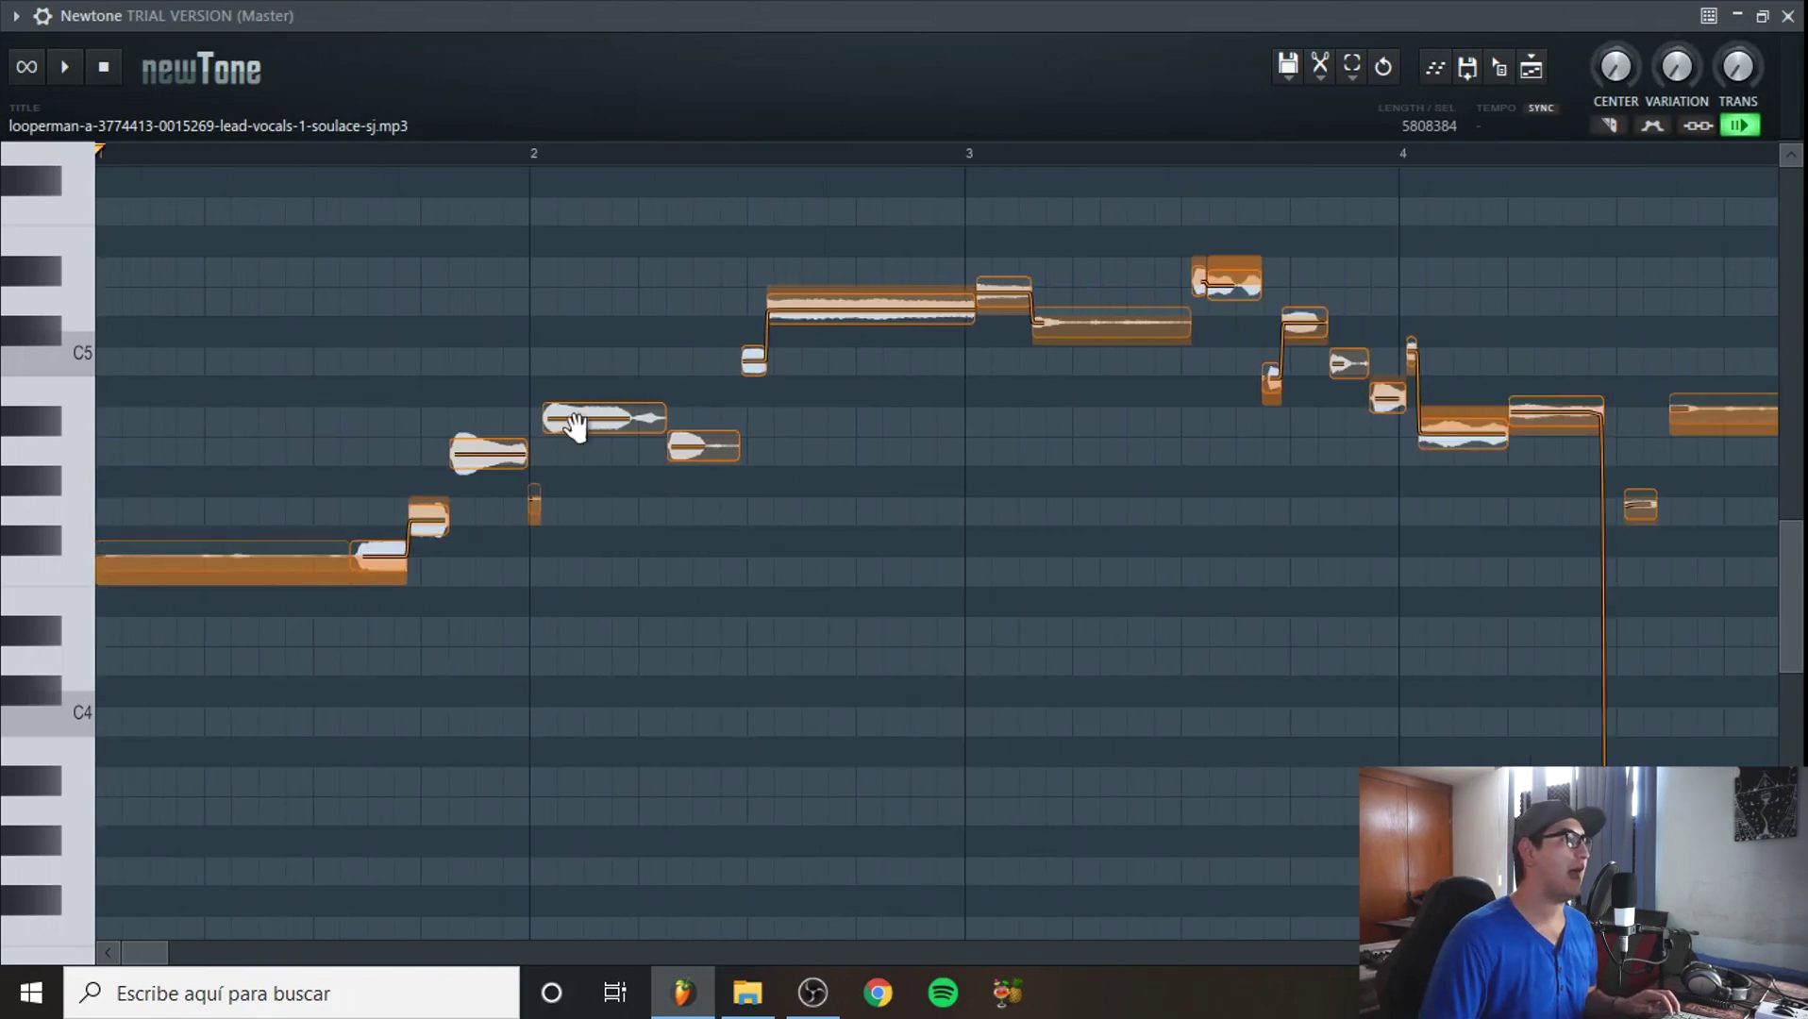
{"action": "left_click", "coordinate": [344, 453]}
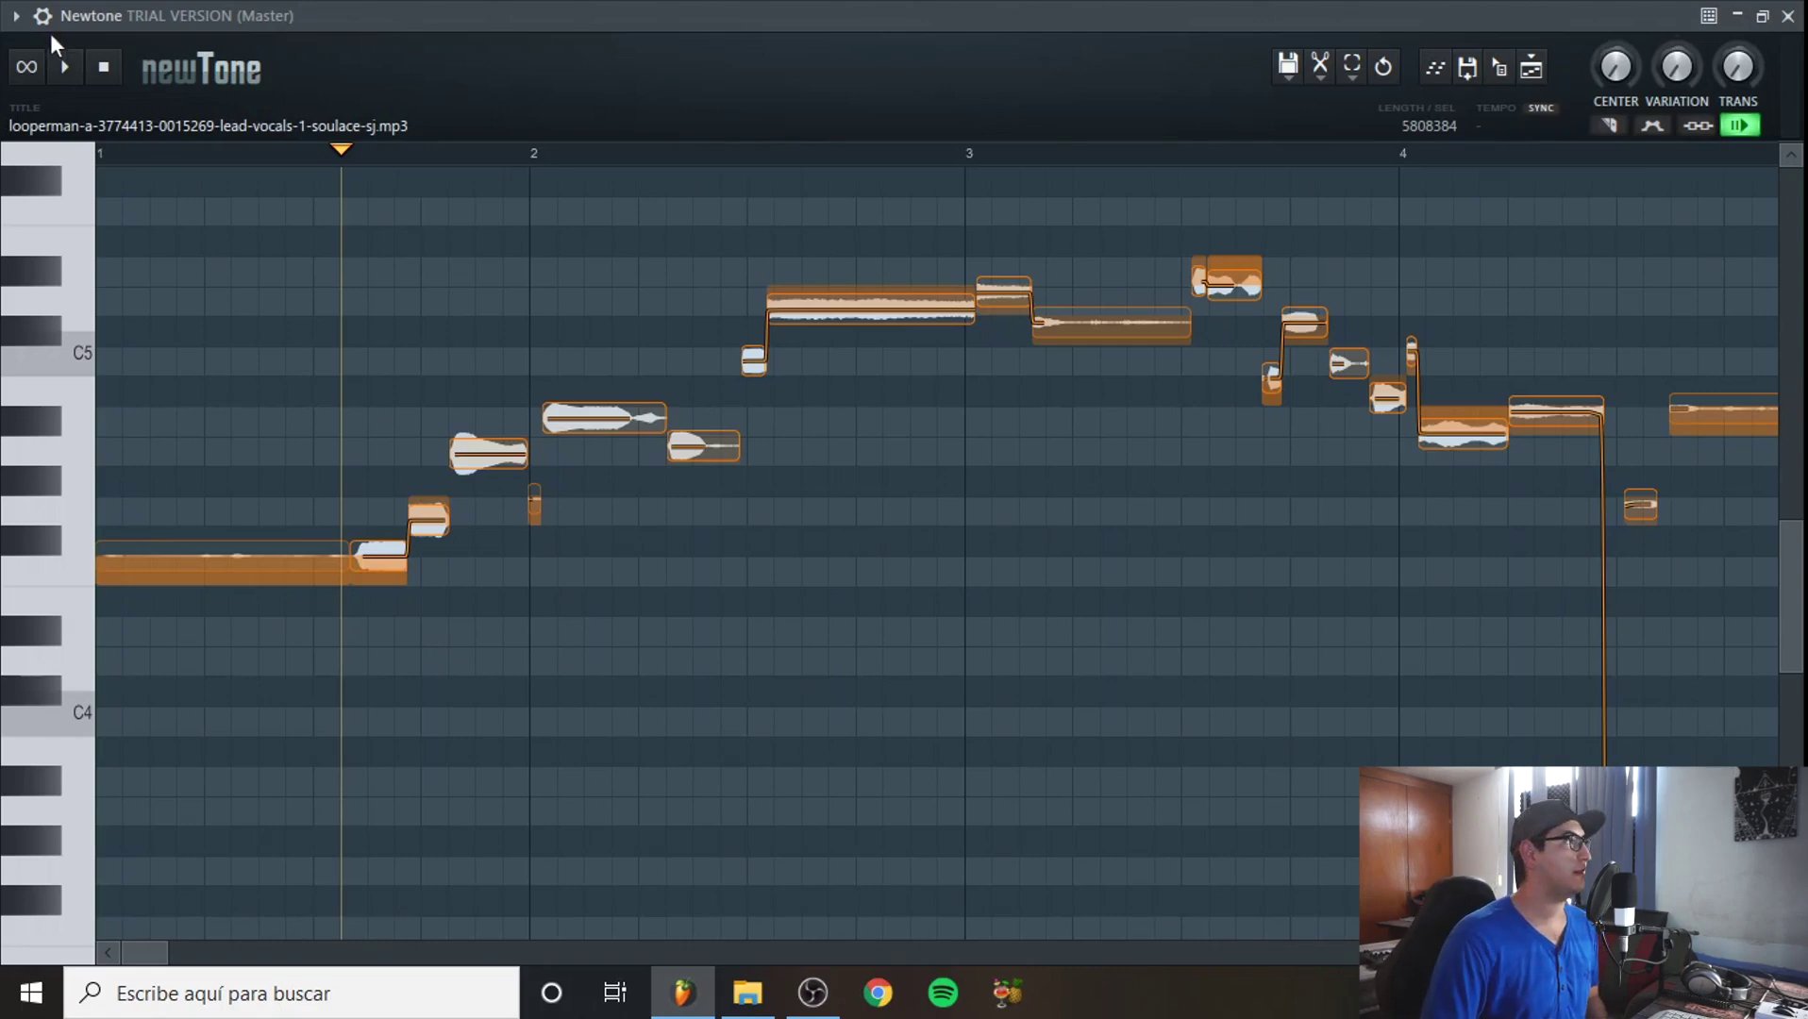
{"action": "left_click", "coordinate": [70, 80]}
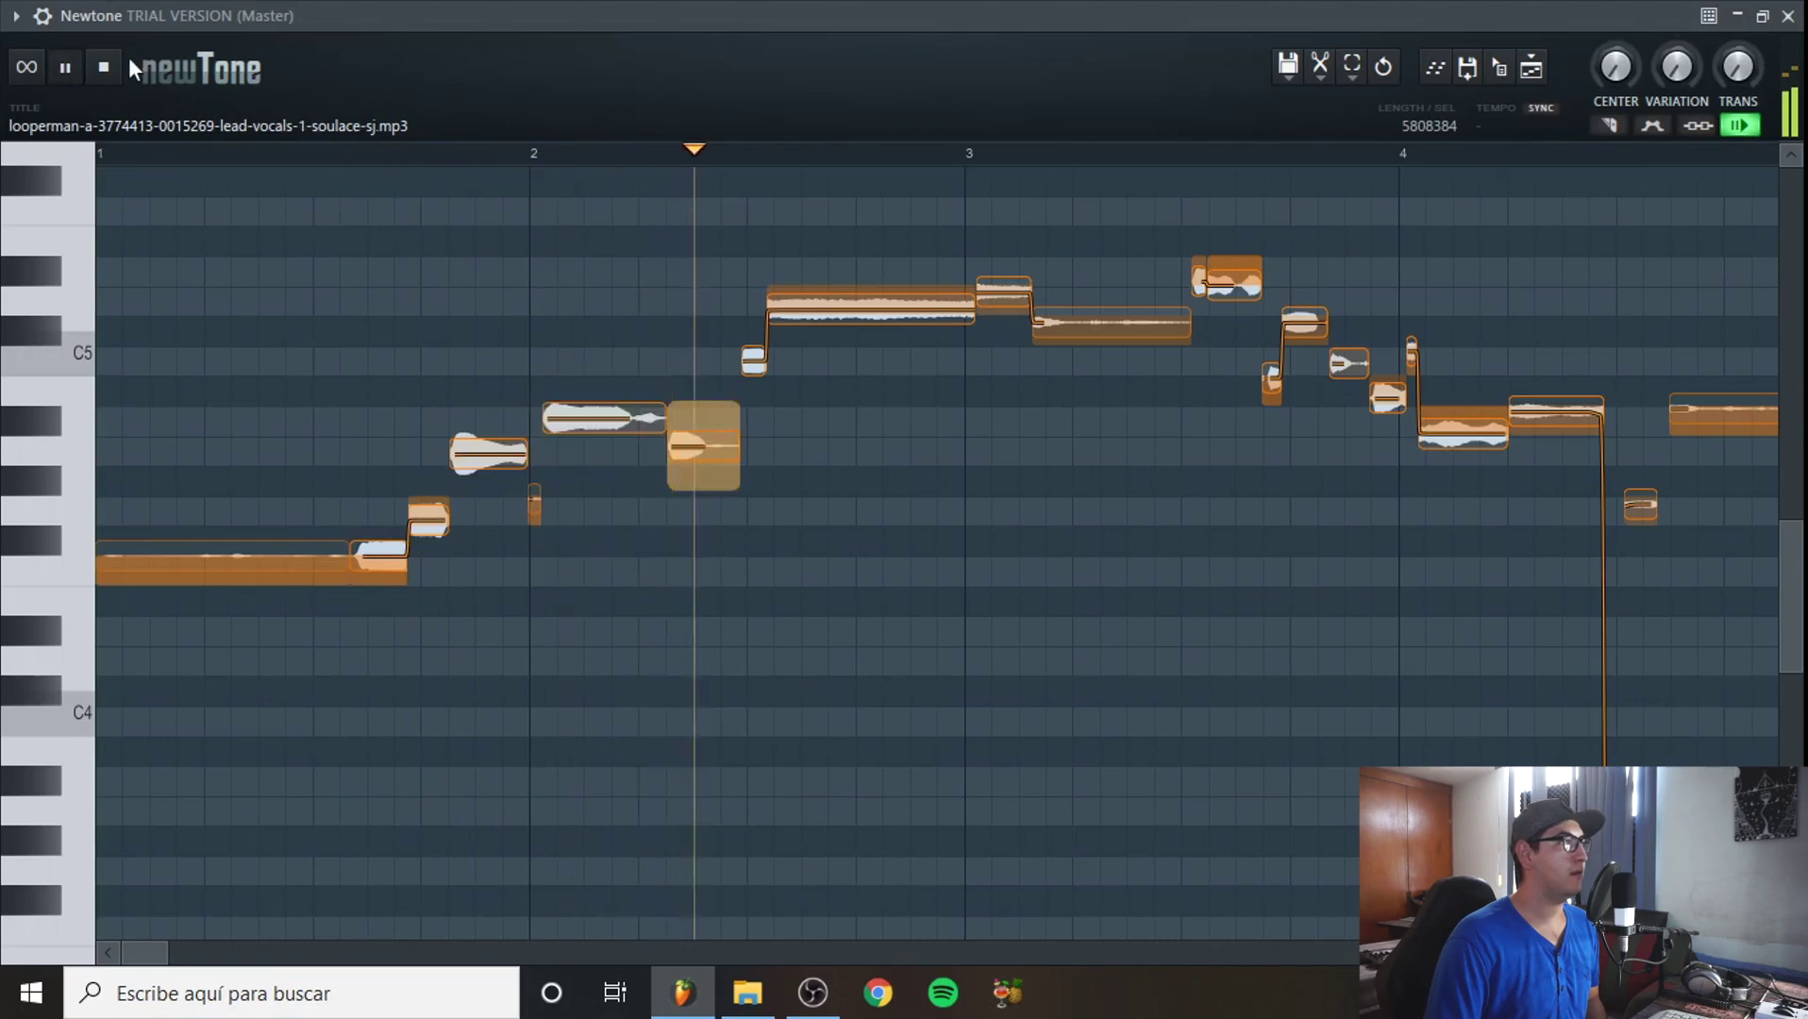
{"action": "key", "text": "space"}
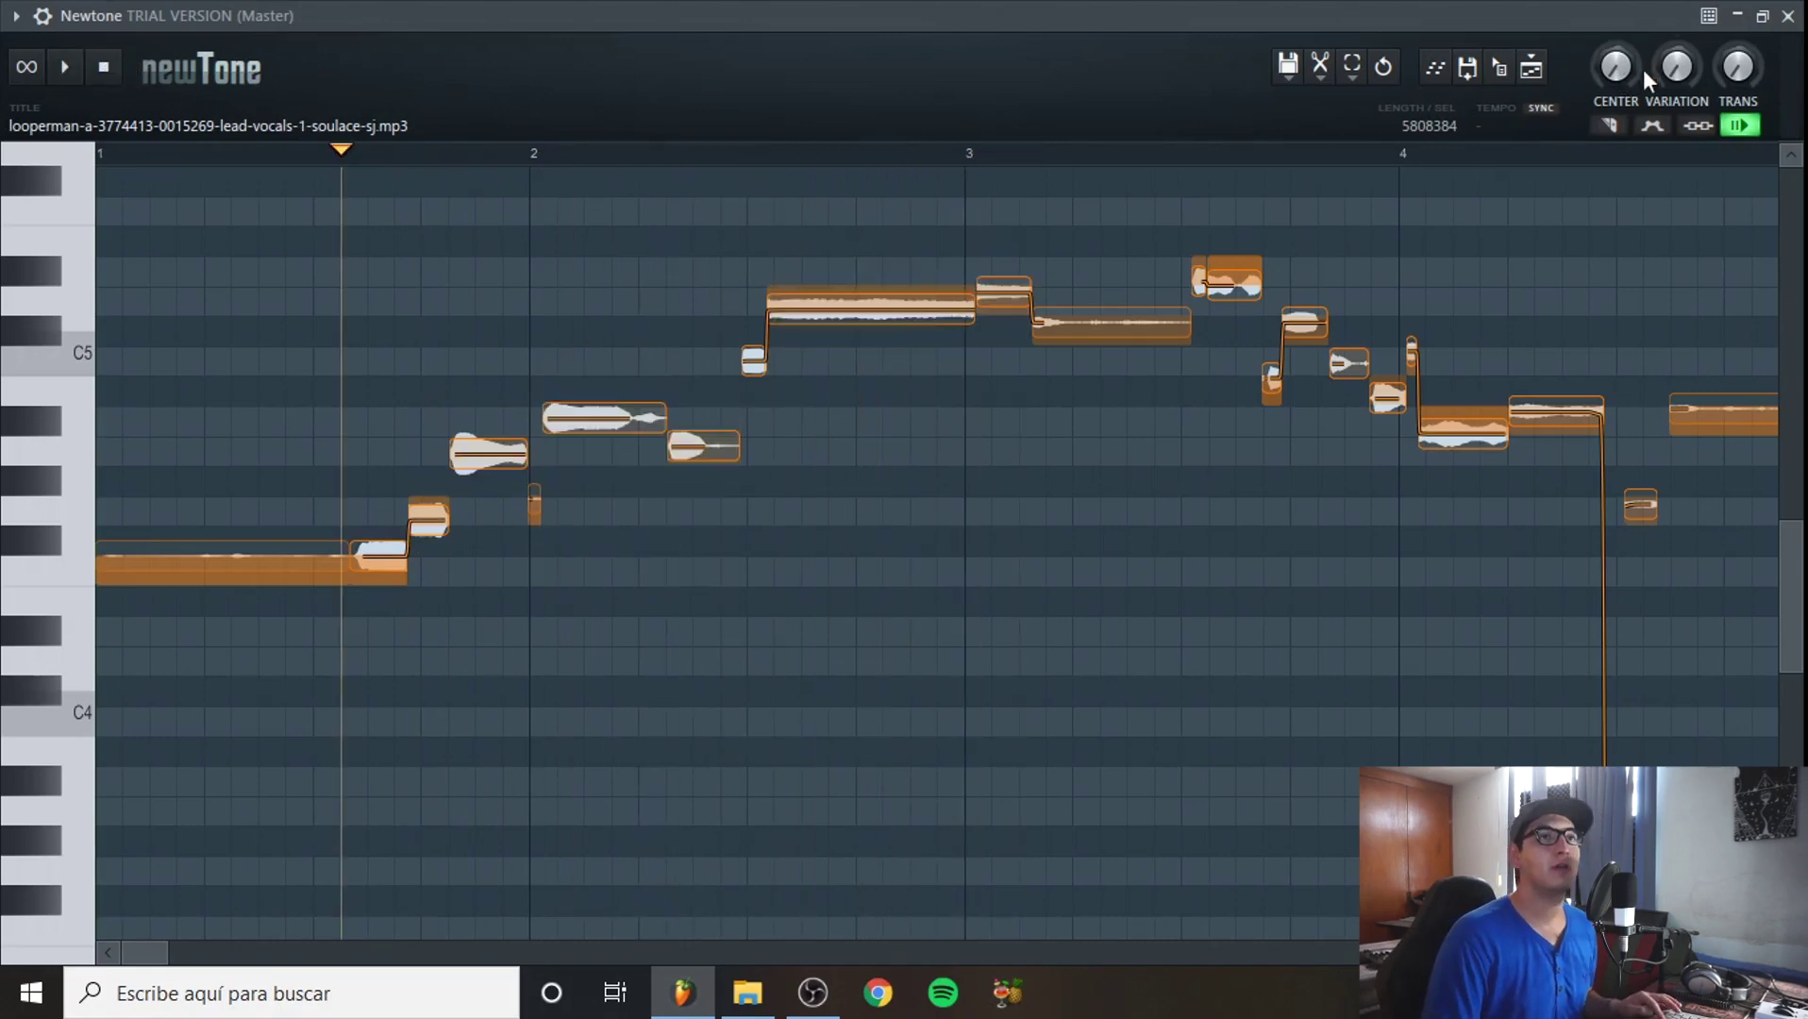
- Raise Newtone's Variation to about the middle and Trans to maximum for the vocal notes, and audition the phrase from bar 1
{"action": "left_click_drag", "start_coordinate": [1677, 70], "coordinate": [1689, 68]}
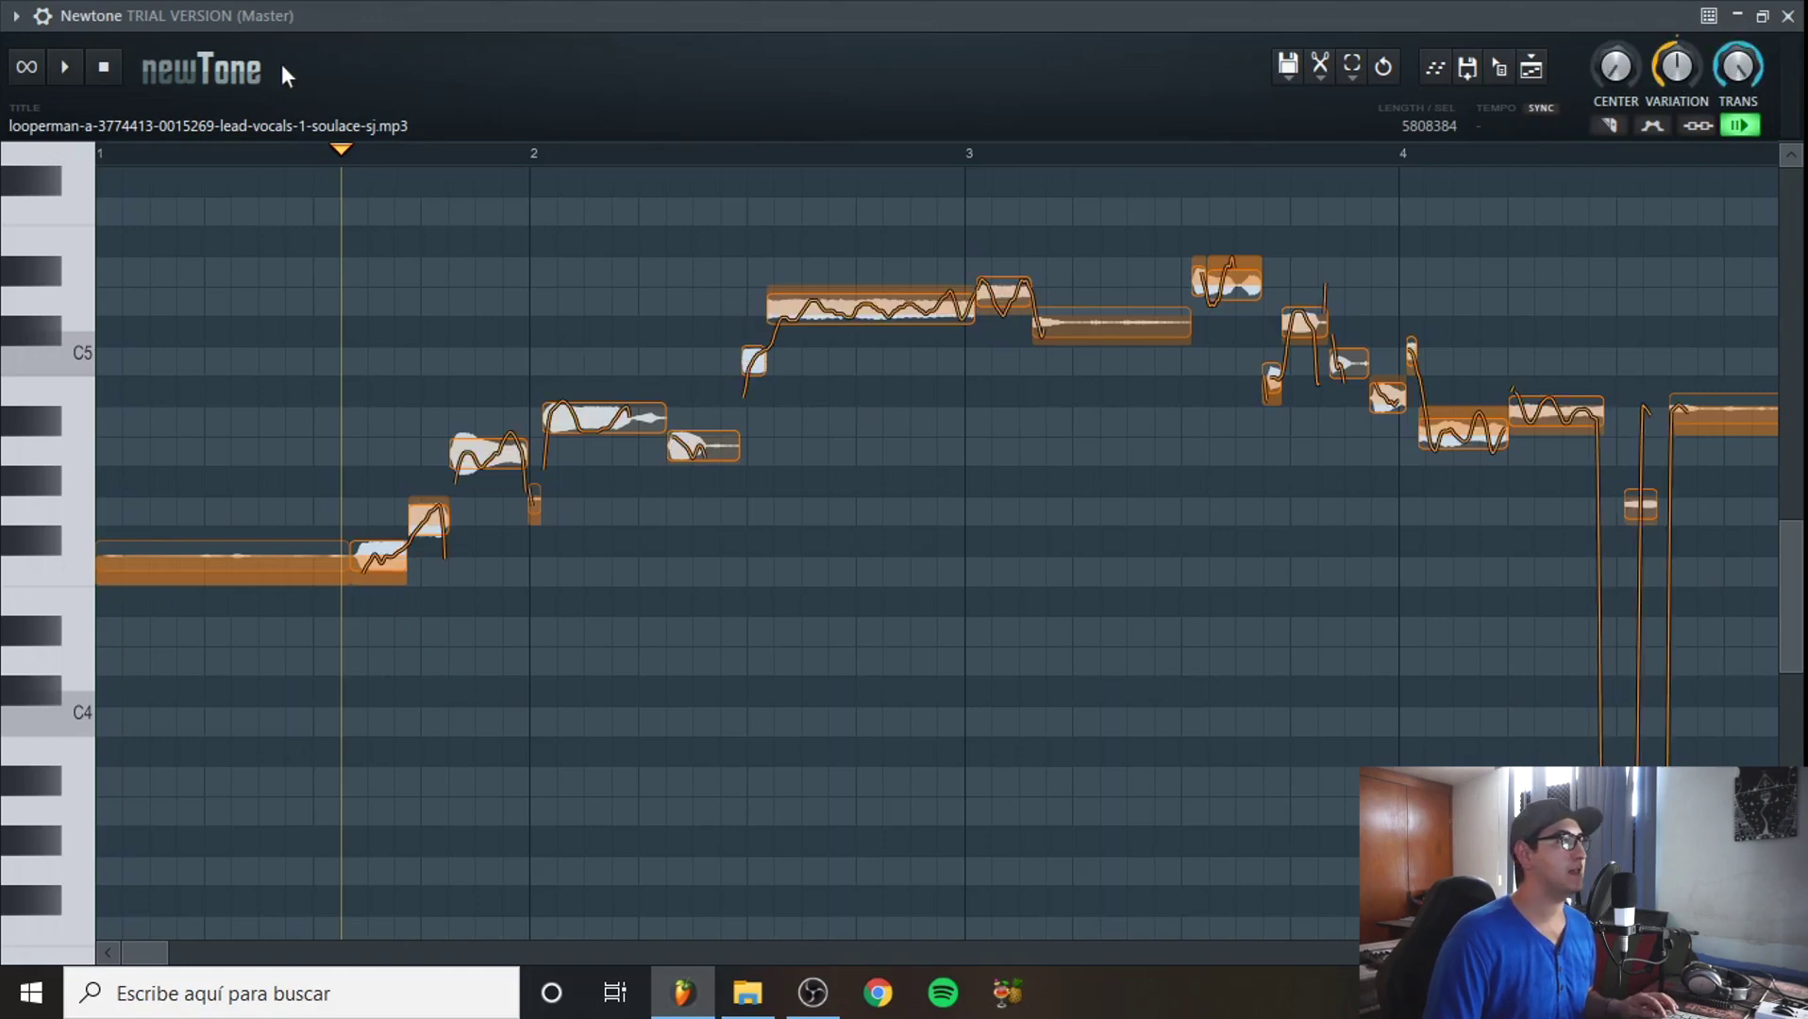
{"action": "left_click", "coordinate": [65, 67]}
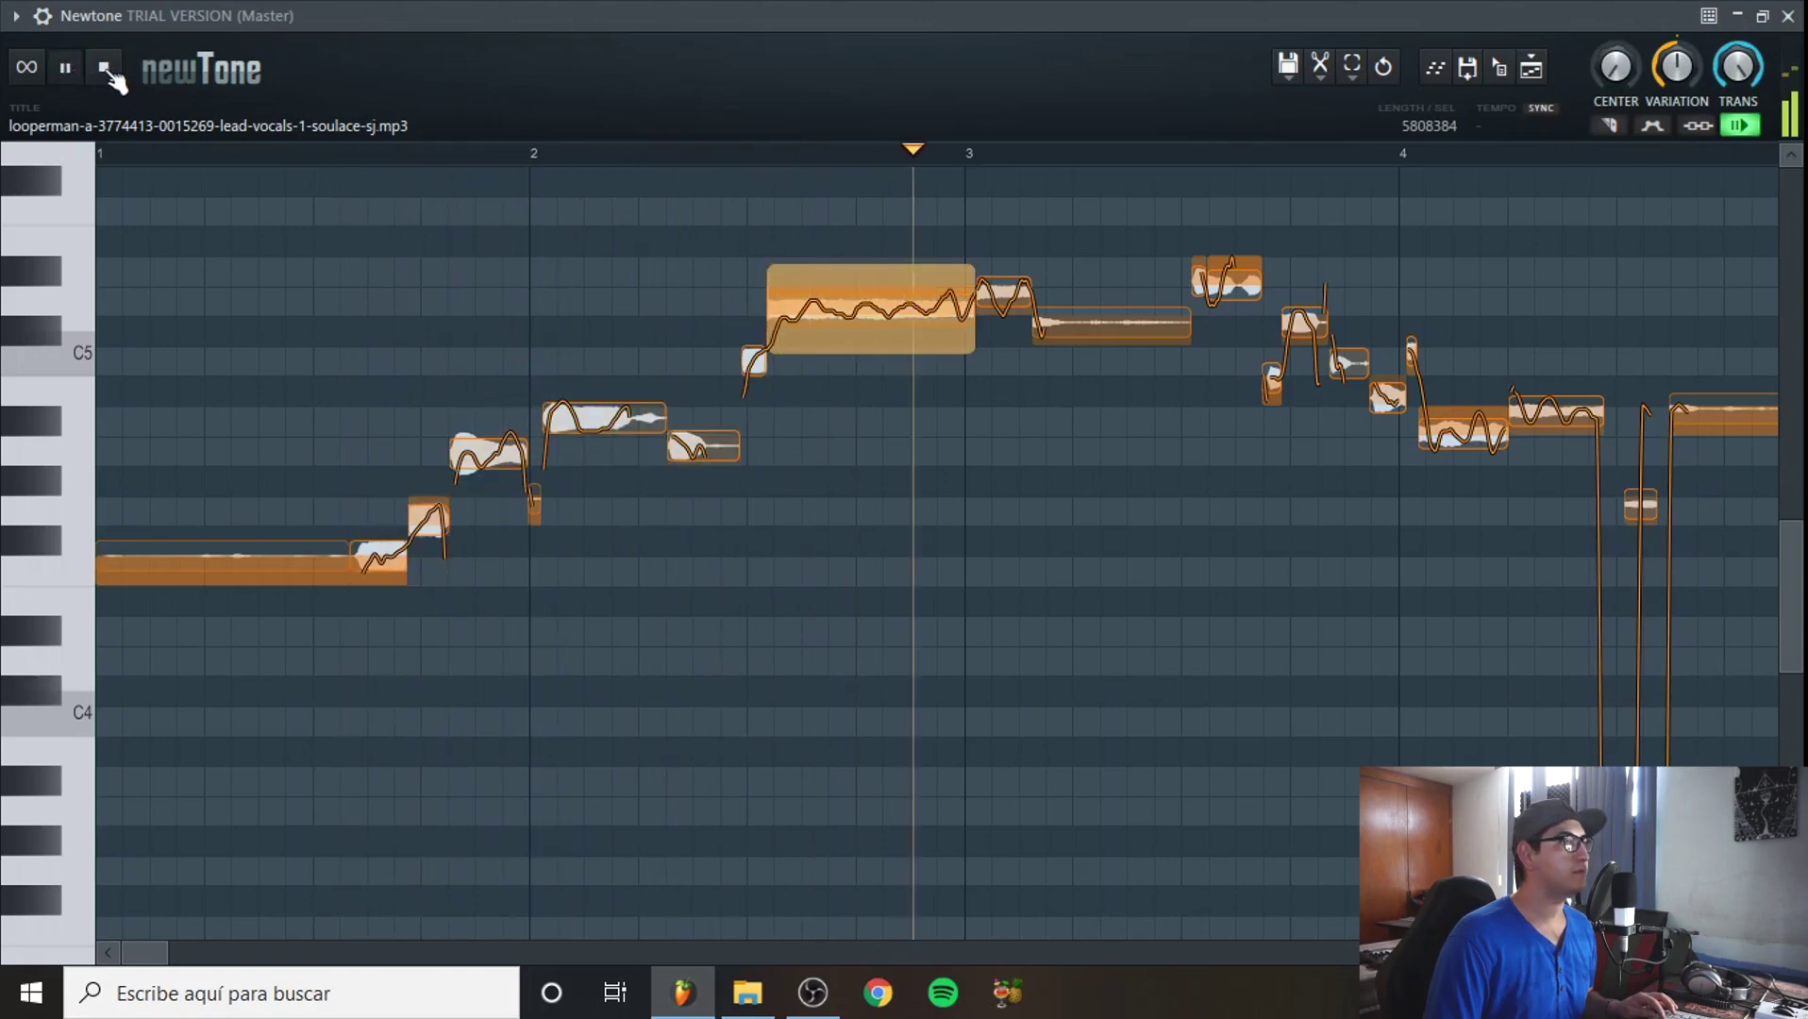
{"action": "left_click", "coordinate": [104, 69]}
- Lower Variation to minimum with Trans at maximum, and audition the vocal from the second half of bar 2
{"action": "left_click_drag", "start_coordinate": [1684, 68], "coordinate": [1683, 180]}
{"action": "left_click", "coordinate": [726, 153]}
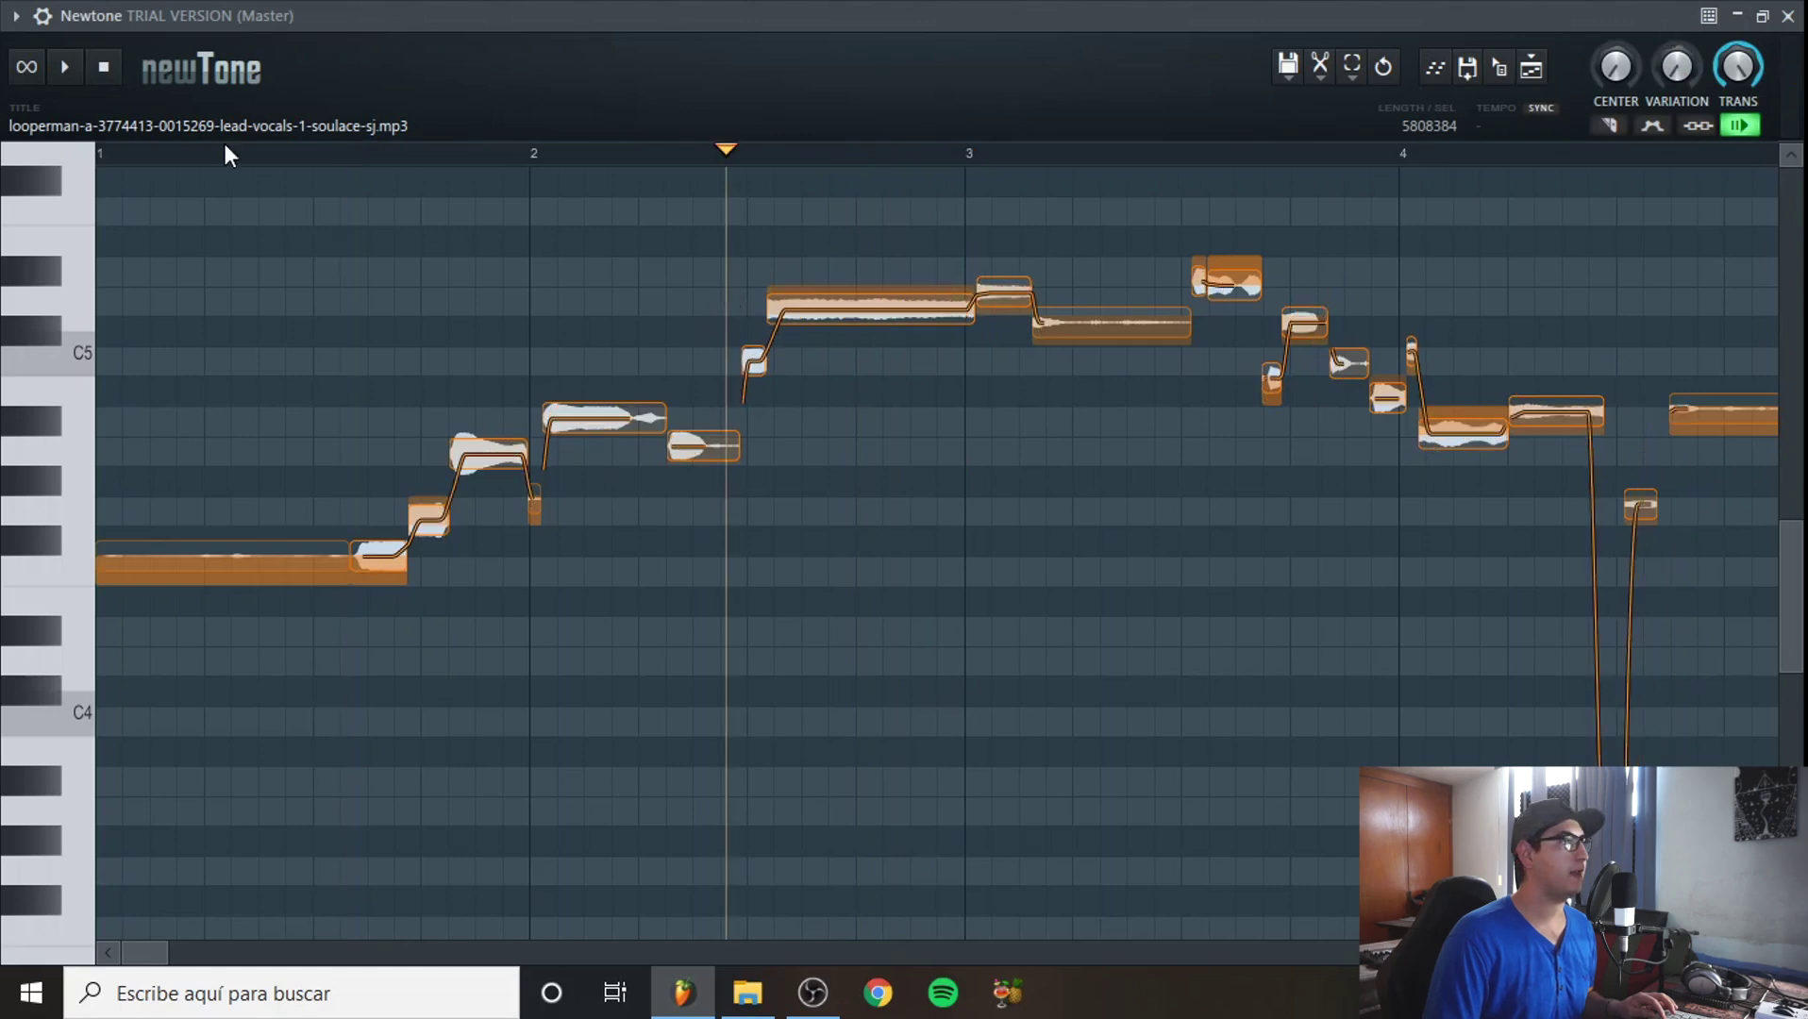
{"action": "left_click", "coordinate": [74, 77]}
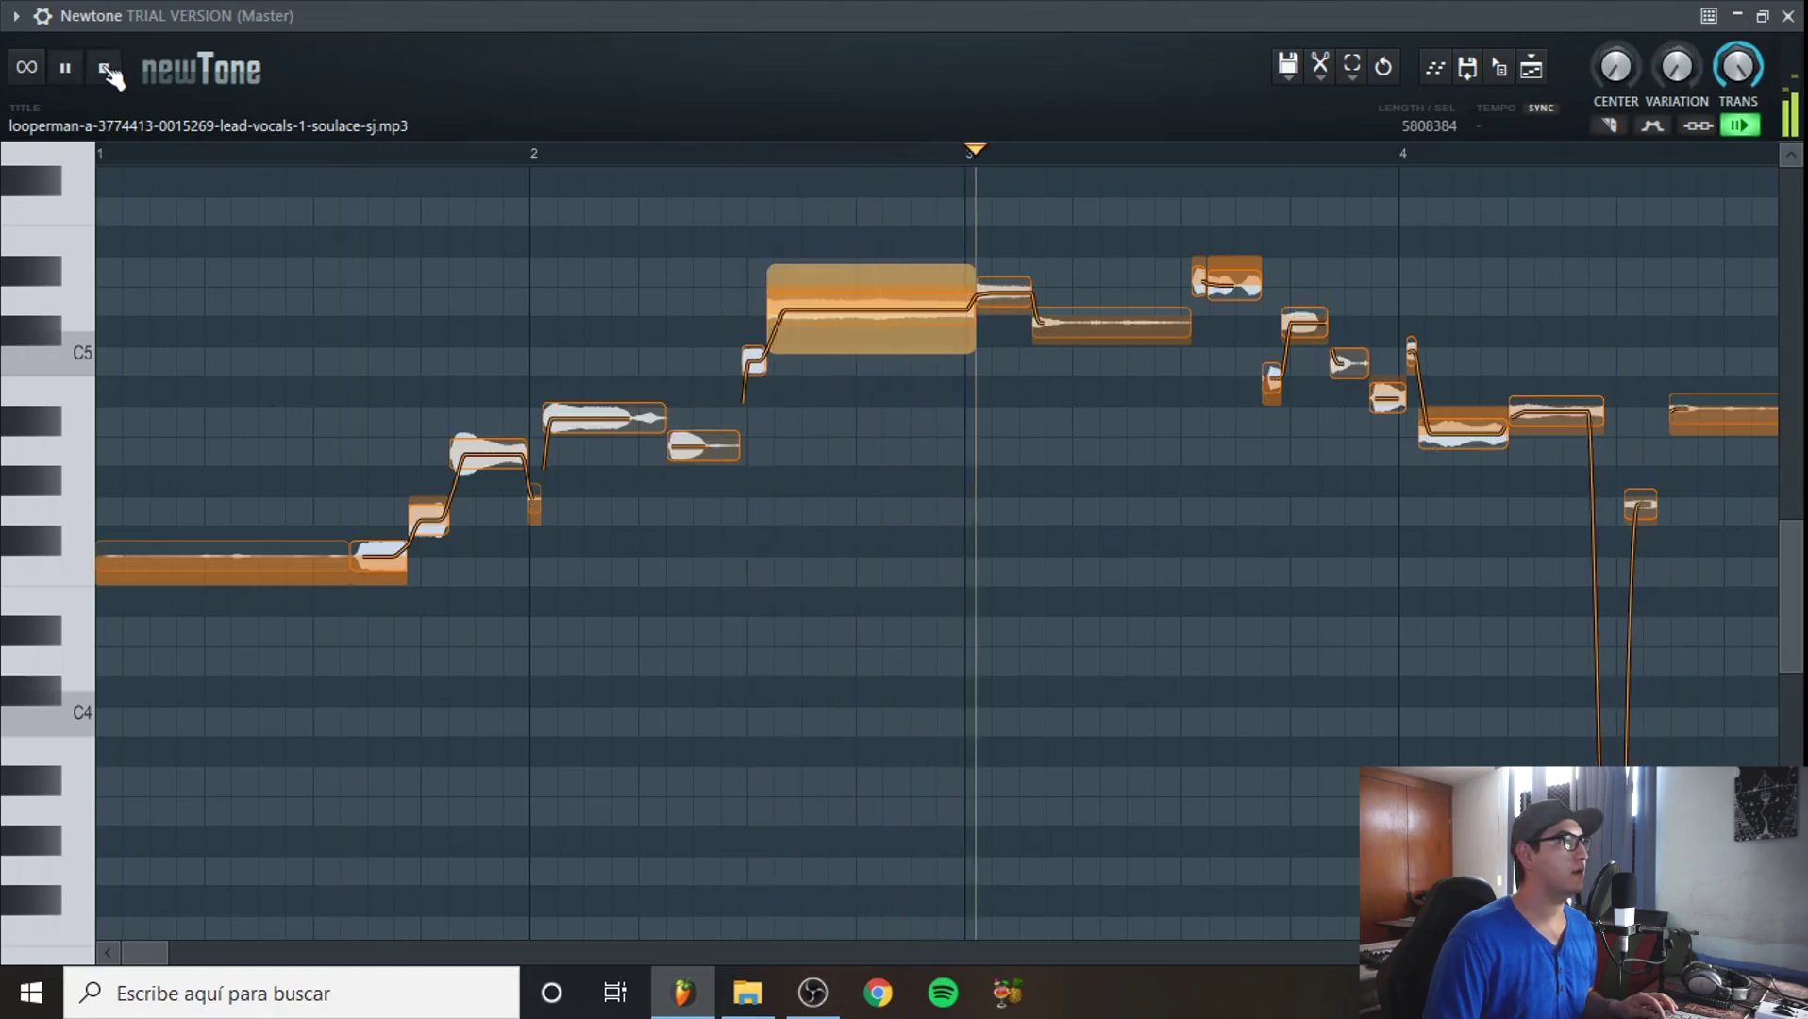
{"action": "left_click", "coordinate": [108, 73]}
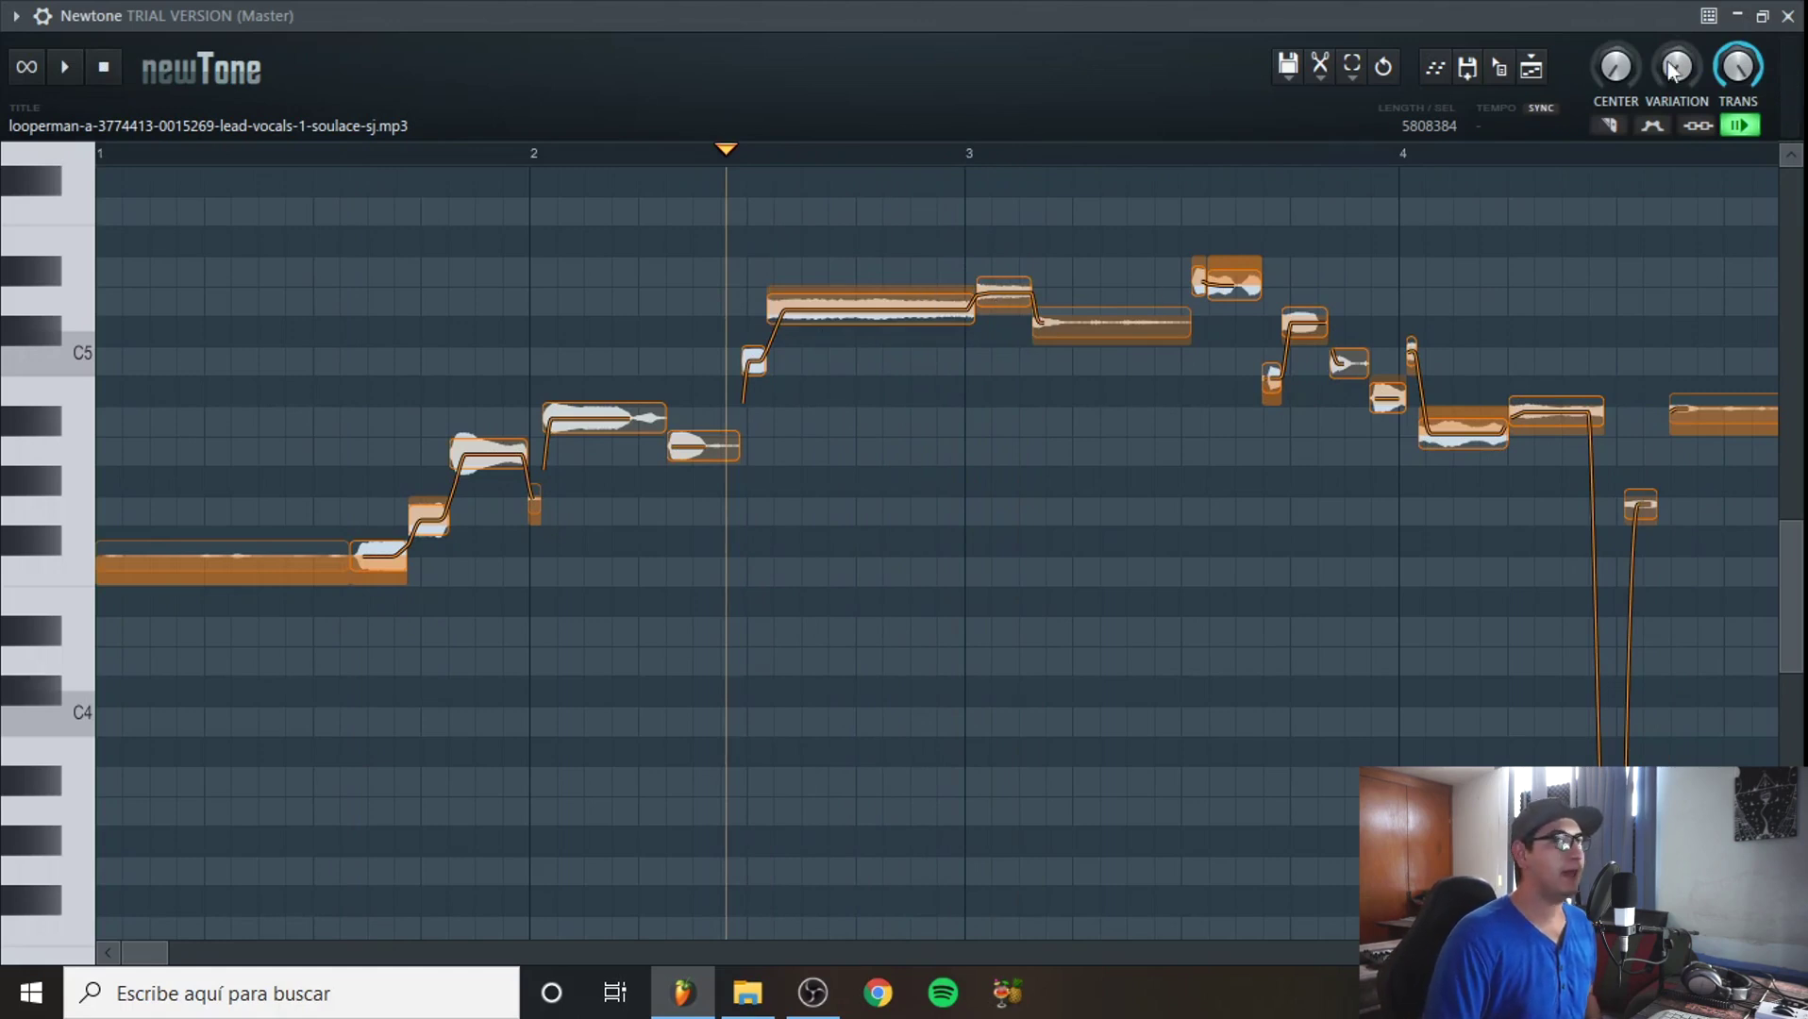
- Raise Newtone's Center to maximum to snap the vocal notes to exact pitches, and audition the opening phrase from bar 1
{"action": "left_click_drag", "start_coordinate": [1635, 75], "coordinate": [1636, 38]}
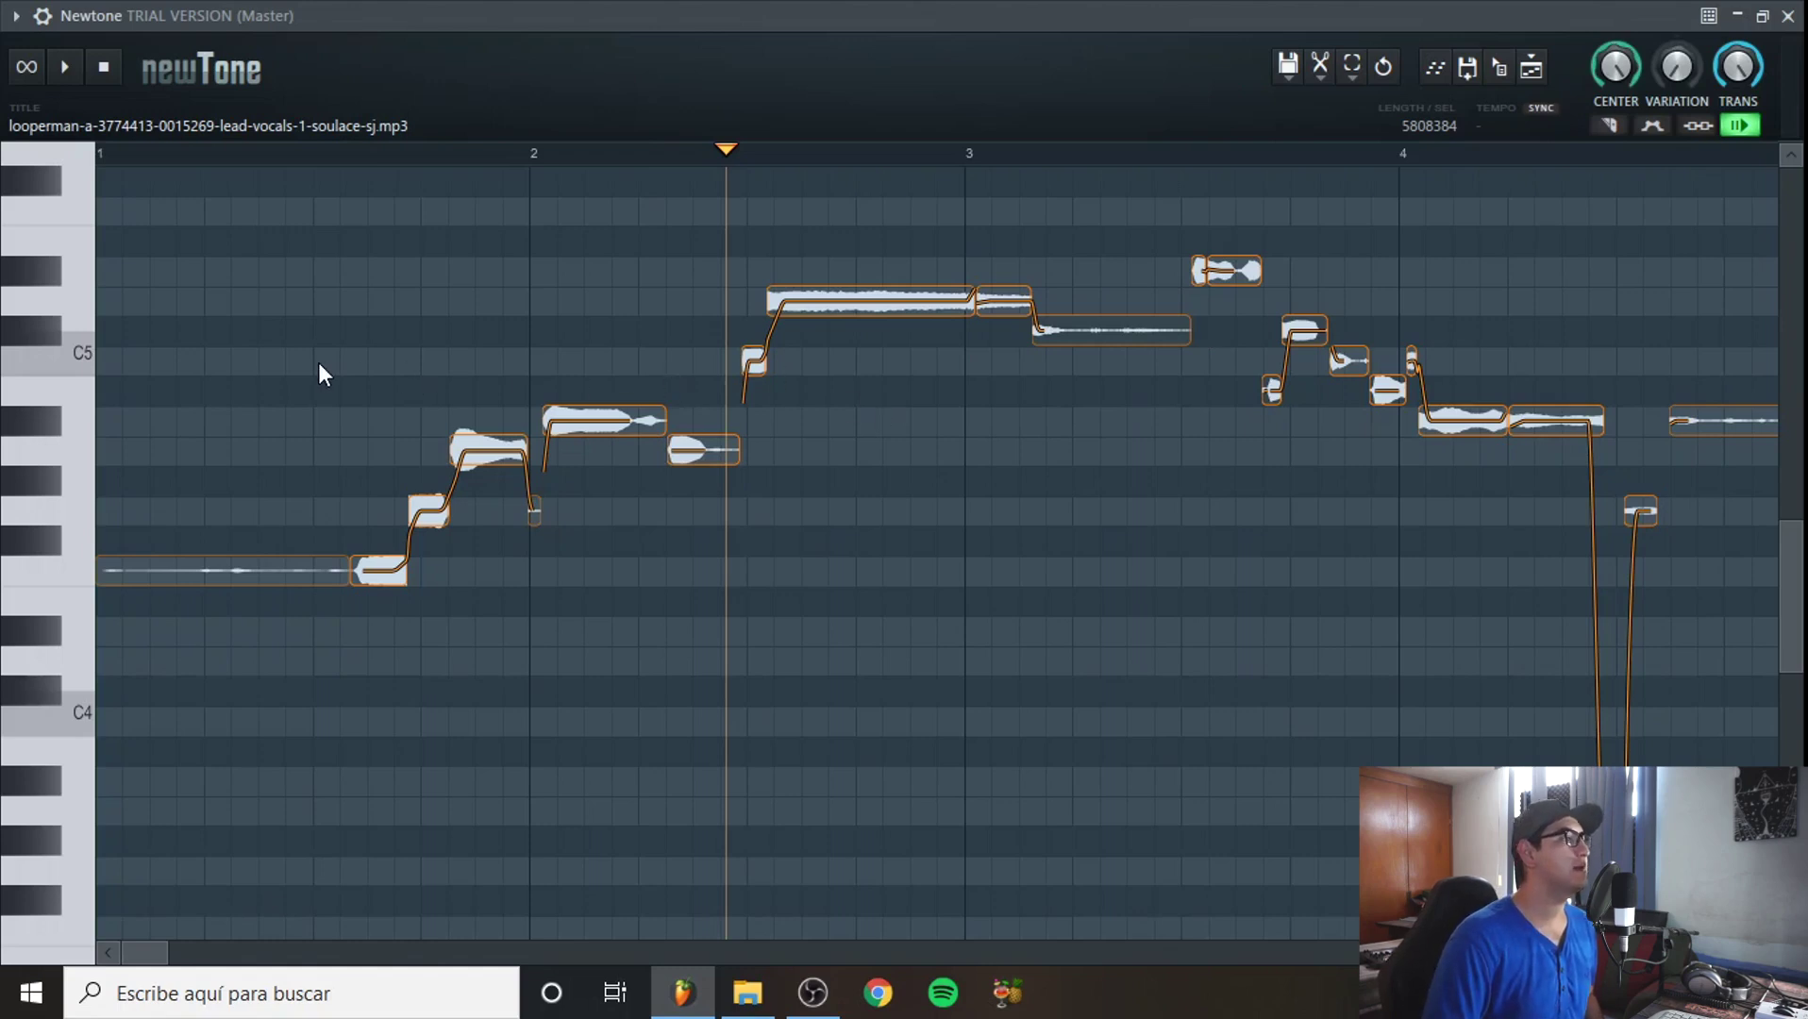
{"action": "left_click", "coordinate": [347, 353]}
{"action": "left_click", "coordinate": [66, 67]}
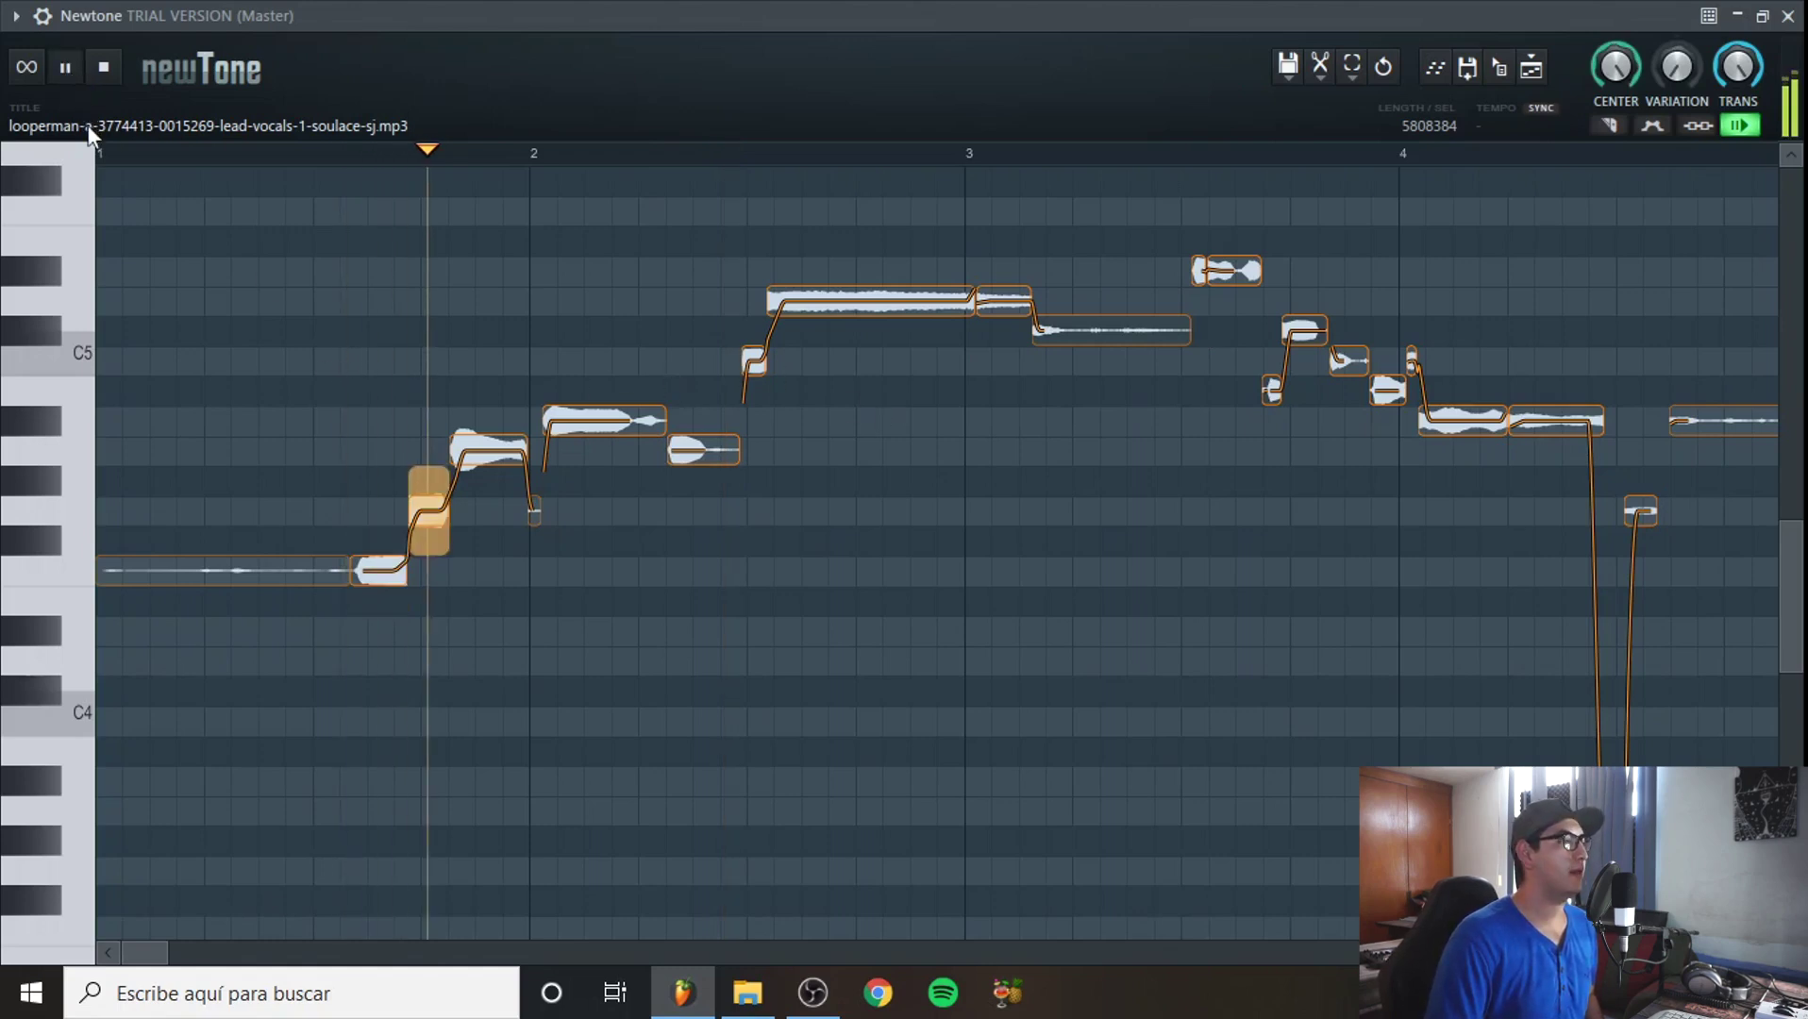
{"action": "left_click", "coordinate": [105, 67]}
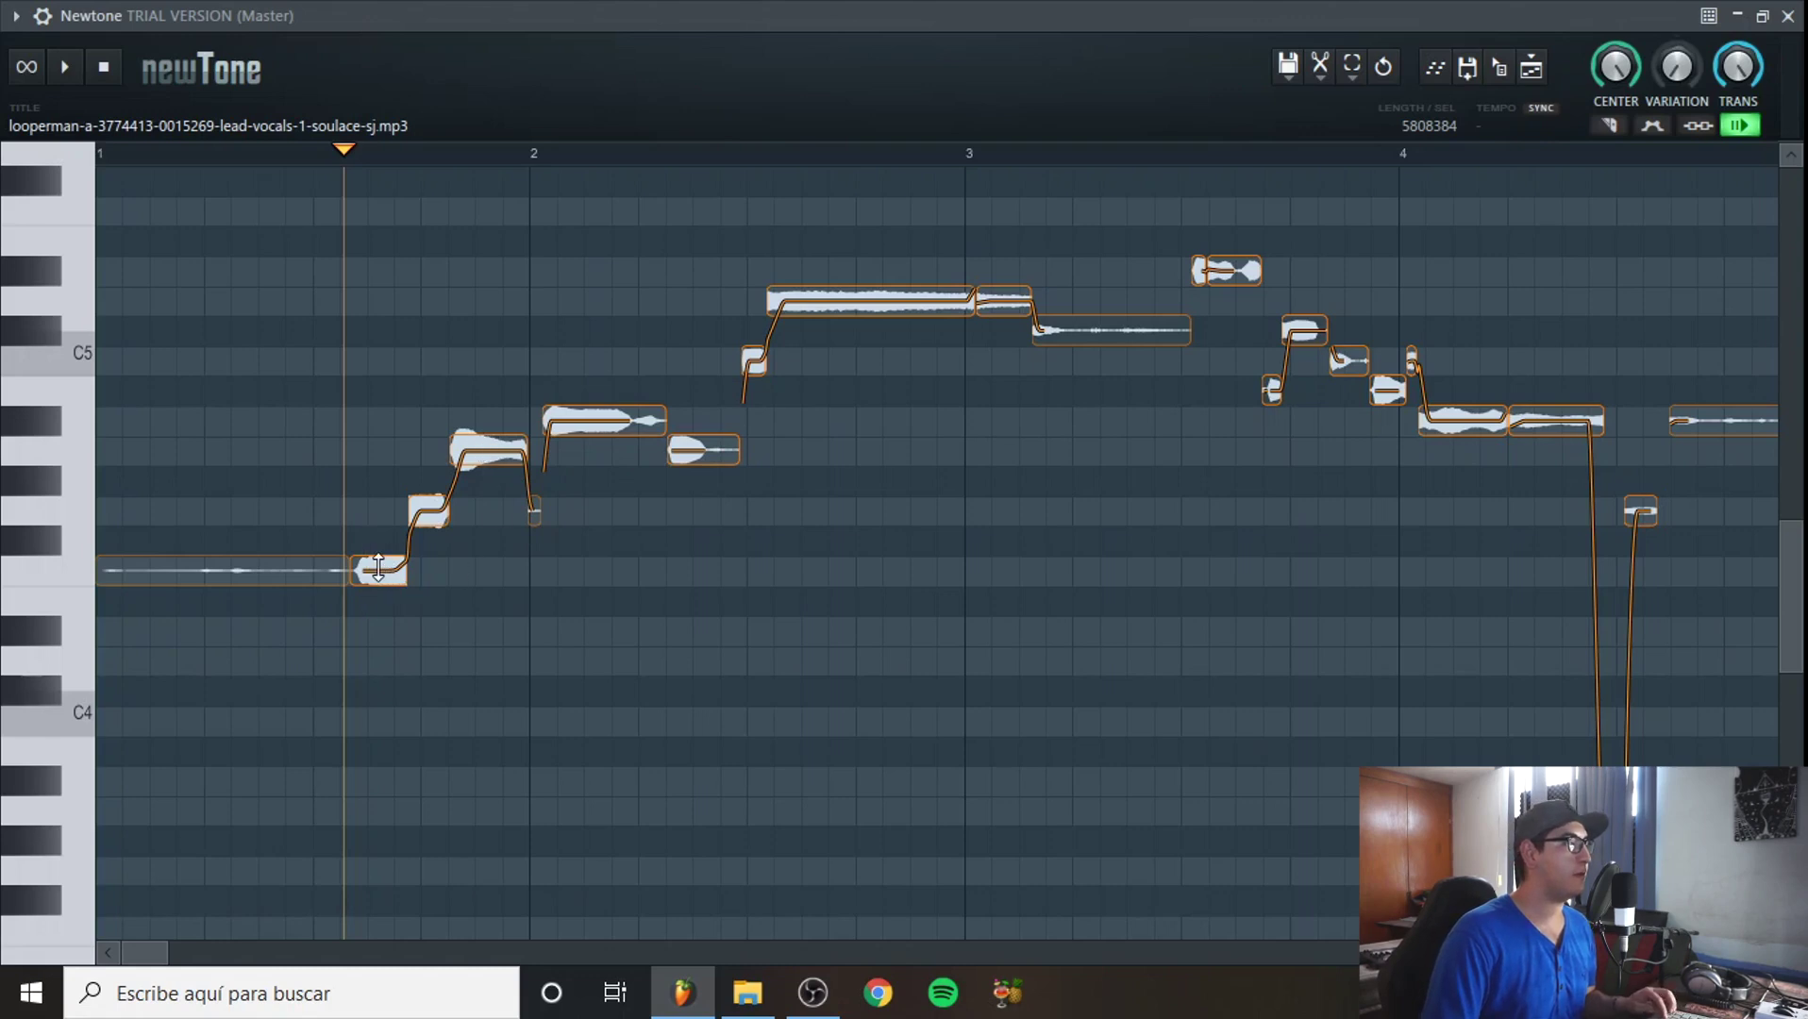
- Shift the second note of bar 1 slightly earlier and the longer note after bar 2 slightly later, auditioning the timing
{"action": "left_click_drag", "start_coordinate": [376, 576], "coordinate": [335, 580]}
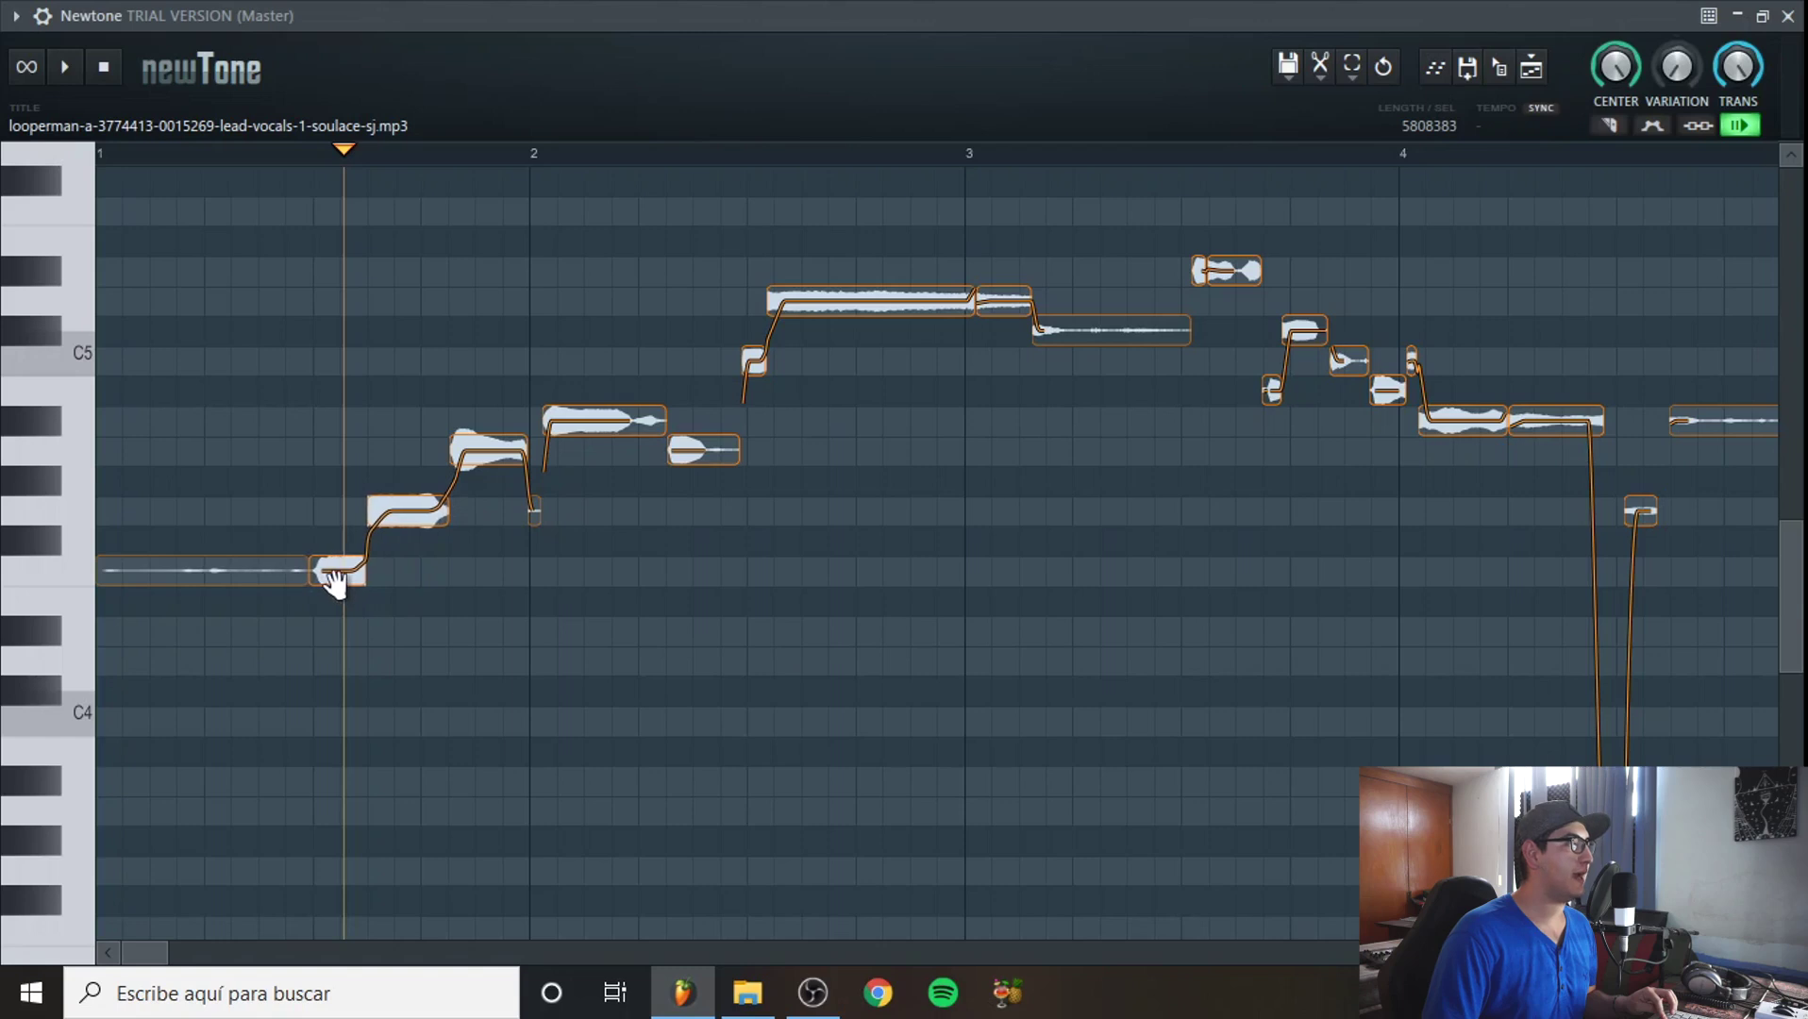
{"action": "key", "text": "space"}
{"action": "key", "text": "space"}
{"action": "key", "text": "space"}
{"action": "key", "text": "space"}
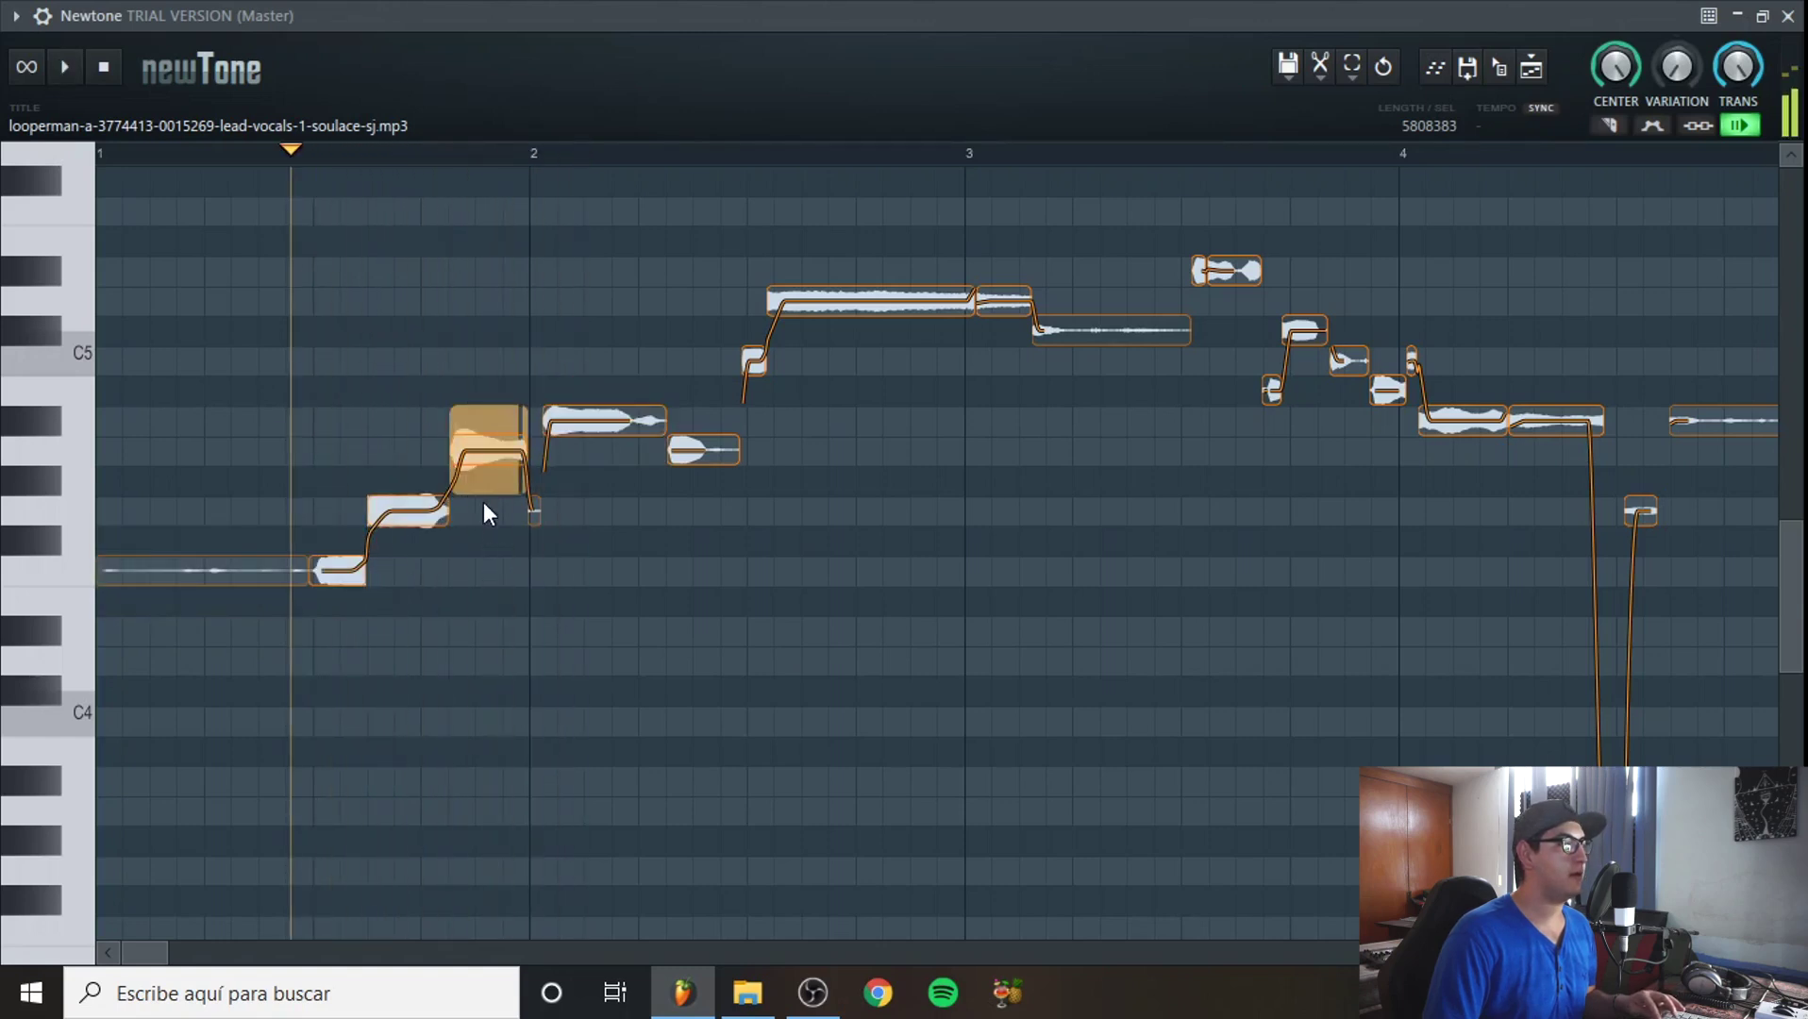
{"action": "left_click_drag", "start_coordinate": [585, 425], "coordinate": [619, 425]}
{"action": "left_click", "coordinate": [547, 510]}
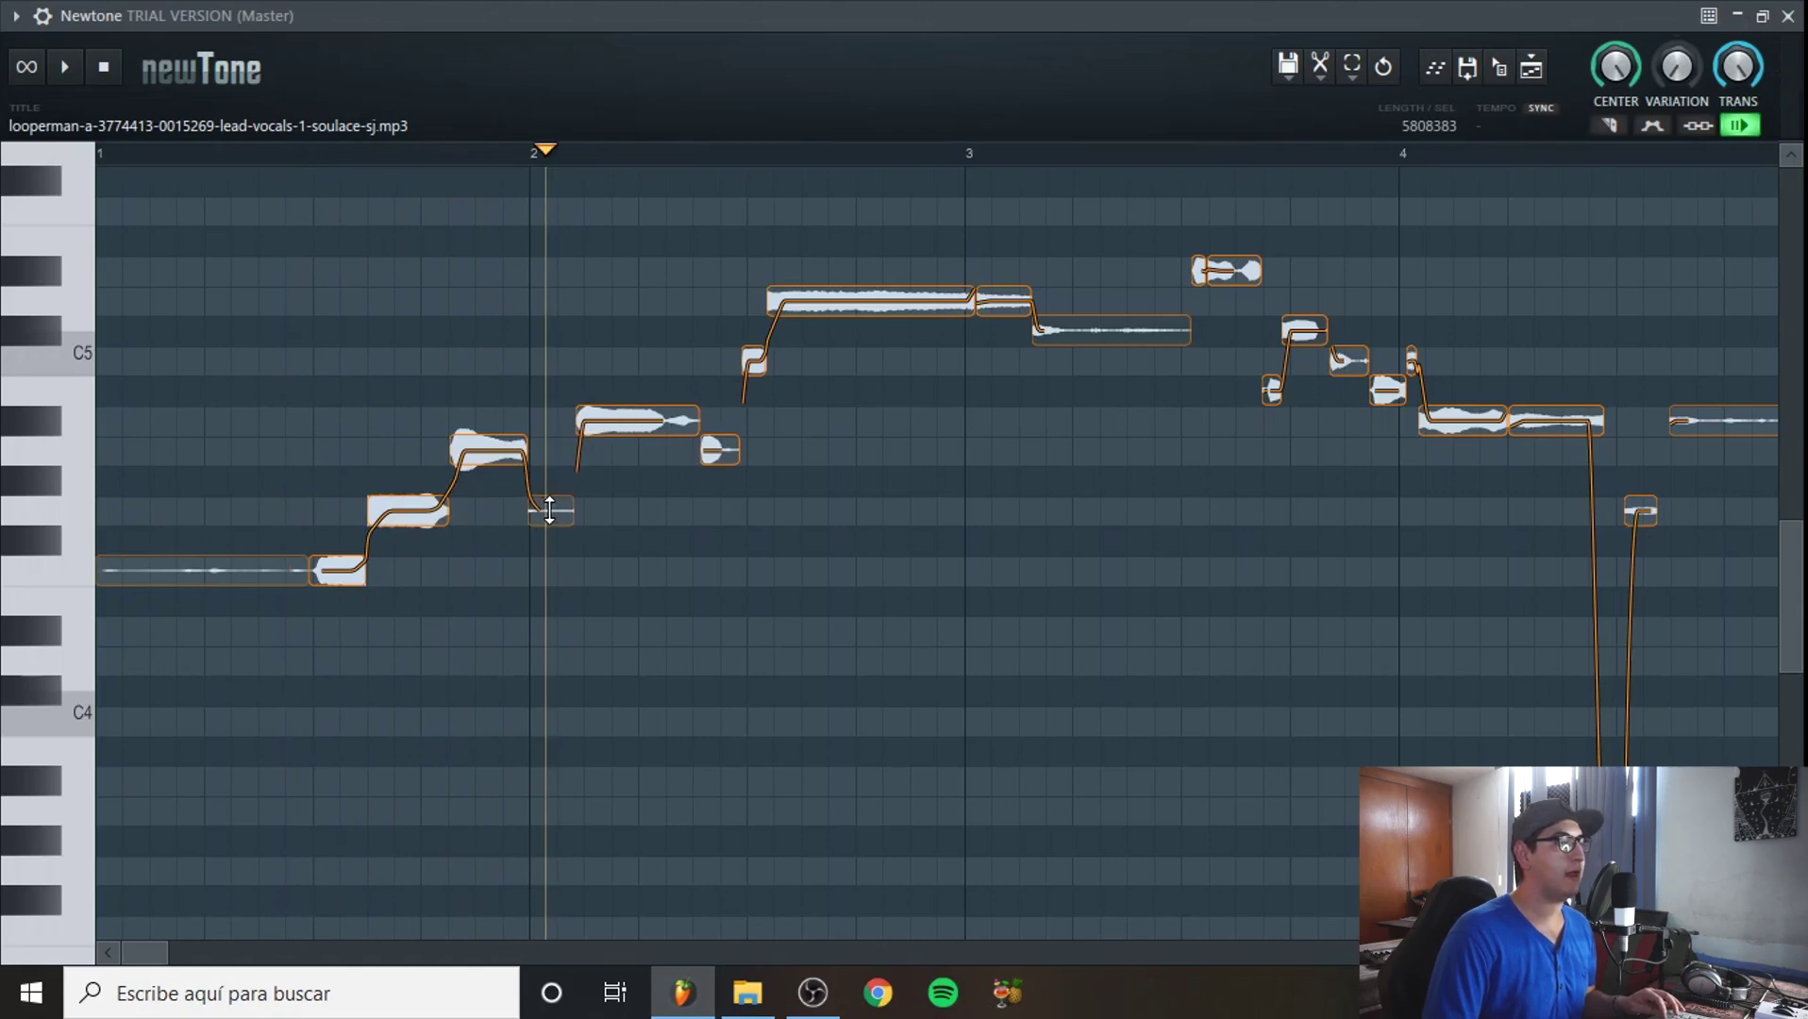
- Open the quiet note at the start of bar 2 for advanced editing and adjust its overall variation and volume
{"action": "double_click", "coordinate": [549, 510]}
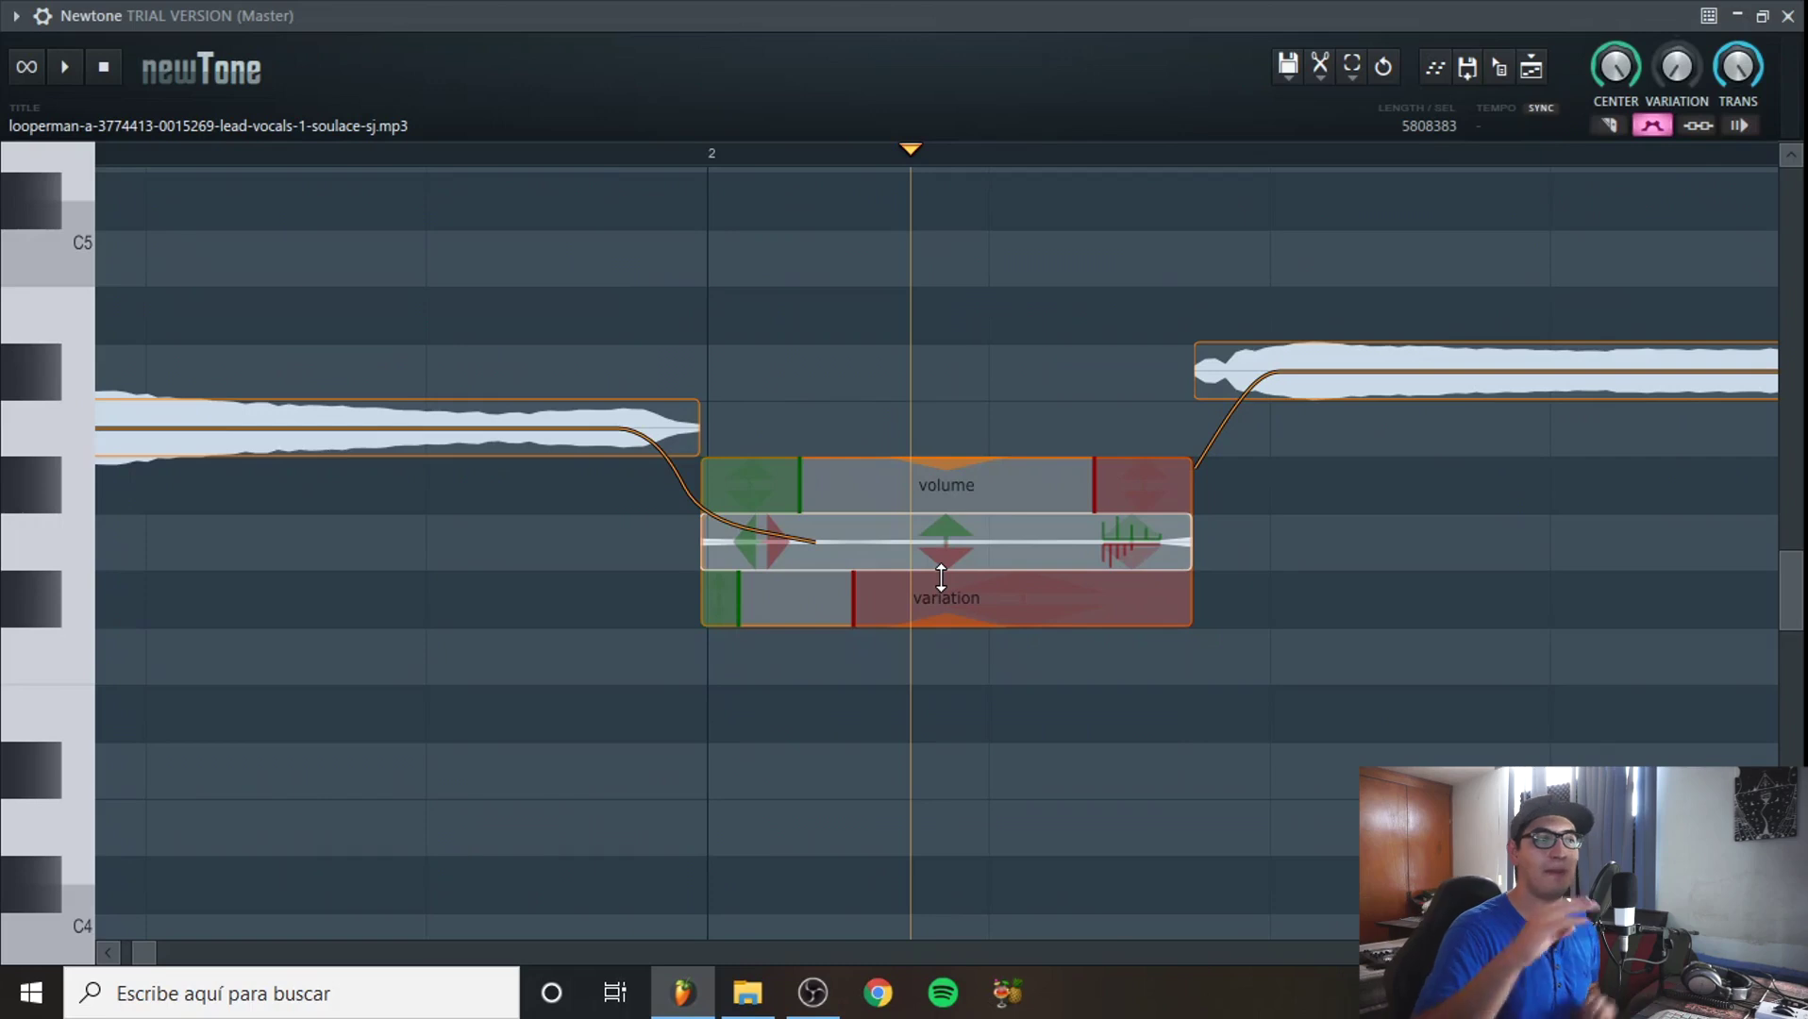
{"action": "left_click_drag", "start_coordinate": [952, 613], "coordinate": [970, 727]}
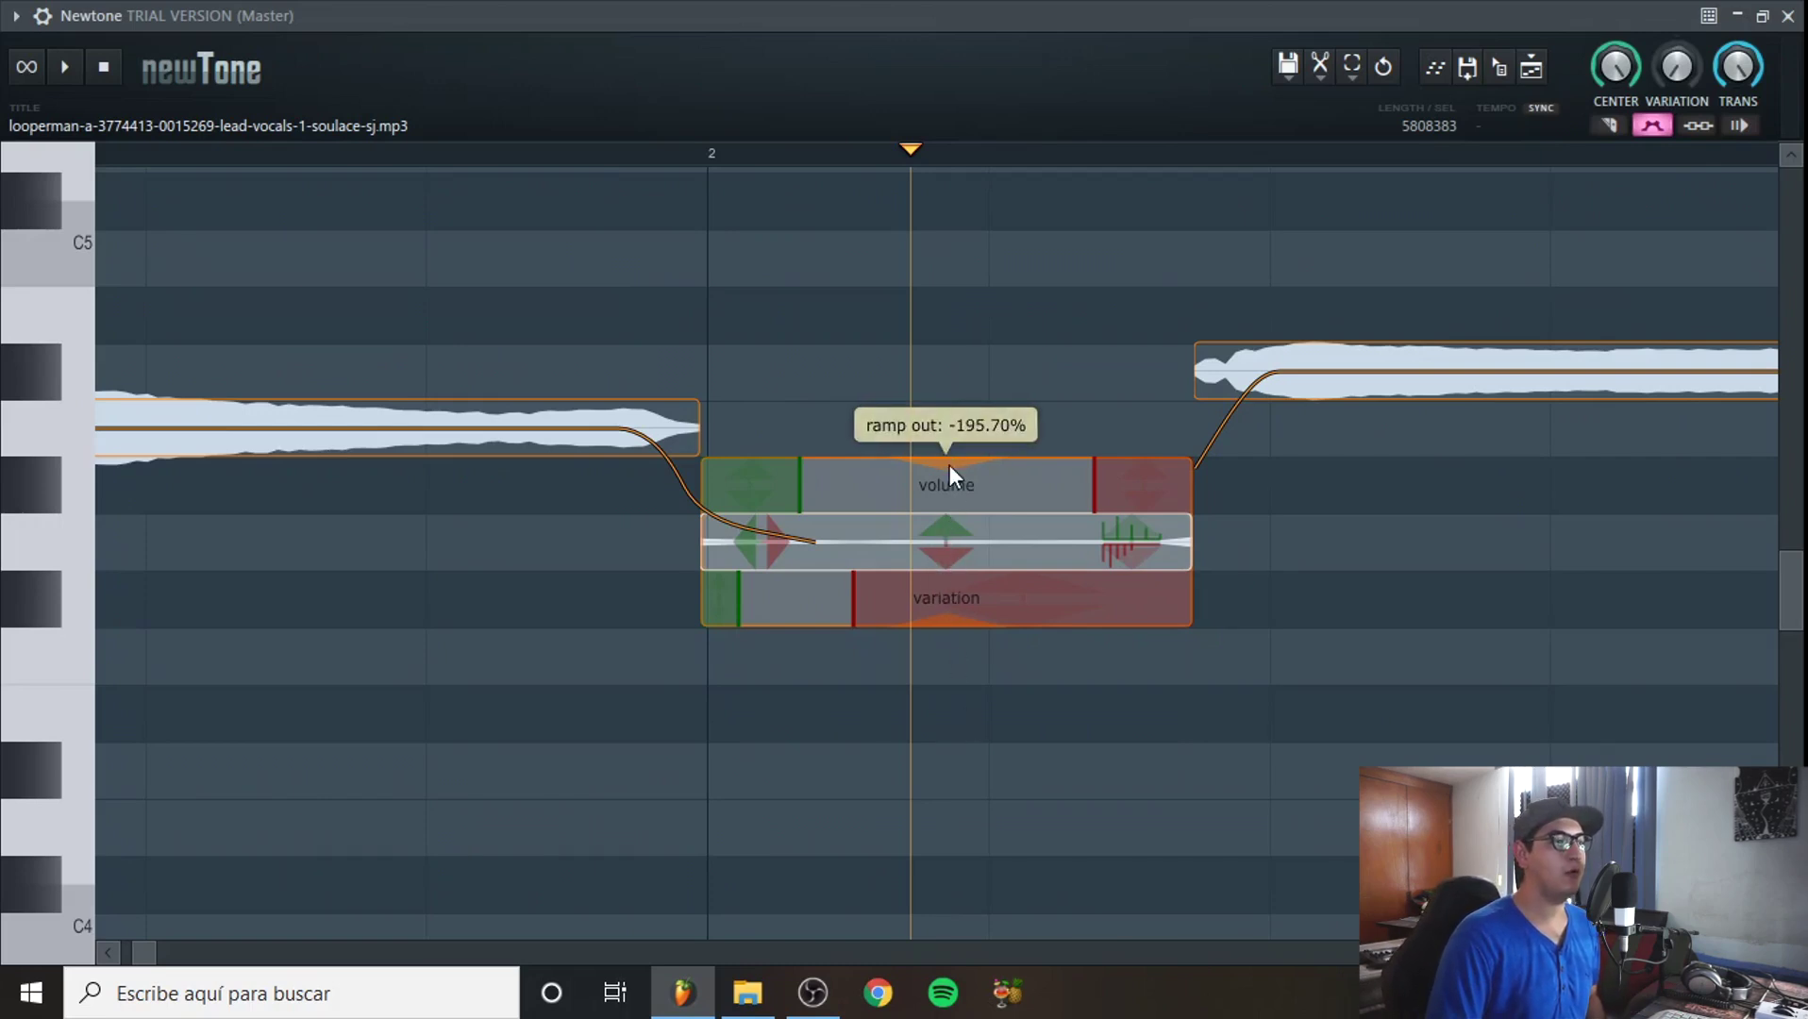
{"action": "left_click_drag", "start_coordinate": [951, 465], "coordinate": [961, 514]}
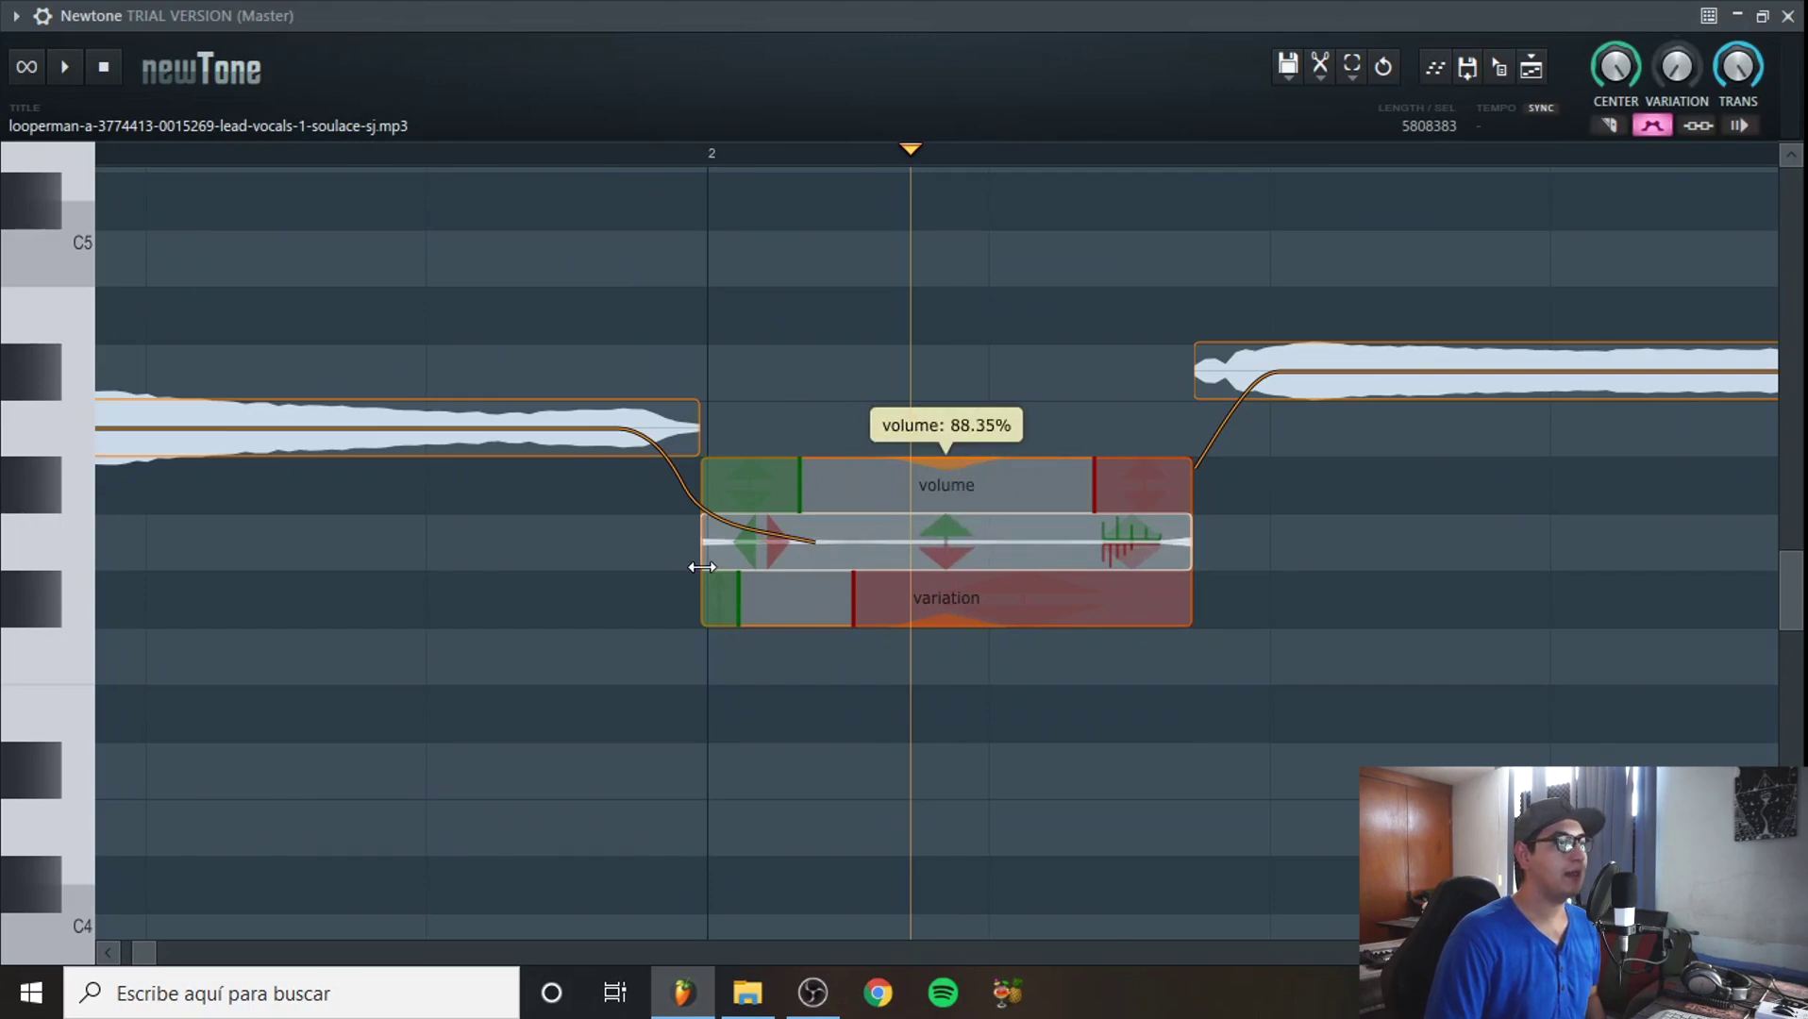
- Adjust the ramp-in and ramp-out handles for volume and variation on the quiet note at bar 2
{"action": "mouse_move", "coordinate": [807, 590]}
{"action": "left_mouse_down"}
{"action": "mouse_move", "coordinate": [751, 594]}
{"action": "mouse_move", "coordinate": [804, 592]}
{"action": "left_mouse_up"}
{"action": "mouse_move", "coordinate": [798, 487]}
{"action": "left_mouse_down"}
{"action": "mouse_move", "coordinate": [694, 484]}
{"action": "mouse_move", "coordinate": [799, 485]}
{"action": "left_mouse_up"}
{"action": "mouse_move", "coordinate": [1100, 477]}
{"action": "left_mouse_down"}
{"action": "mouse_move", "coordinate": [1126, 420]}
{"action": "mouse_move", "coordinate": [1126, 459]}
{"action": "left_mouse_up"}
{"action": "left_click_drag", "start_coordinate": [743, 490], "coordinate": [746, 396]}
{"action": "mouse_move", "coordinate": [795, 486]}
{"action": "left_mouse_down"}
{"action": "mouse_move", "coordinate": [724, 485]}
{"action": "mouse_move", "coordinate": [778, 485]}
{"action": "left_mouse_up"}
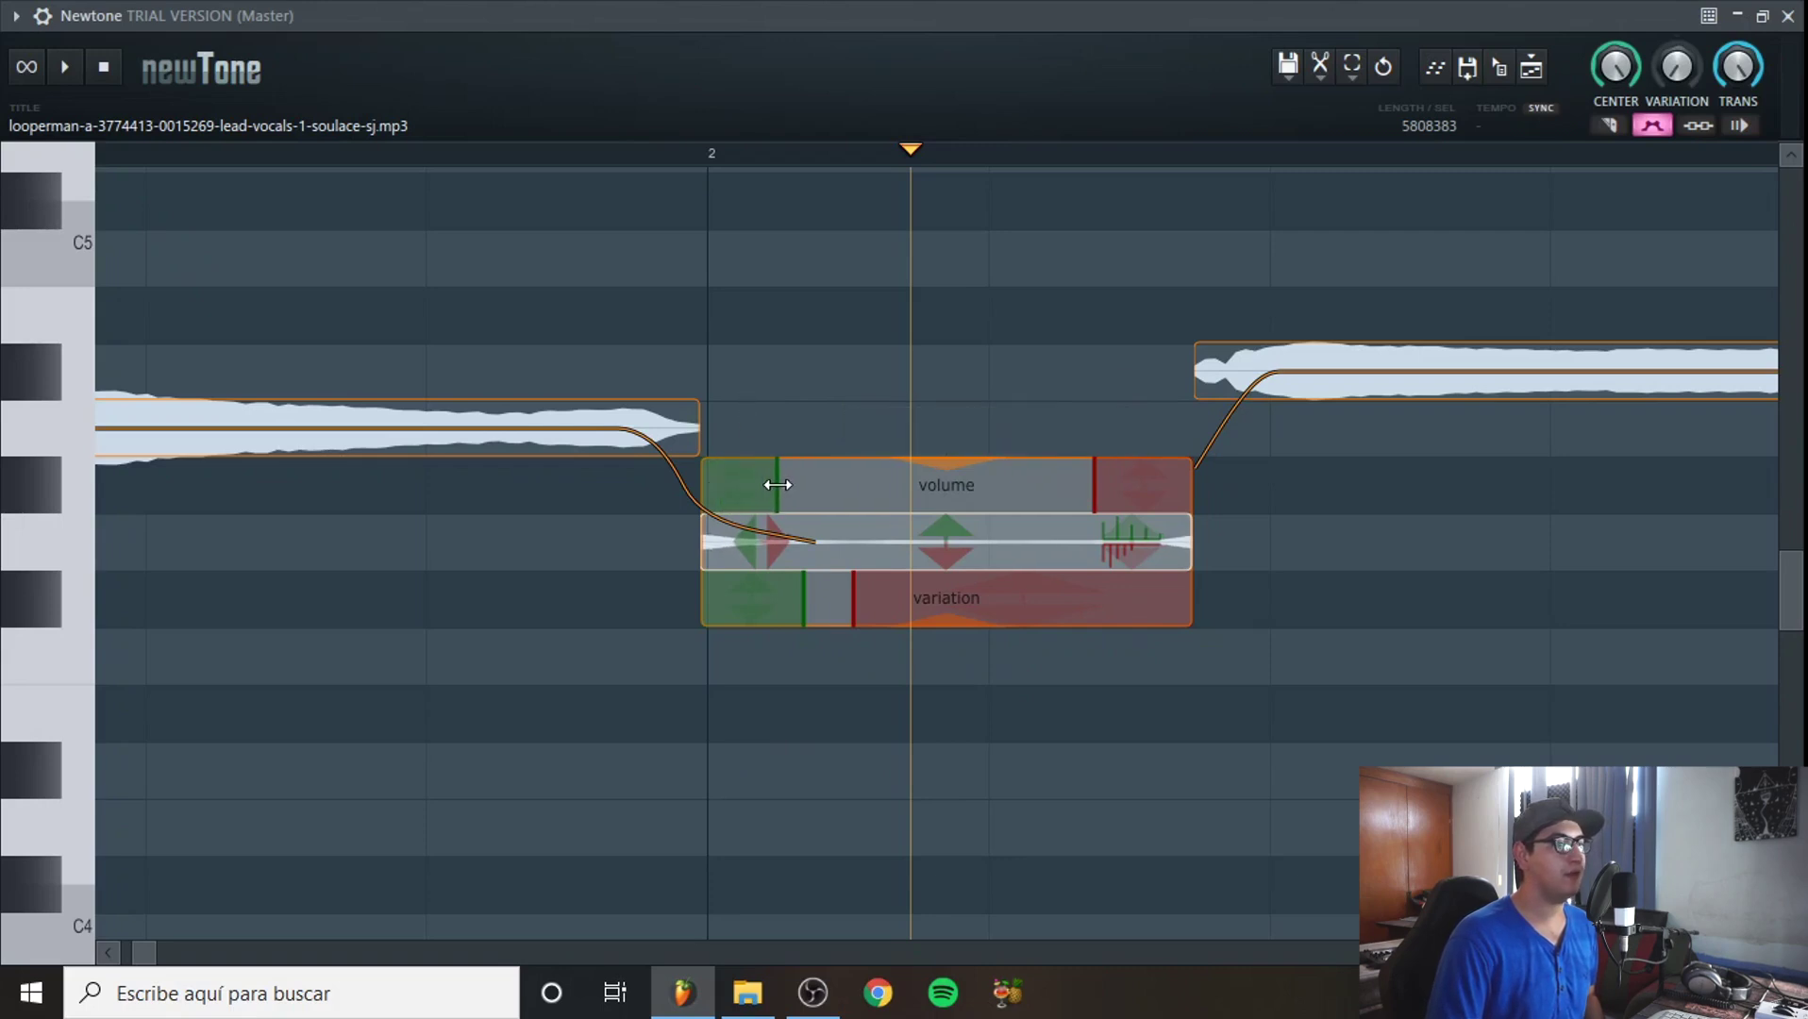
{"action": "left_click_drag", "start_coordinate": [856, 599], "coordinate": [1097, 729]}
- Set the quiet bar 2 note's volume to 0% and audition the phrase from bar 1
{"action": "left_click_drag", "start_coordinate": [946, 464], "coordinate": [948, 682]}
{"action": "left_click", "coordinate": [640, 695]}
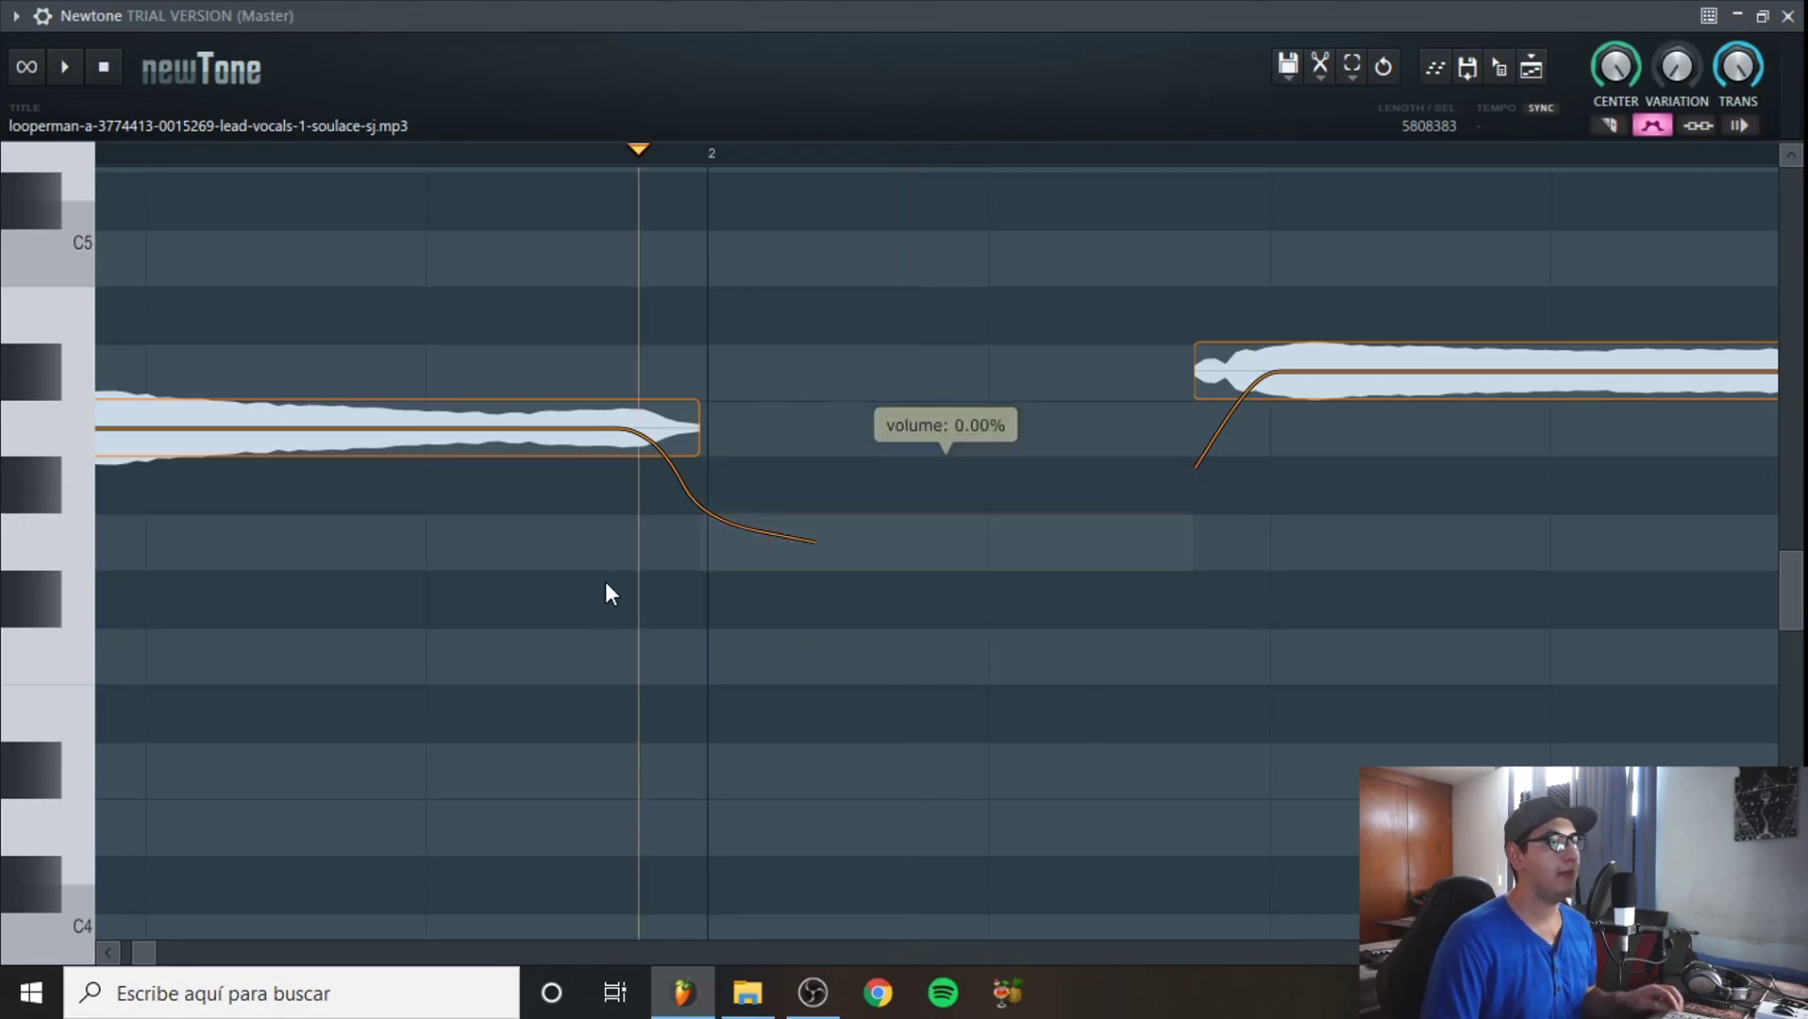
{"action": "scroll", "coordinate": [608, 579], "scroll_direction": "down", "scroll_amount": 3}
{"action": "scroll", "coordinate": [608, 582], "scroll_direction": "down", "scroll_amount": 6}
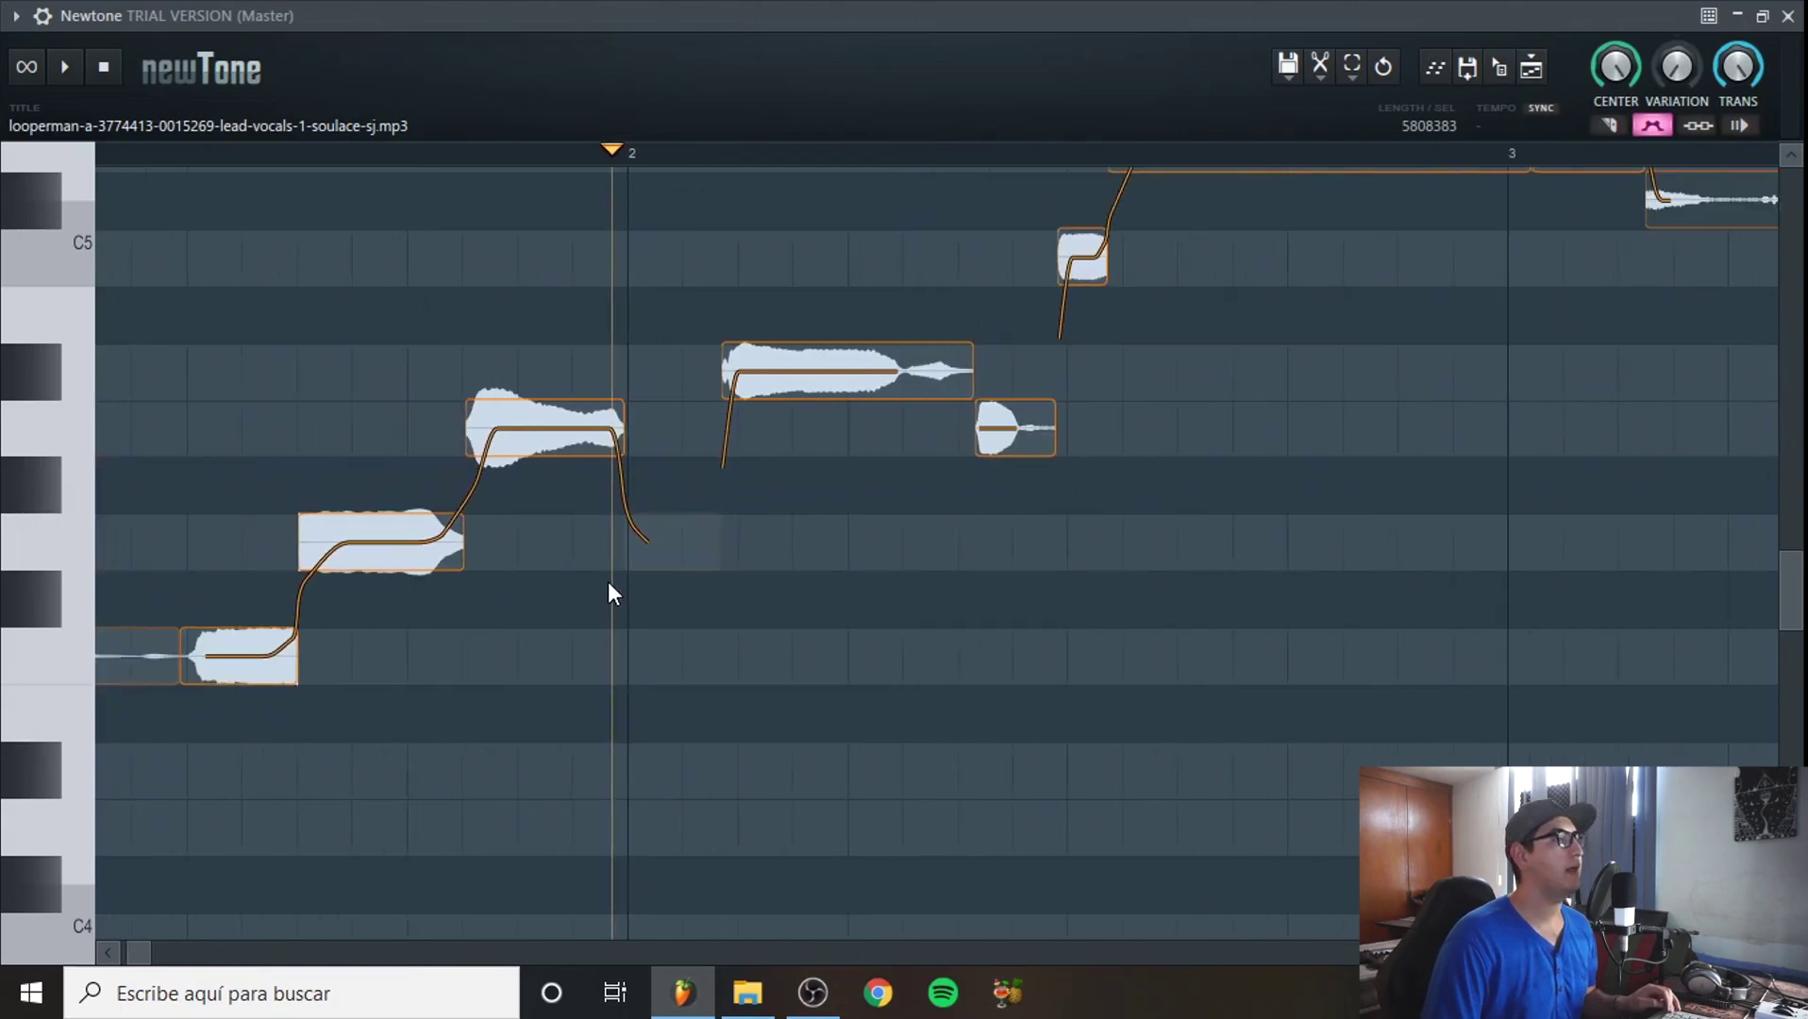
{"action": "left_click", "coordinate": [265, 515]}
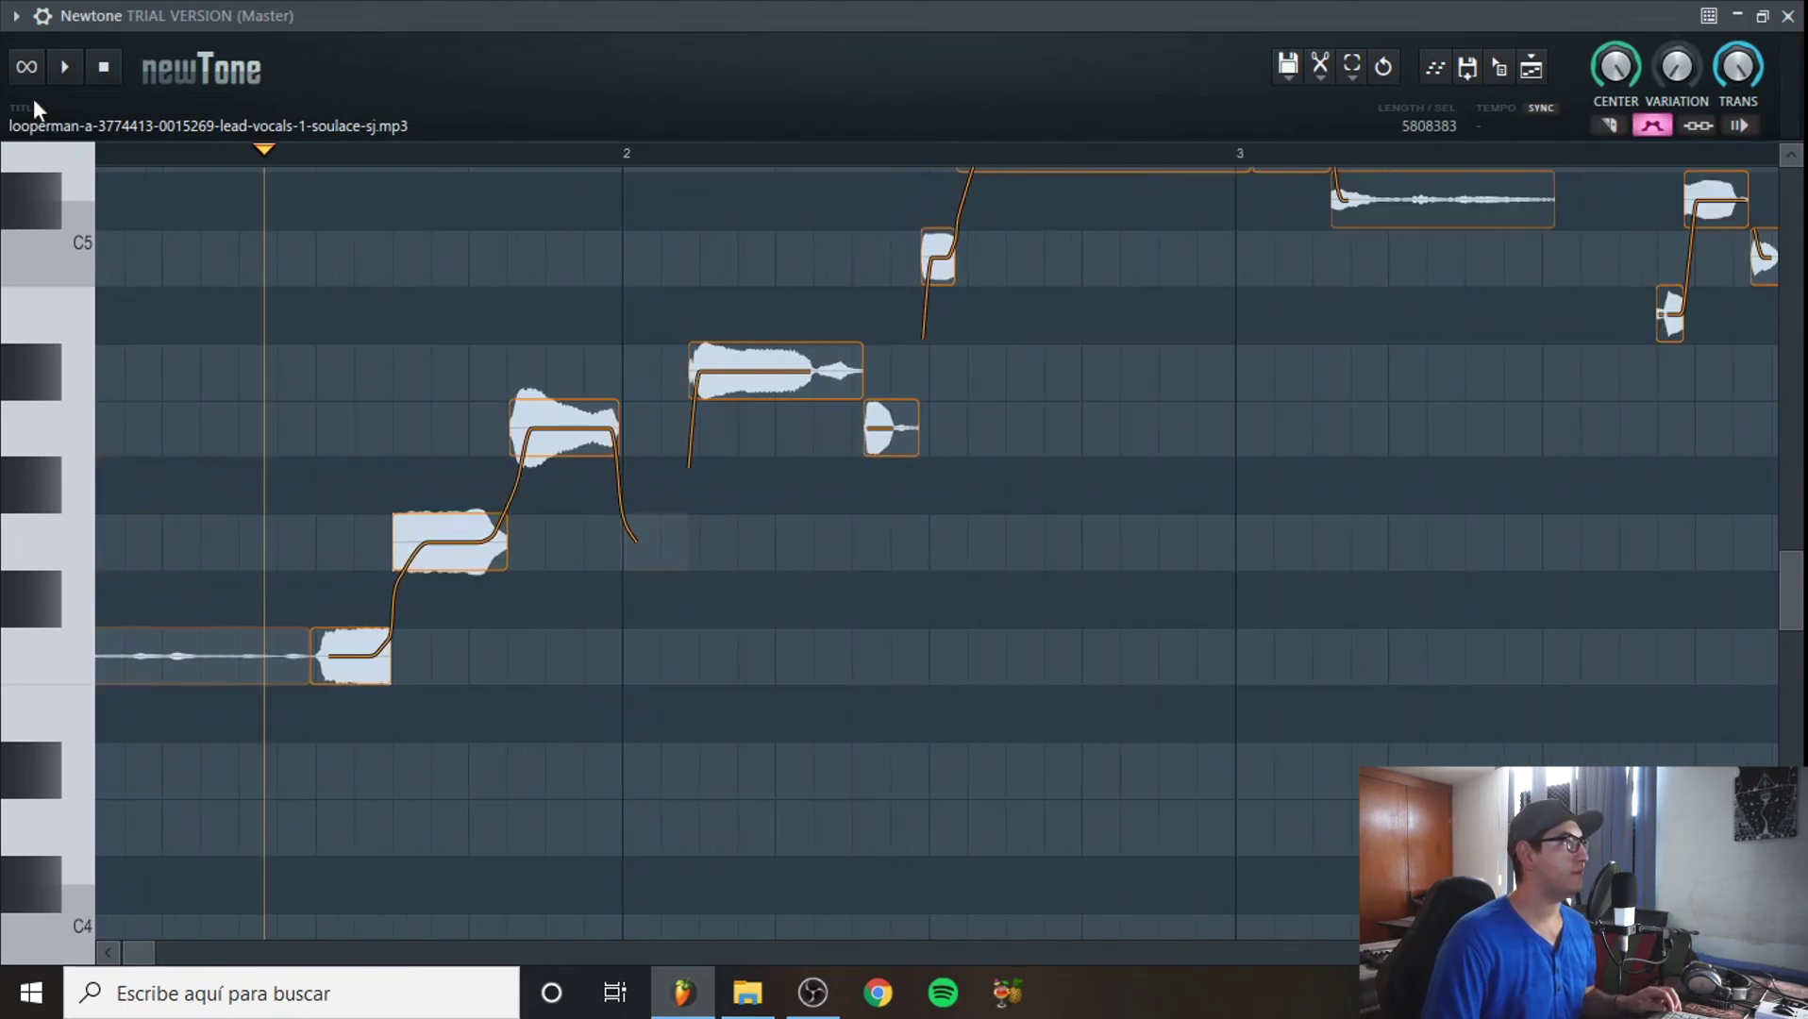
{"action": "left_click", "coordinate": [65, 66]}
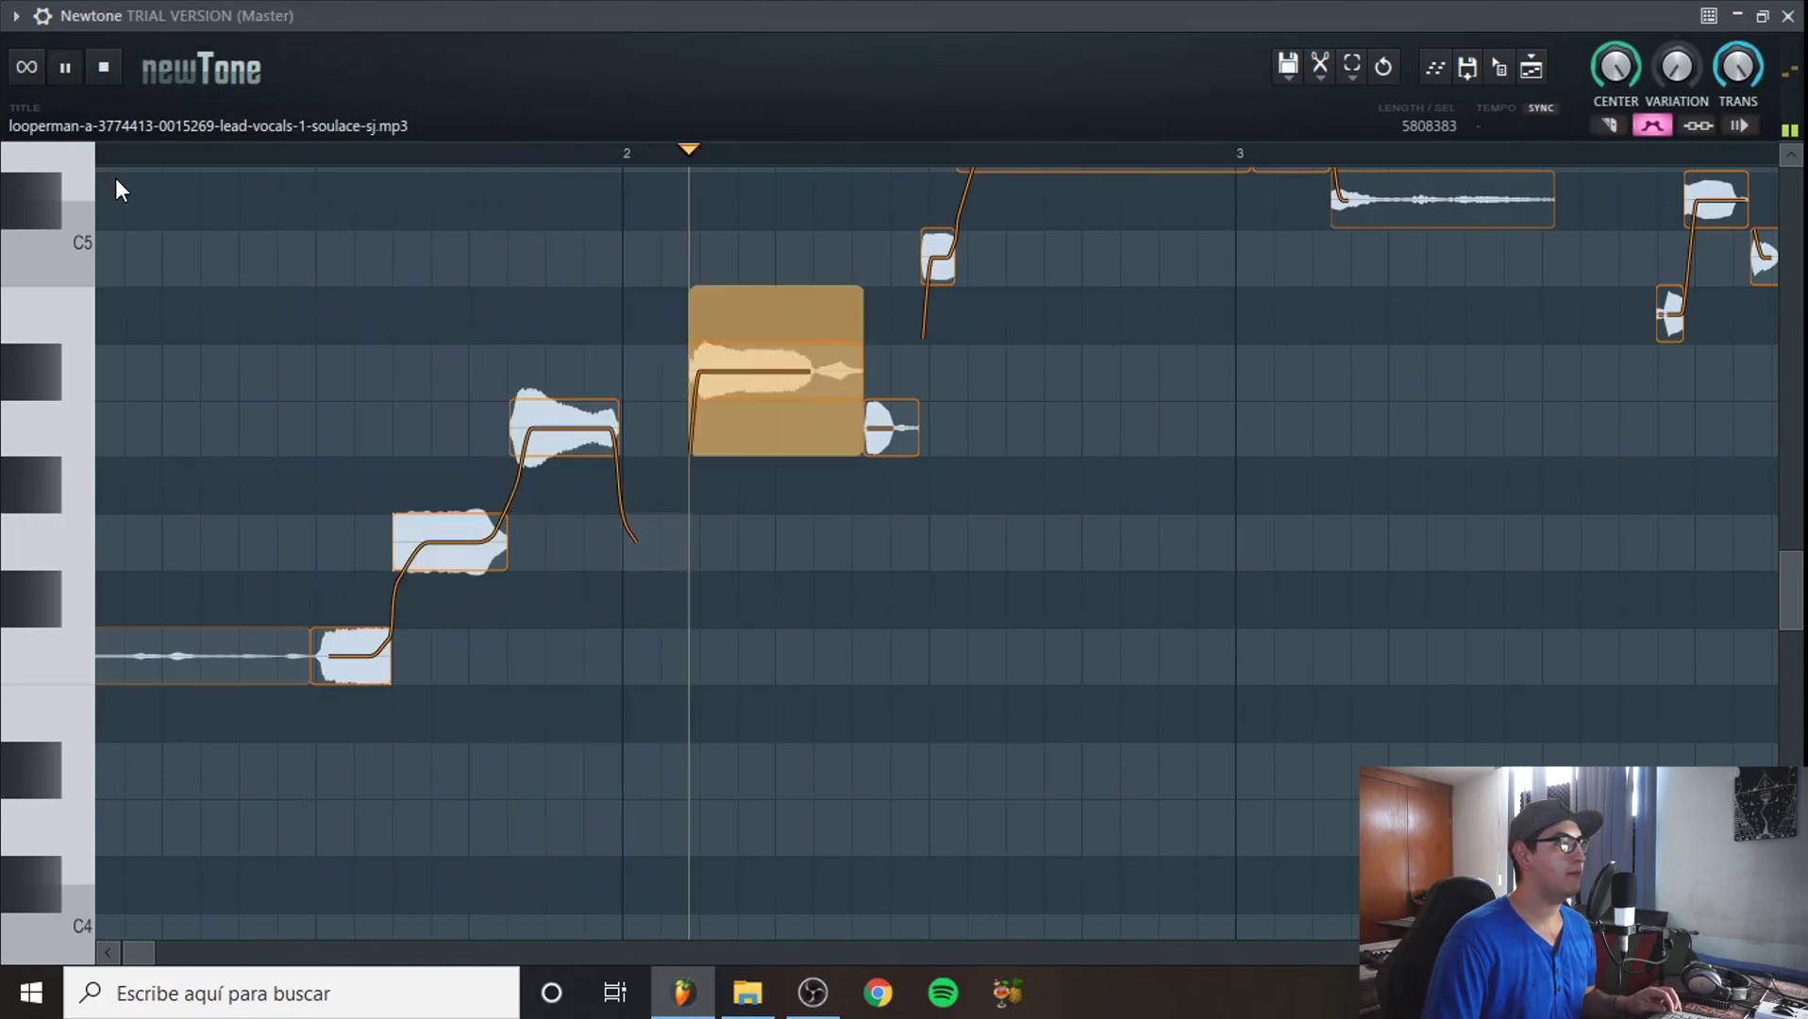
{"action": "left_click", "coordinate": [104, 66]}
- Nudge the longer note after bar 2 very slightly later and look over the corrected notes up to bar 9
{"action": "left_click", "coordinate": [766, 377]}
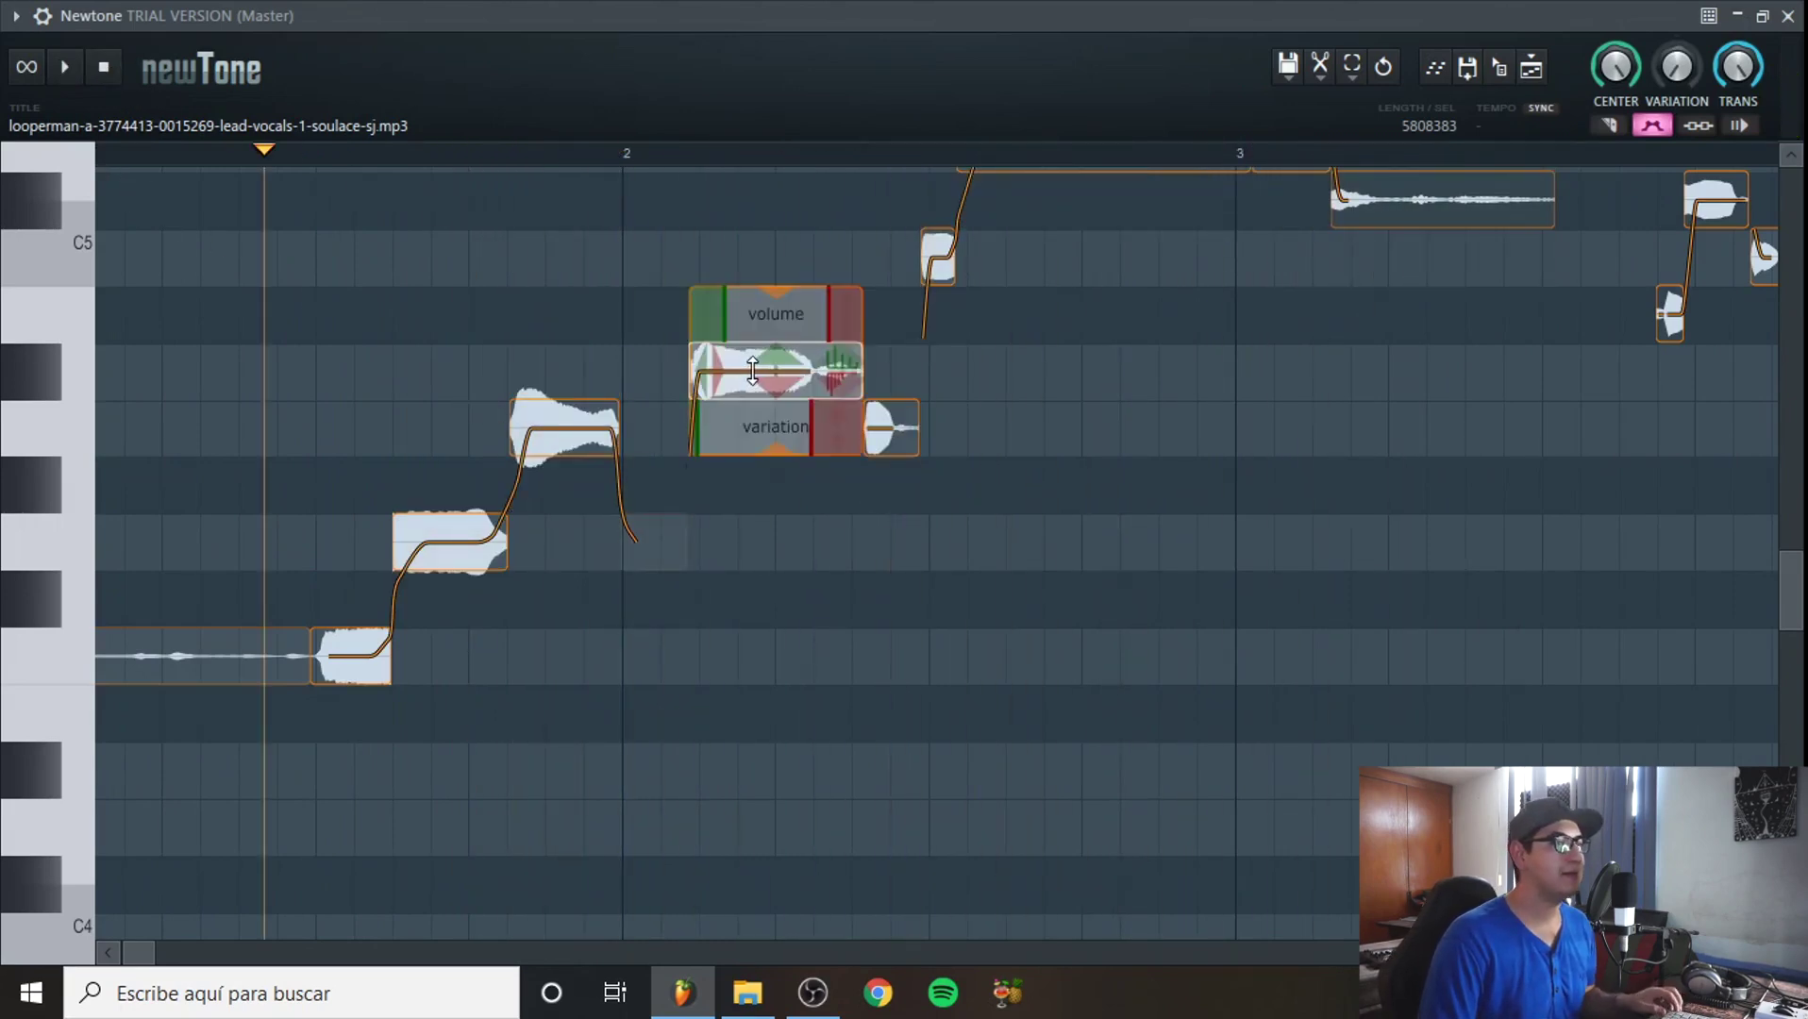
{"action": "left_click", "coordinate": [637, 317]}
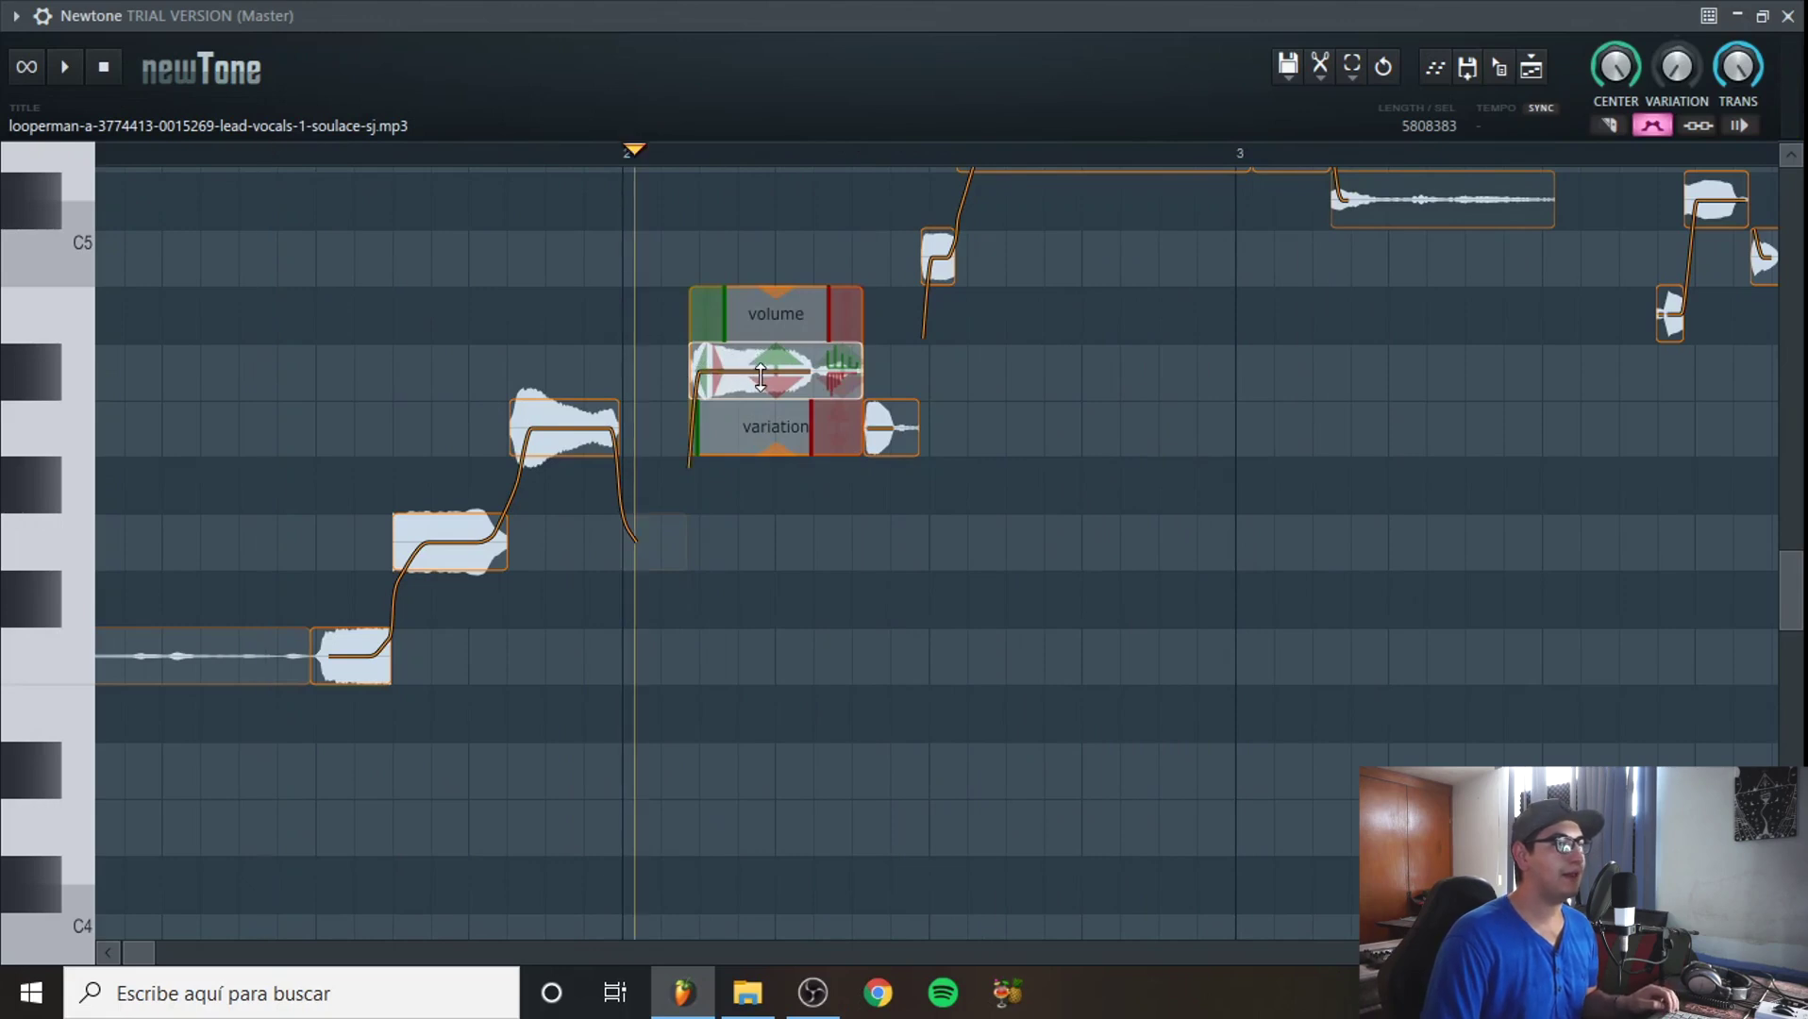
{"action": "left_click_drag", "start_coordinate": [746, 391], "coordinate": [748, 392]}
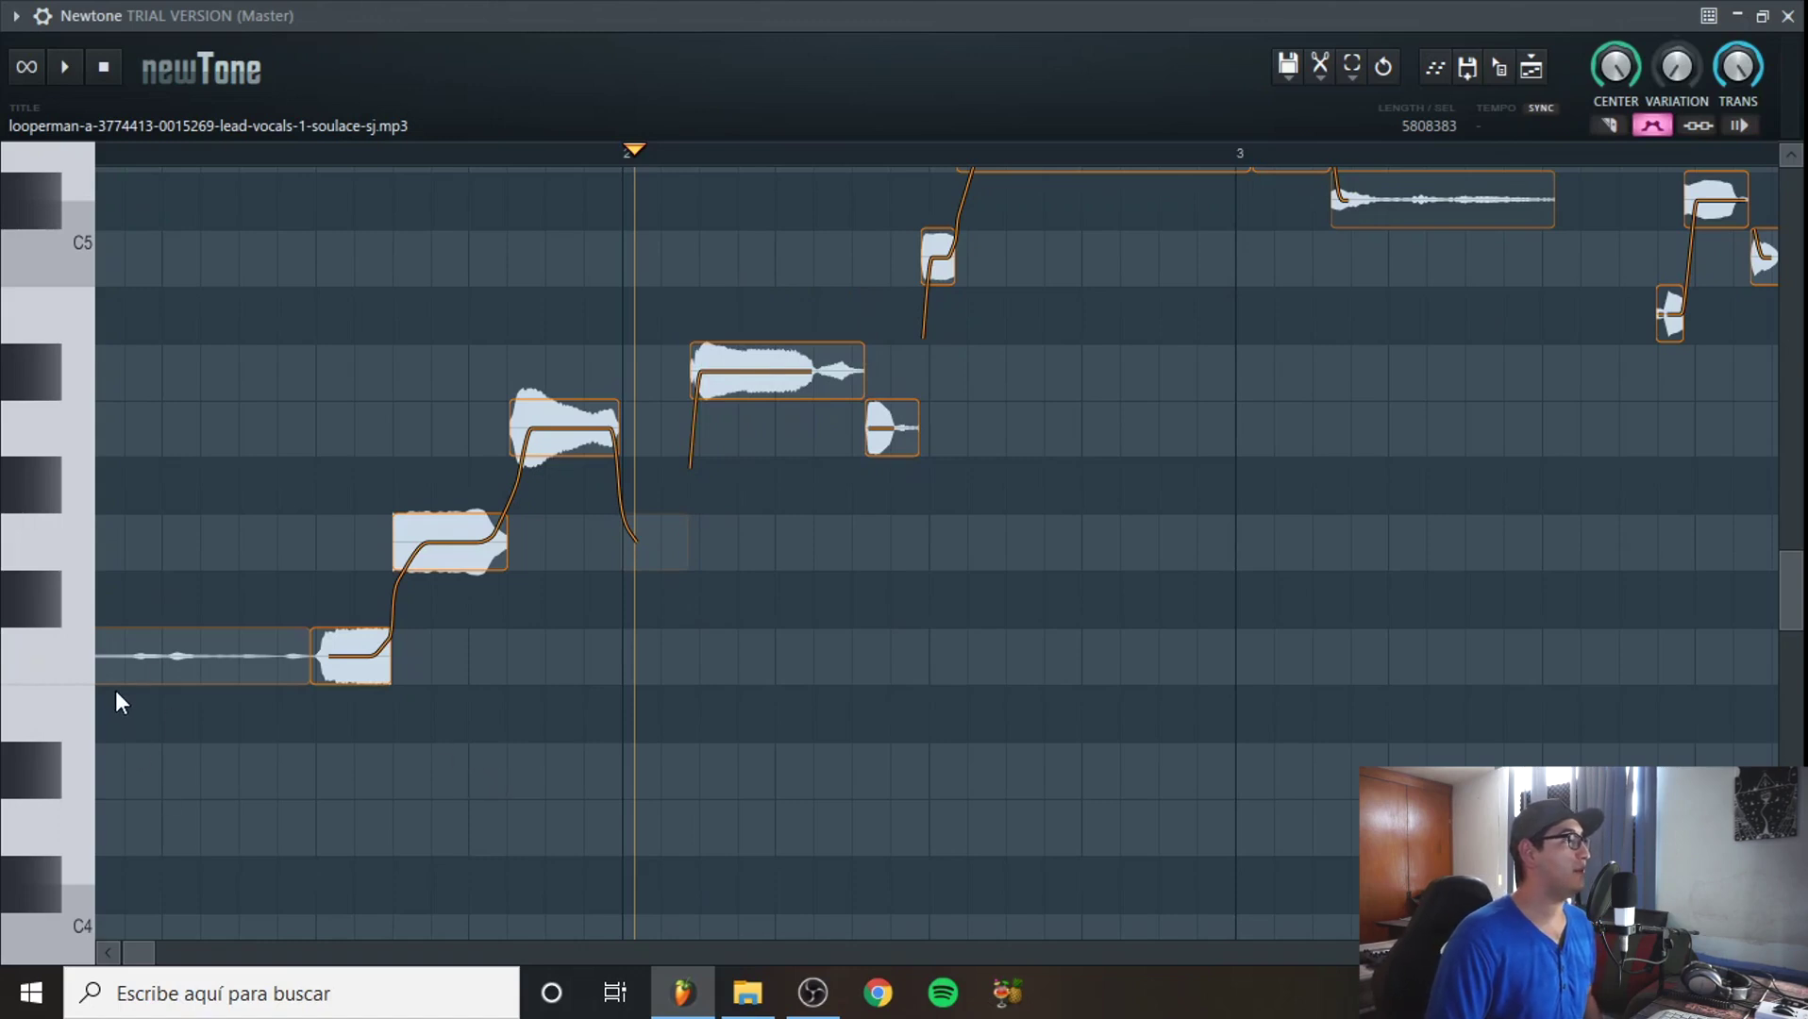
{"action": "scroll", "coordinate": [378, 489], "scroll_direction": "down", "scroll_amount": 2}
{"action": "scroll", "coordinate": [379, 490], "scroll_direction": "down", "scroll_amount": 4}
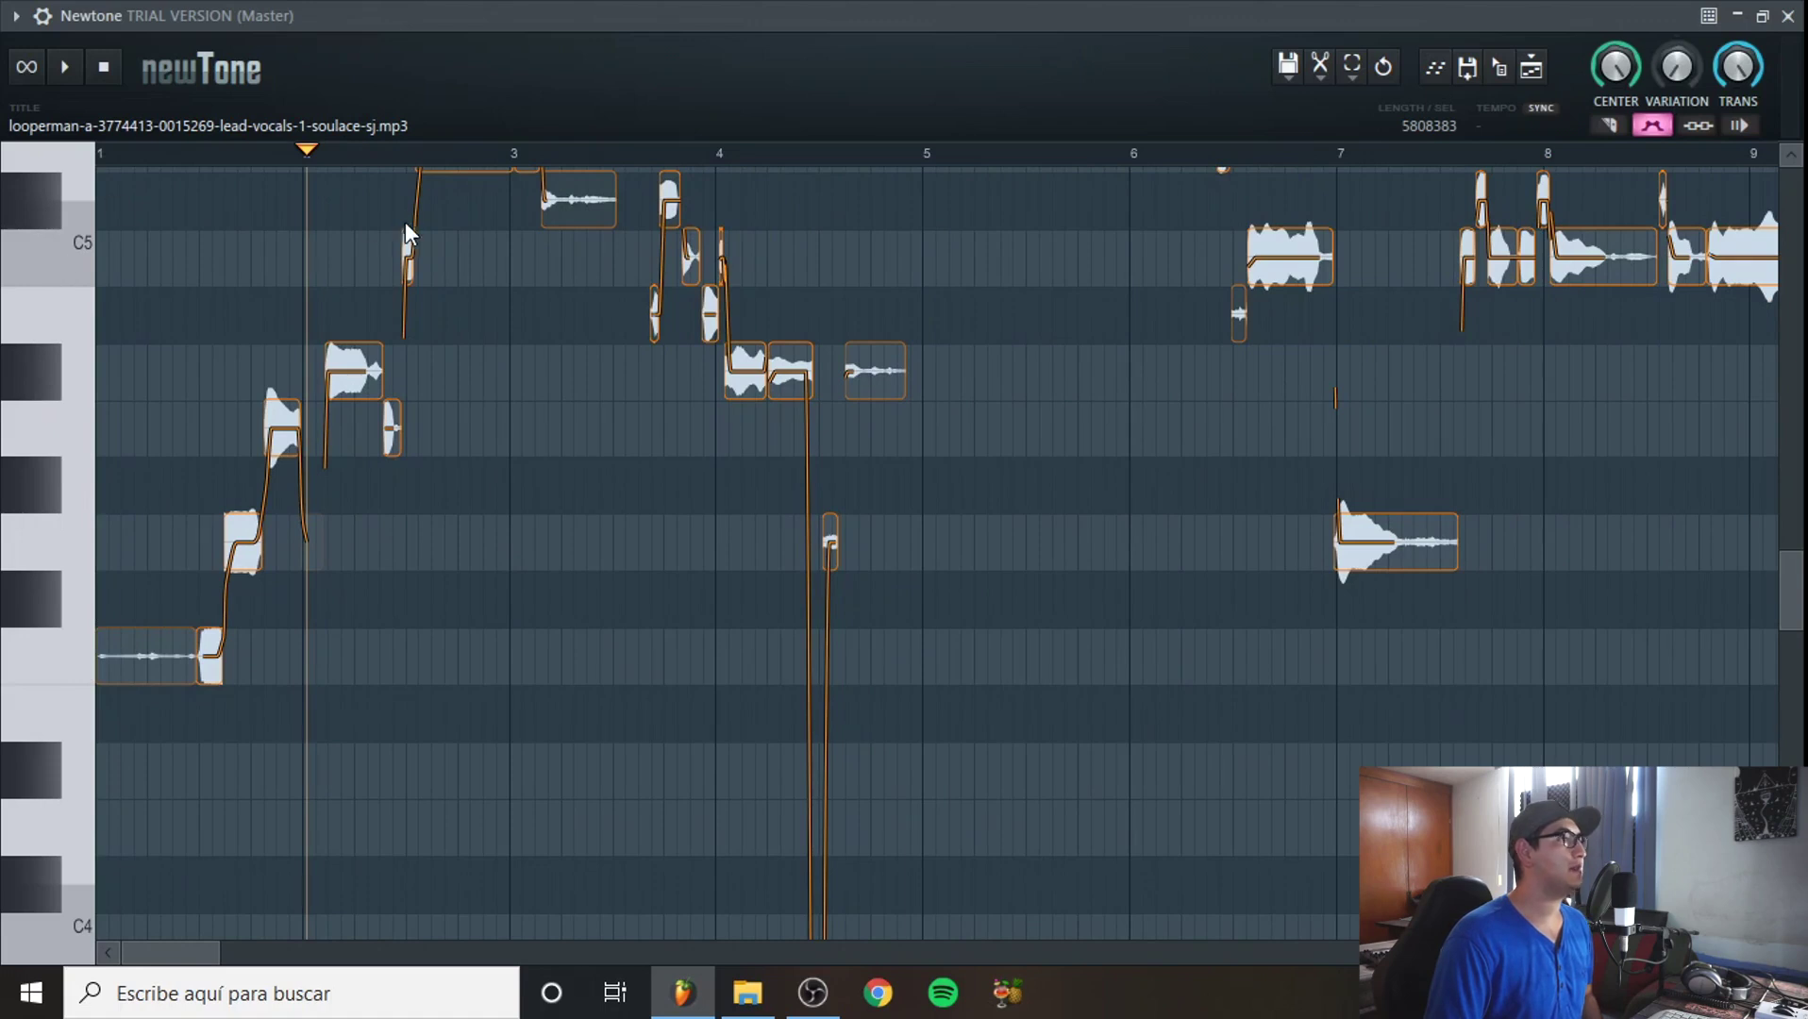
{"action": "left_click_drag", "start_coordinate": [598, 200], "coordinate": [597, 257]}
{"action": "scroll", "coordinate": [500, 344], "scroll_direction": "up", "scroll_amount": 1}
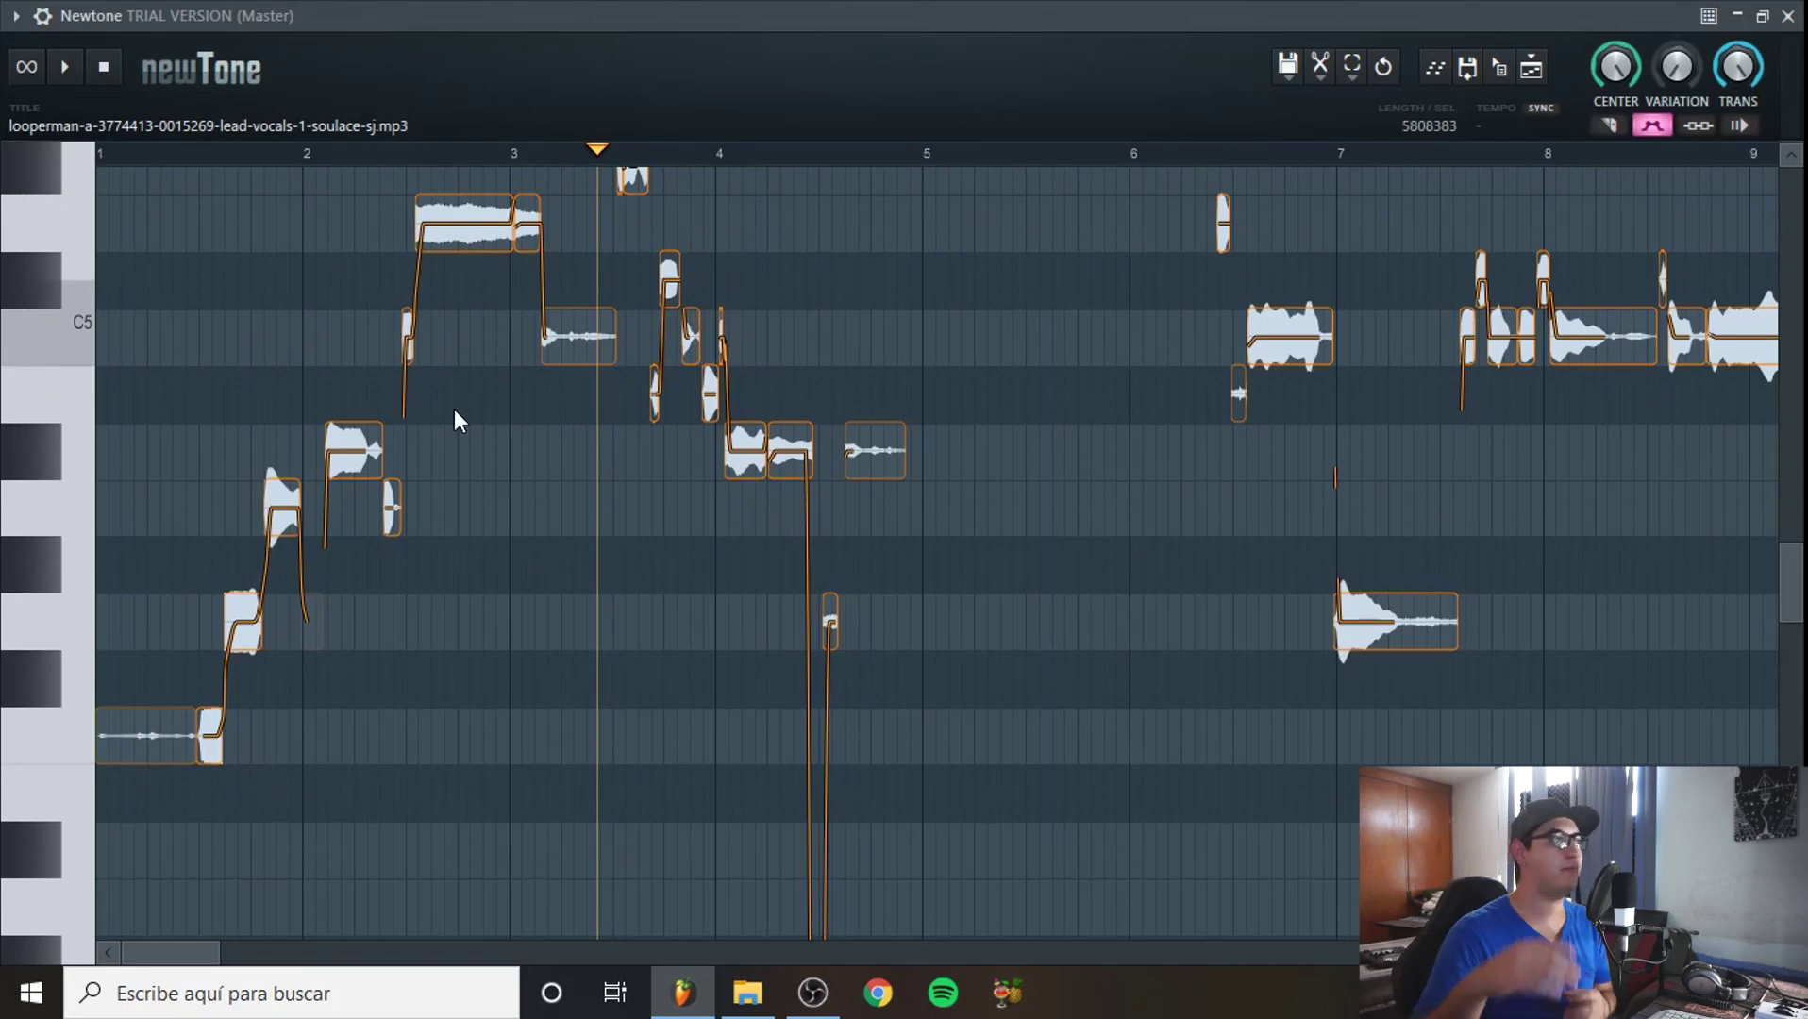
- Close Newtone and insert a new Sampler channel in the Channel rack
{"action": "left_click", "coordinate": [1788, 15]}
{"action": "key", "text": "F6"}
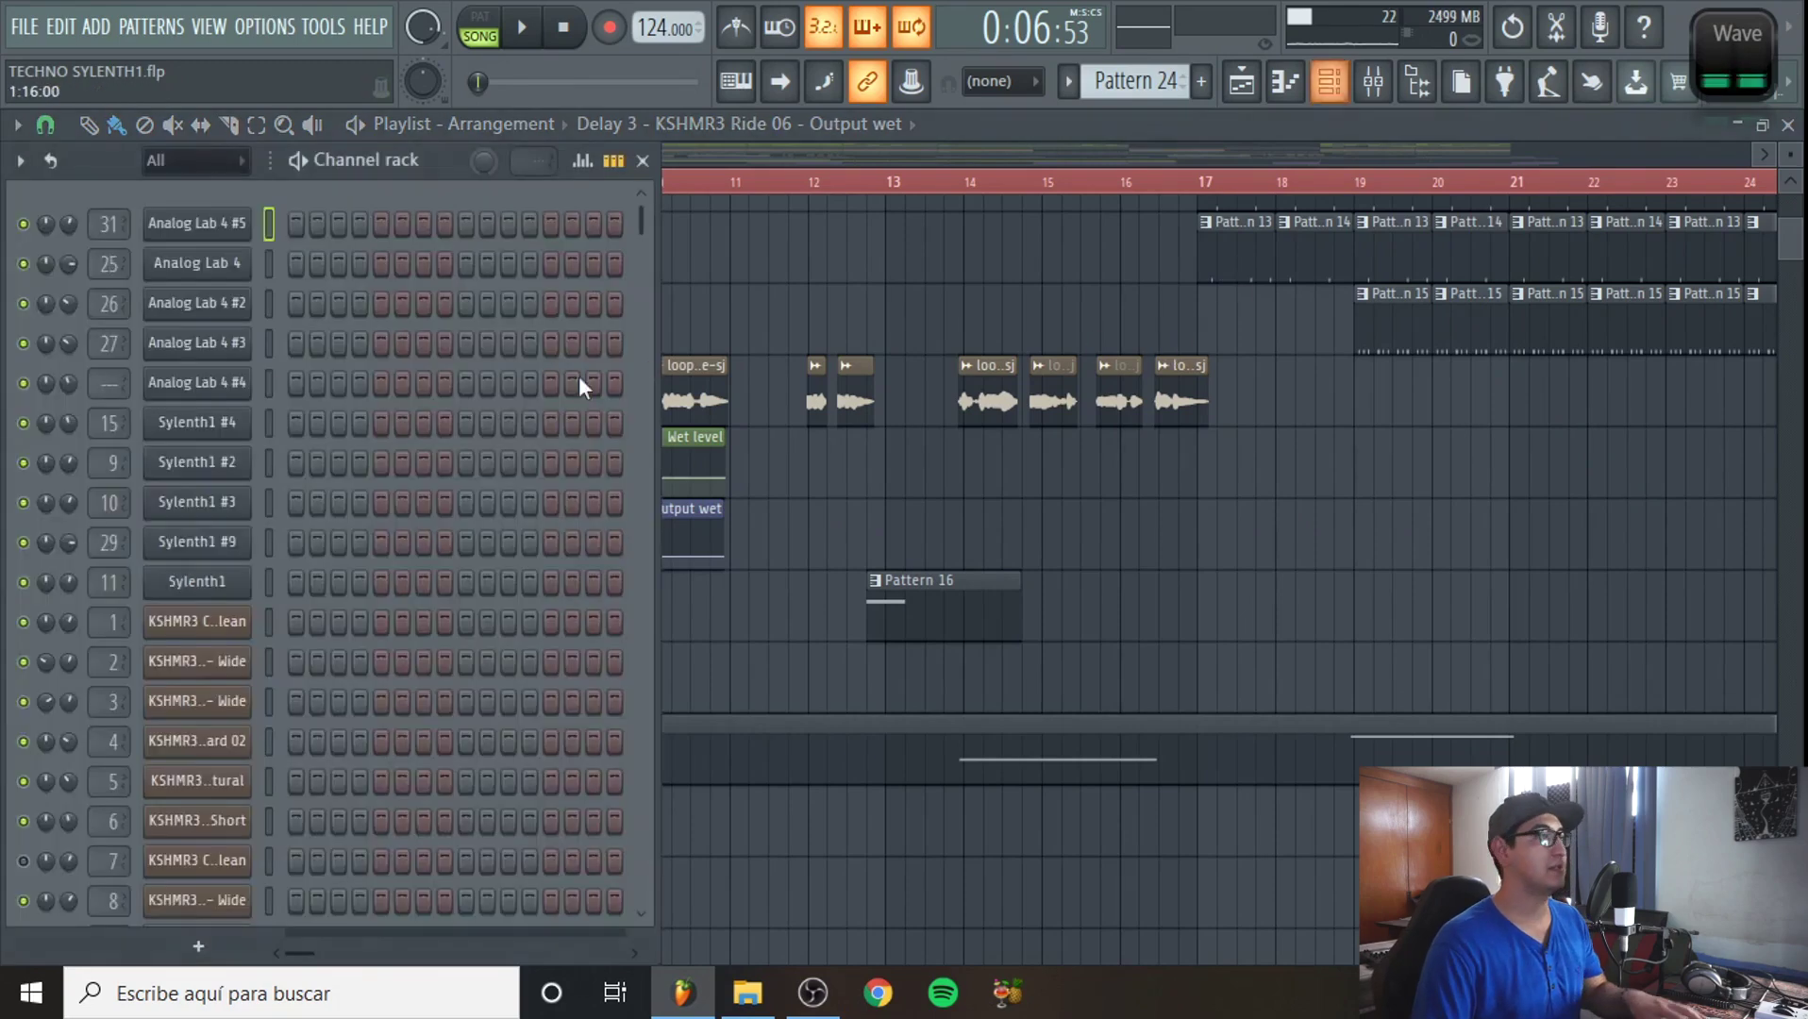
{"action": "right_click", "coordinate": [248, 219]}
{"action": "mouse_move", "coordinate": [372, 399]}
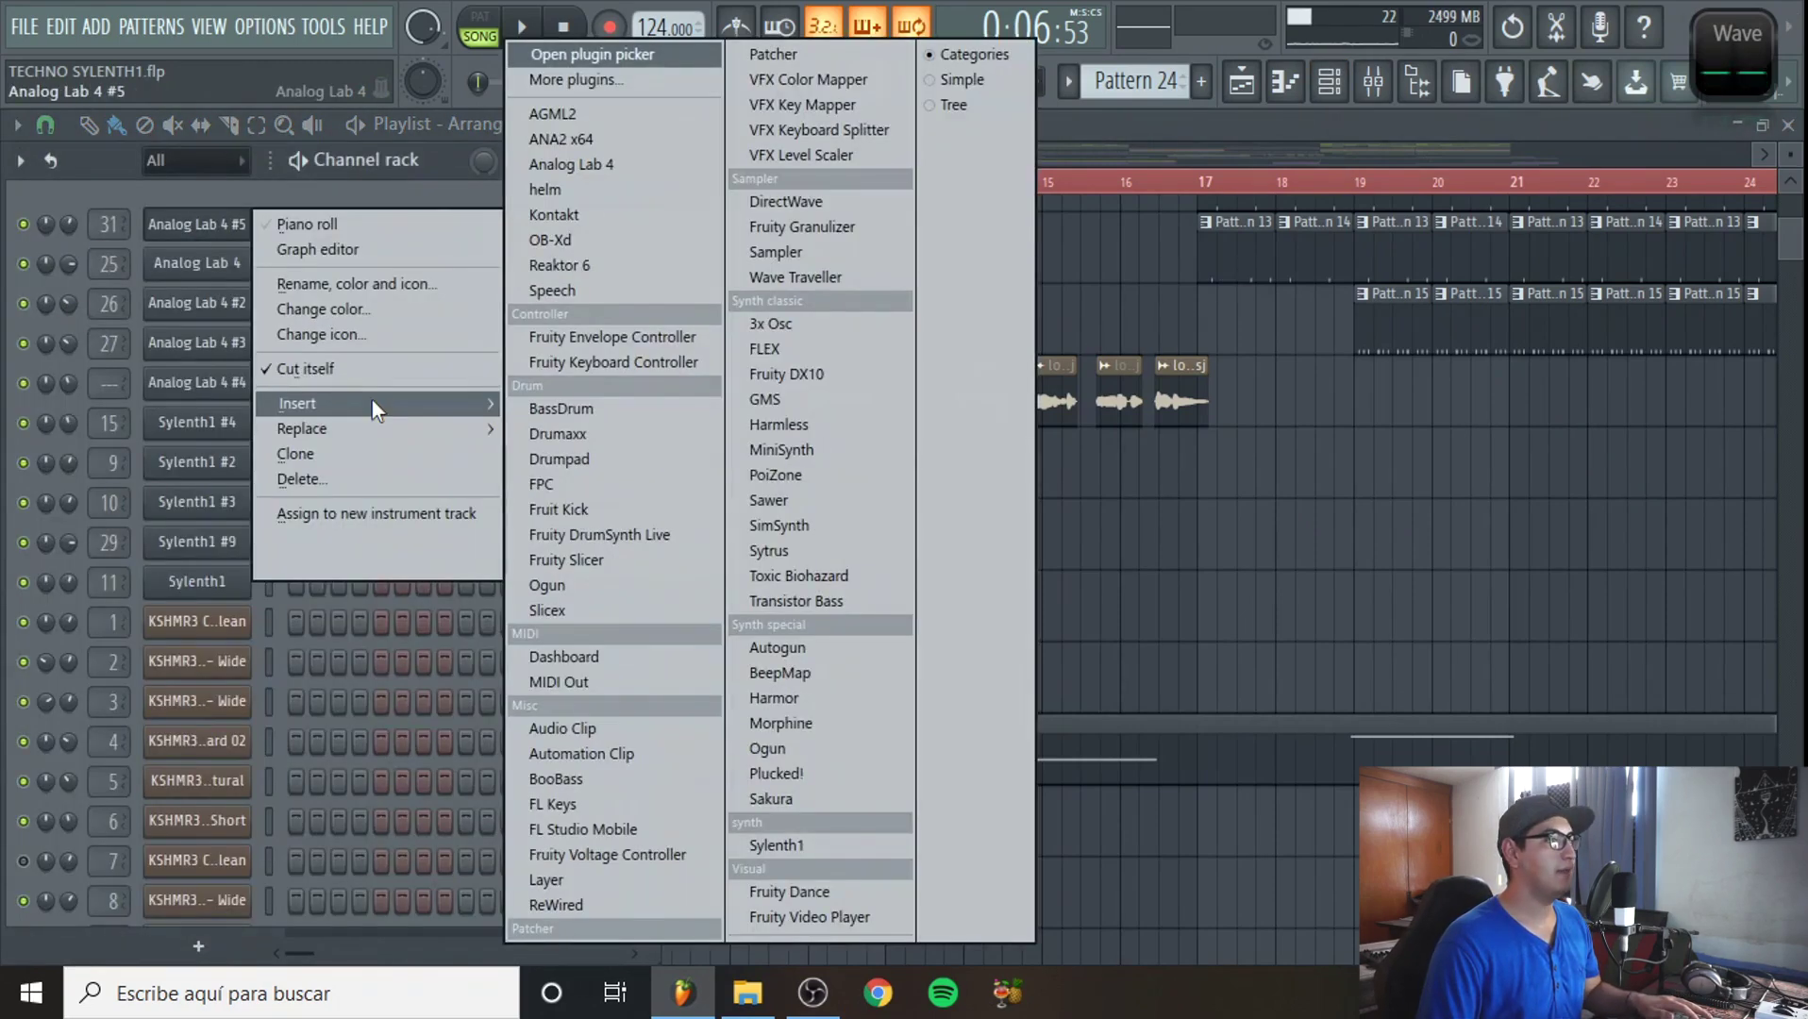
{"action": "left_click", "coordinate": [804, 259]}
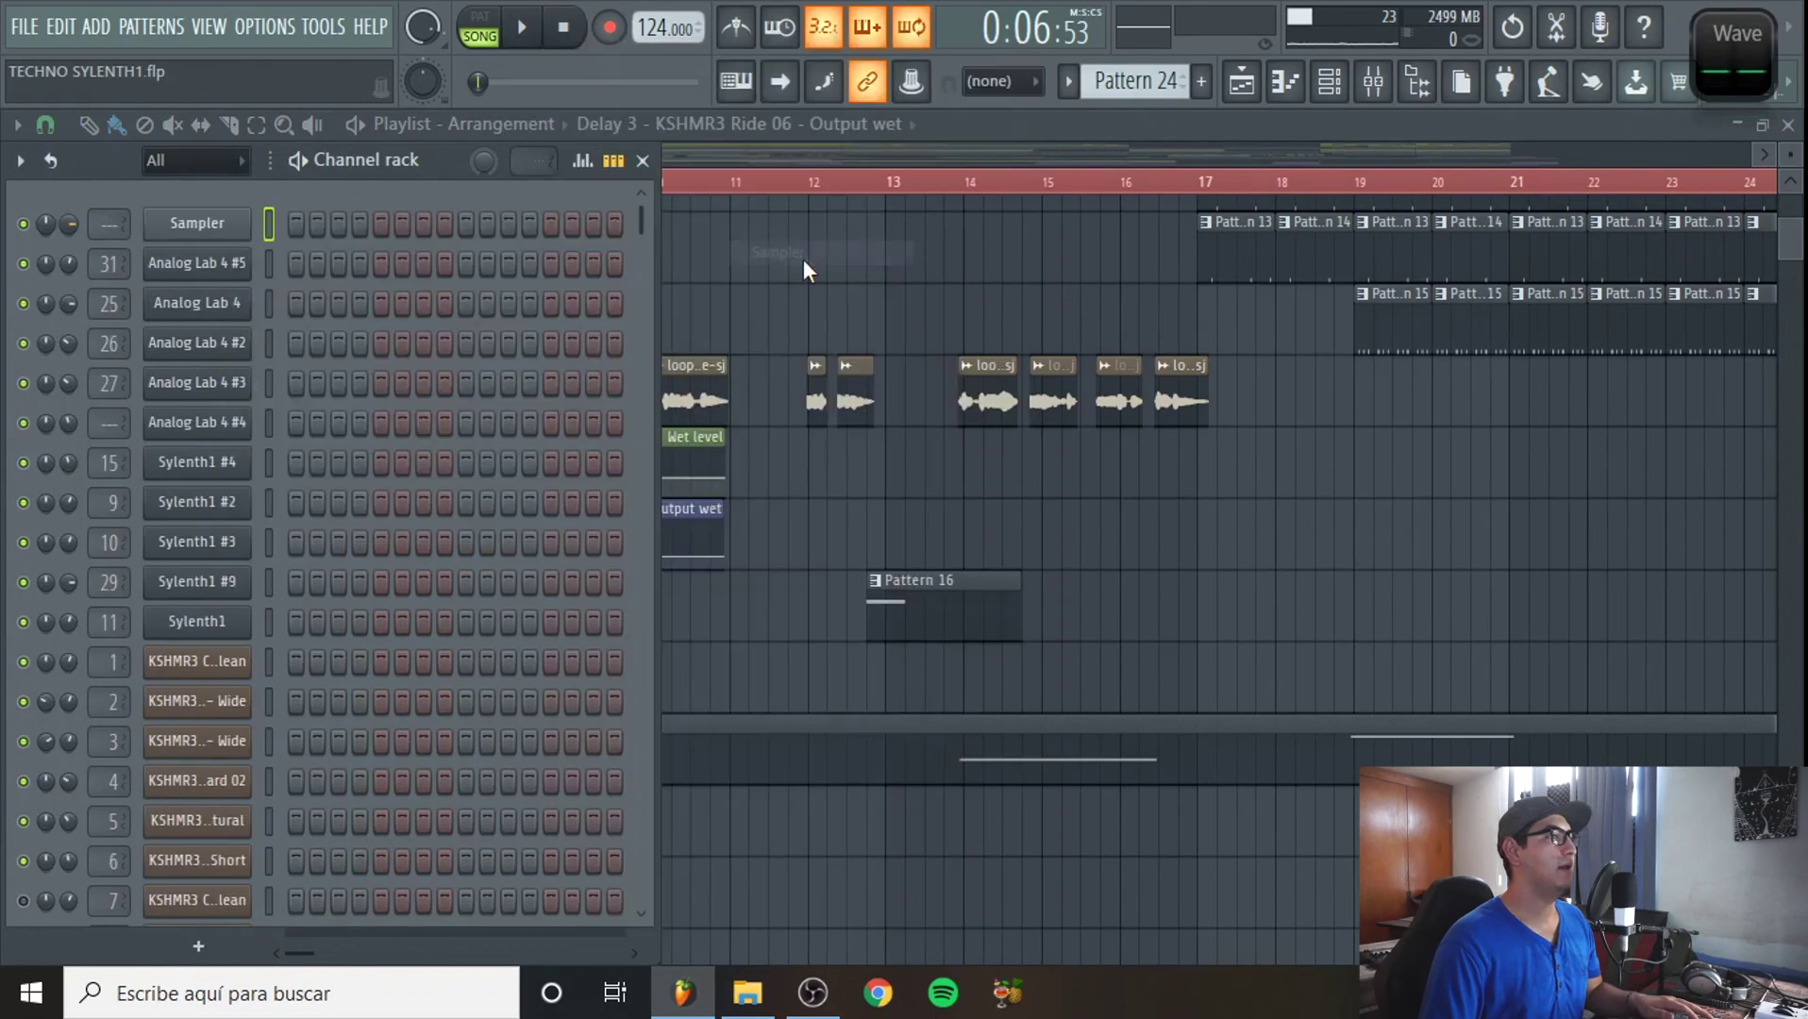
- Open the new Sampler channel's piano roll without the Channel rack and choose the Major scale stamp
{"action": "right_click", "coordinate": [215, 227]}
{"action": "left_click", "coordinate": [284, 220]}
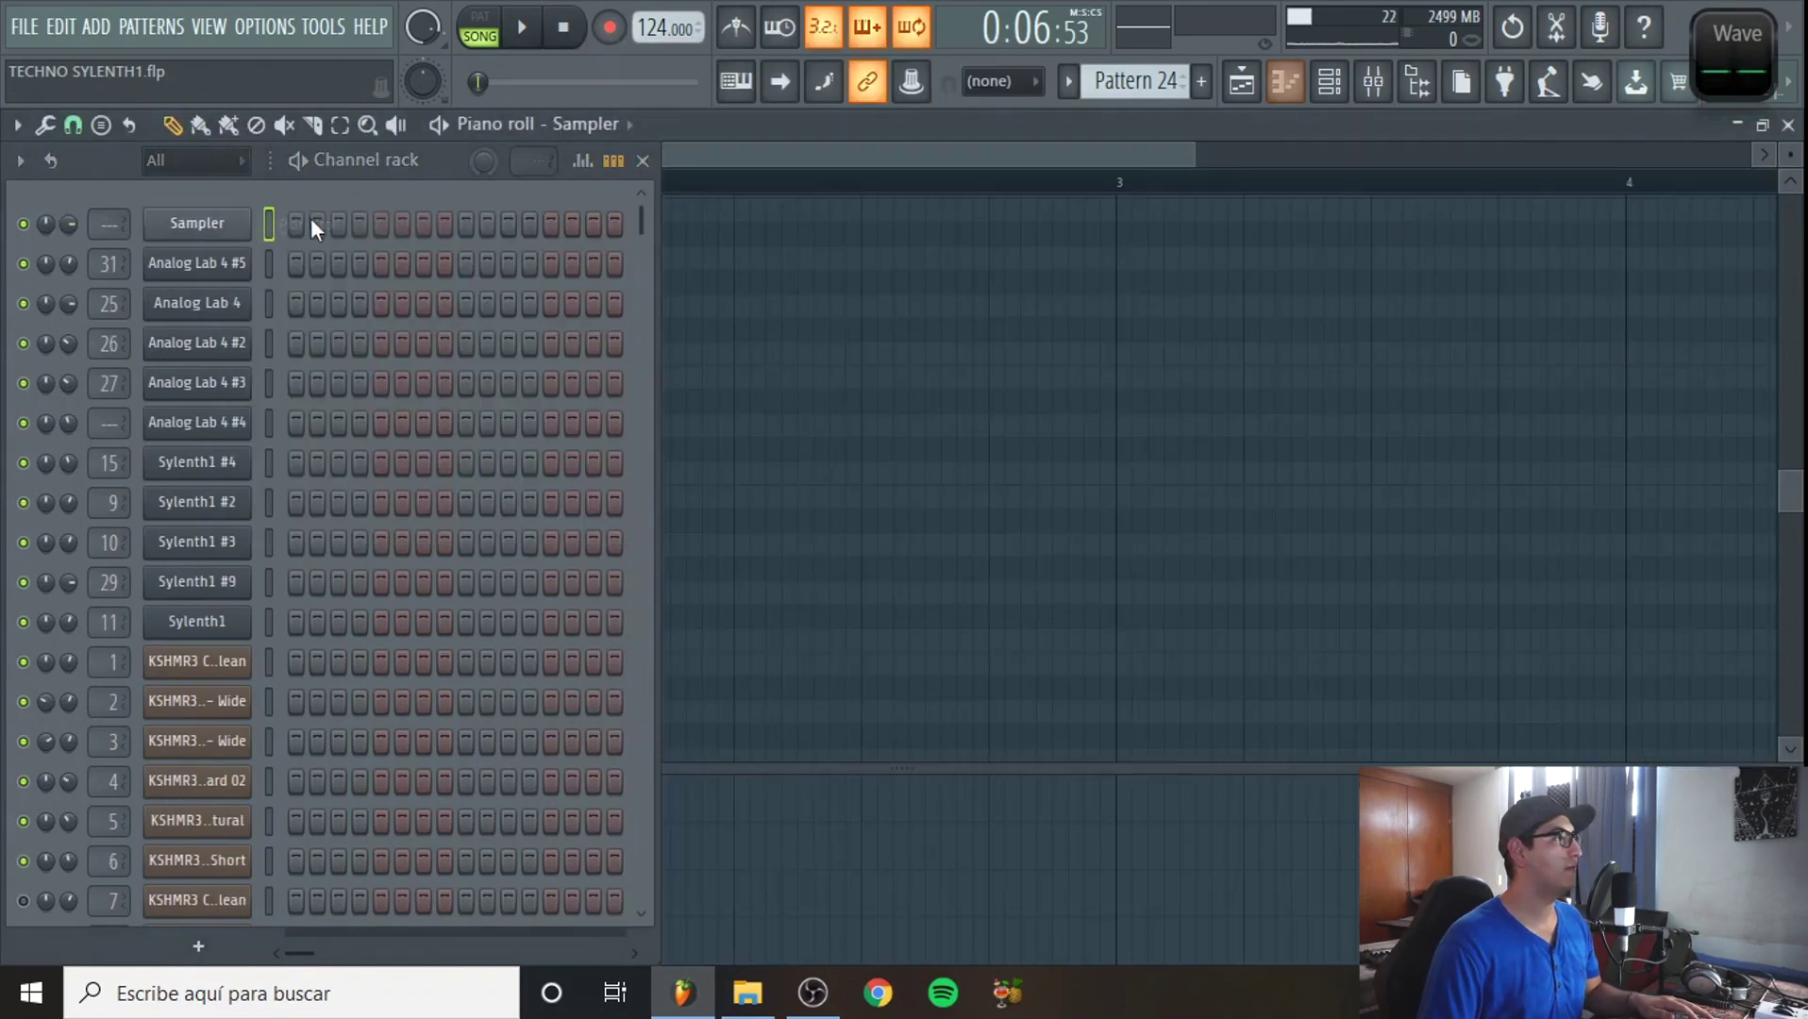
{"action": "left_click", "coordinate": [641, 160]}
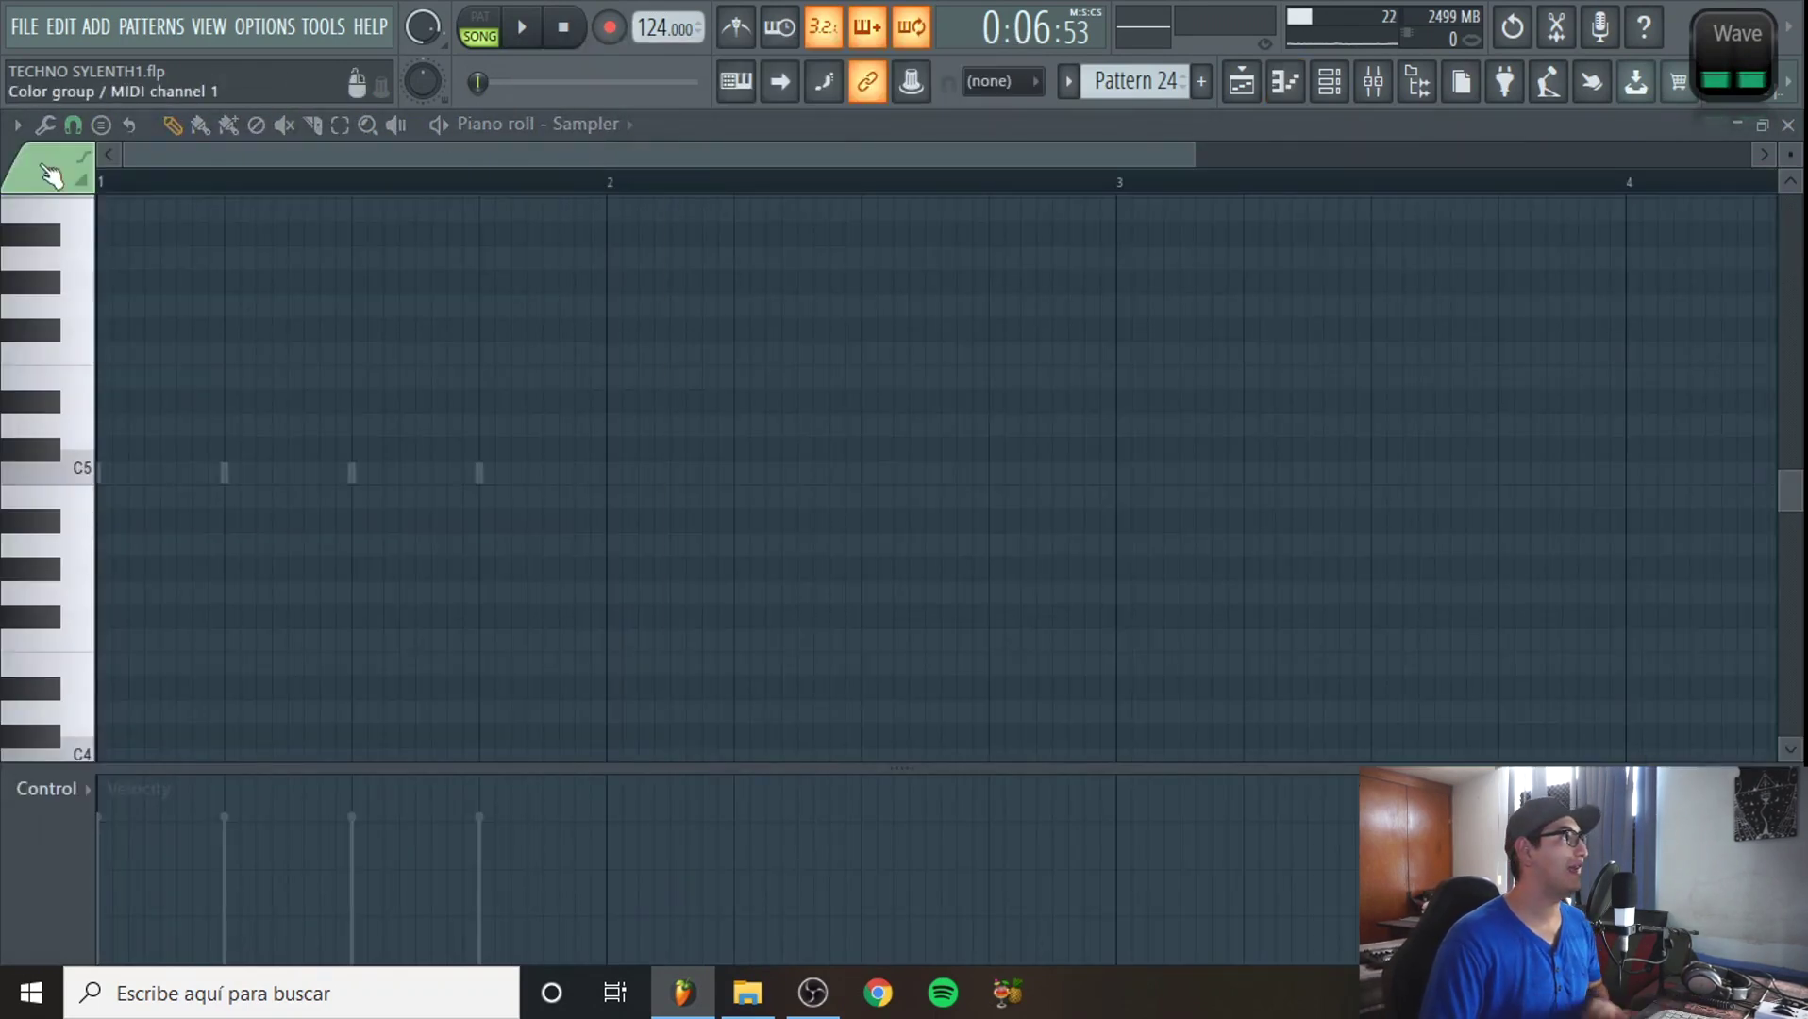
{"action": "left_click", "coordinate": [101, 124]}
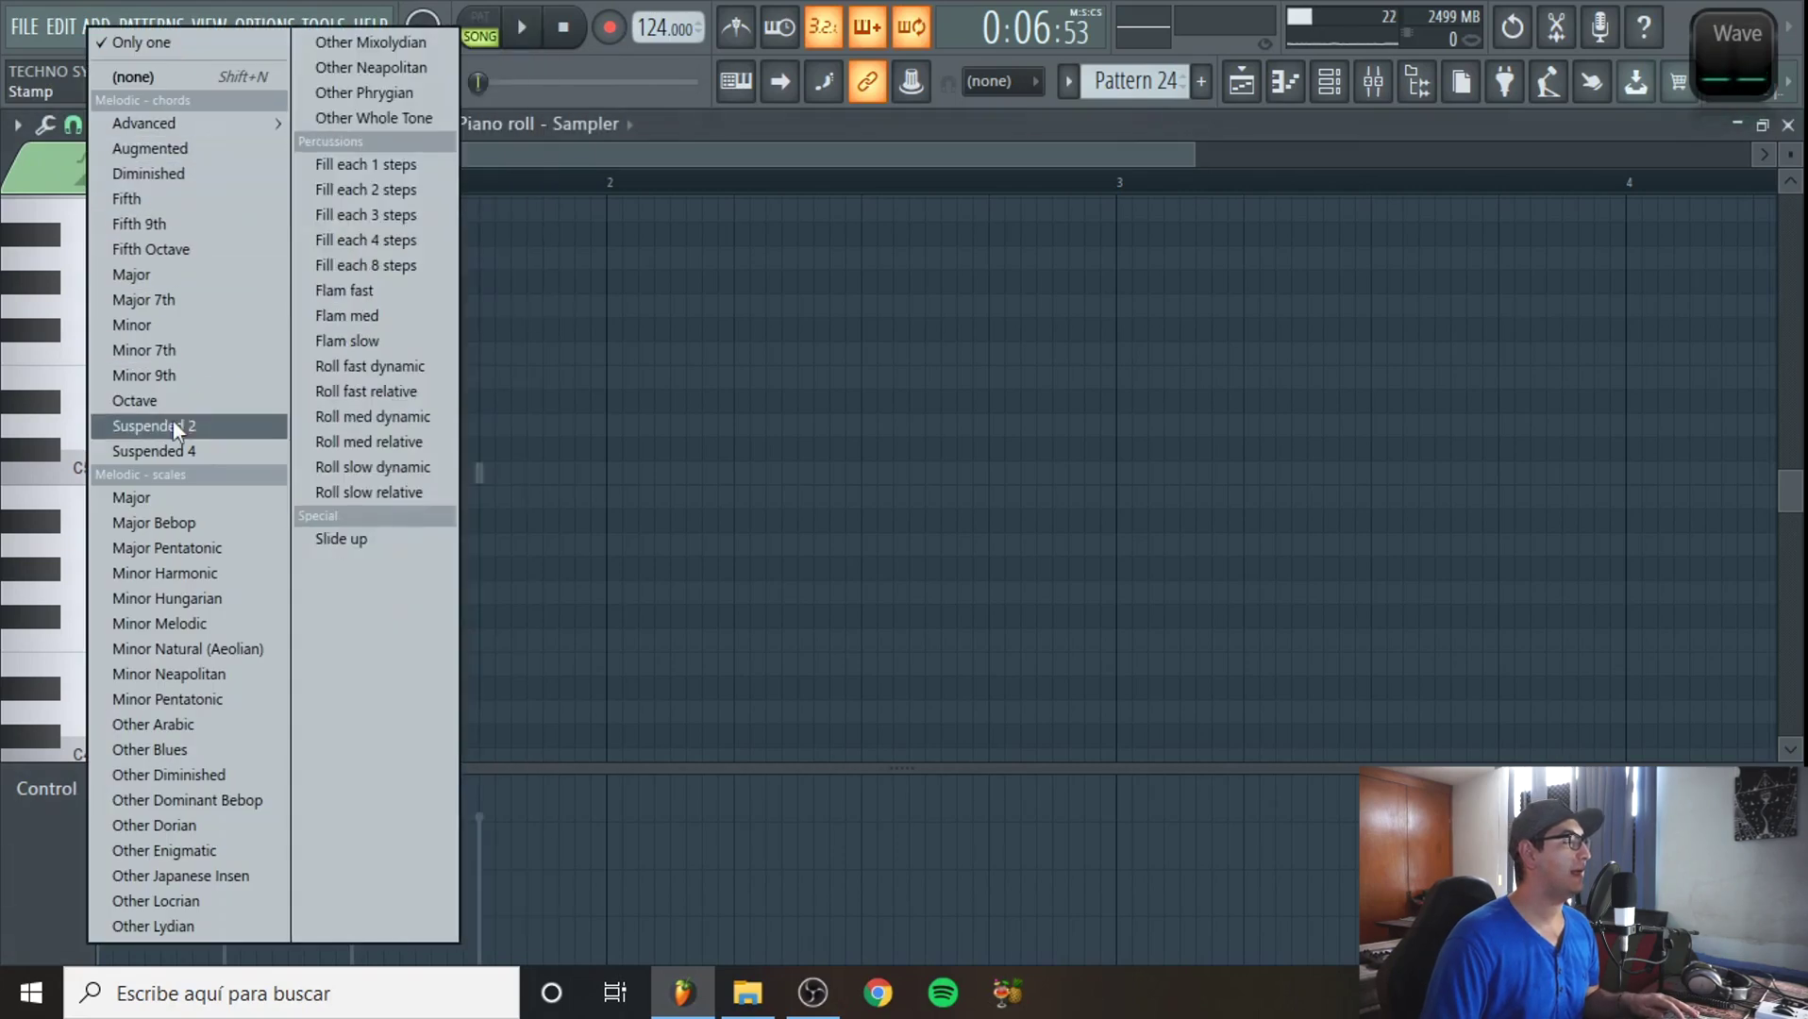
{"action": "left_click", "coordinate": [164, 501]}
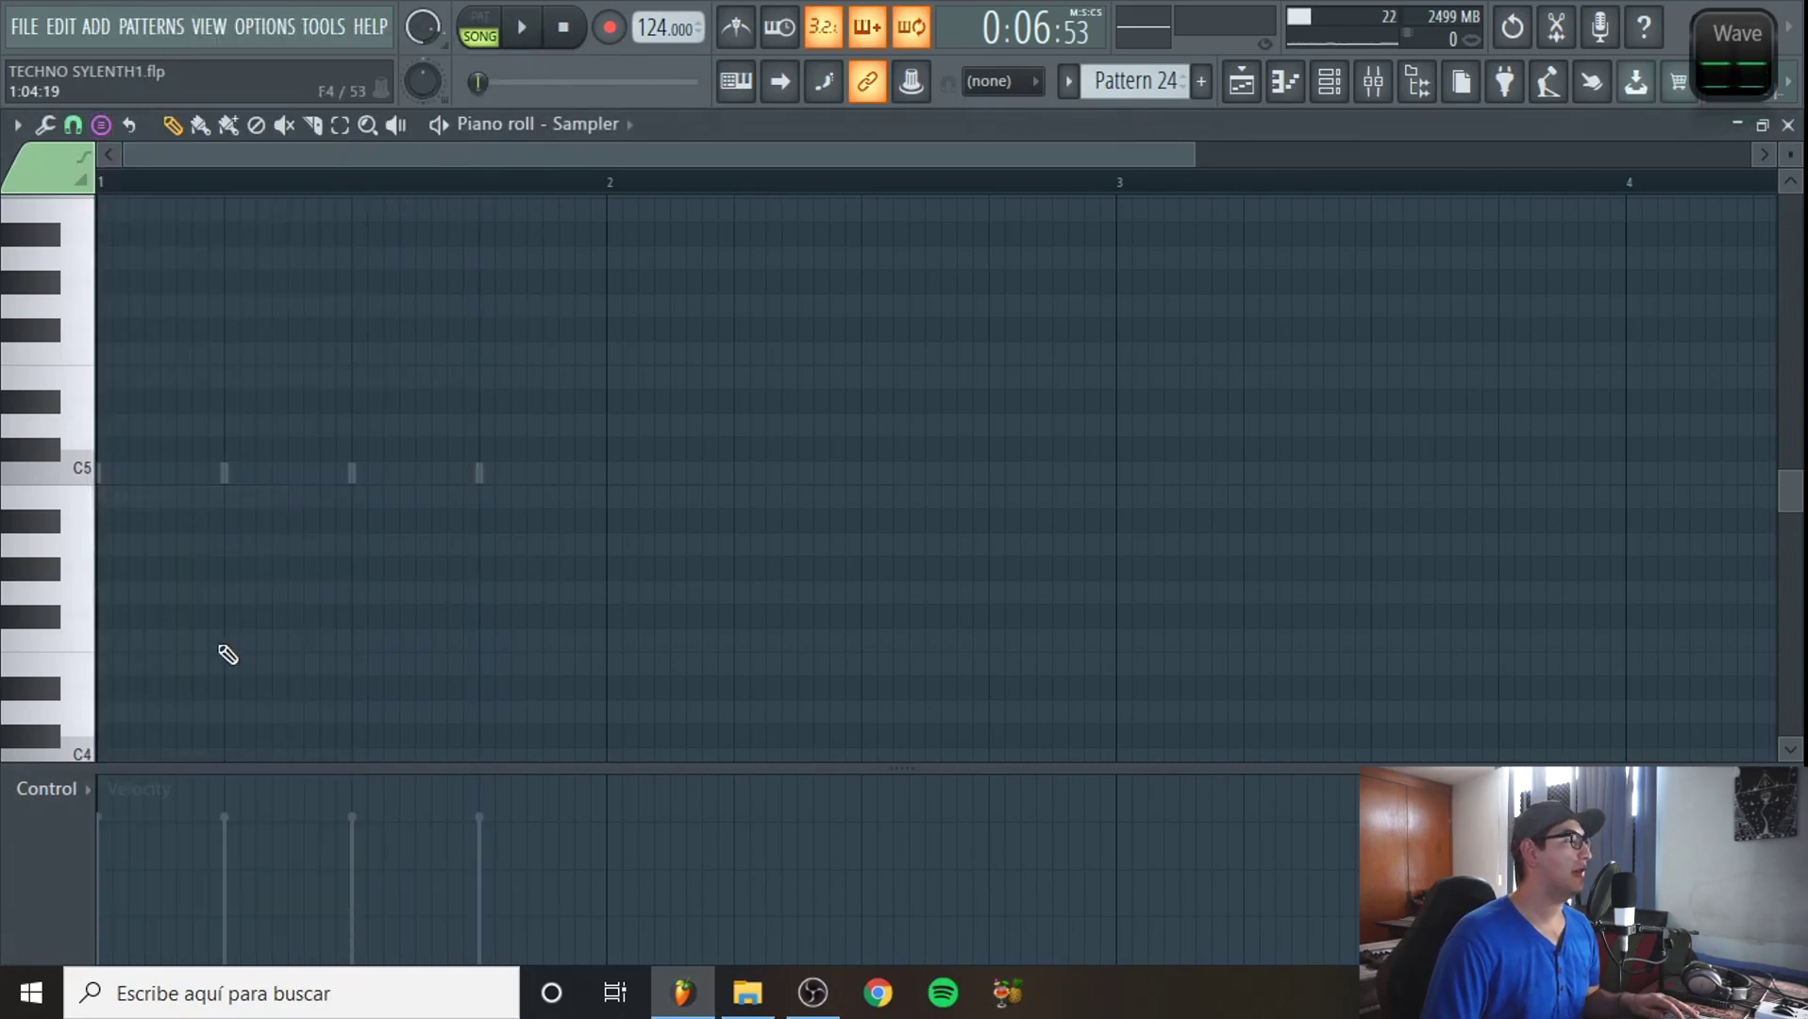
- Stamp the major scale from A#4 at bar 1 and lengthen its notes to the start of bar 2
{"action": "left_click", "coordinate": [55, 522]}
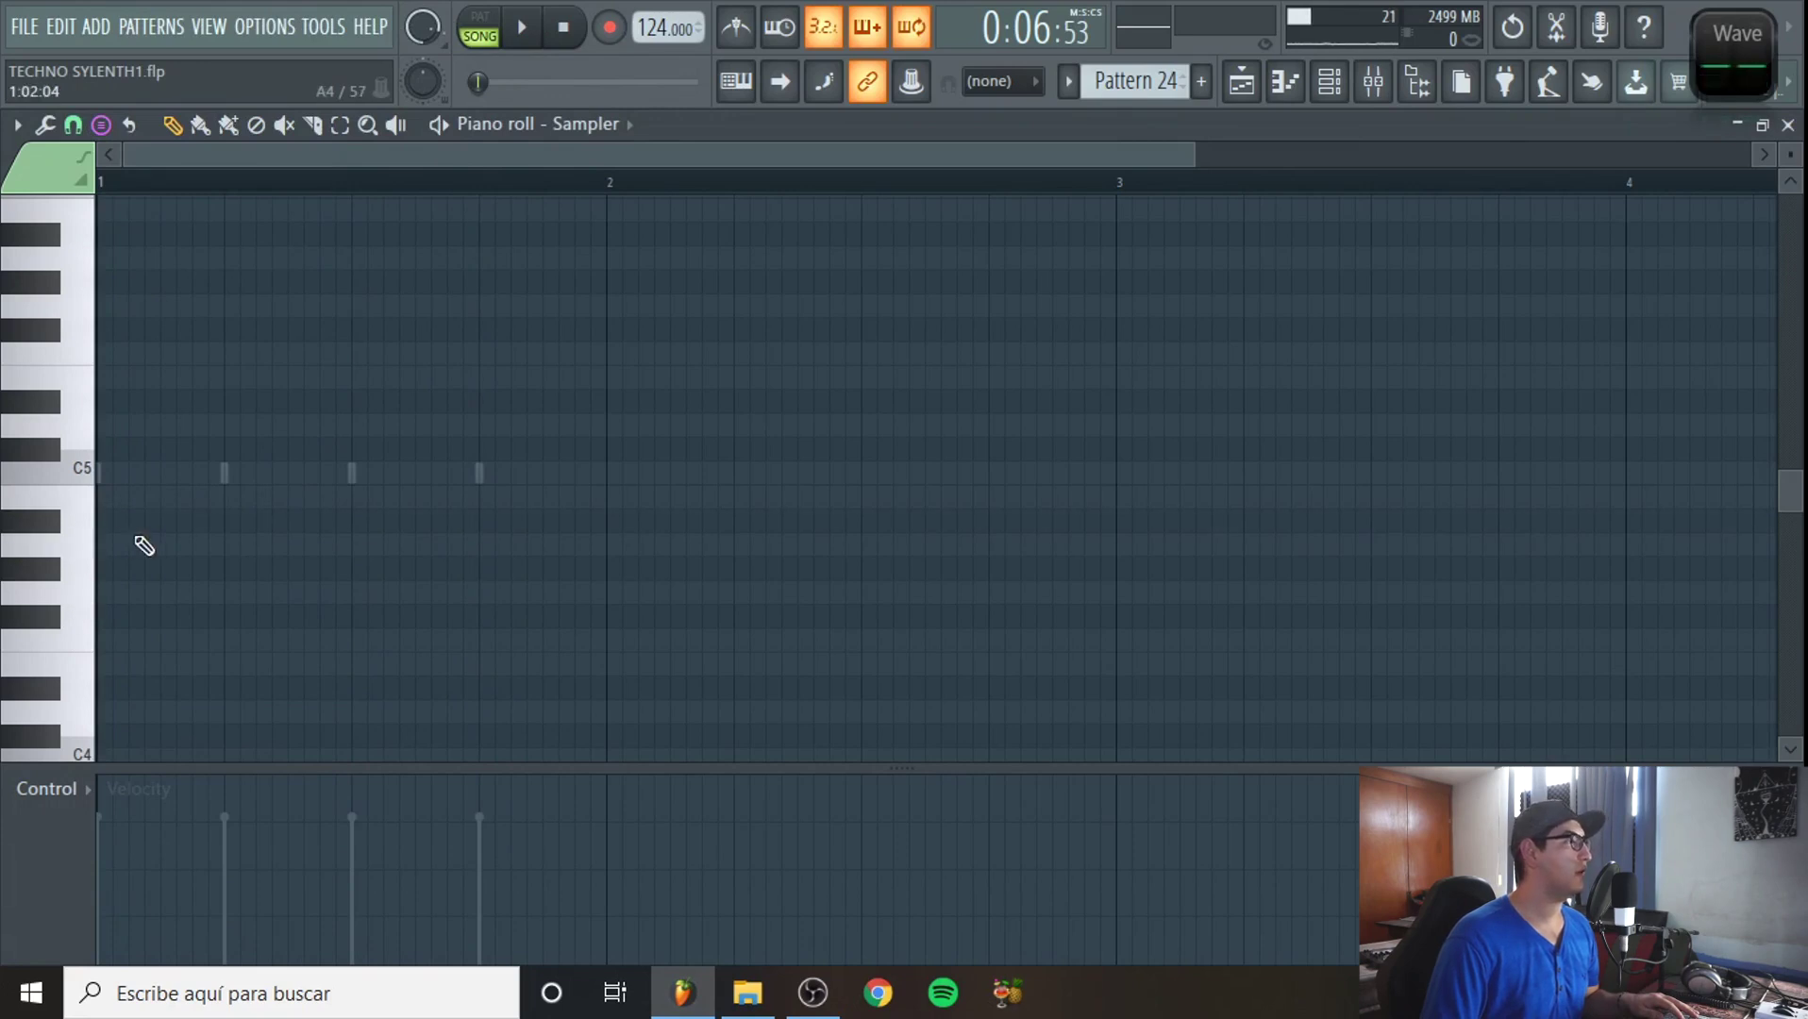
{"action": "left_click", "coordinate": [132, 521]}
{"action": "left_click_drag", "start_coordinate": [158, 530], "coordinate": [610, 531]}
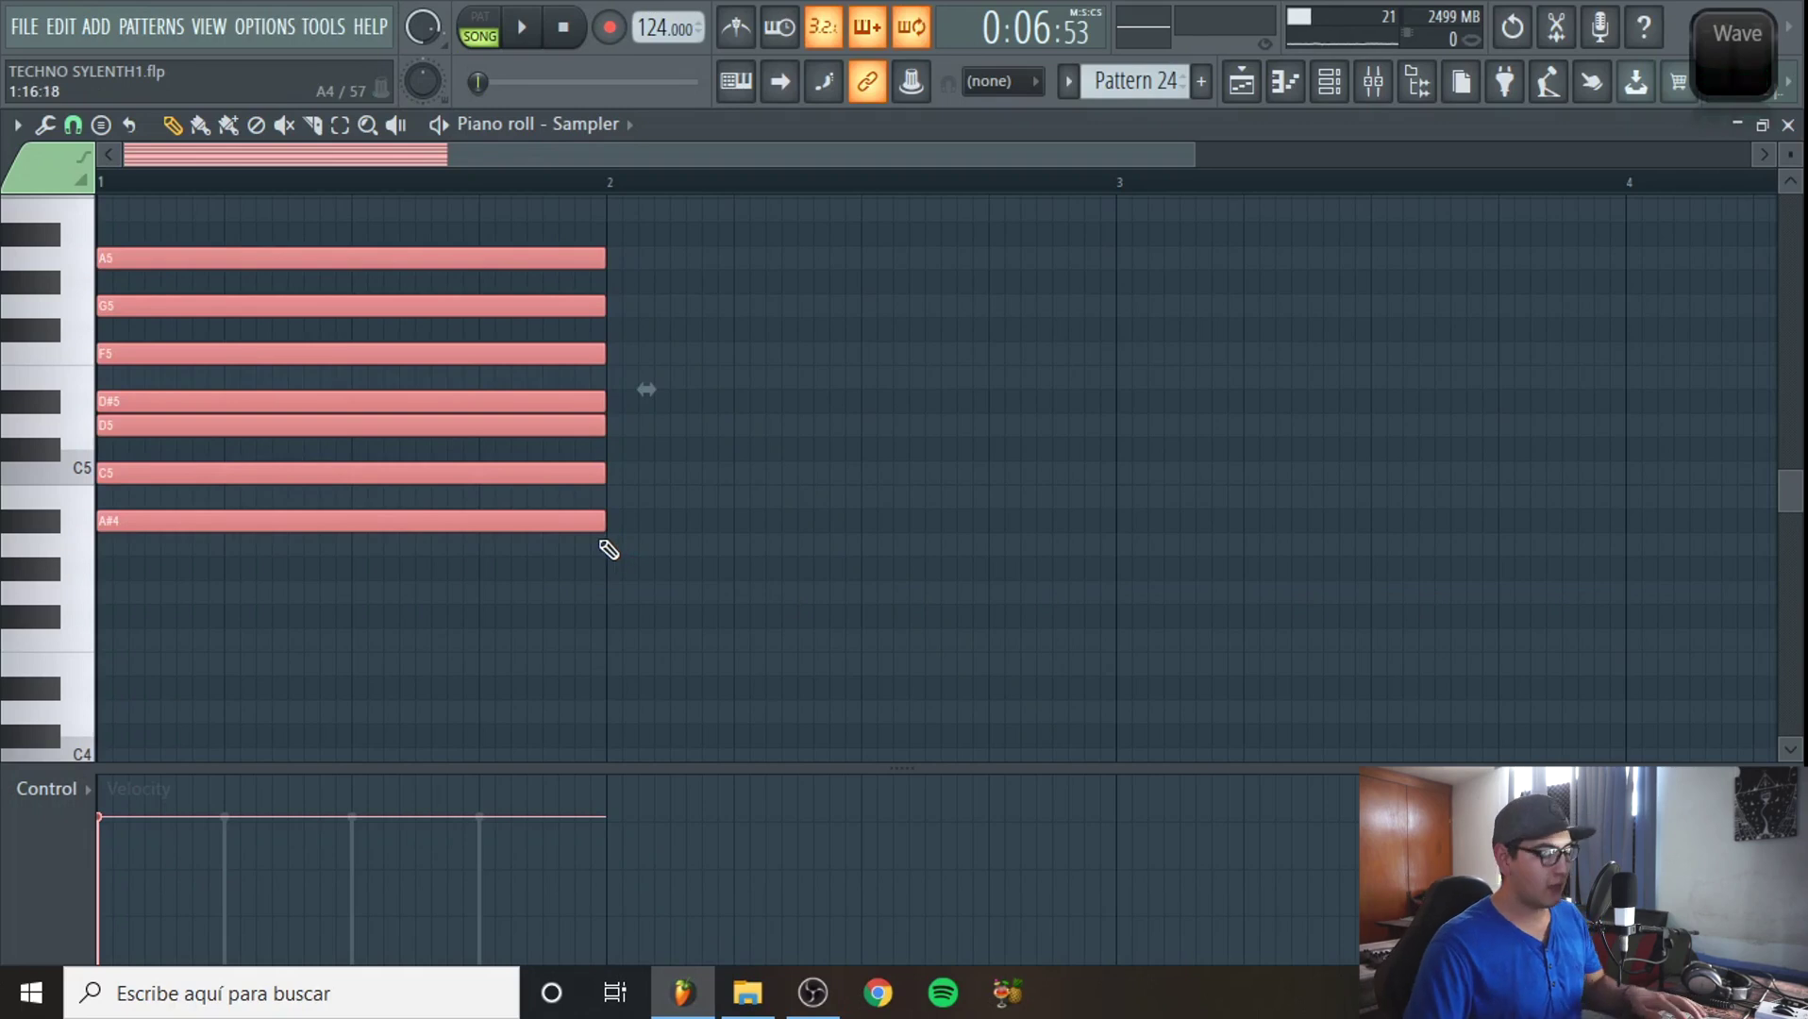
- Open the mixer without the Channel rack and view the scale settings in the VOX track's Pitcher
{"action": "key", "text": "F6"}
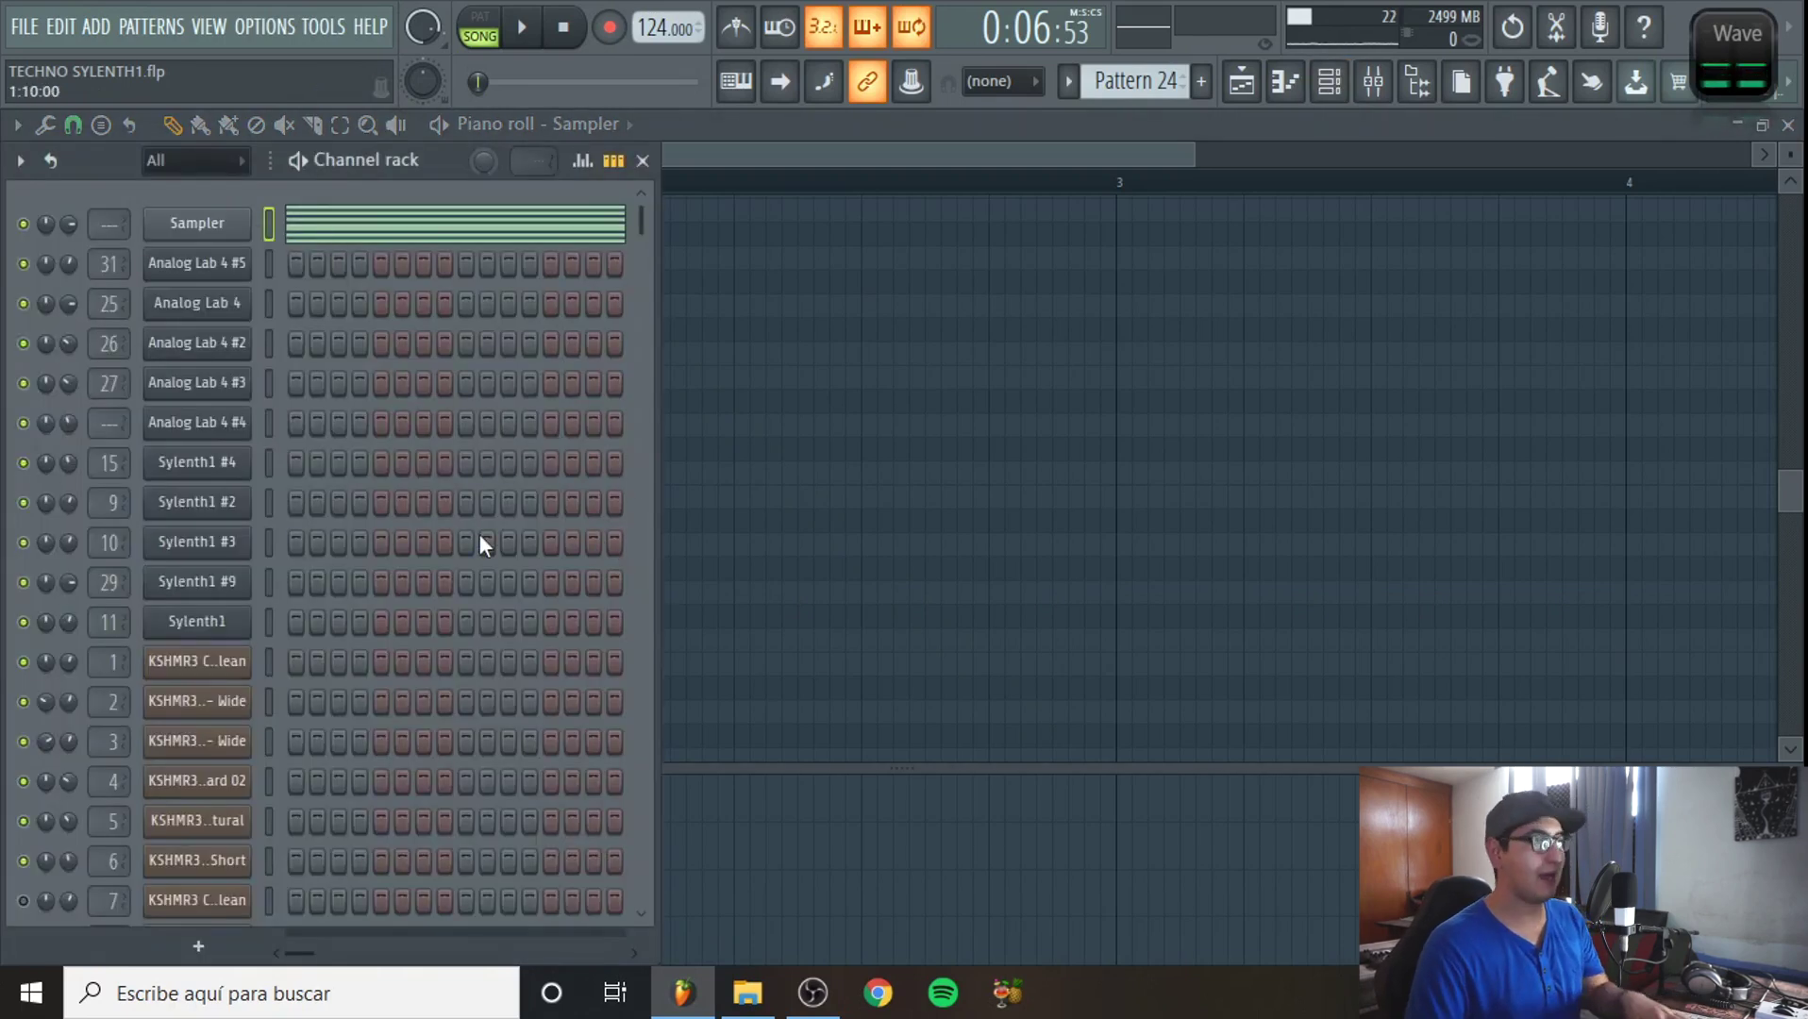
{"action": "key", "text": "F9"}
{"action": "left_click", "coordinate": [642, 160]}
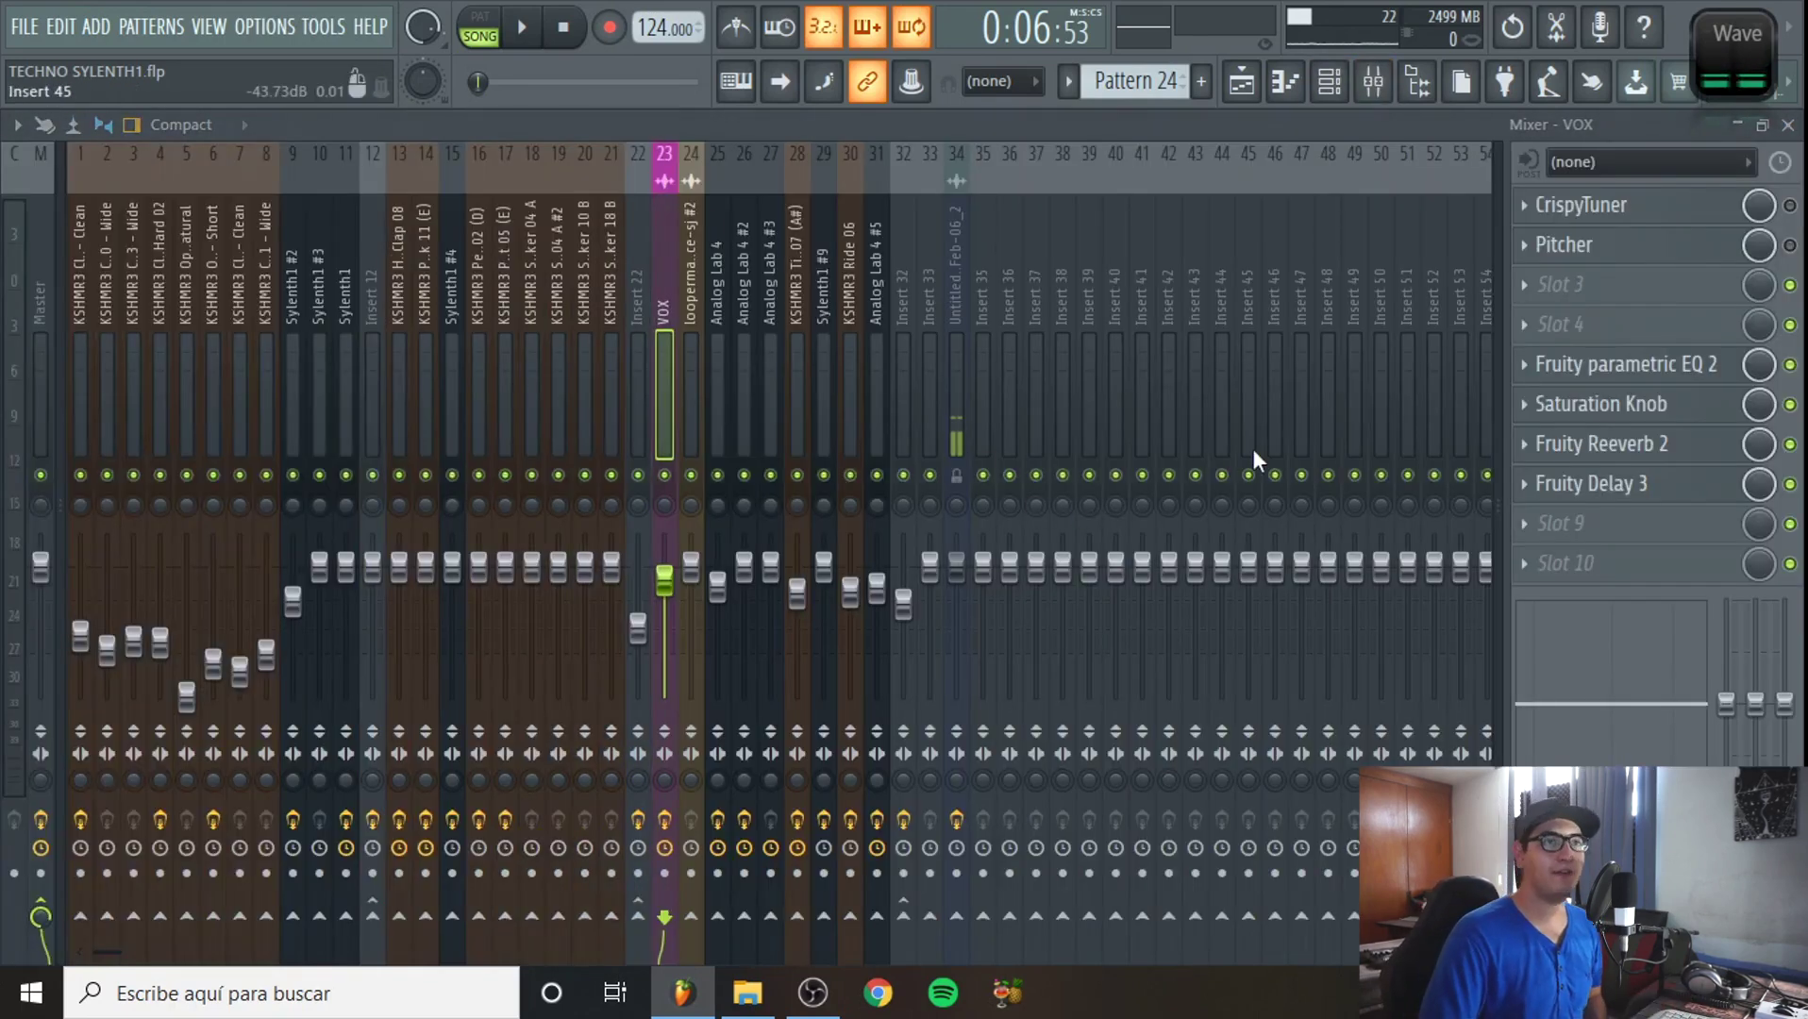
{"action": "left_click", "coordinate": [1642, 249]}
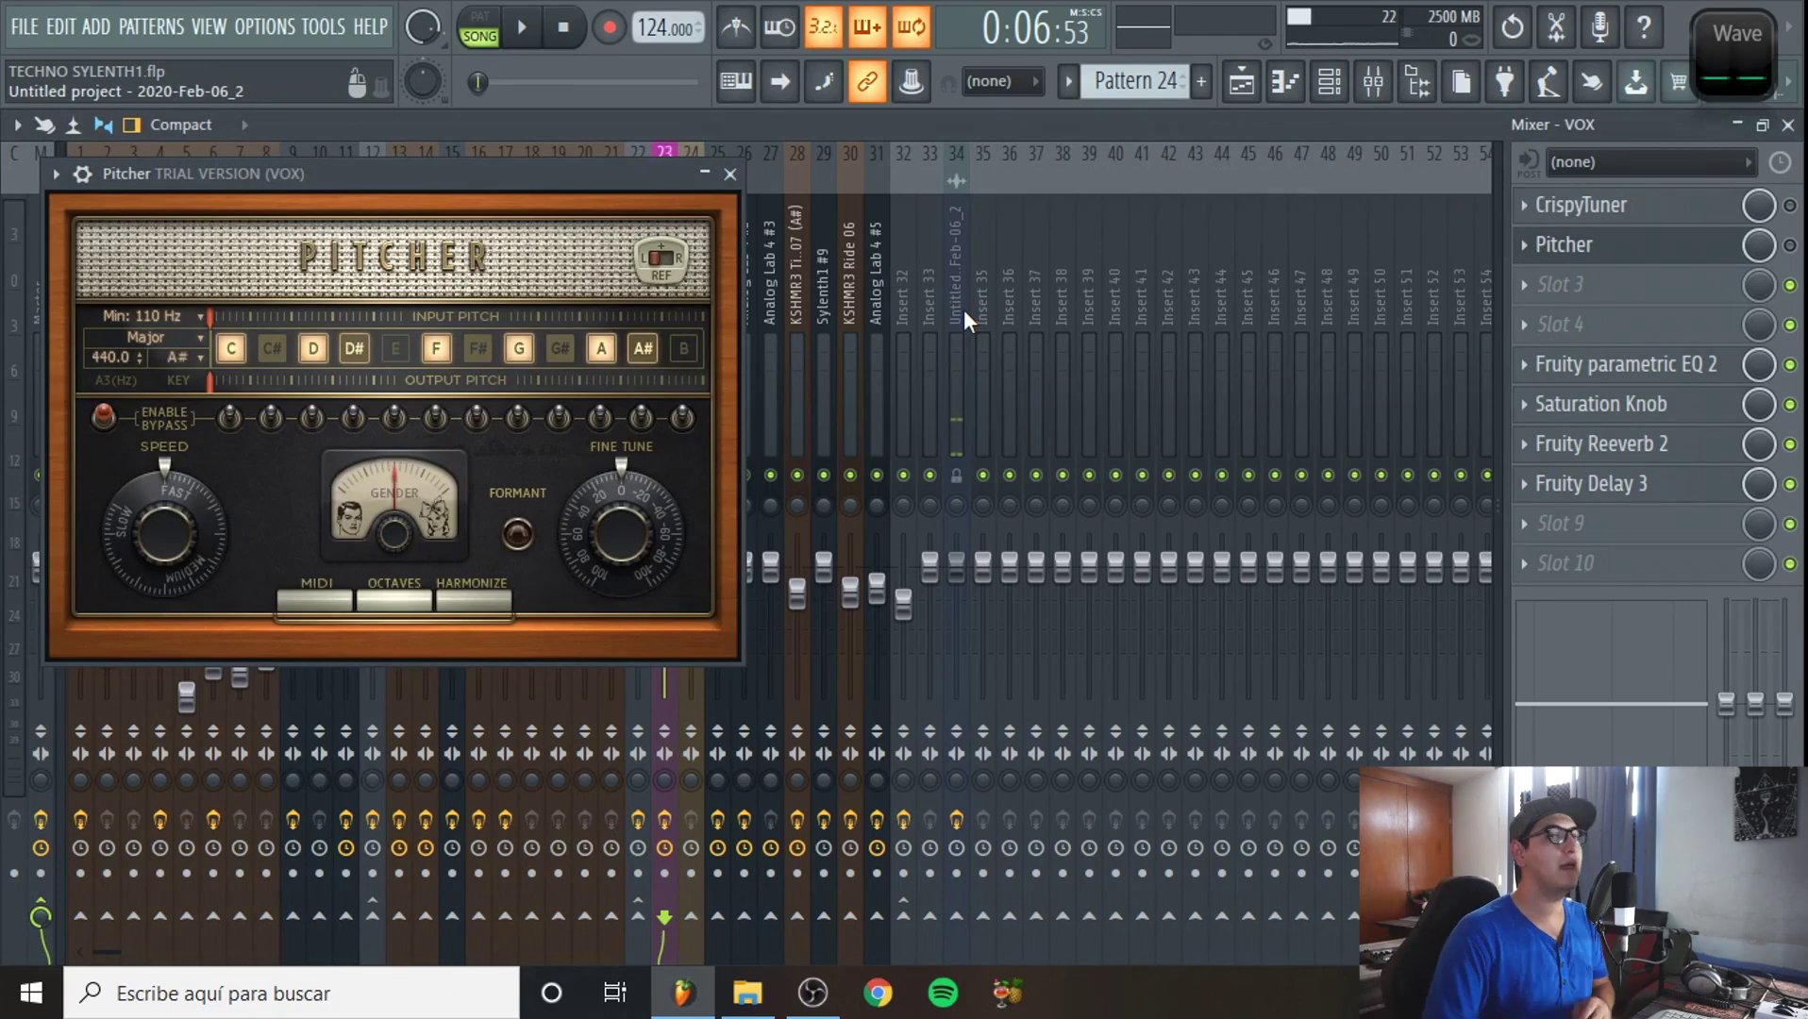
{"action": "left_click", "coordinate": [729, 174]}
- In the Master track's Newtone, slice the long D5 note before bar 3 and move its second part to C5
{"action": "left_click", "coordinate": [45, 389]}
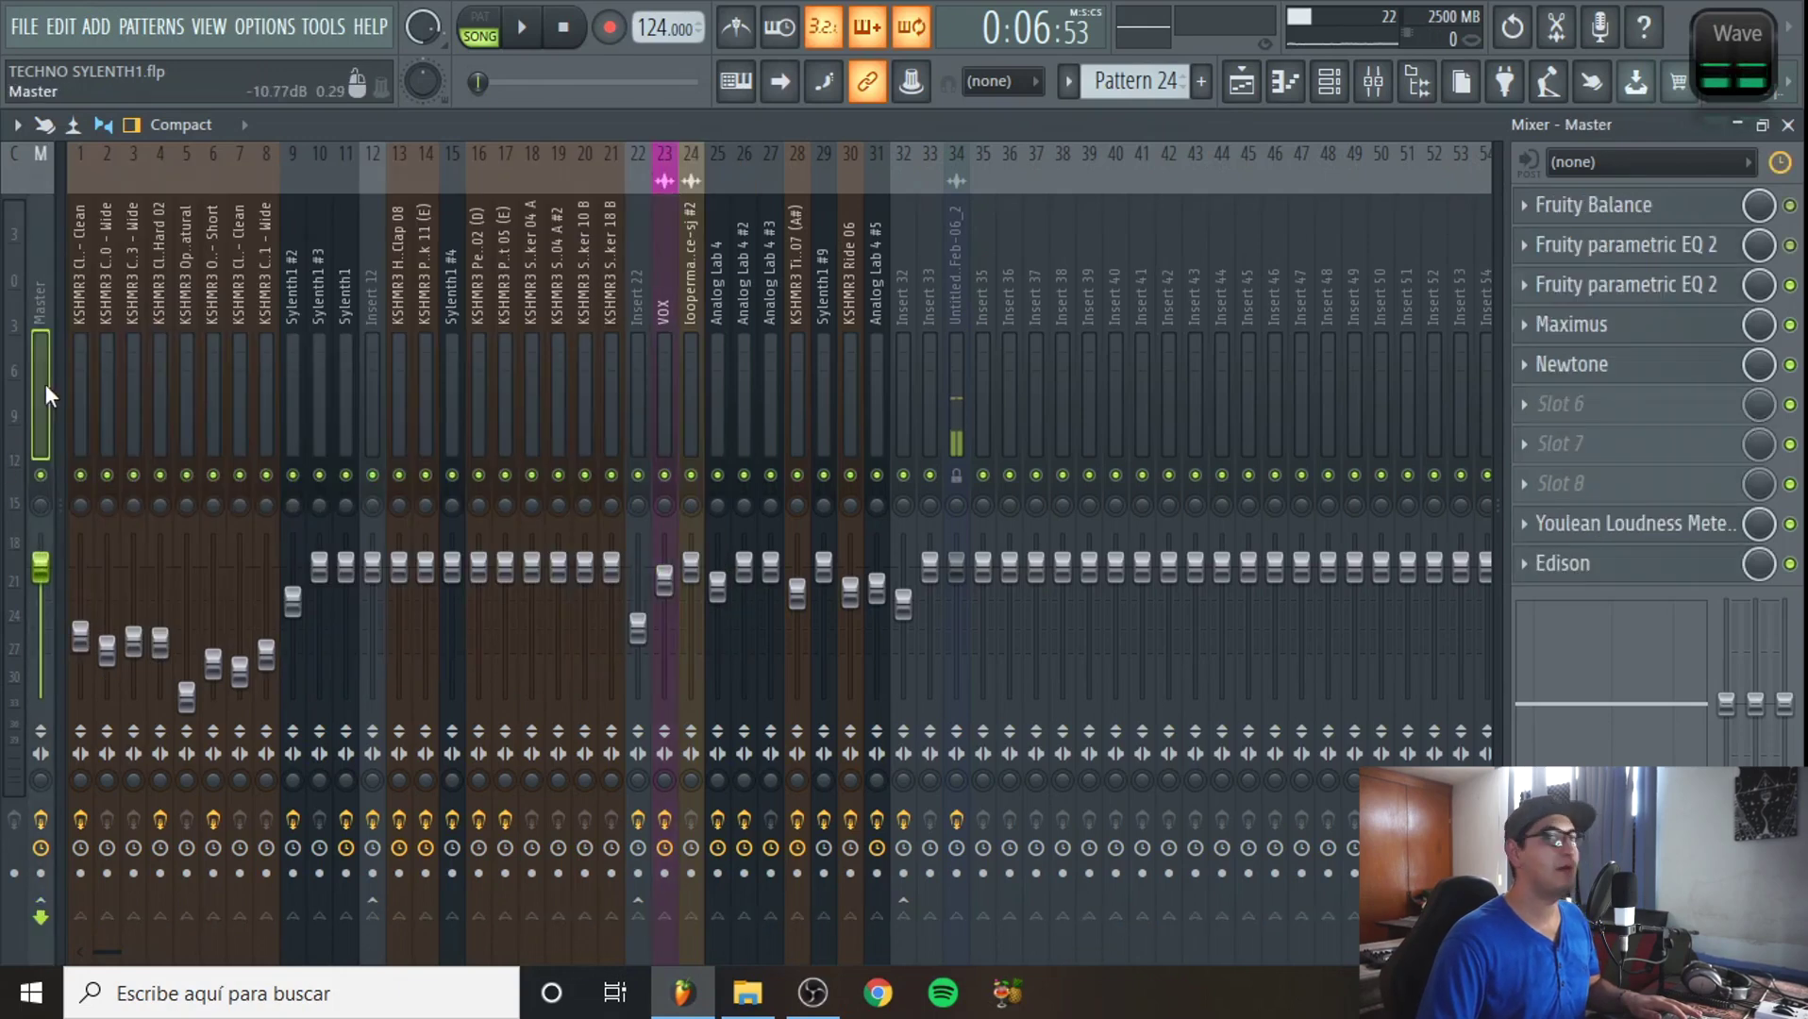
{"action": "left_click", "coordinate": [1571, 364]}
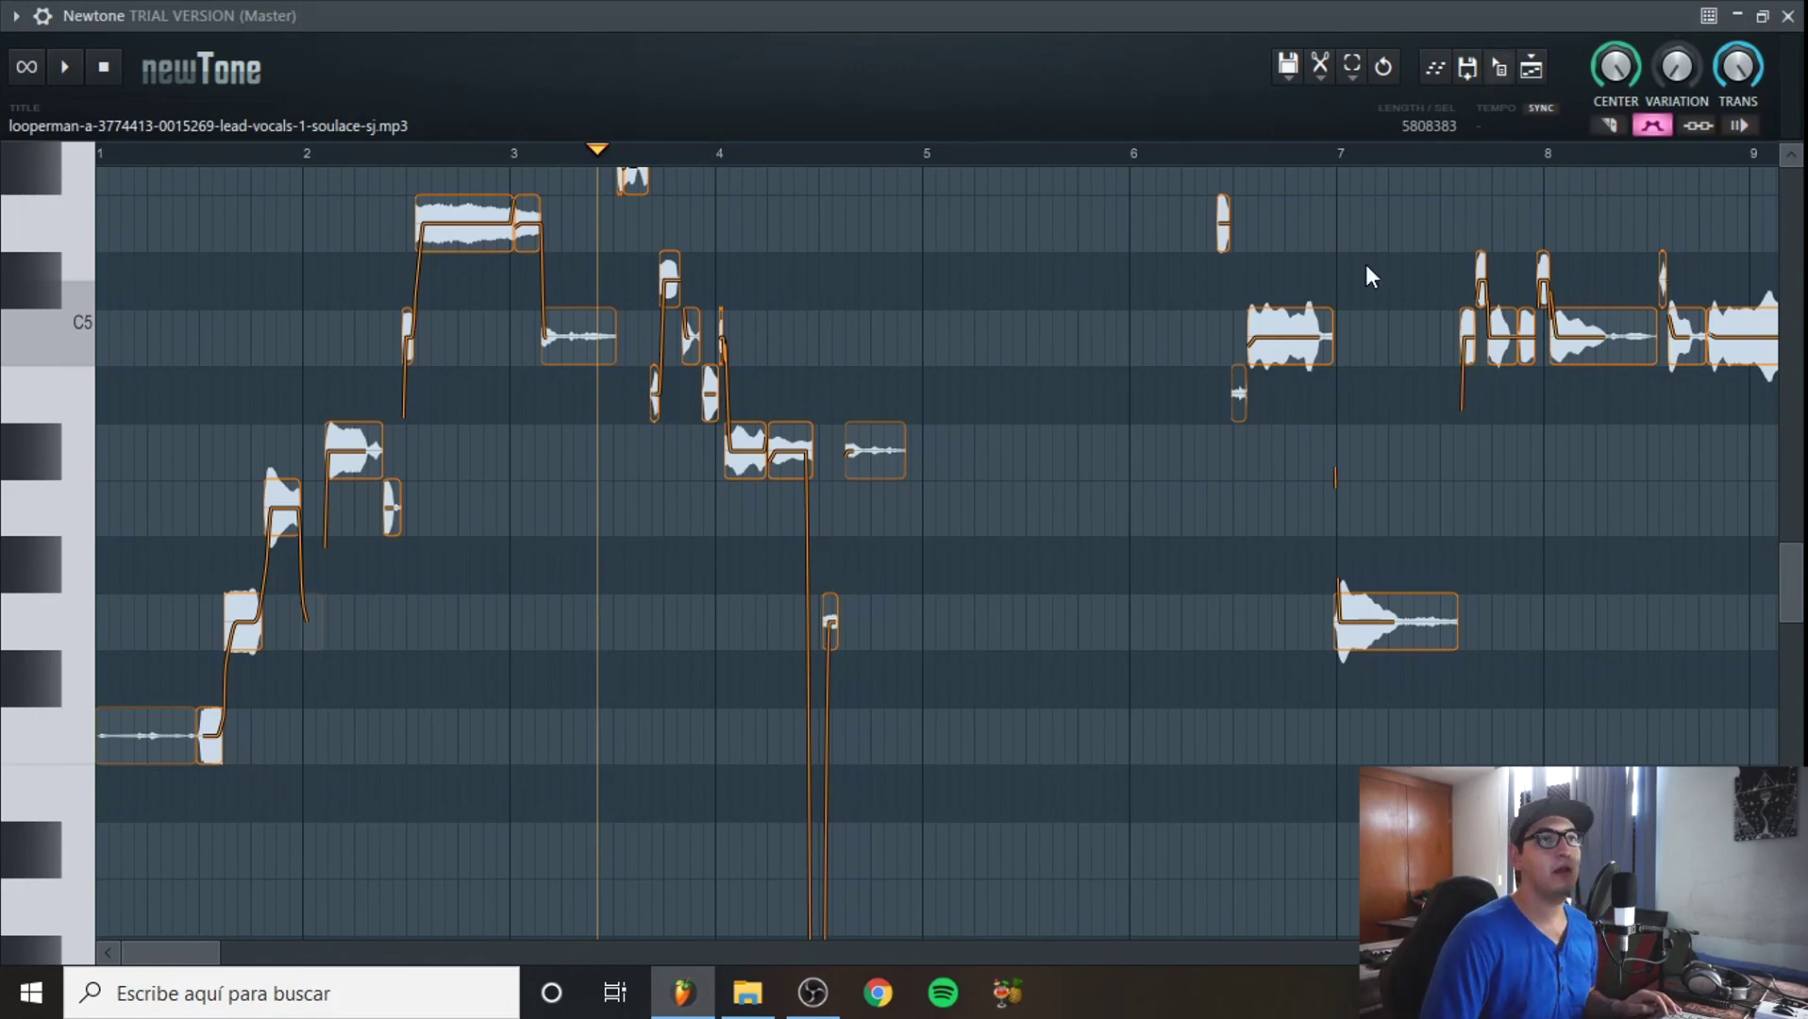
{"action": "left_click", "coordinate": [1609, 124]}
{"action": "left_click", "coordinate": [469, 222]}
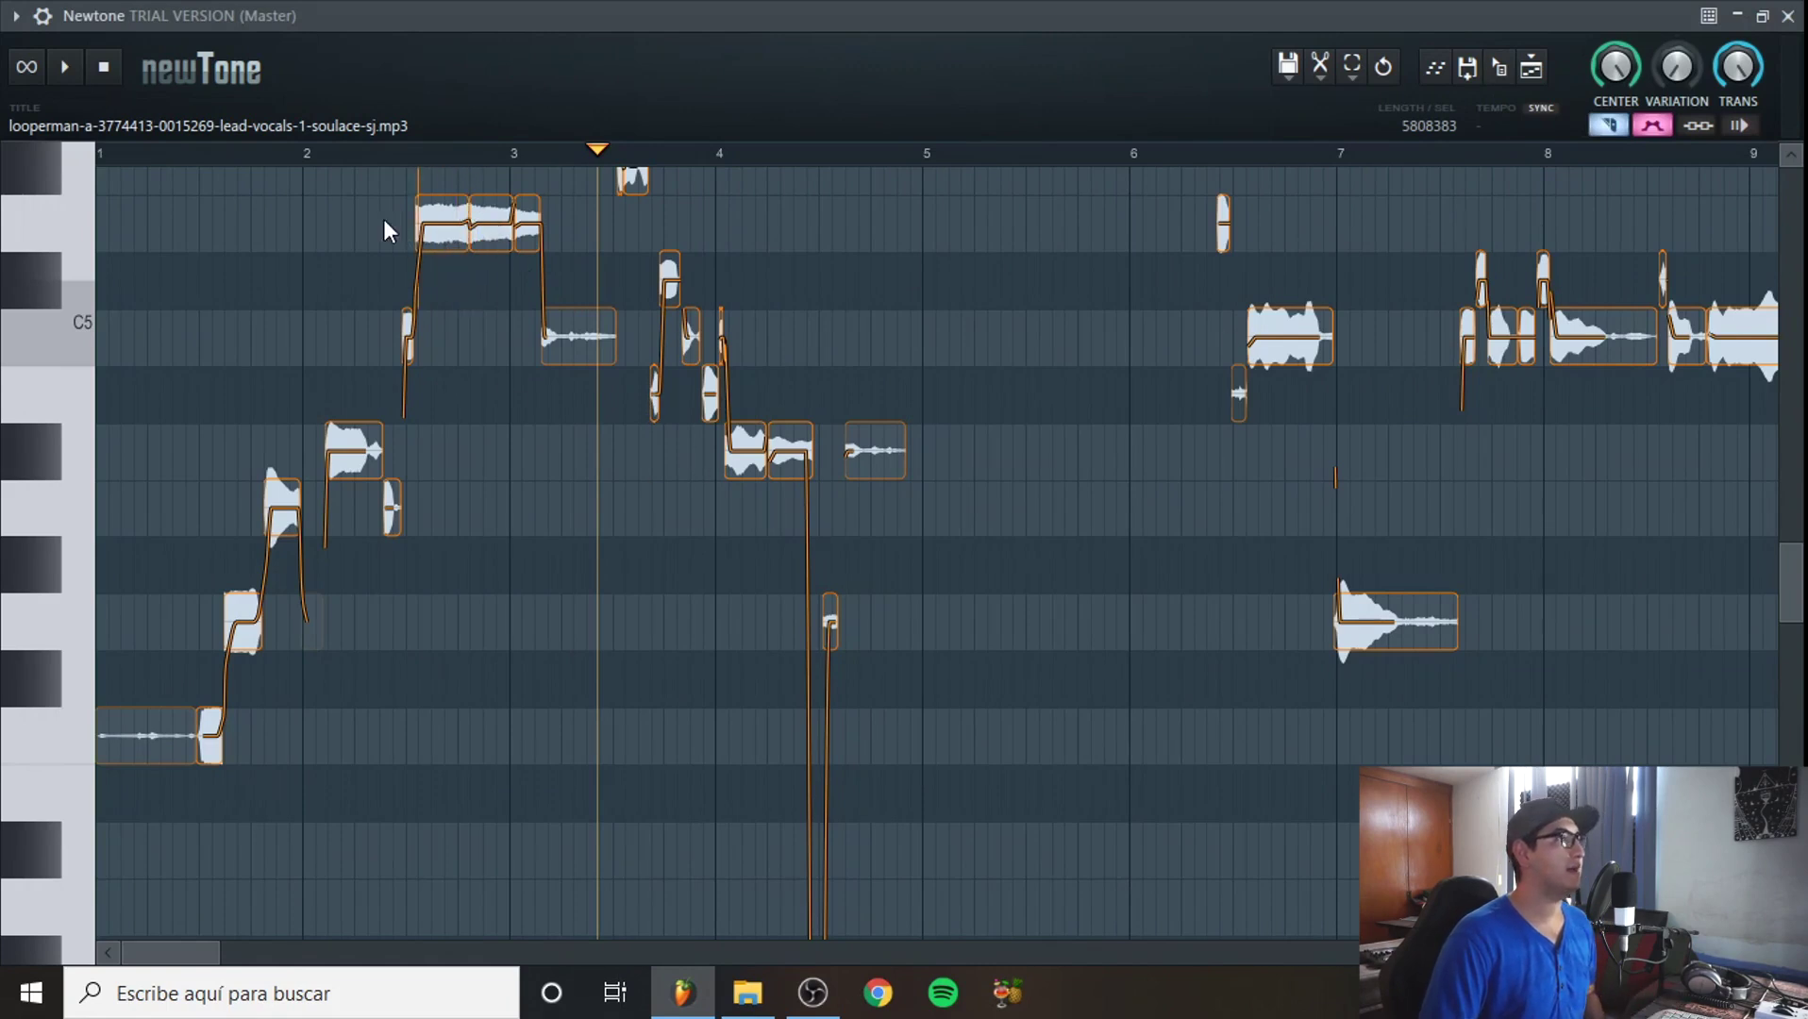
{"action": "left_click", "coordinate": [1609, 125]}
{"action": "left_click_drag", "start_coordinate": [492, 223], "coordinate": [494, 339]}
- Audition the edited vocal phrase in Newtone from bar 2
{"action": "left_click", "coordinate": [376, 260]}
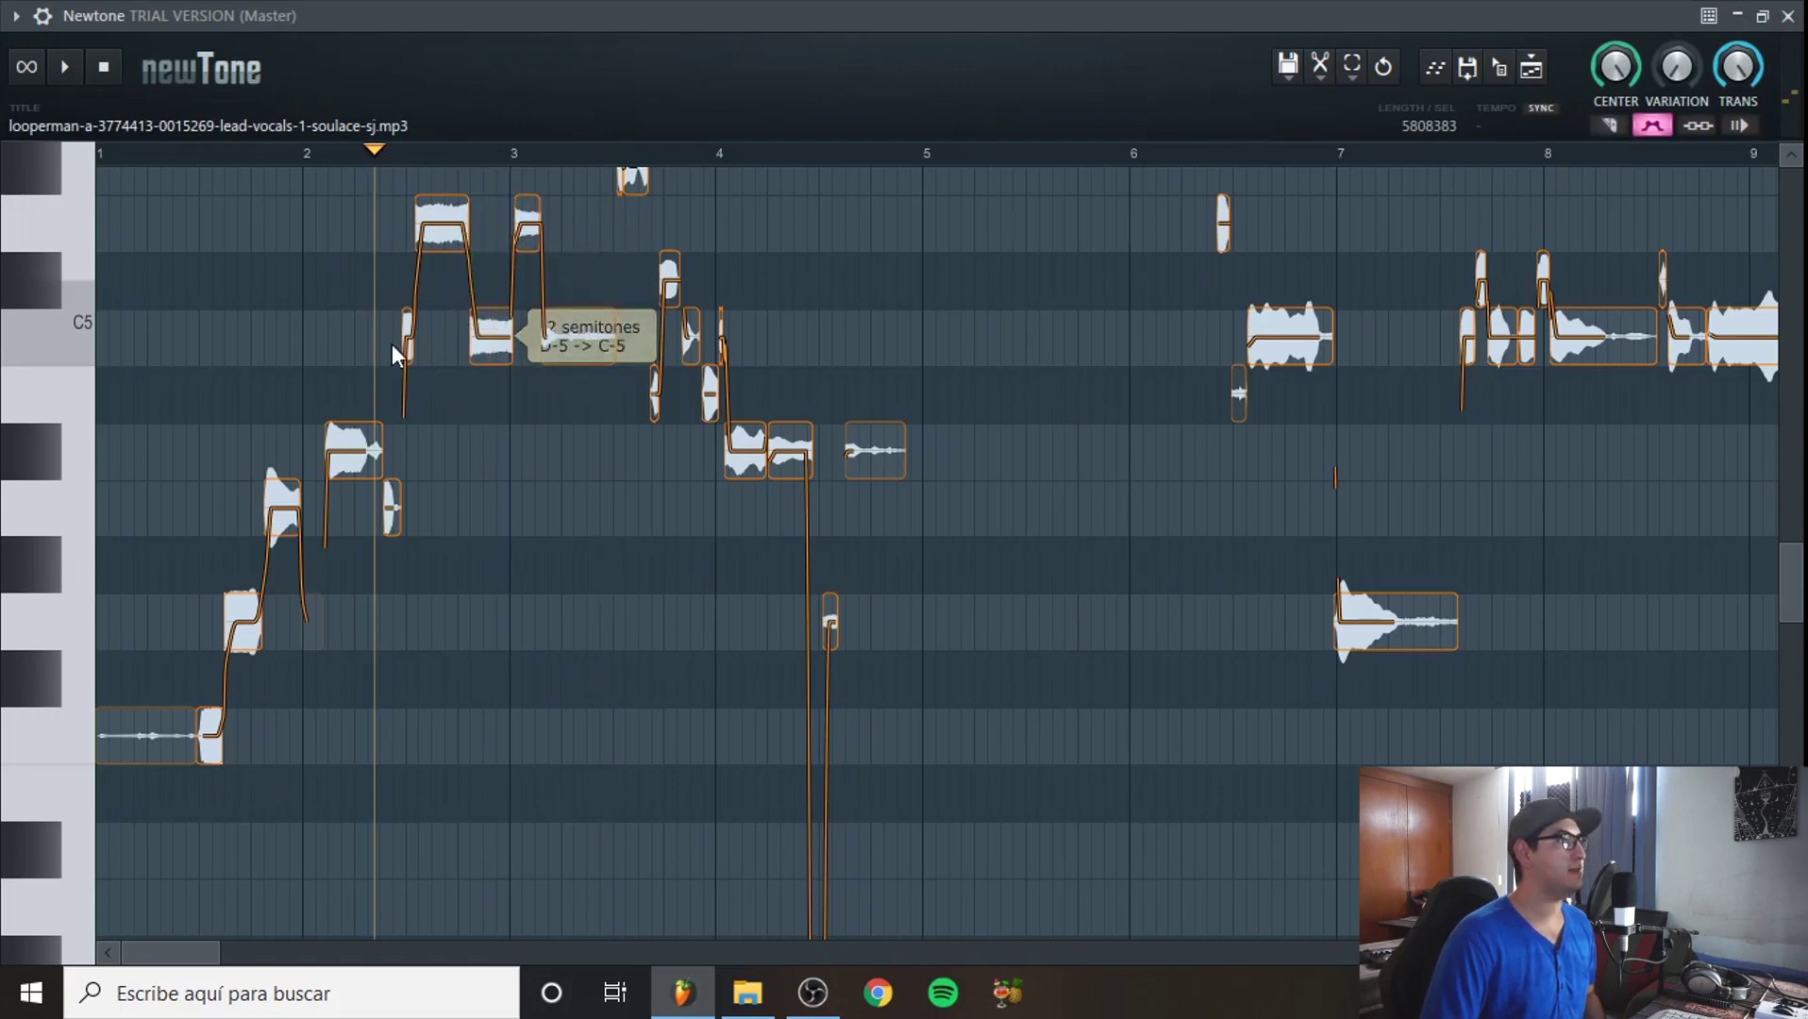
{"action": "left_click", "coordinate": [310, 292]}
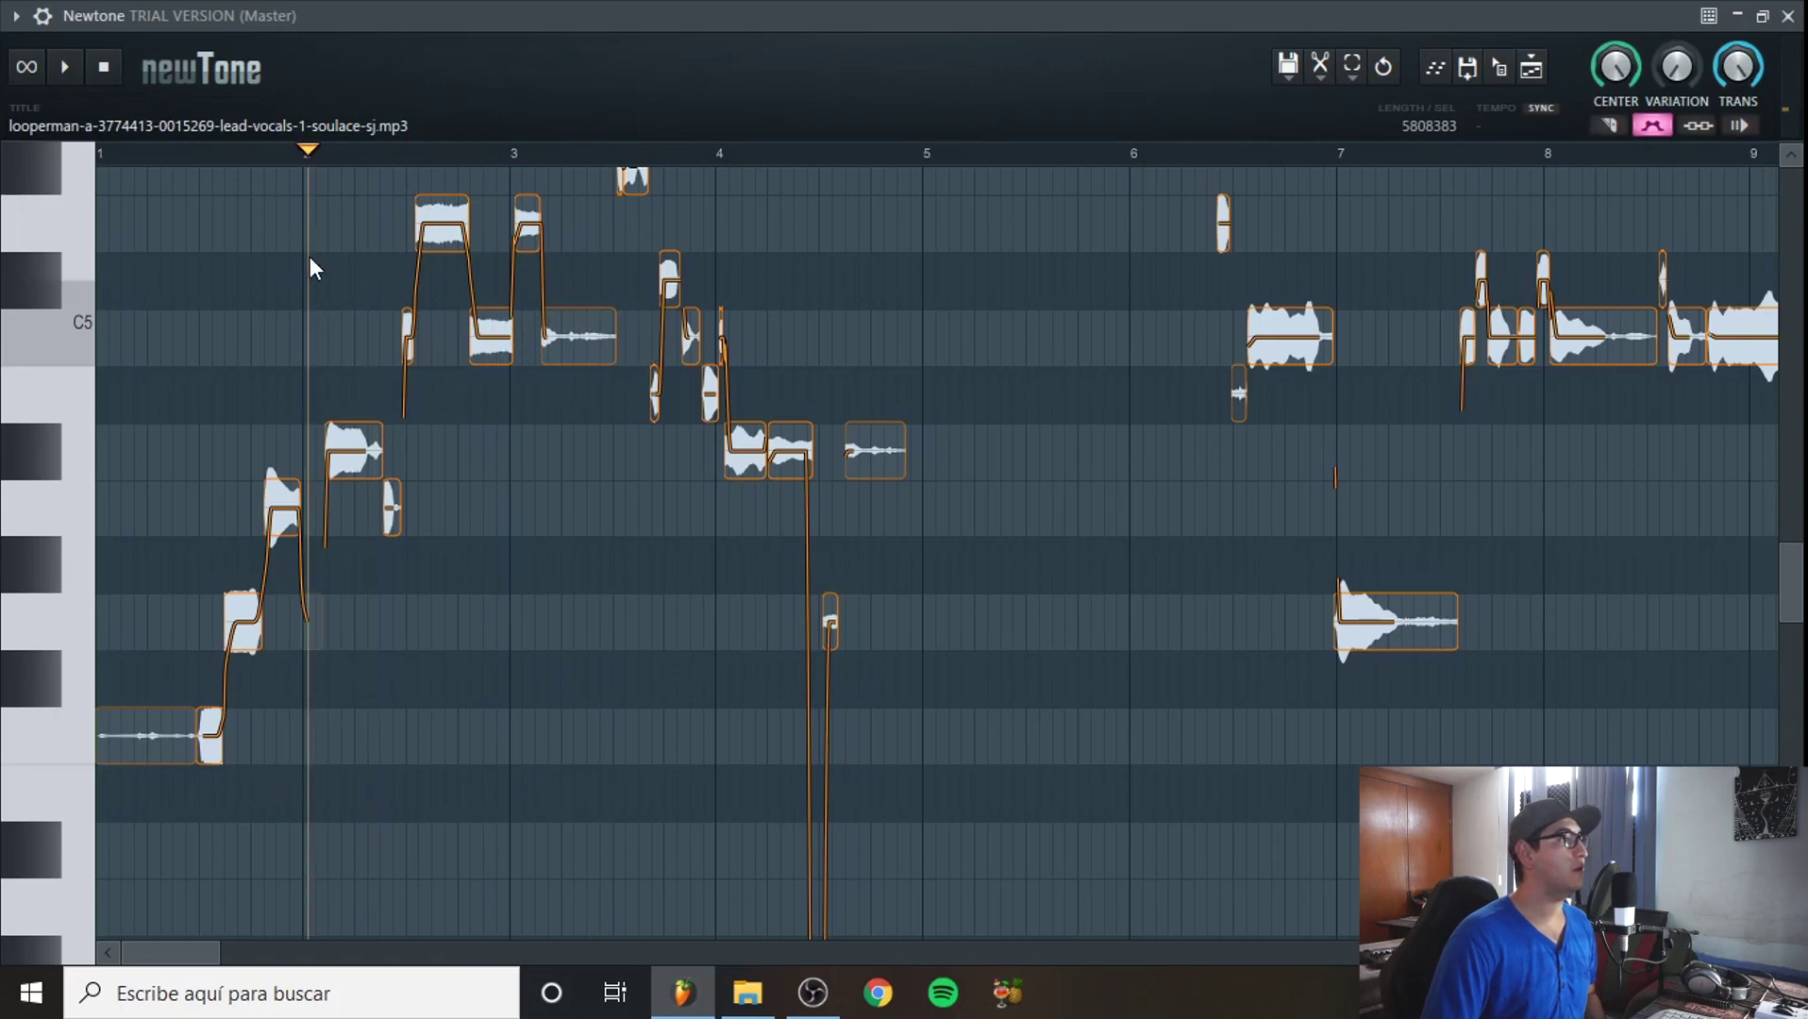
{"action": "left_click", "coordinate": [67, 67]}
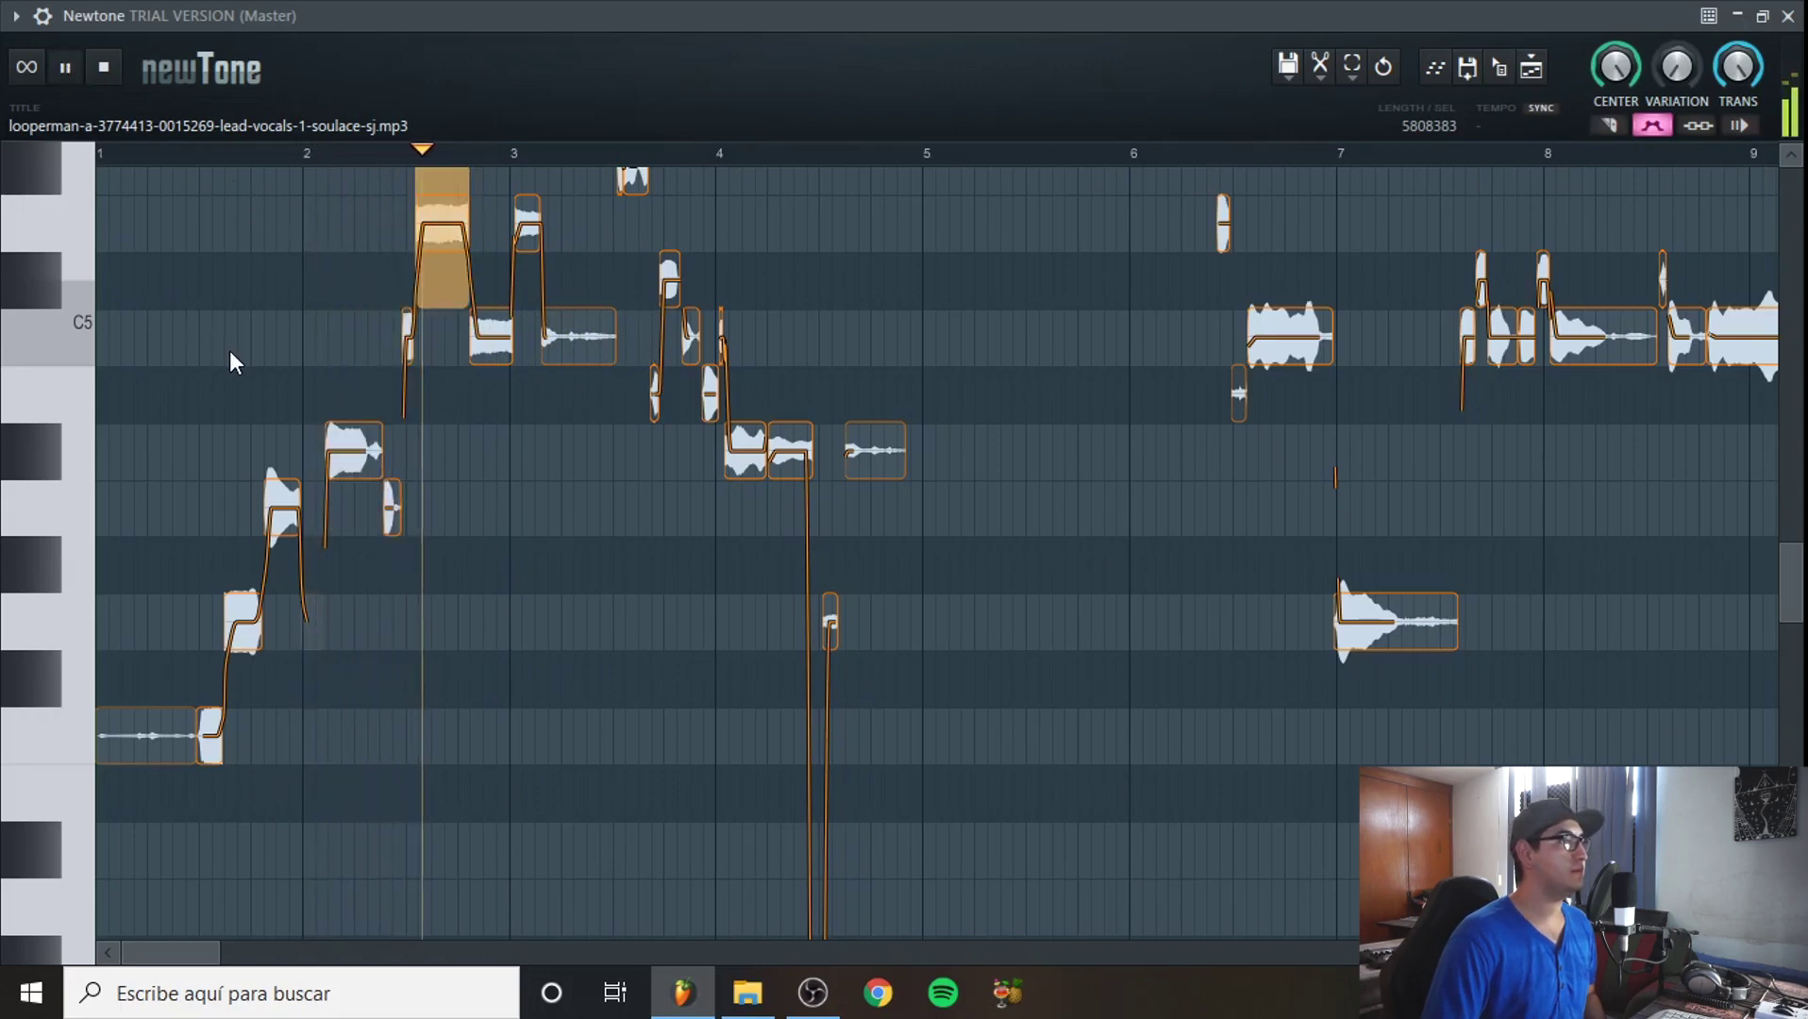
{"action": "key", "text": "space"}
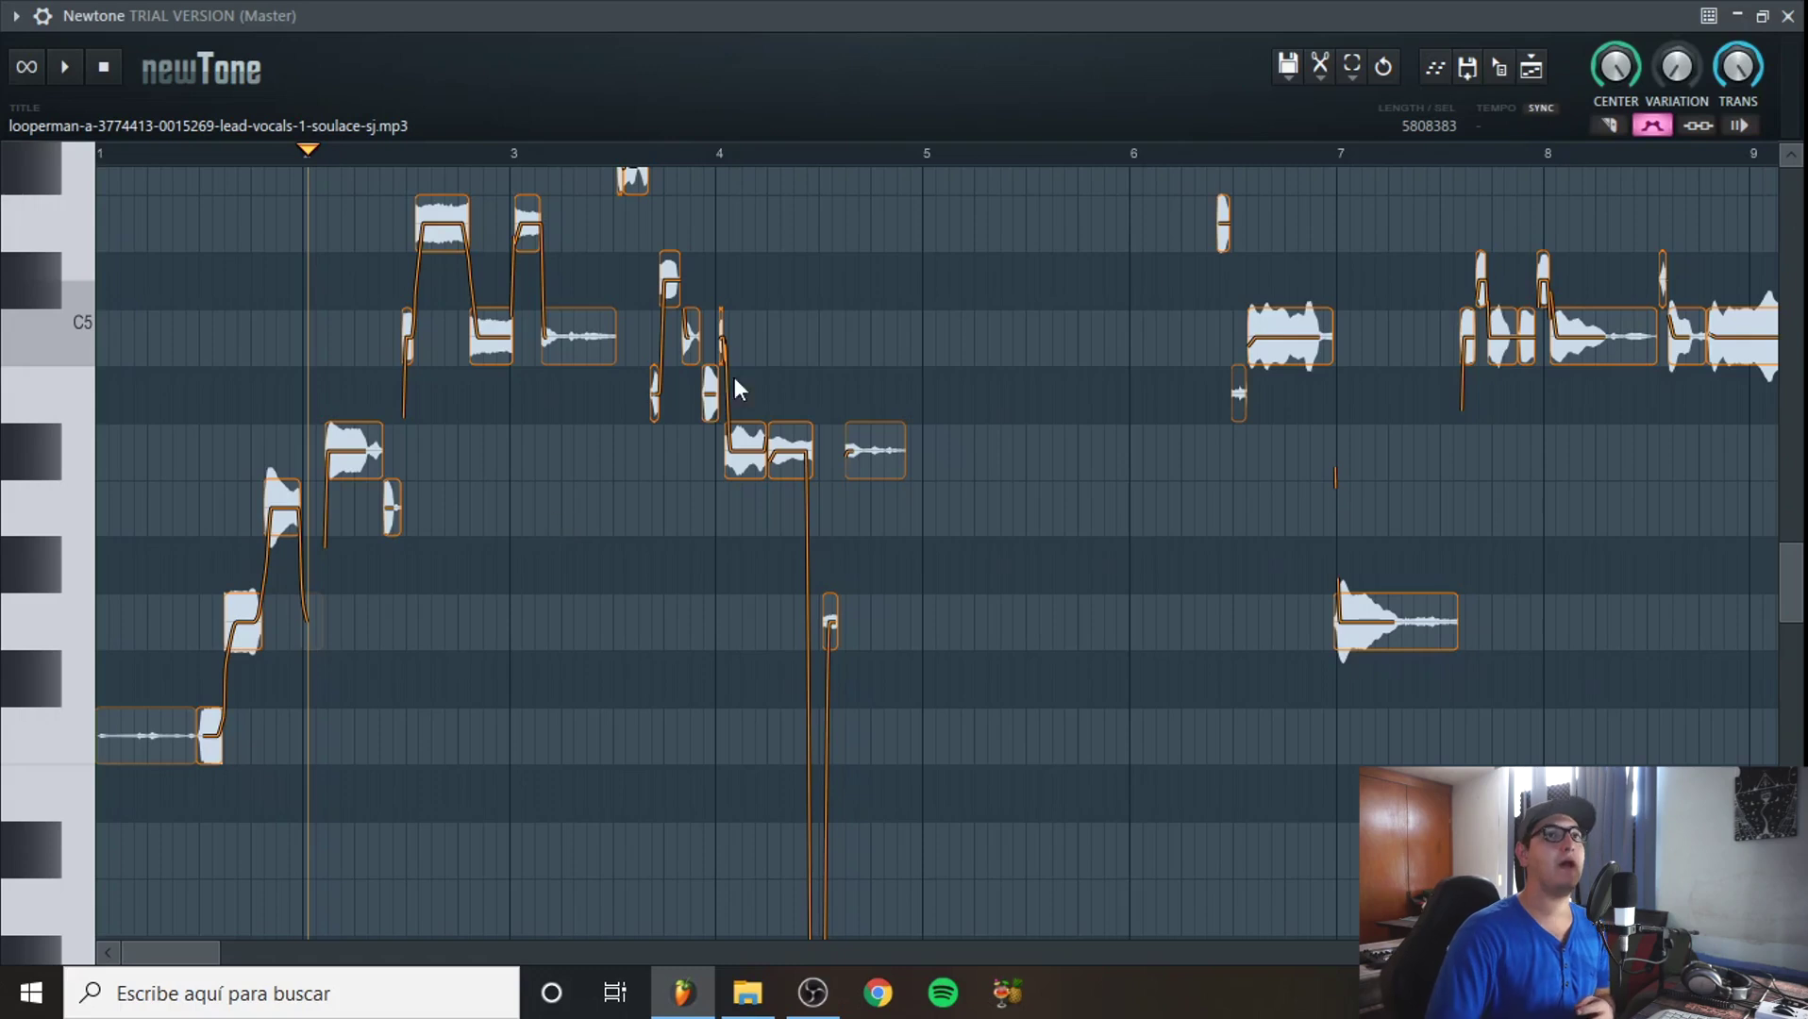
- Close Newtone, show the playlist, and return to the mixer to view the Master track's Newtone again
{"action": "left_click", "coordinate": [1787, 16]}
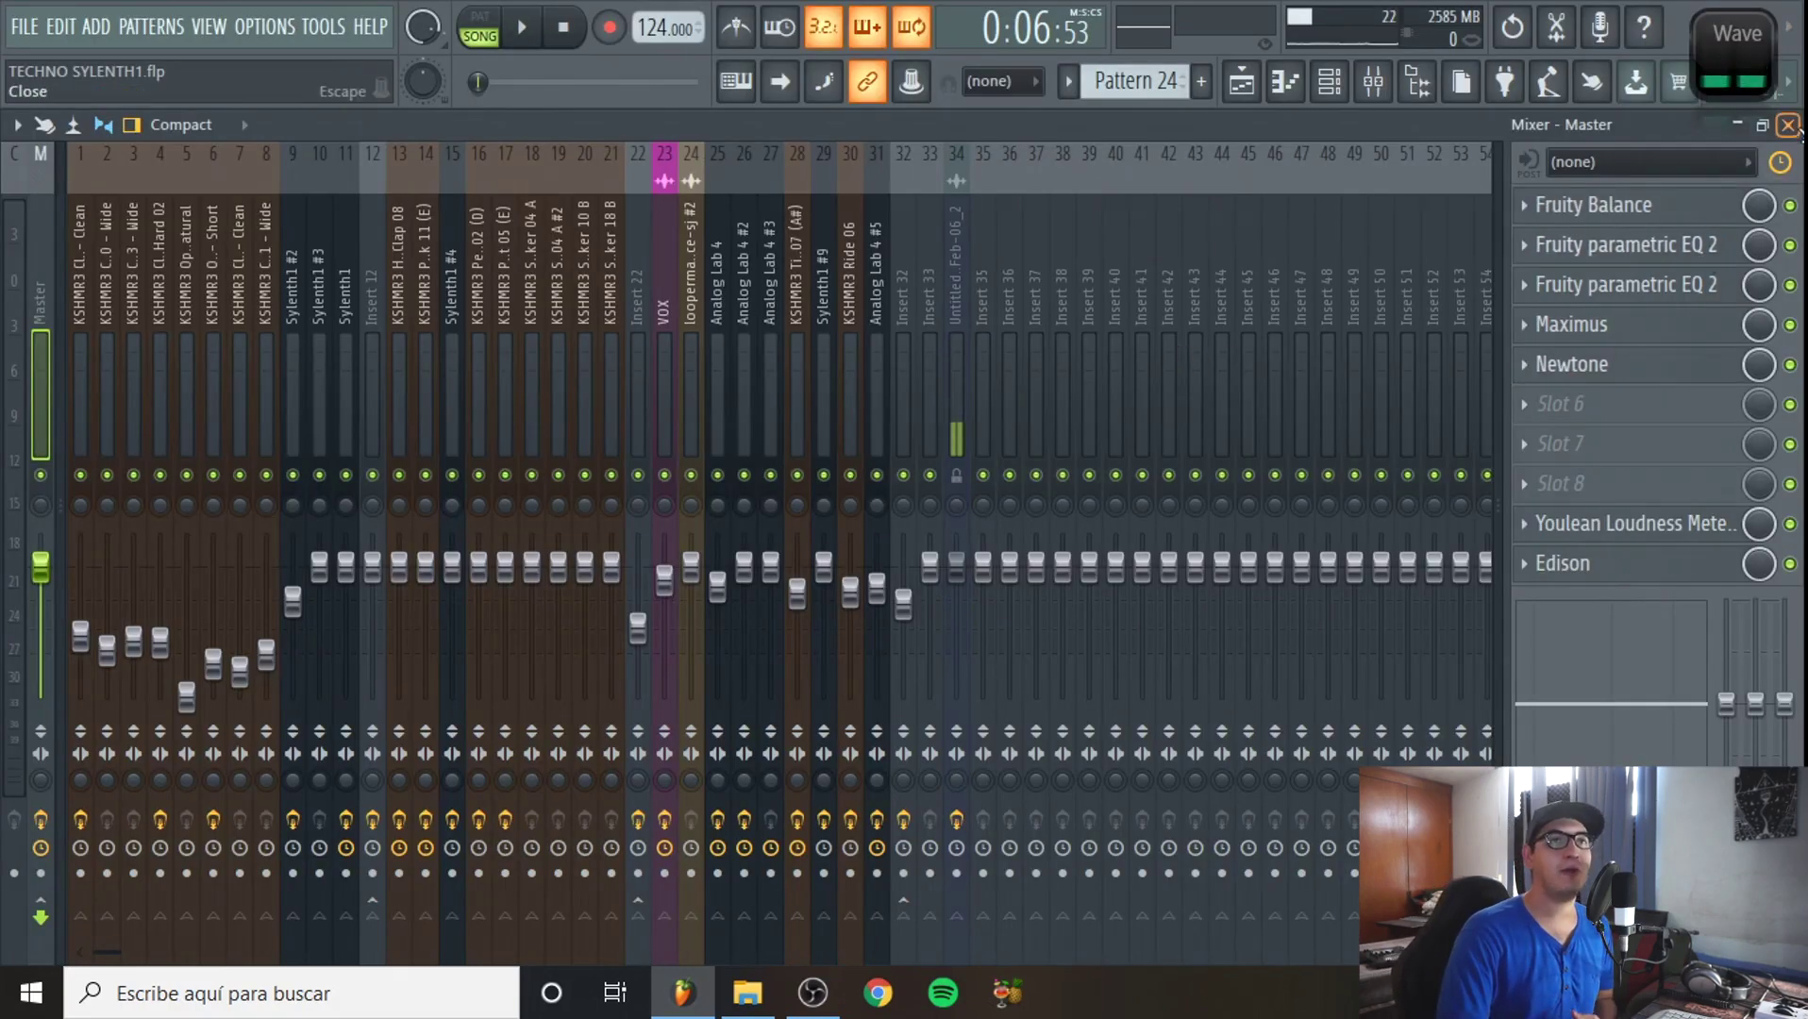
{"action": "left_click", "coordinate": [1787, 125]}
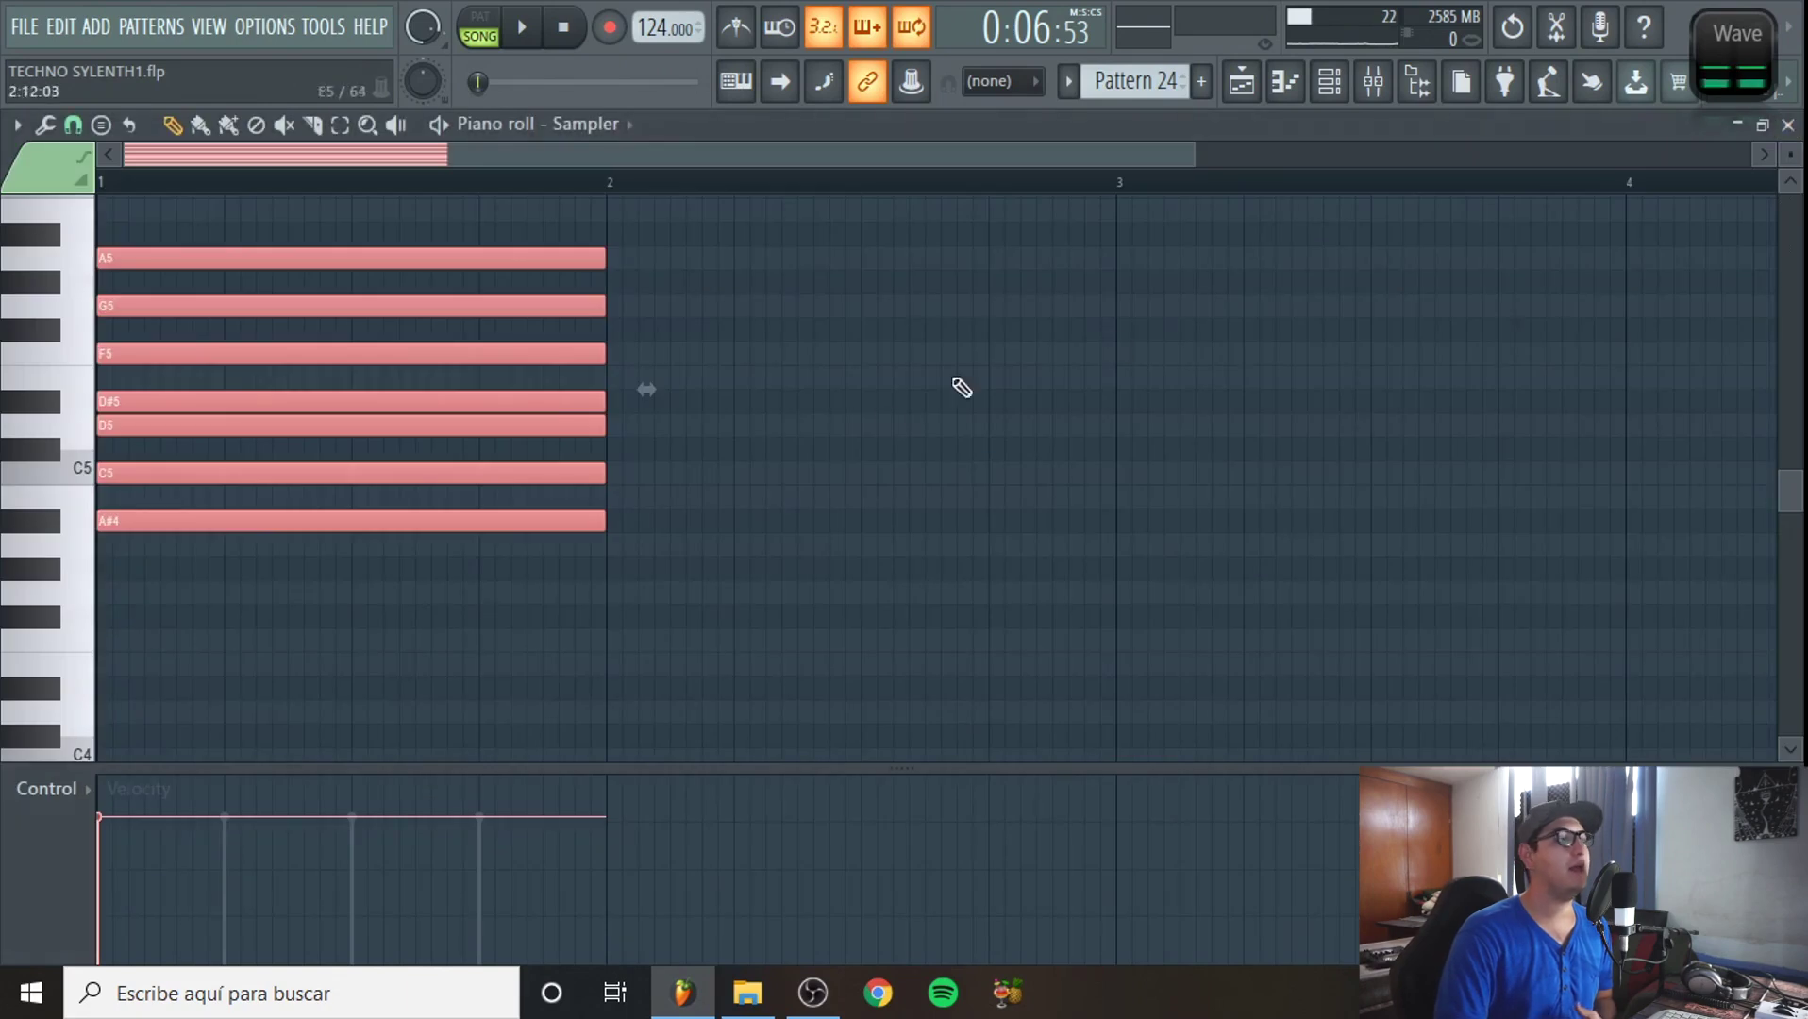
{"action": "left_click", "coordinate": [1244, 82]}
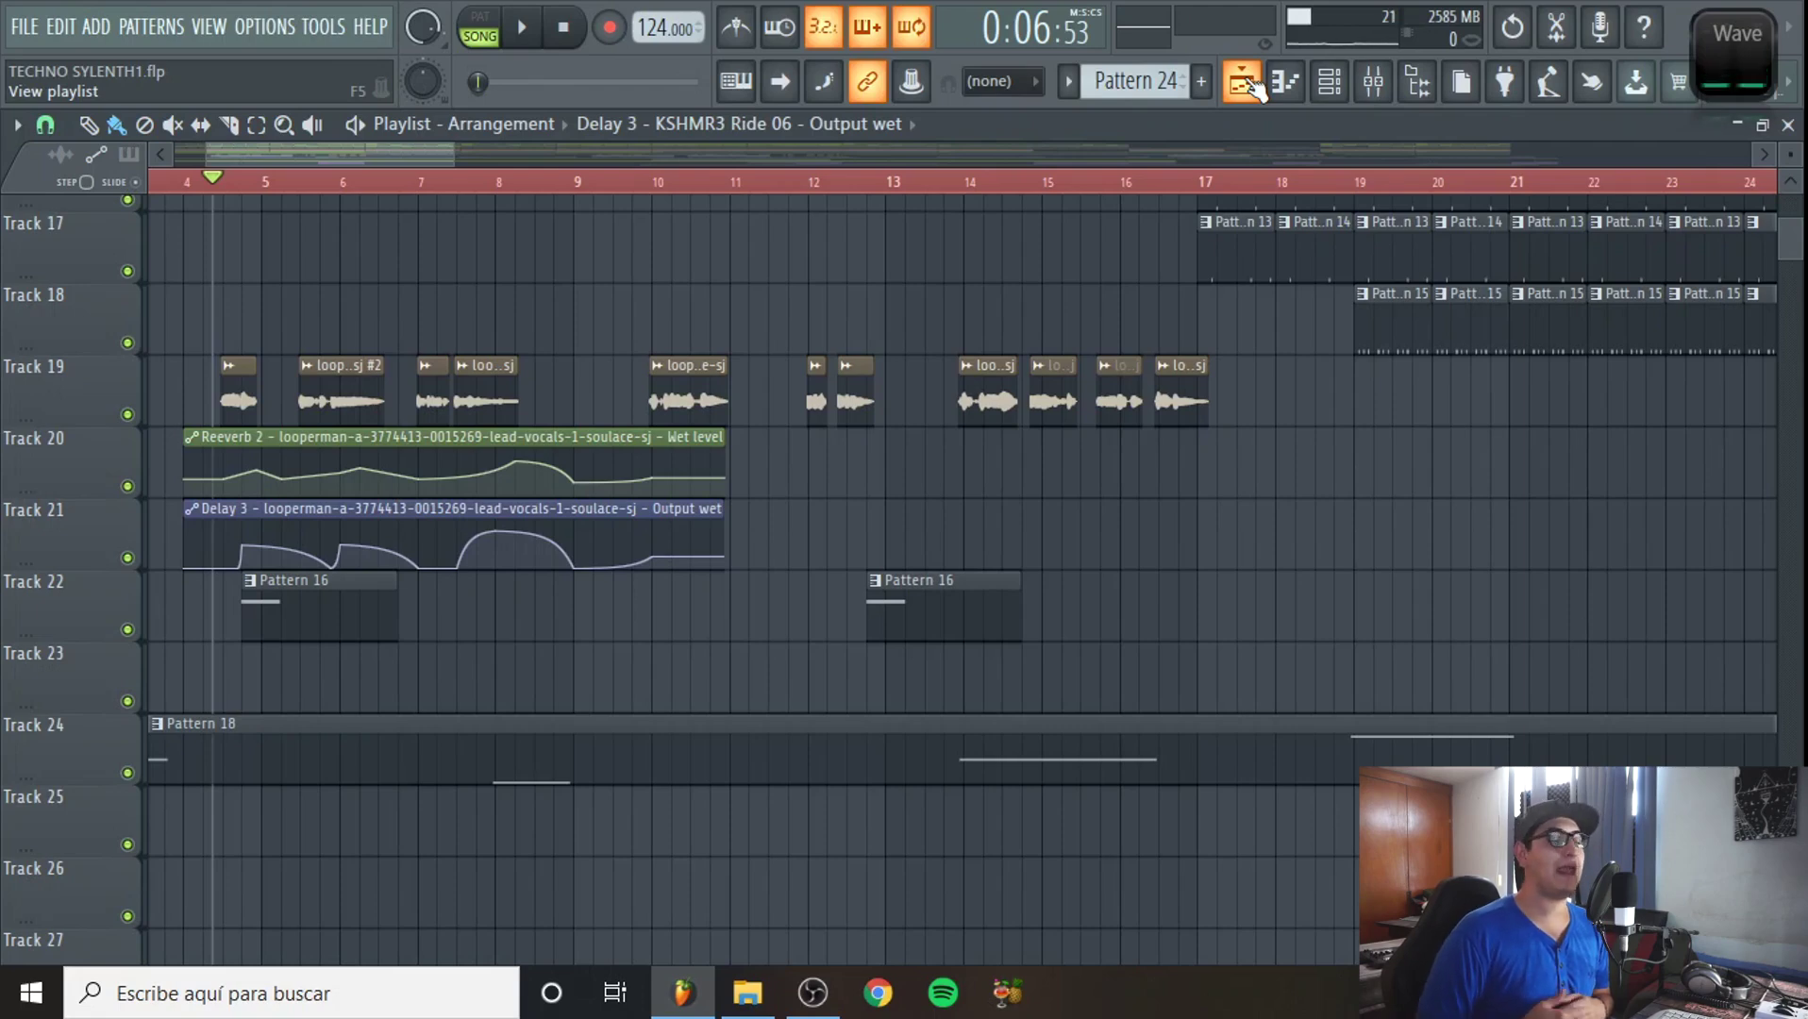
{"action": "left_click", "coordinate": [1373, 81]}
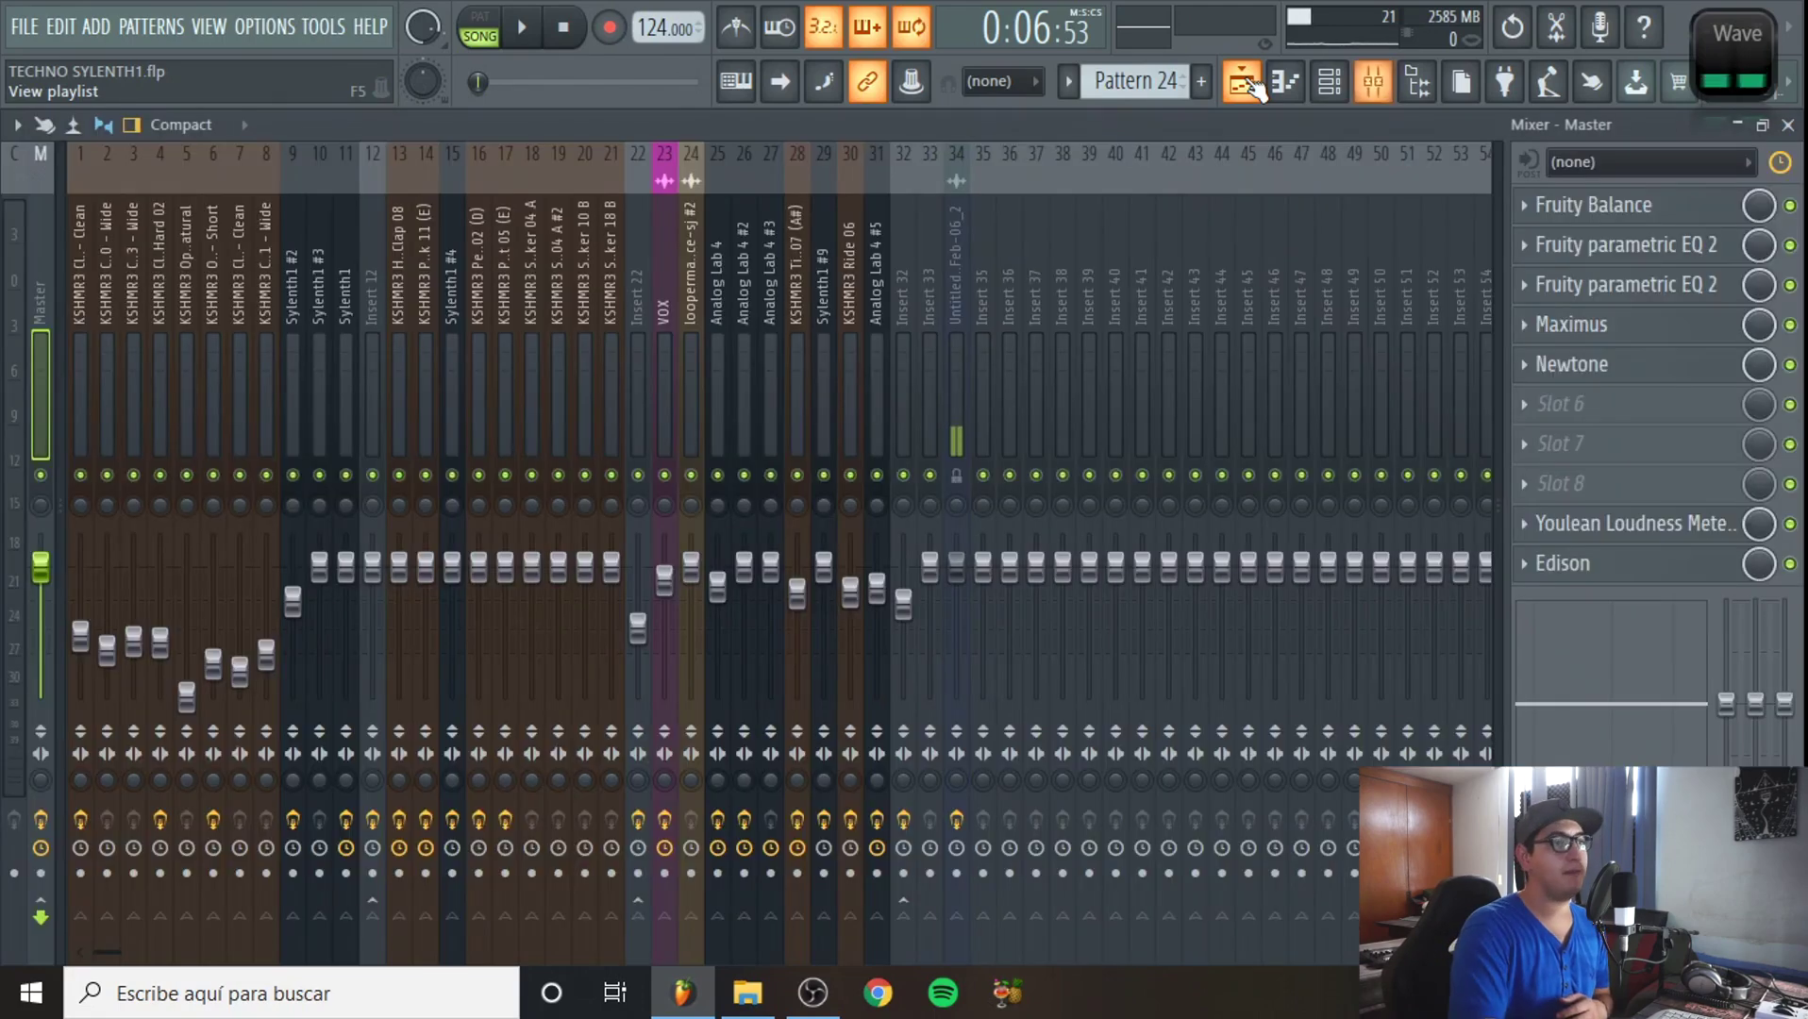
{"action": "left_click", "coordinate": [1630, 377]}
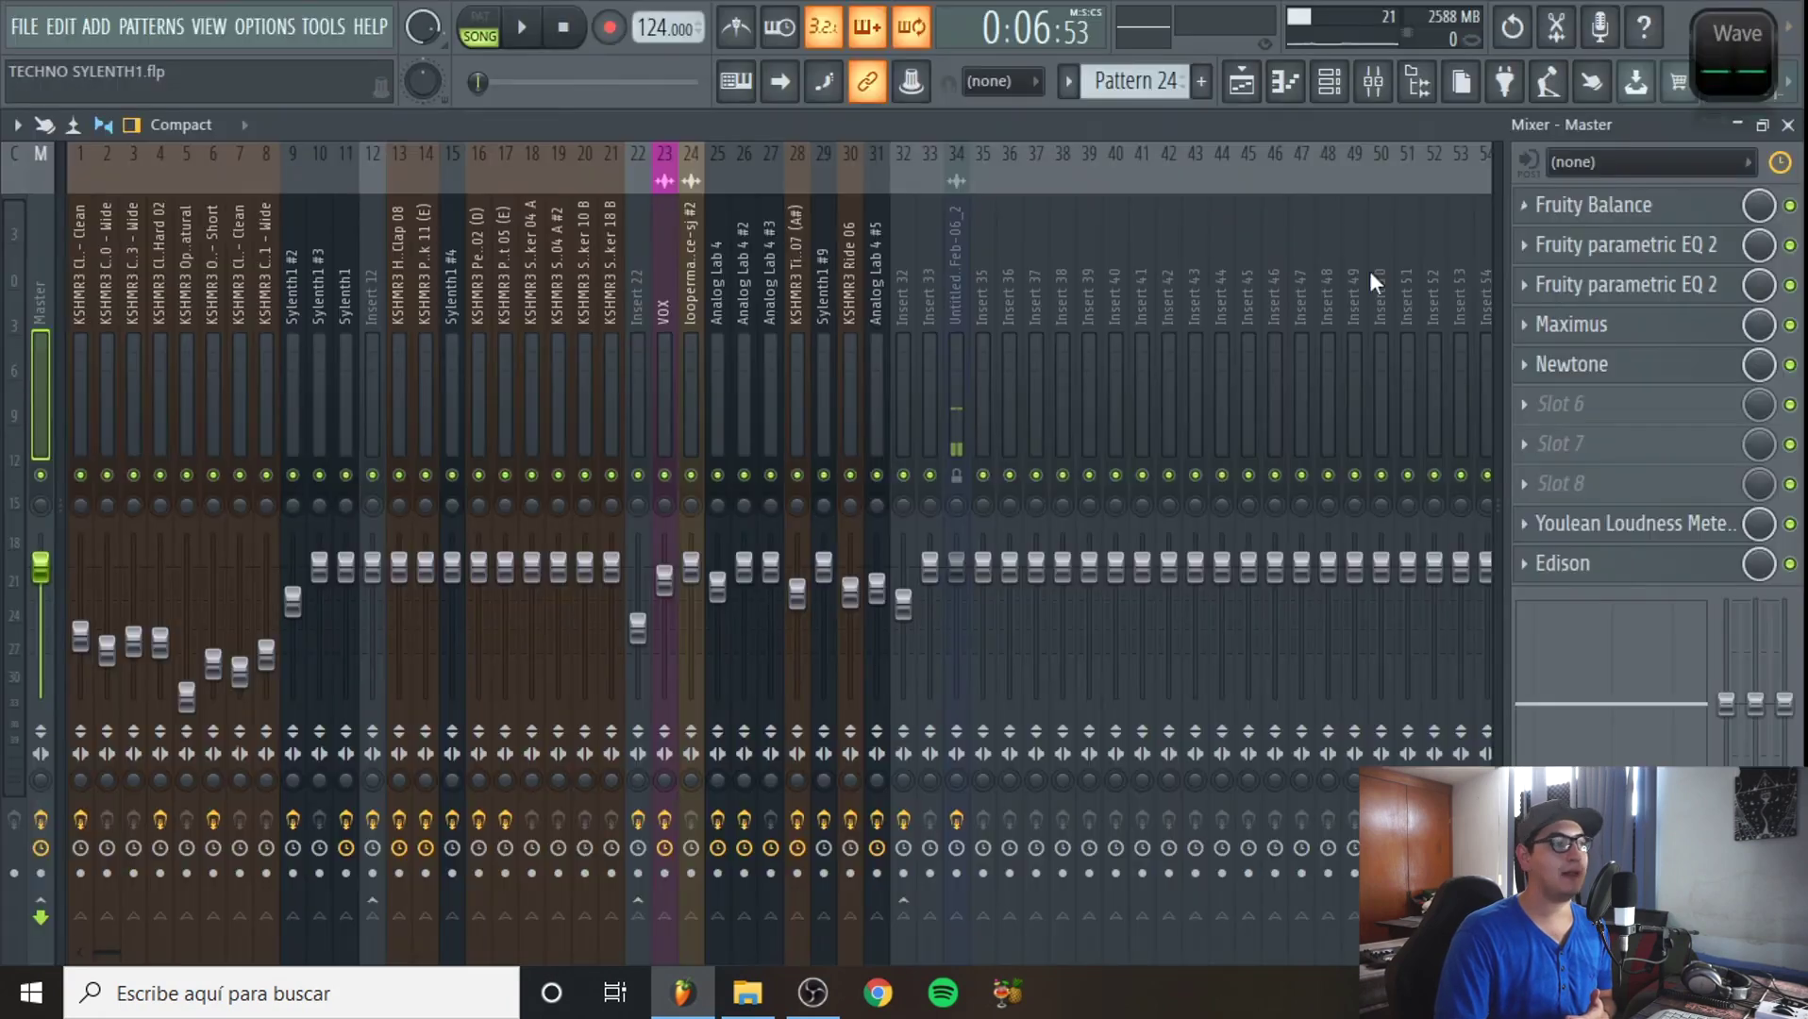
{"action": "left_click", "coordinate": [1789, 15]}
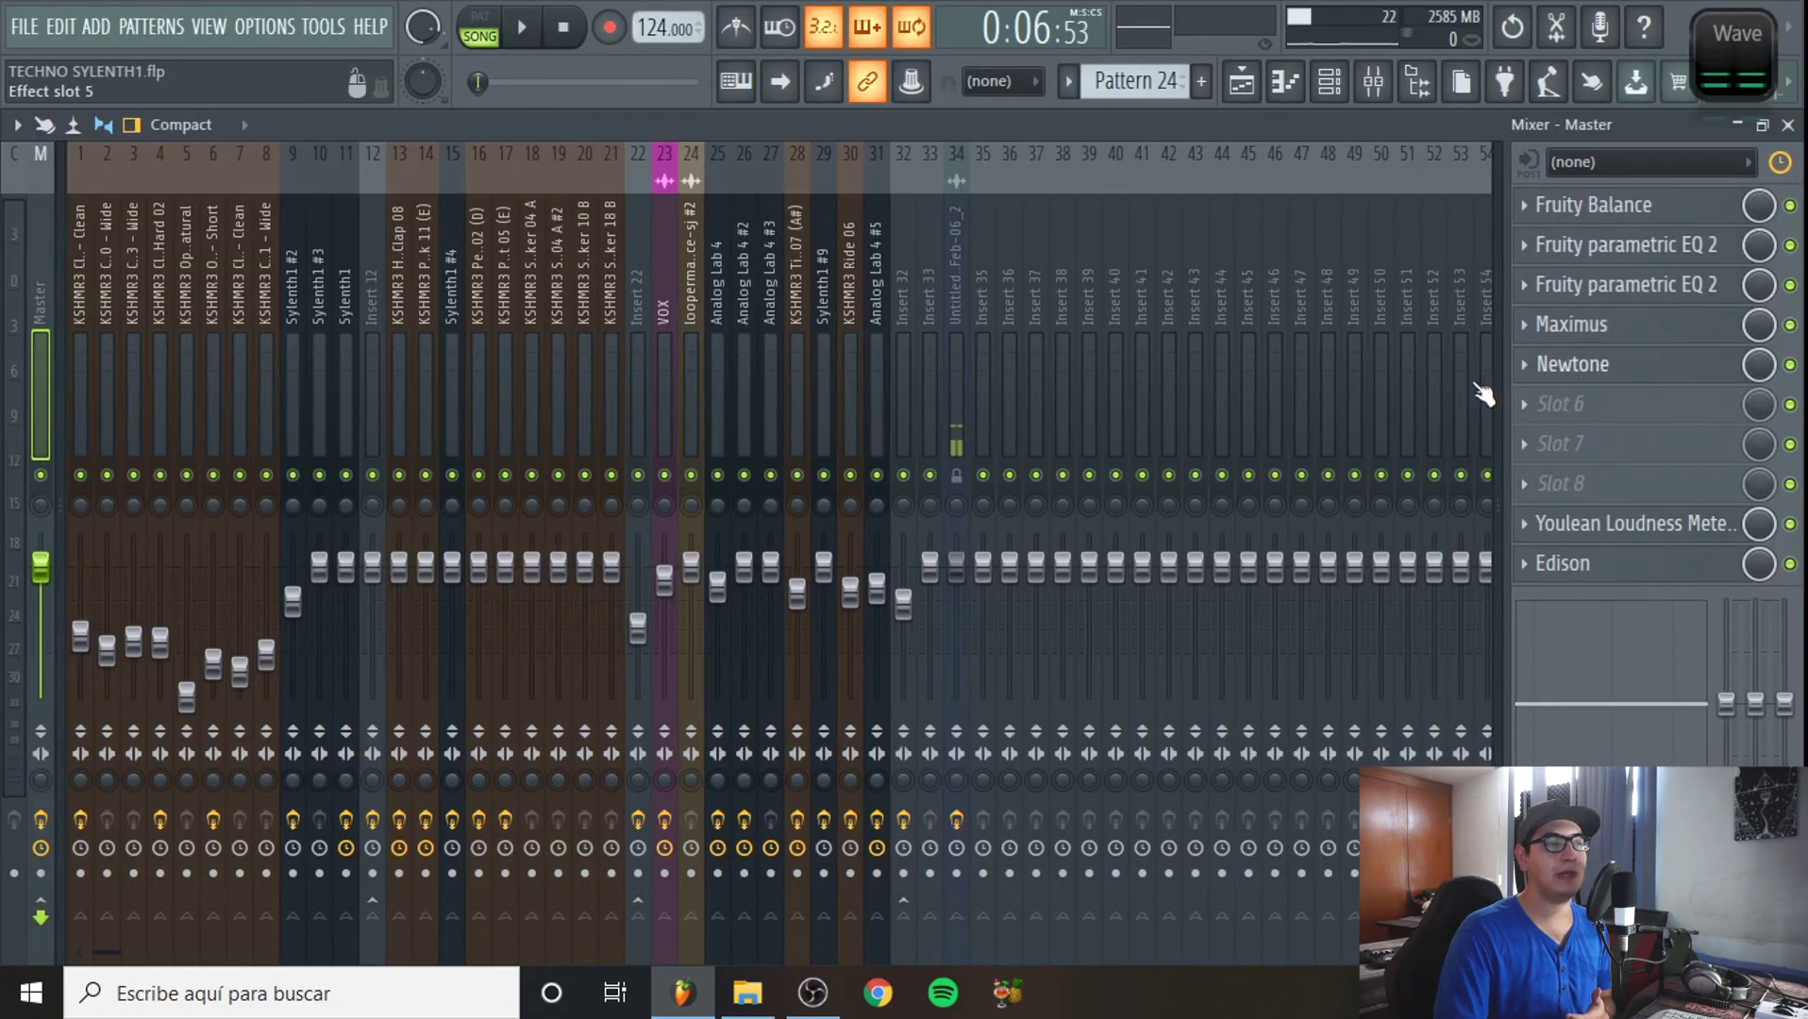
- Review the effects on the VOX track and look at the Master track's Newtone notes again
{"action": "left_click", "coordinate": [664, 387]}
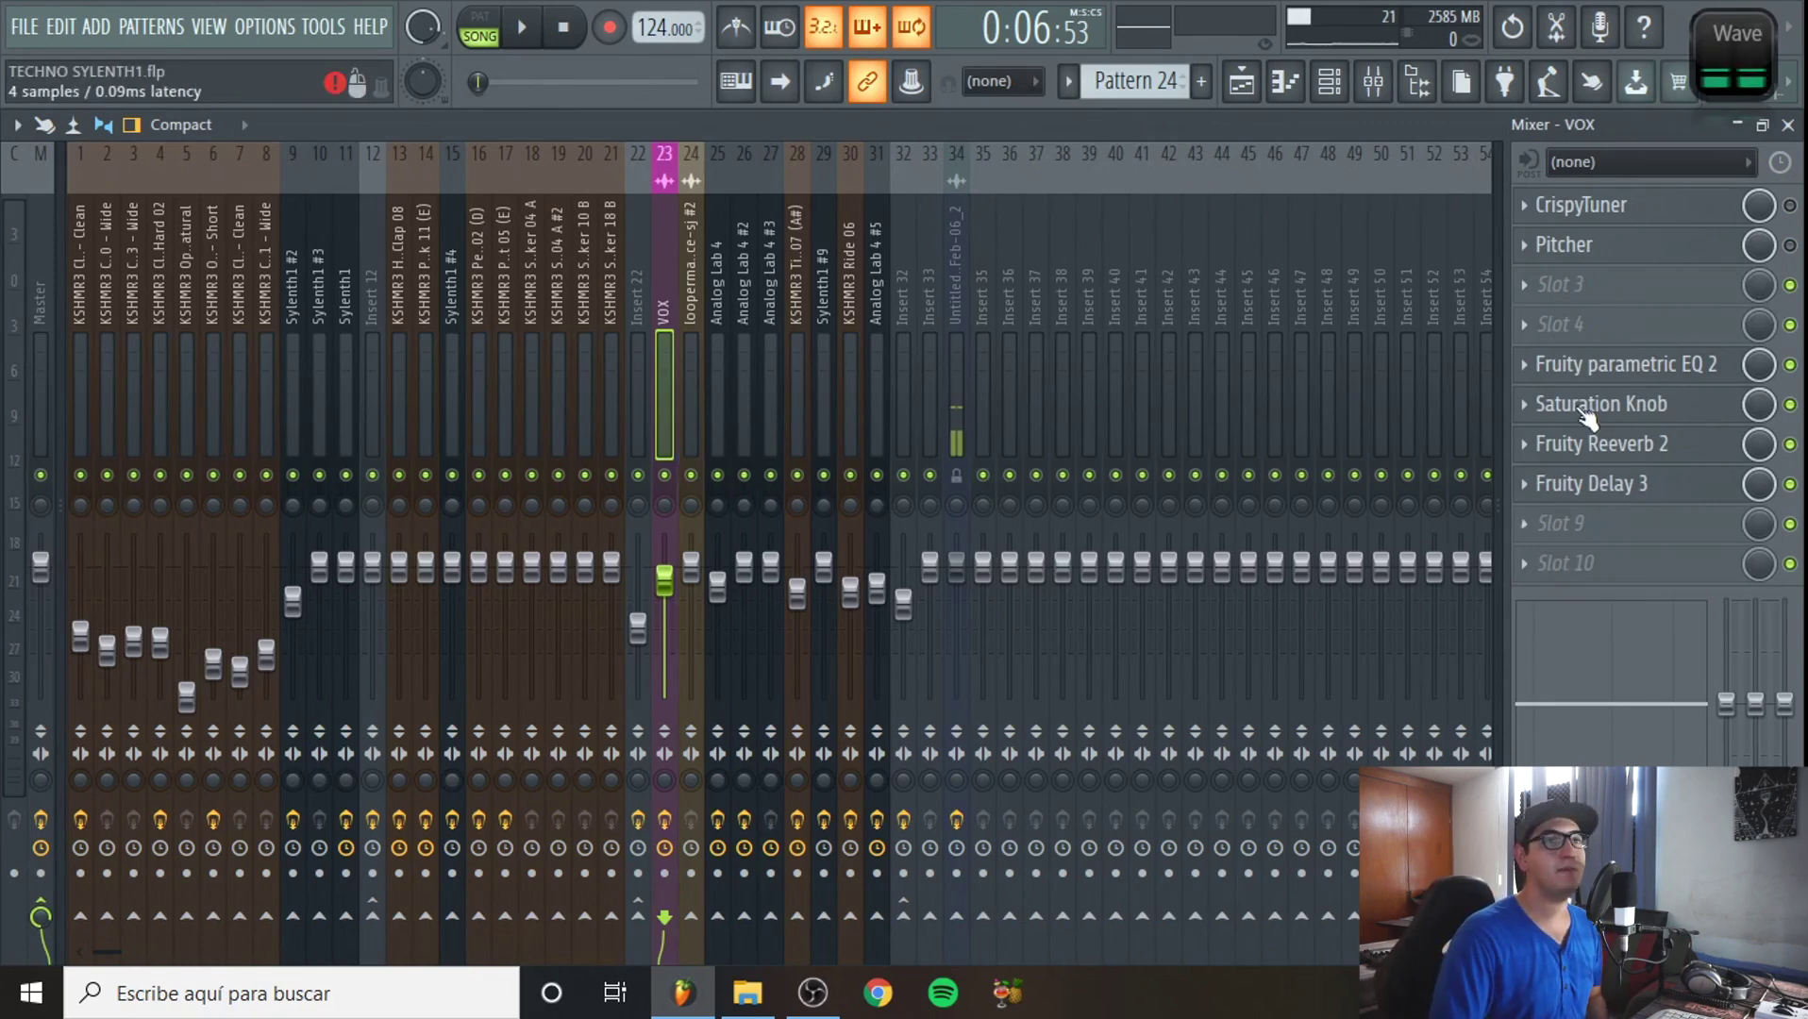
{"action": "left_click", "coordinate": [42, 382]}
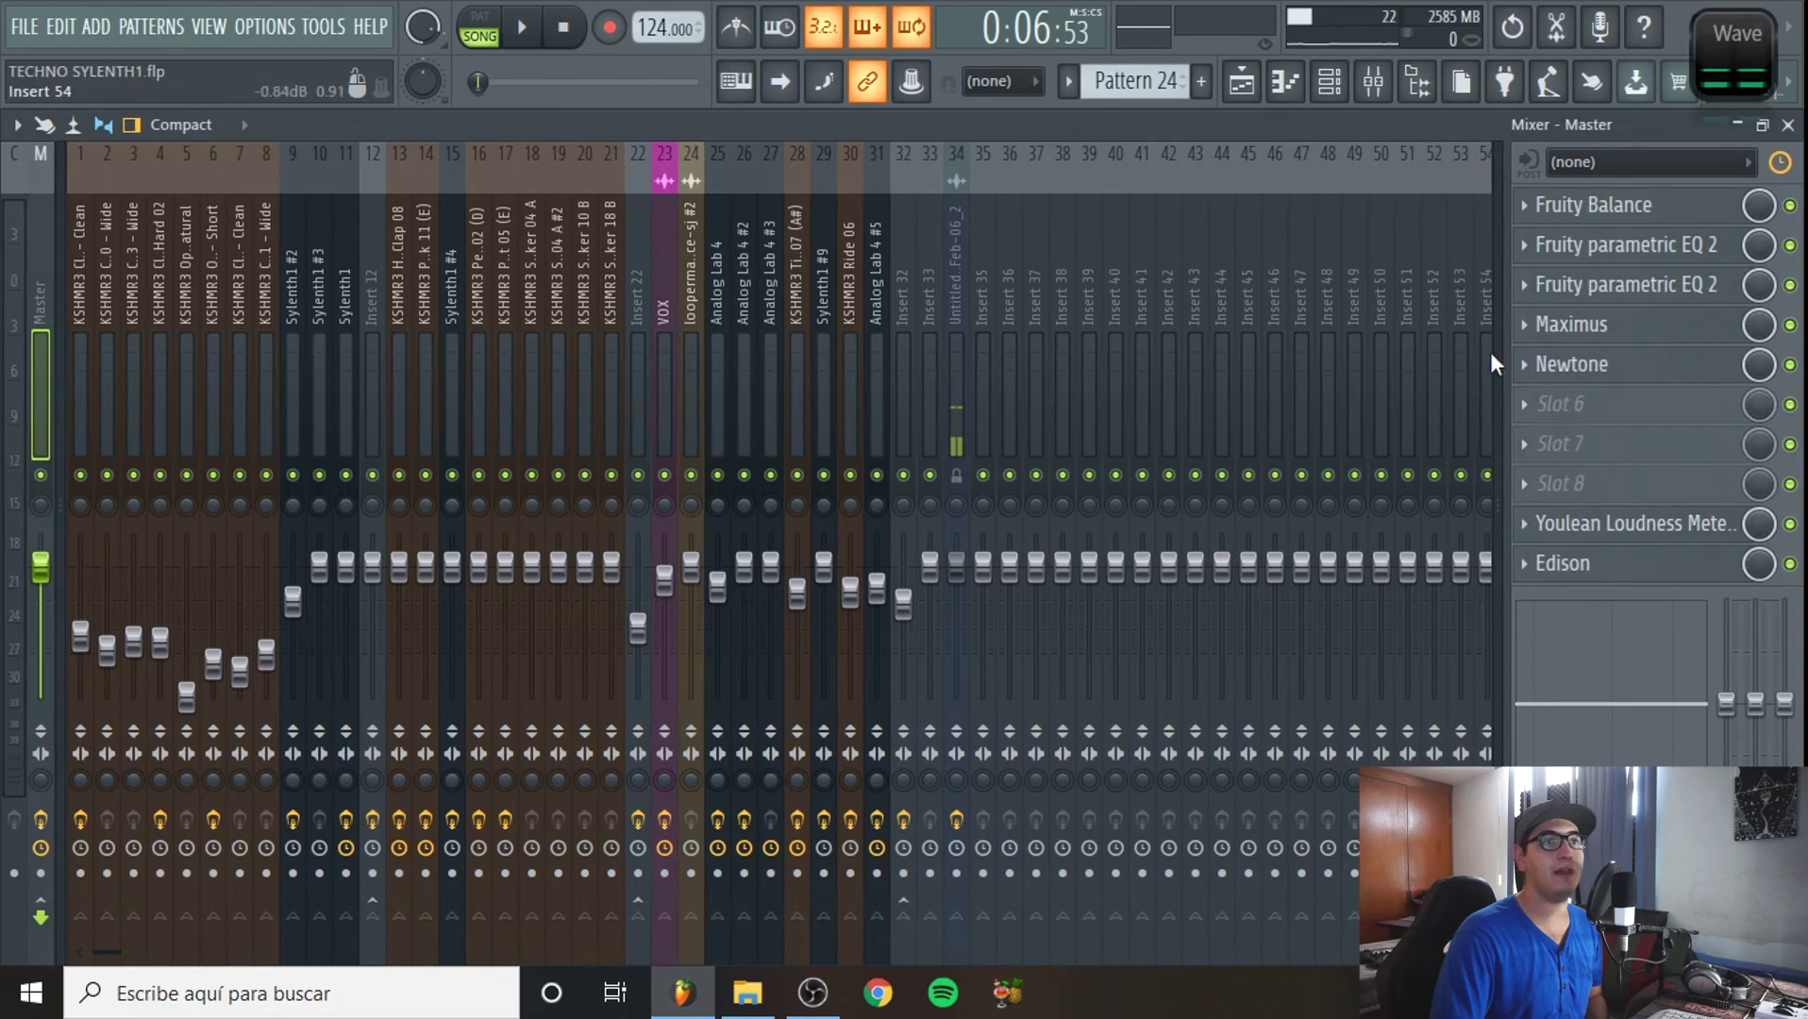
{"action": "left_click", "coordinate": [1571, 365]}
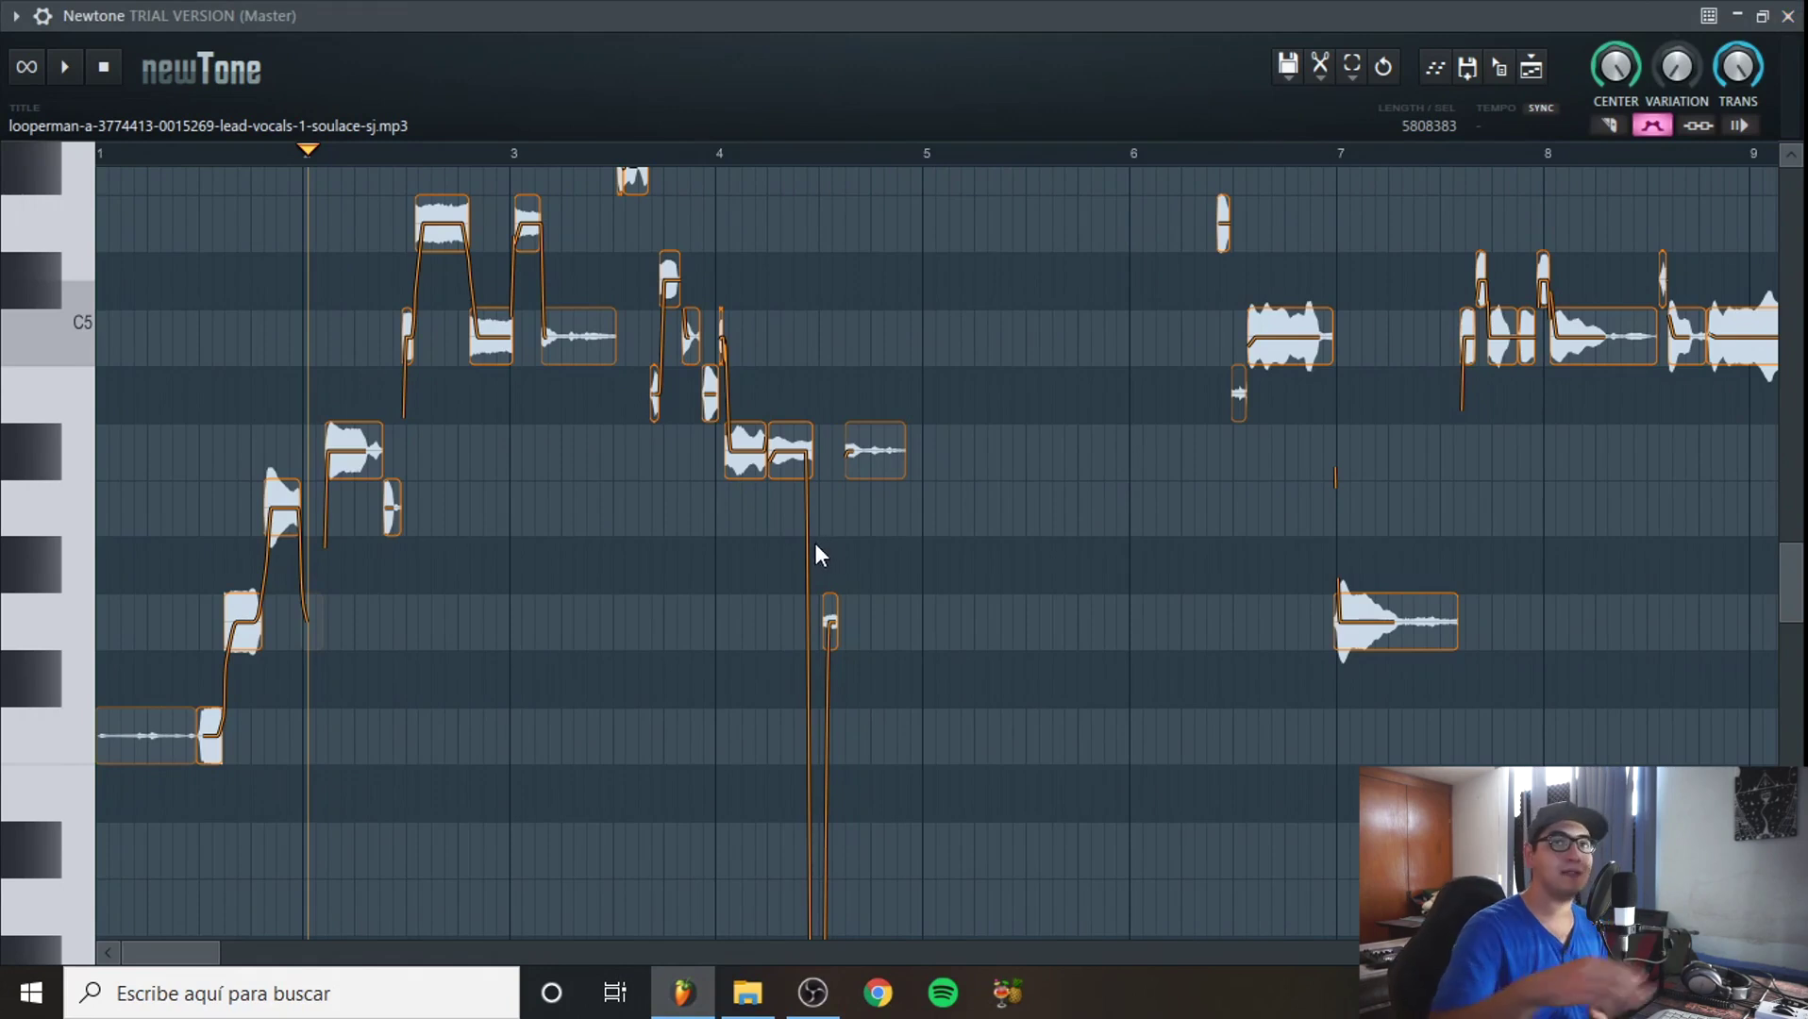
{"action": "left_click", "coordinate": [1791, 15]}
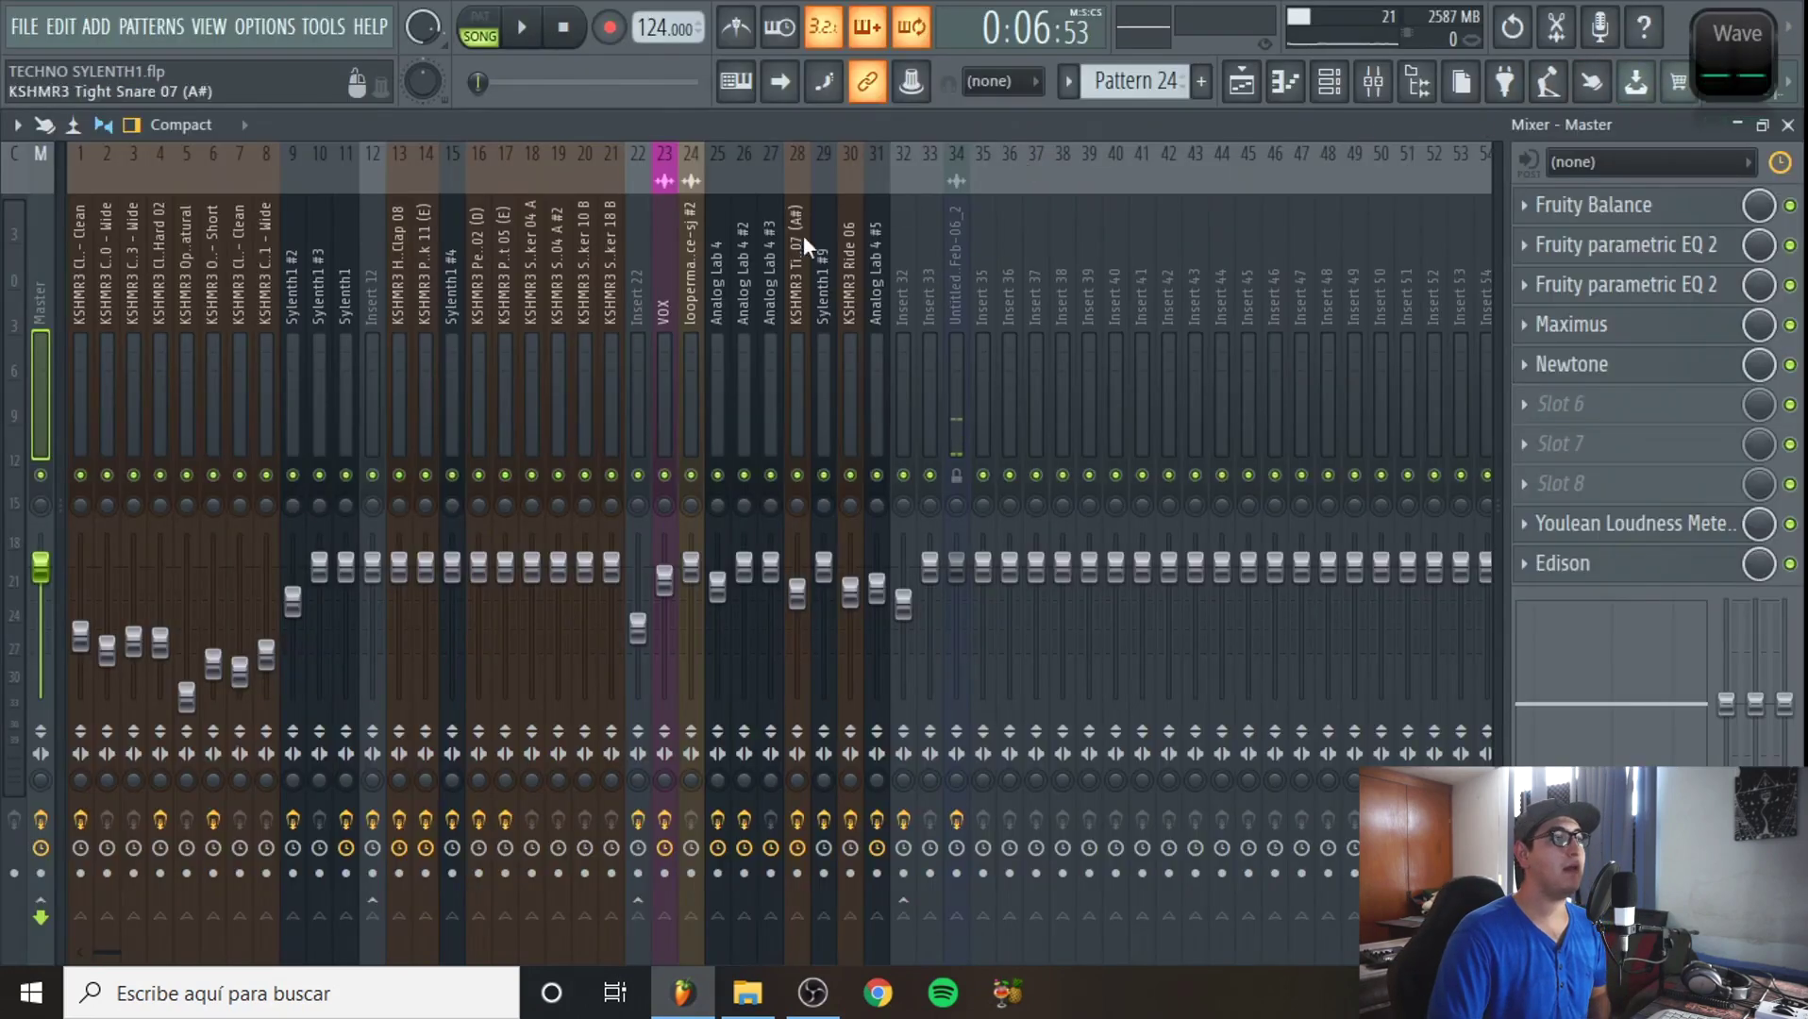
- Open Pitcher on the VOX track, switch its MIDI mode on and off, and close the plugin
{"action": "left_click", "coordinate": [665, 368]}
{"action": "left_click", "coordinate": [1647, 252]}
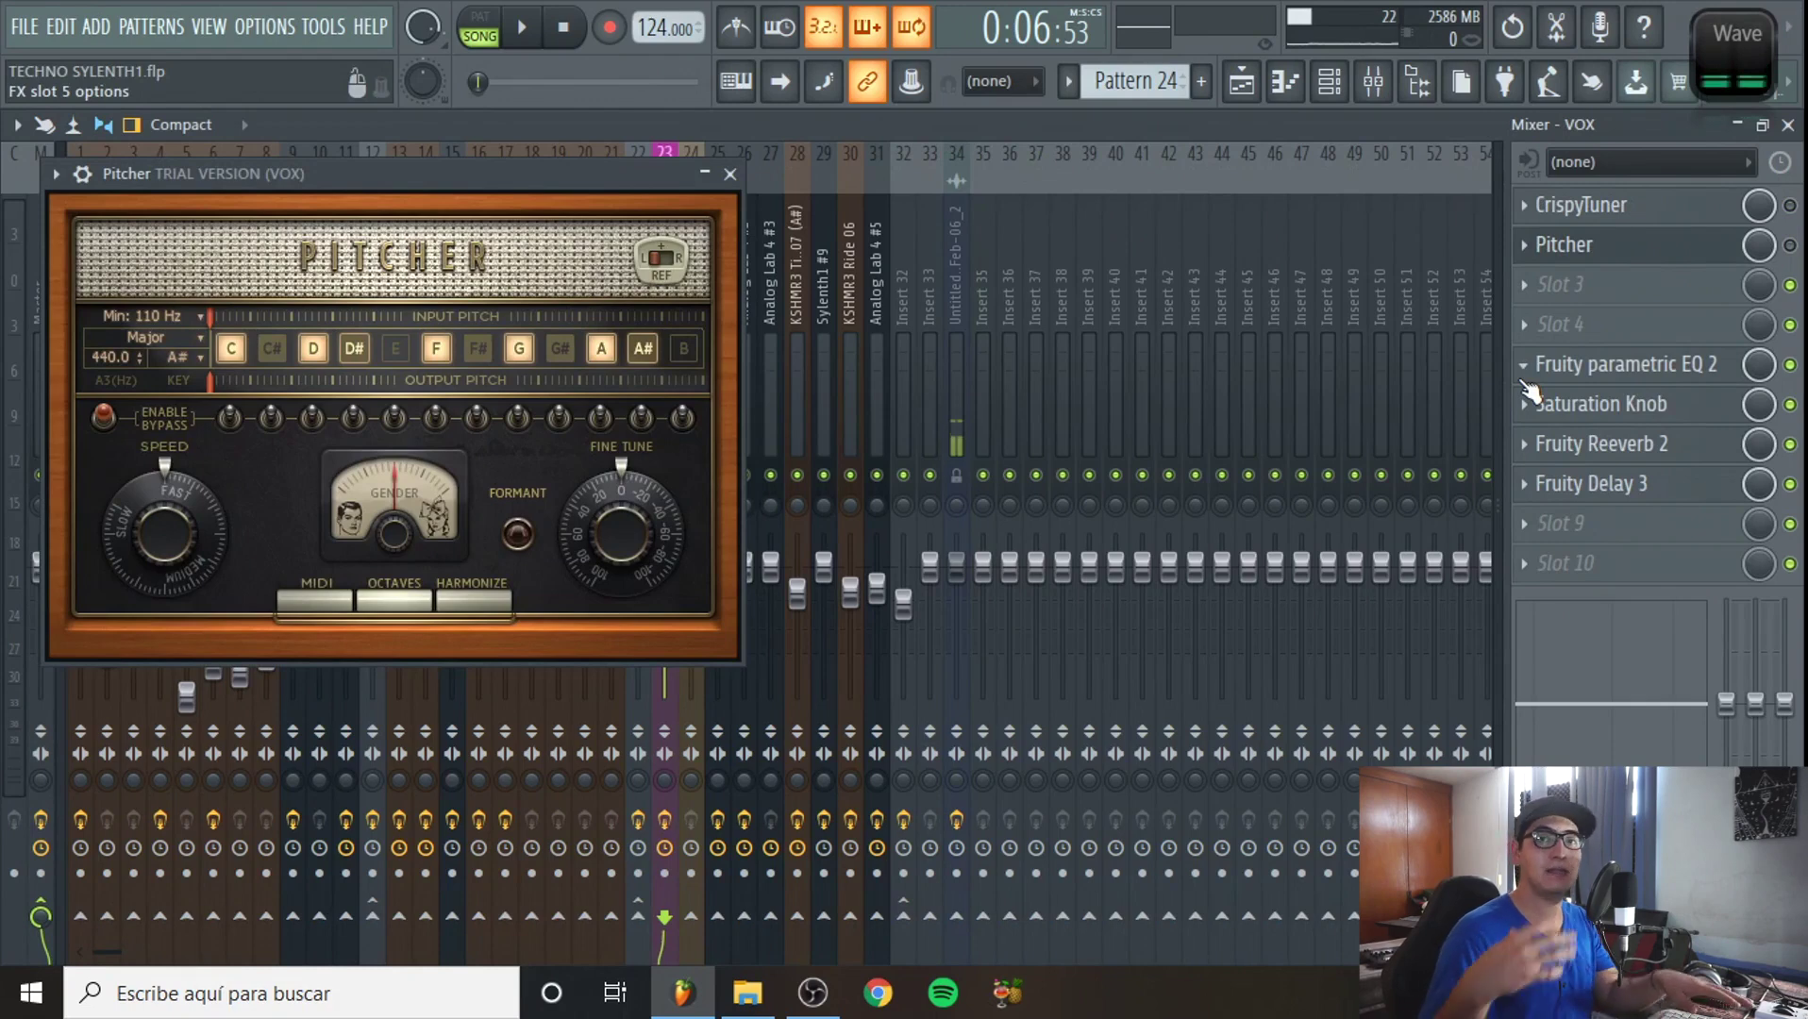
{"action": "left_click_drag", "start_coordinate": [313, 175], "coordinate": [392, 122]}
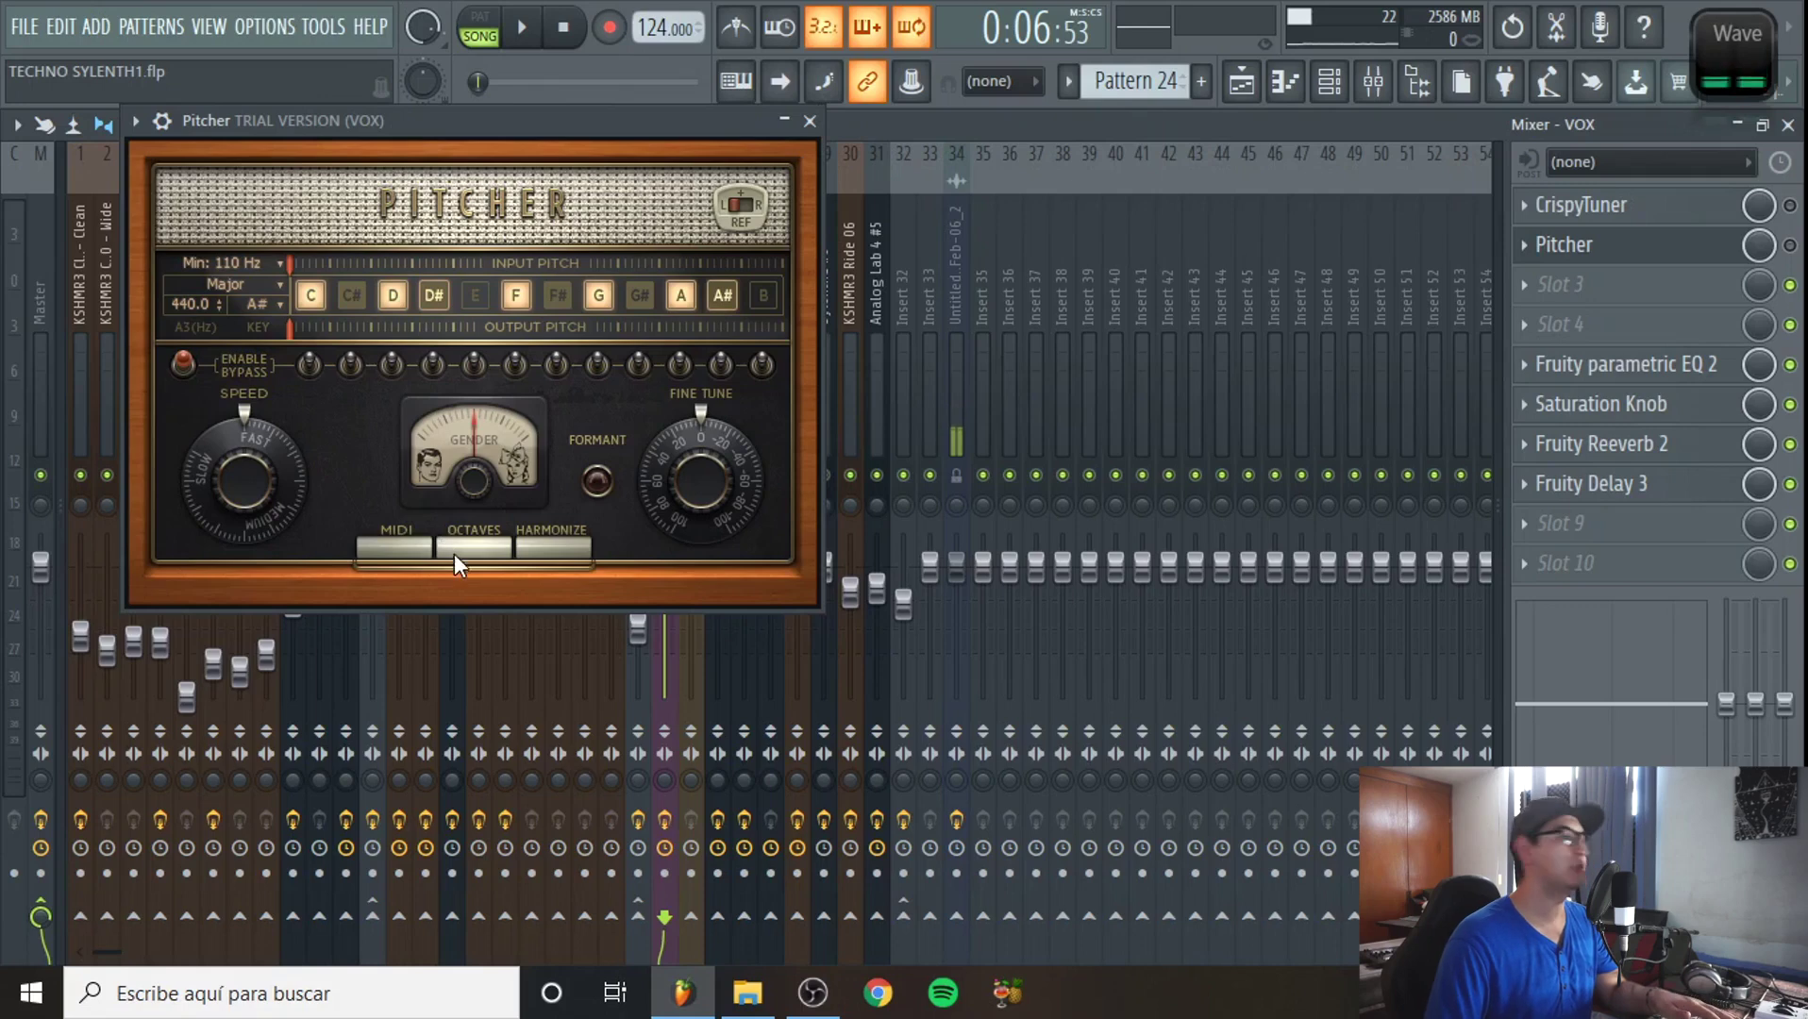
{"action": "left_click", "coordinate": [398, 540]}
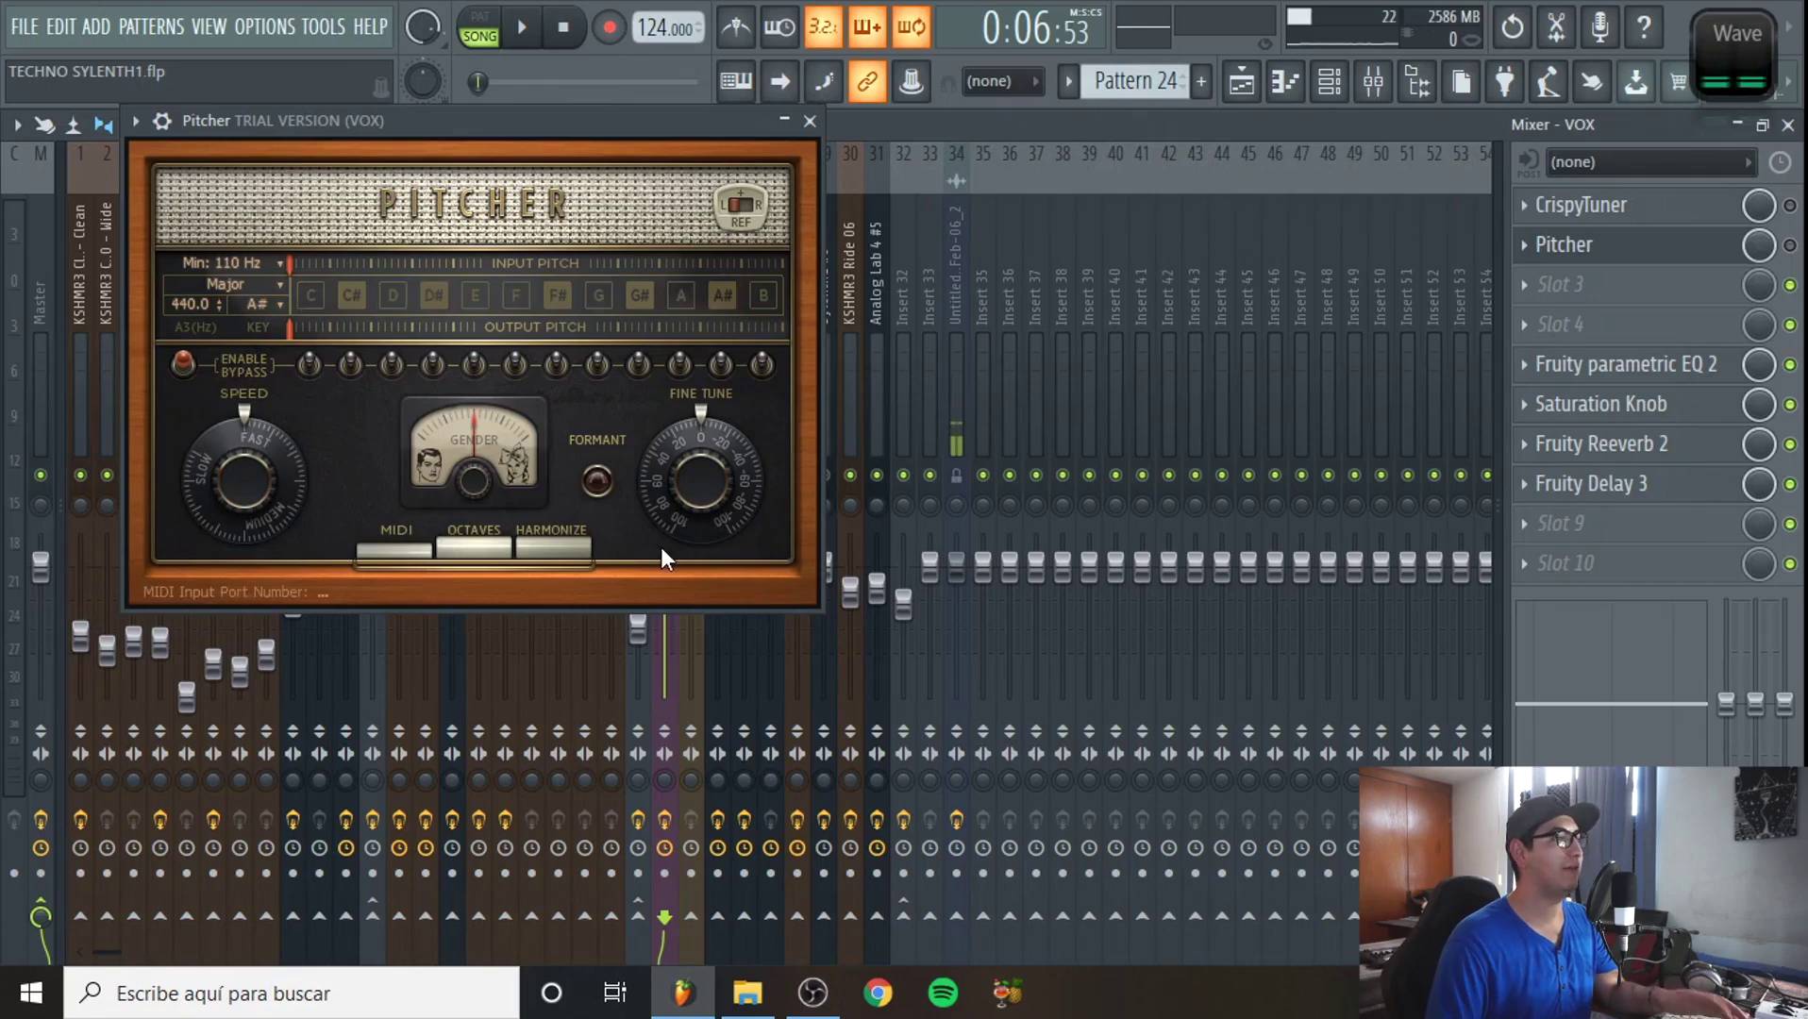
{"action": "left_click", "coordinate": [400, 543]}
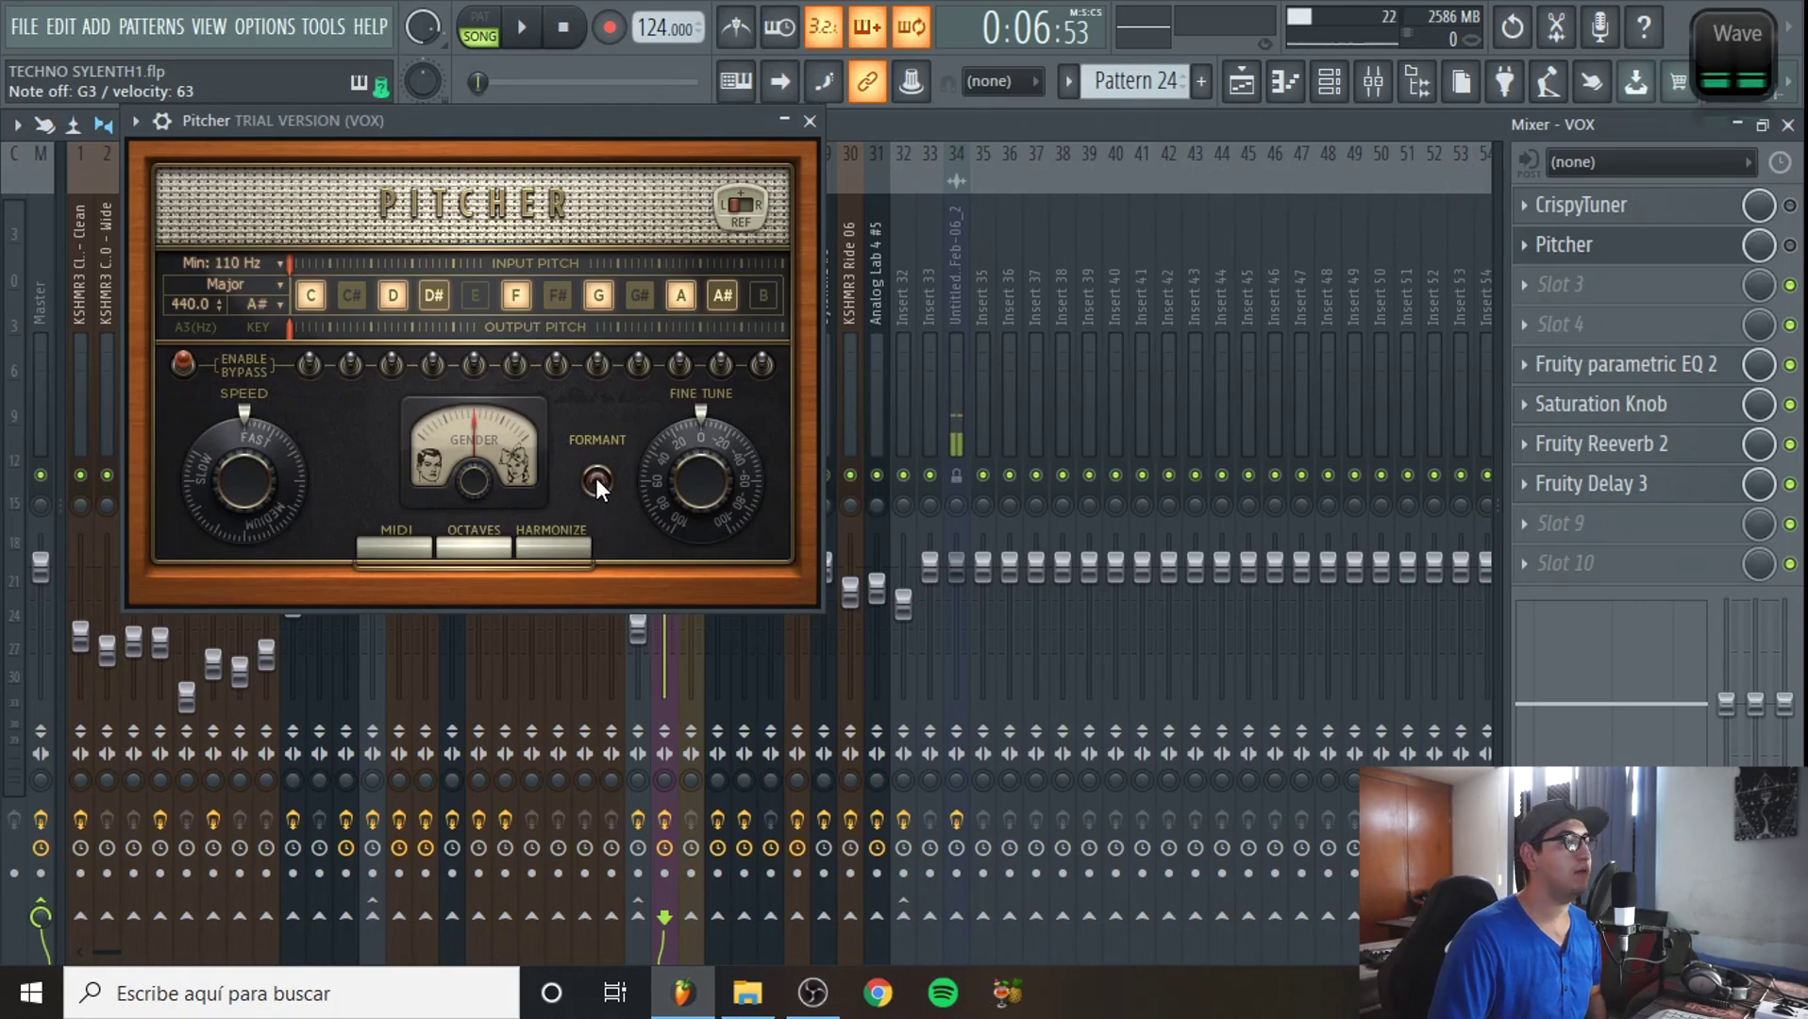
{"action": "left_click", "coordinate": [809, 120]}
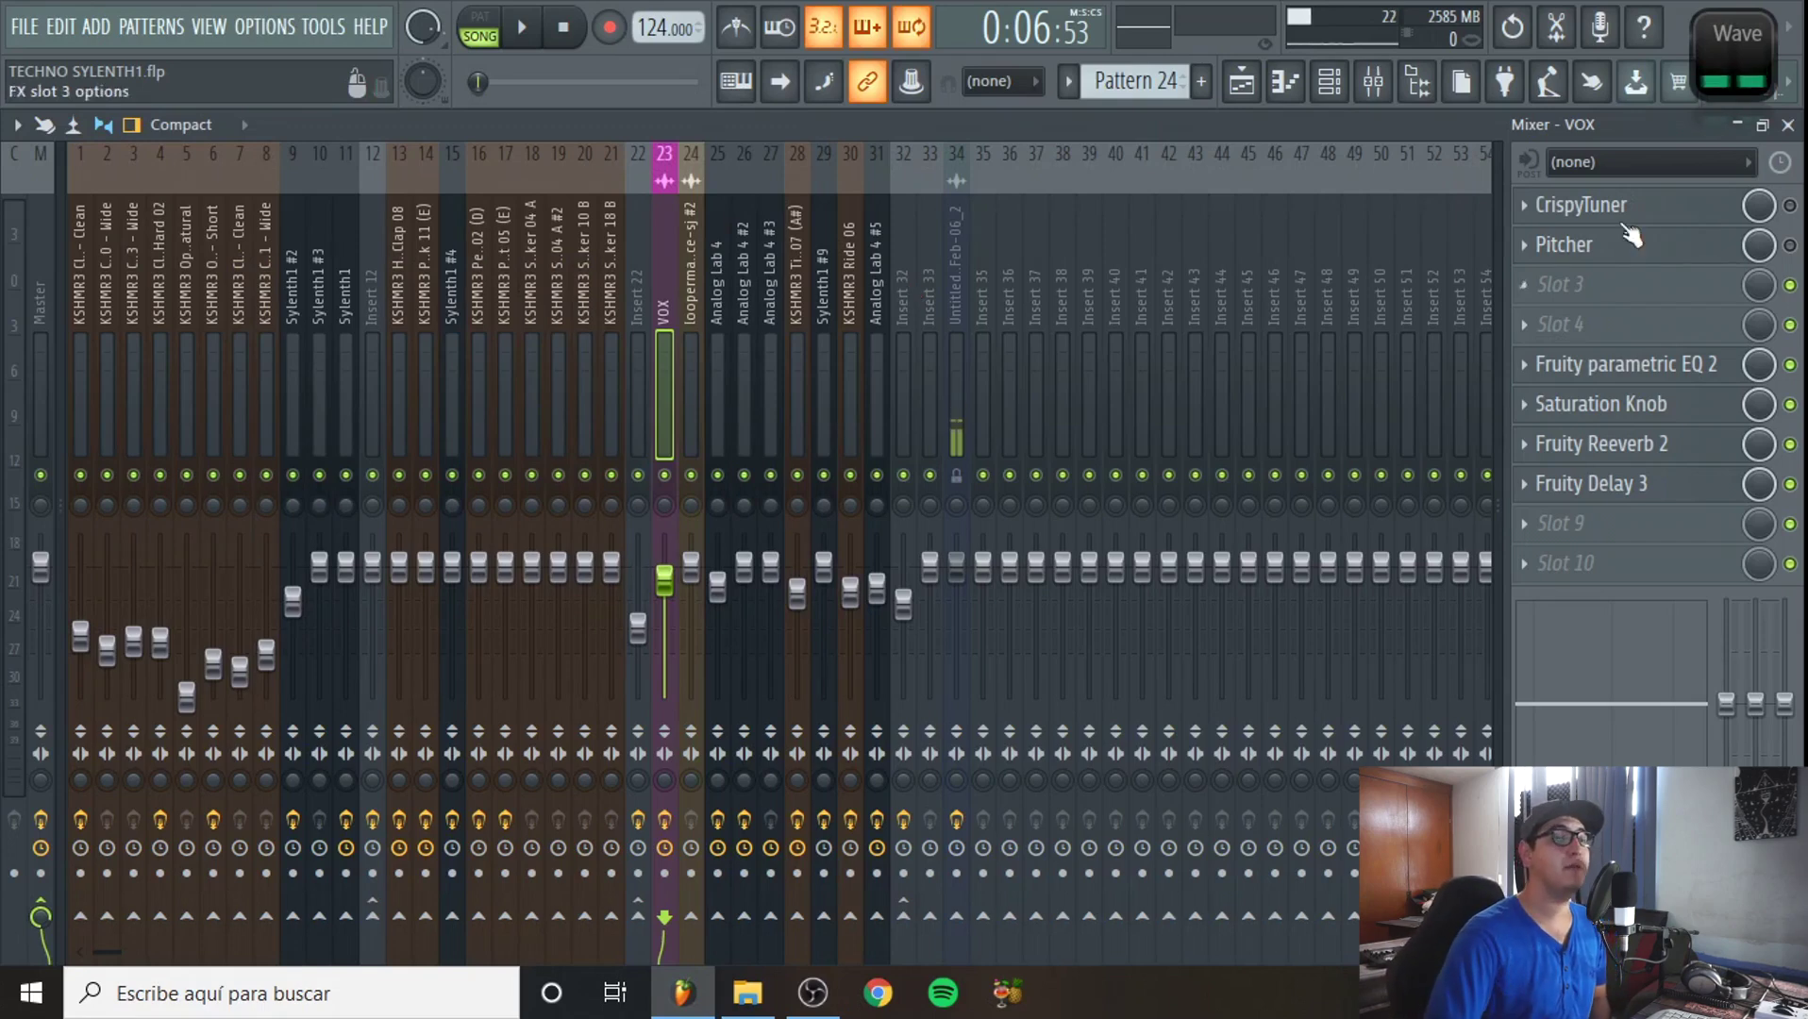
- Look at the Master track's Newtone once more and return to the playlist
{"action": "left_click", "coordinate": [1789, 127]}
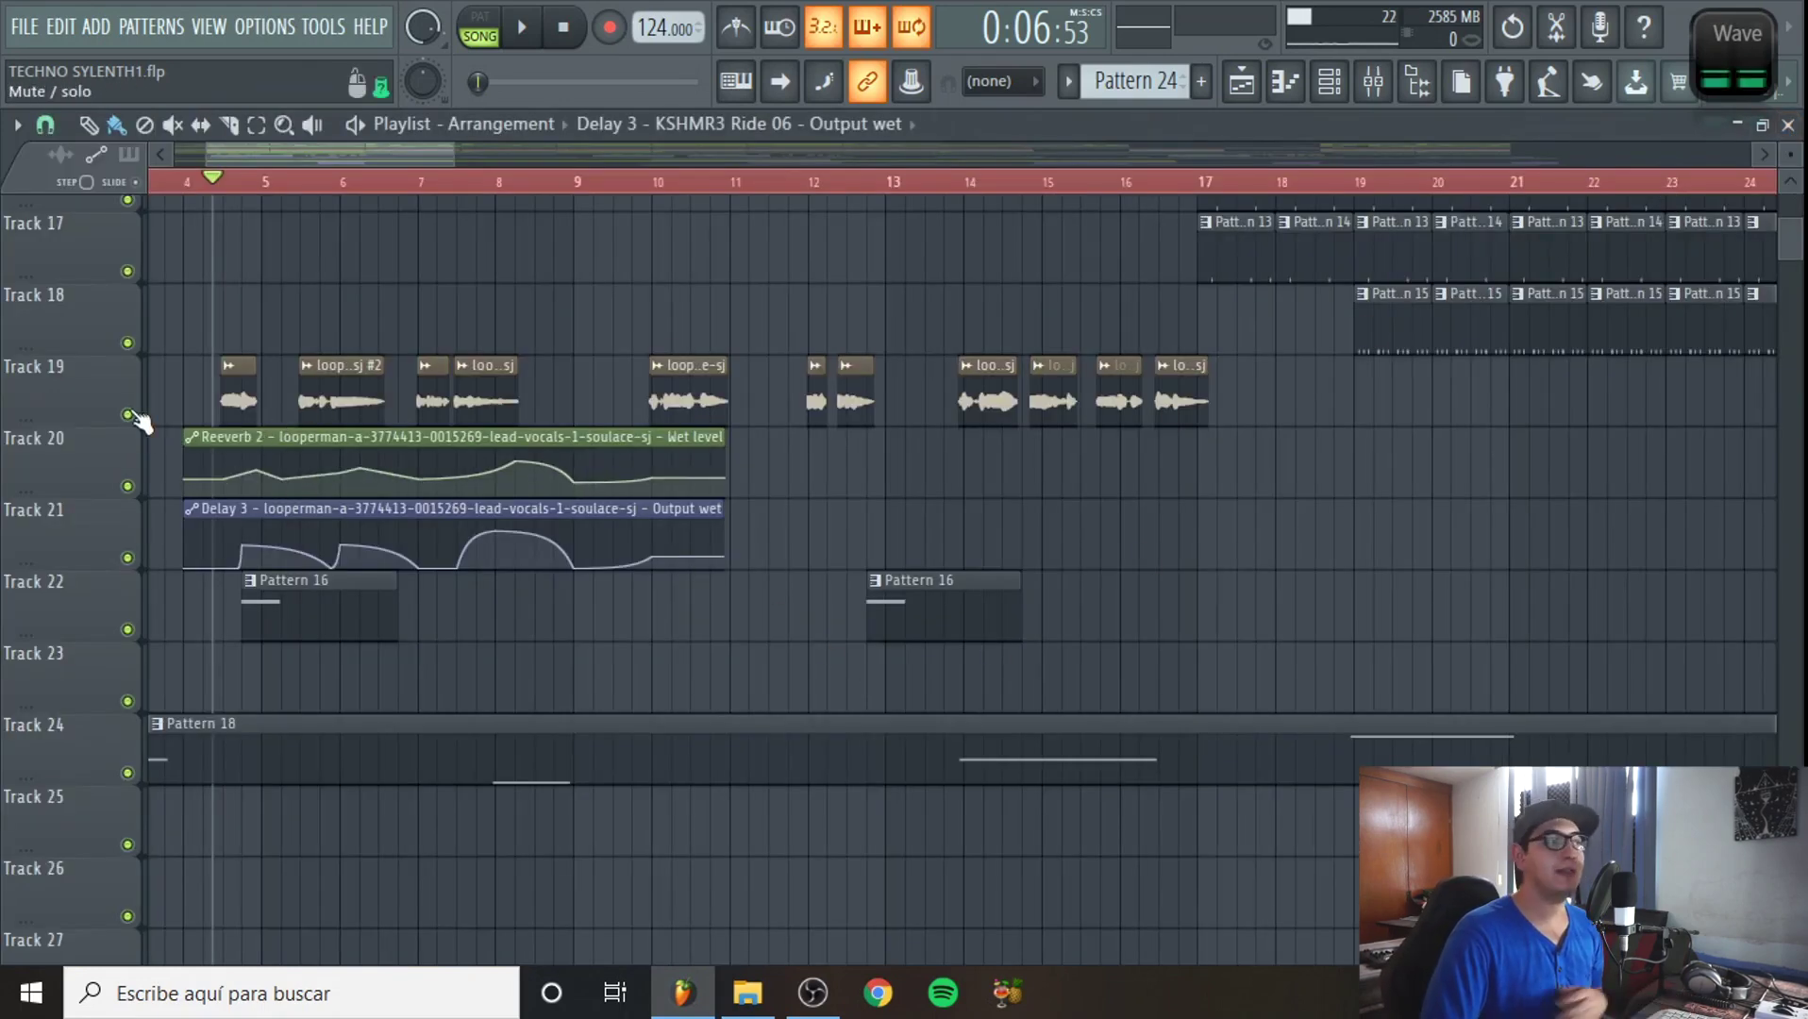
{"action": "key", "text": "F9"}
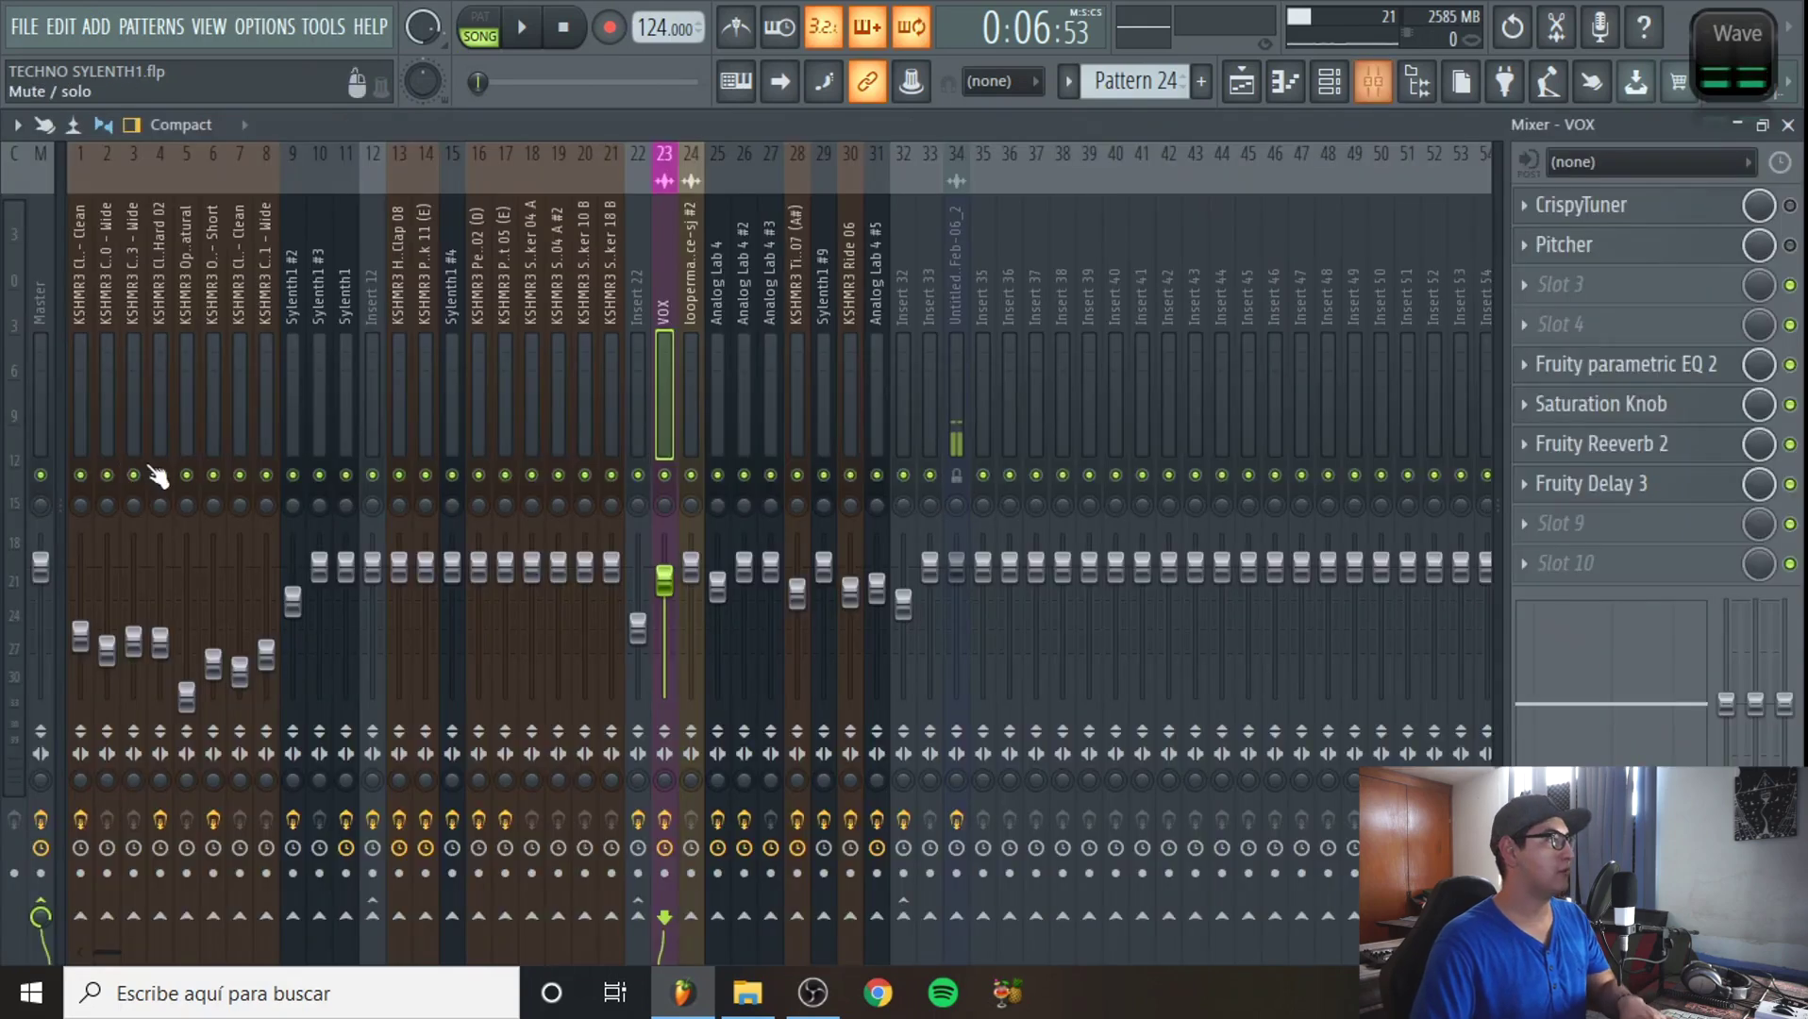
{"action": "left_click", "coordinate": [36, 429]}
{"action": "left_click", "coordinate": [1571, 364]}
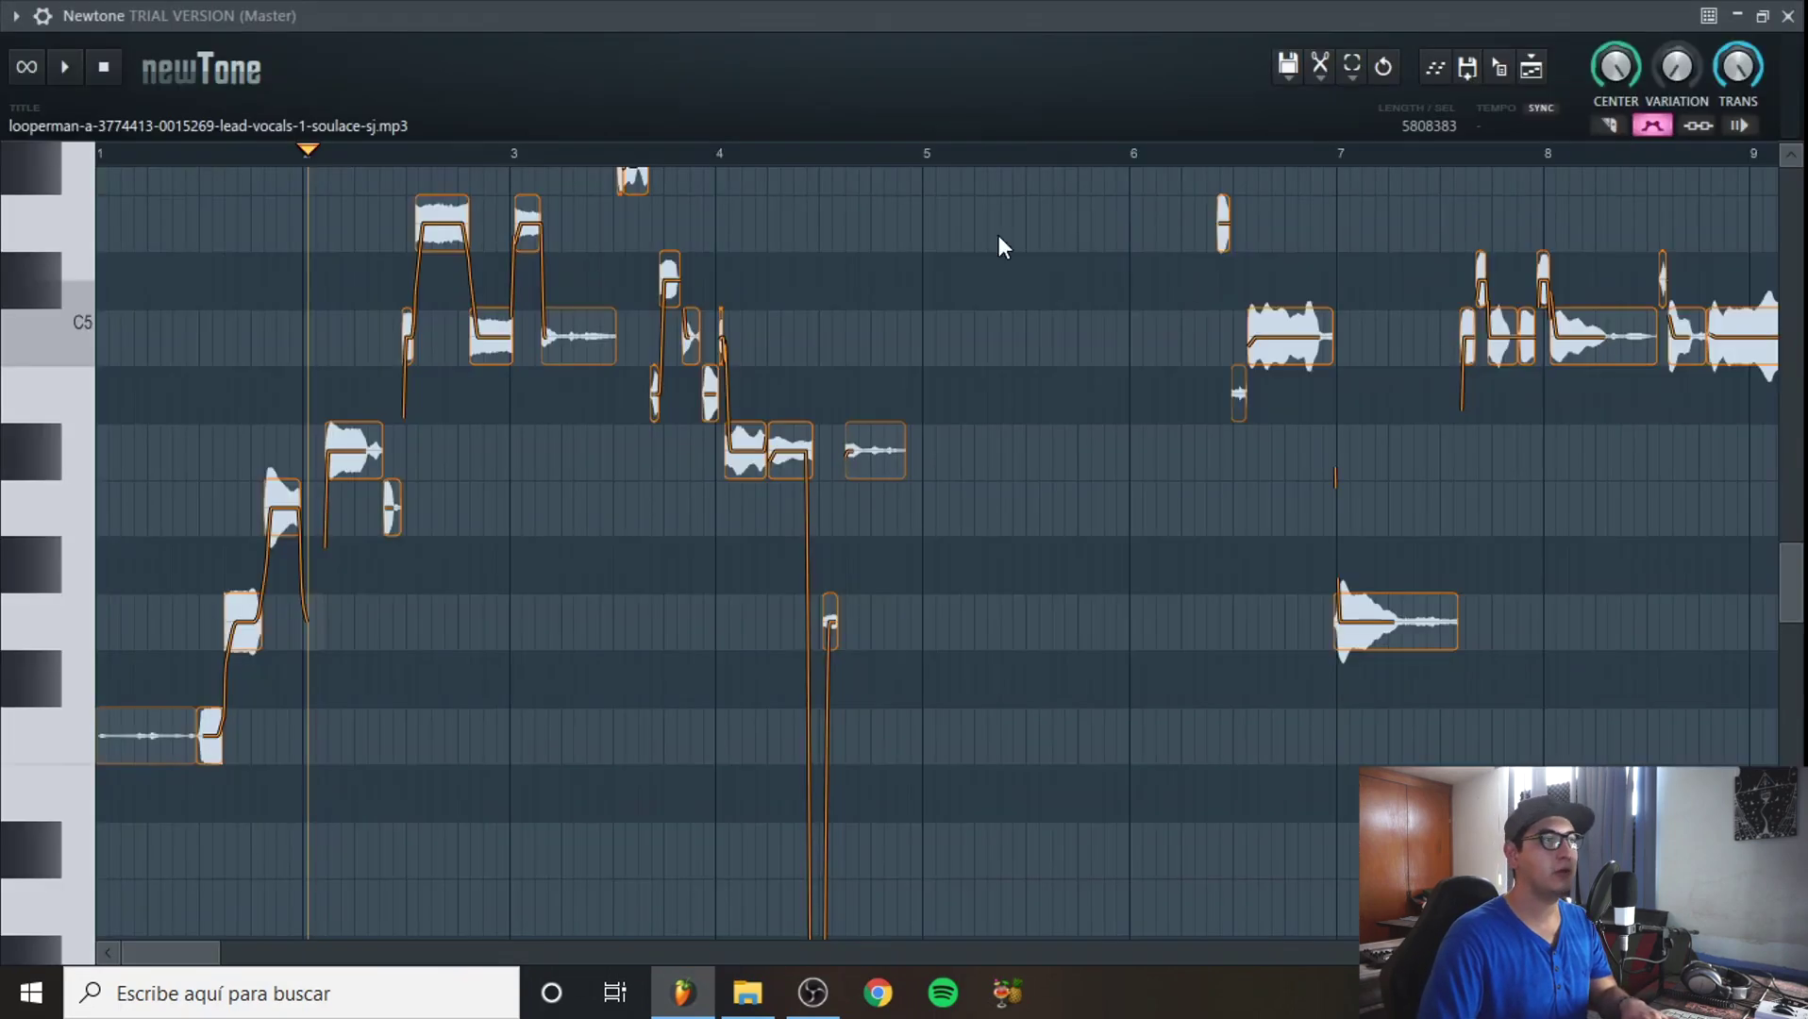
{"action": "left_click", "coordinate": [1788, 16]}
{"action": "key", "text": "F9"}
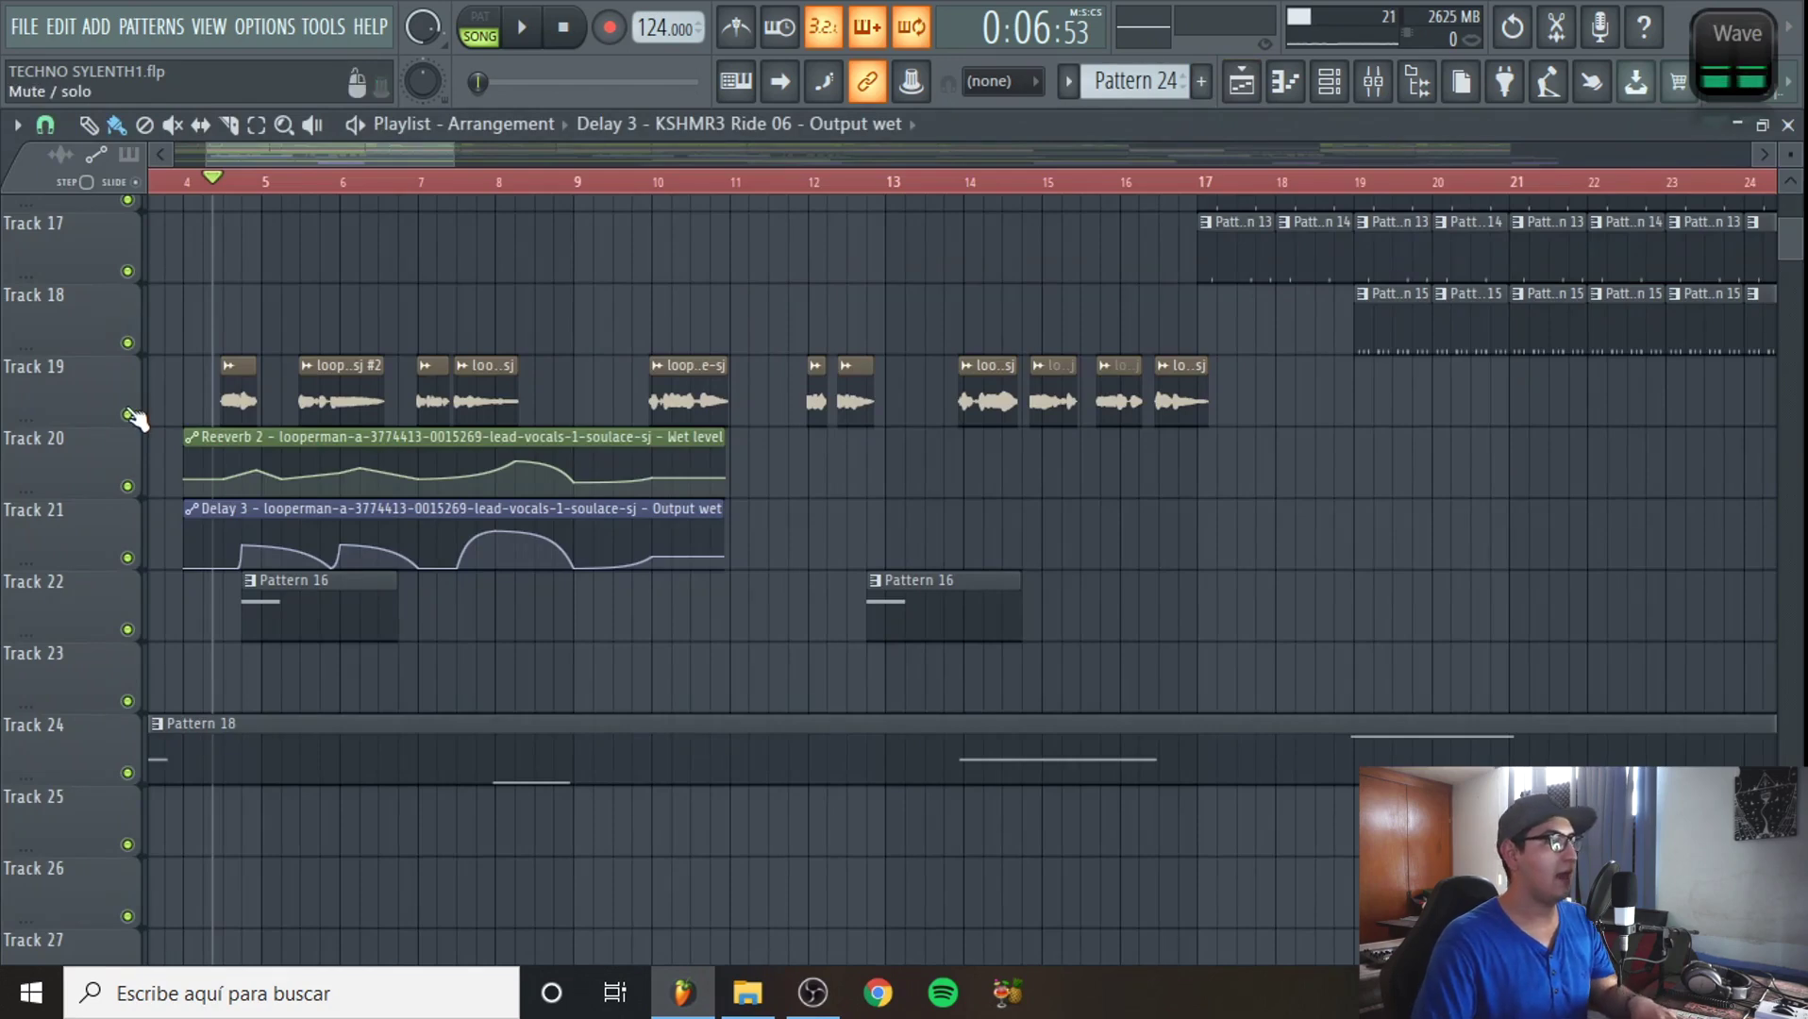
- Open the channel settings of the first vocal clip on Track 19 and set its declicking mode to Smooth (bleeding)
{"action": "right_click", "coordinate": [257, 388], "text": "ctrl"}
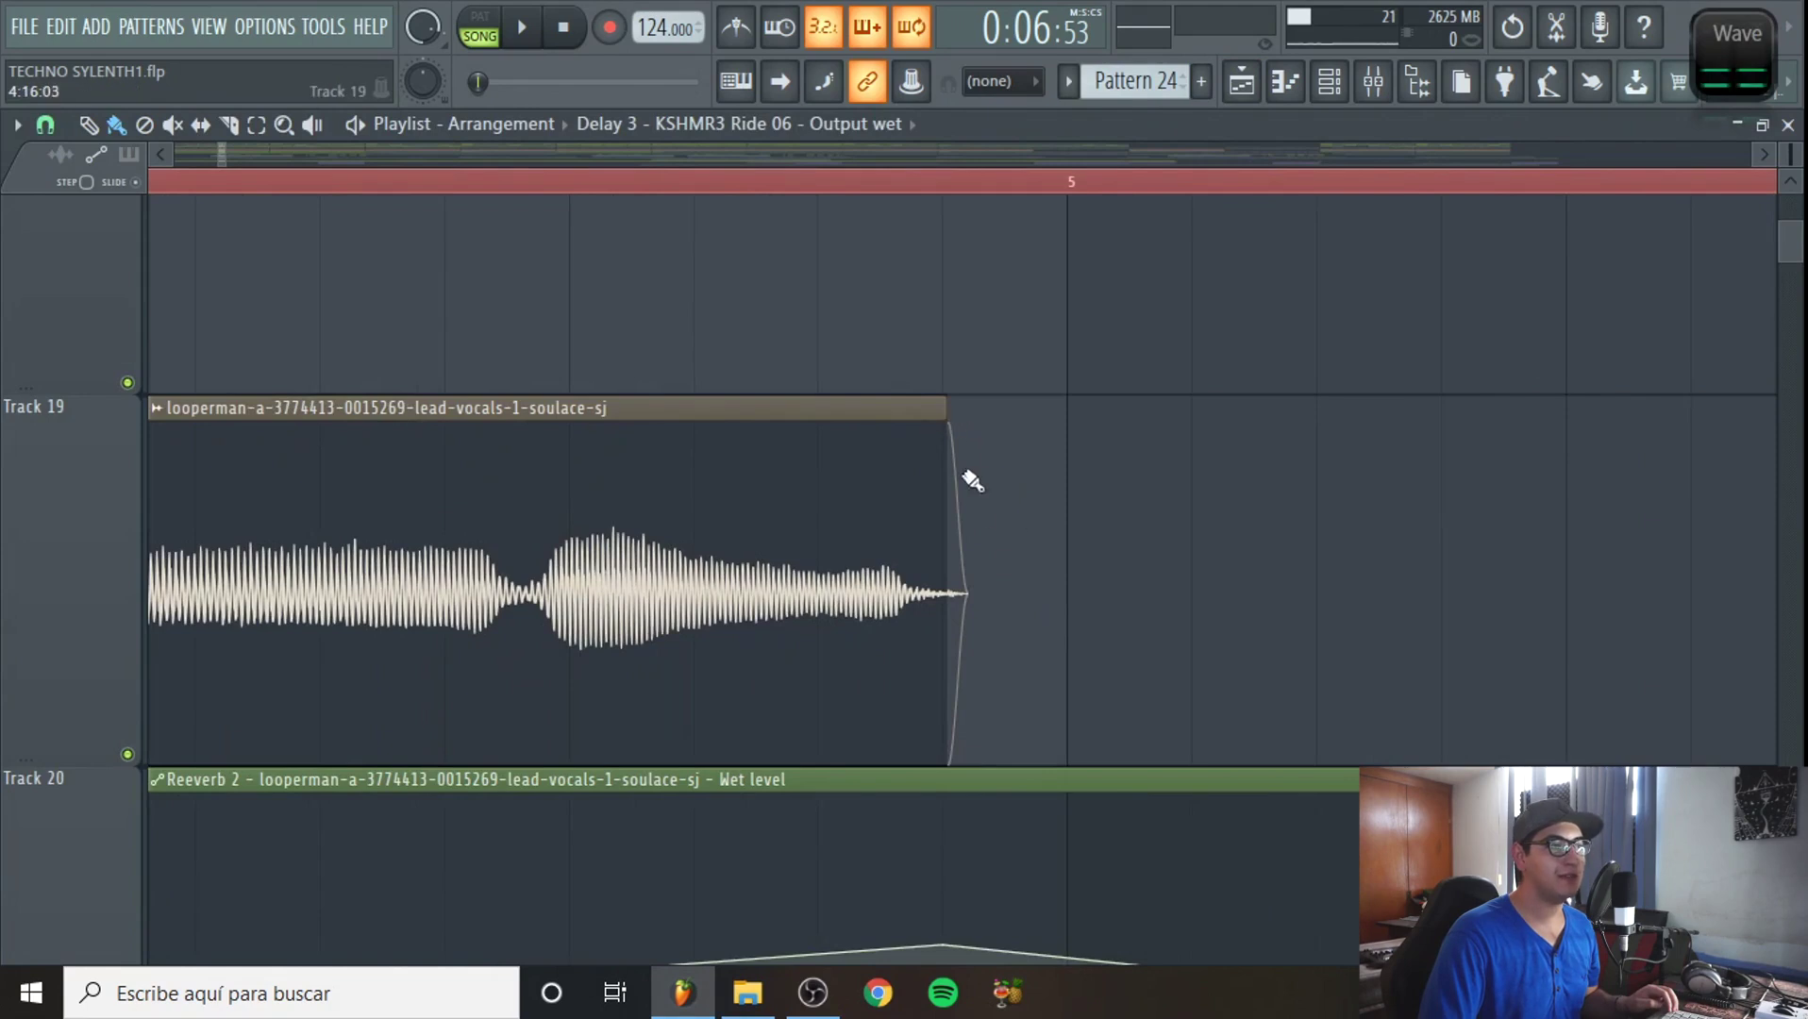
{"action": "double_click", "coordinate": [673, 538]}
{"action": "left_click", "coordinate": [346, 468]}
{"action": "left_click", "coordinate": [322, 572]}
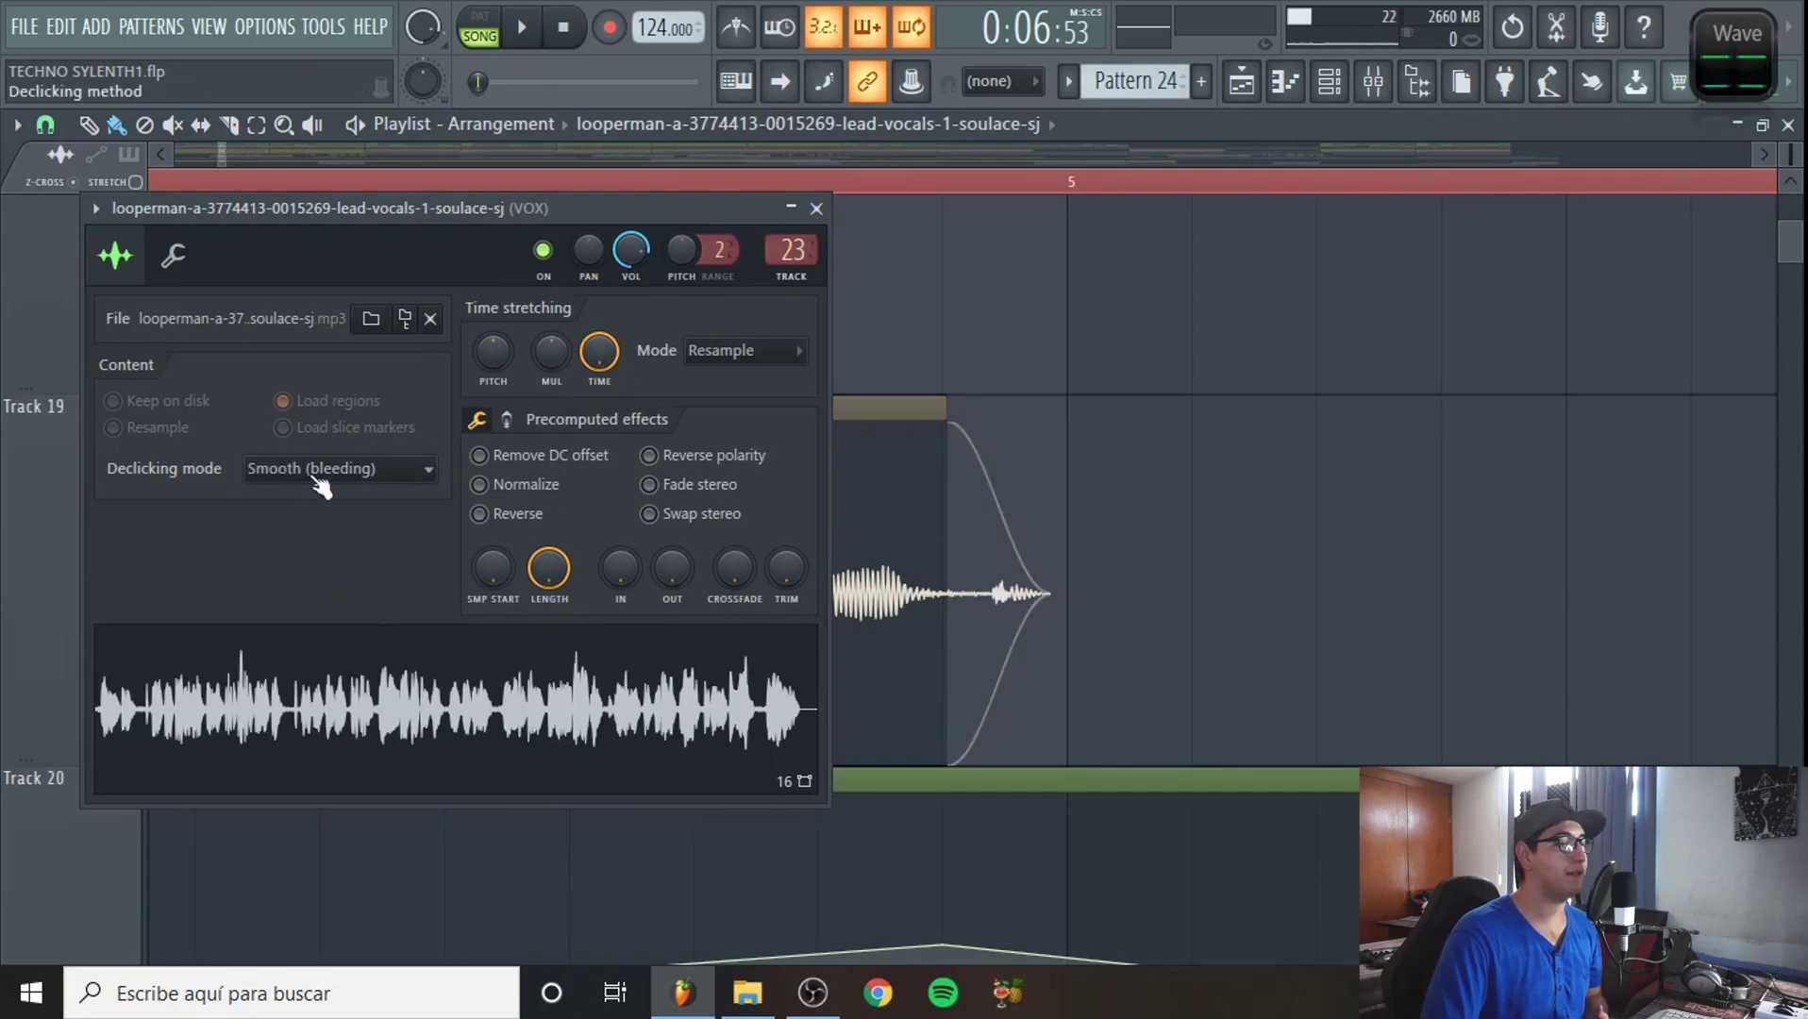
- Try the vocal sample's other declicking modes, including Transient (bleeding), and set it to Generic (bleeding)
{"action": "scroll", "coordinate": [315, 477], "scroll_direction": "up", "scroll_amount": 2}
{"action": "scroll", "coordinate": [315, 477], "scroll_direction": "down", "scroll_amount": 2}
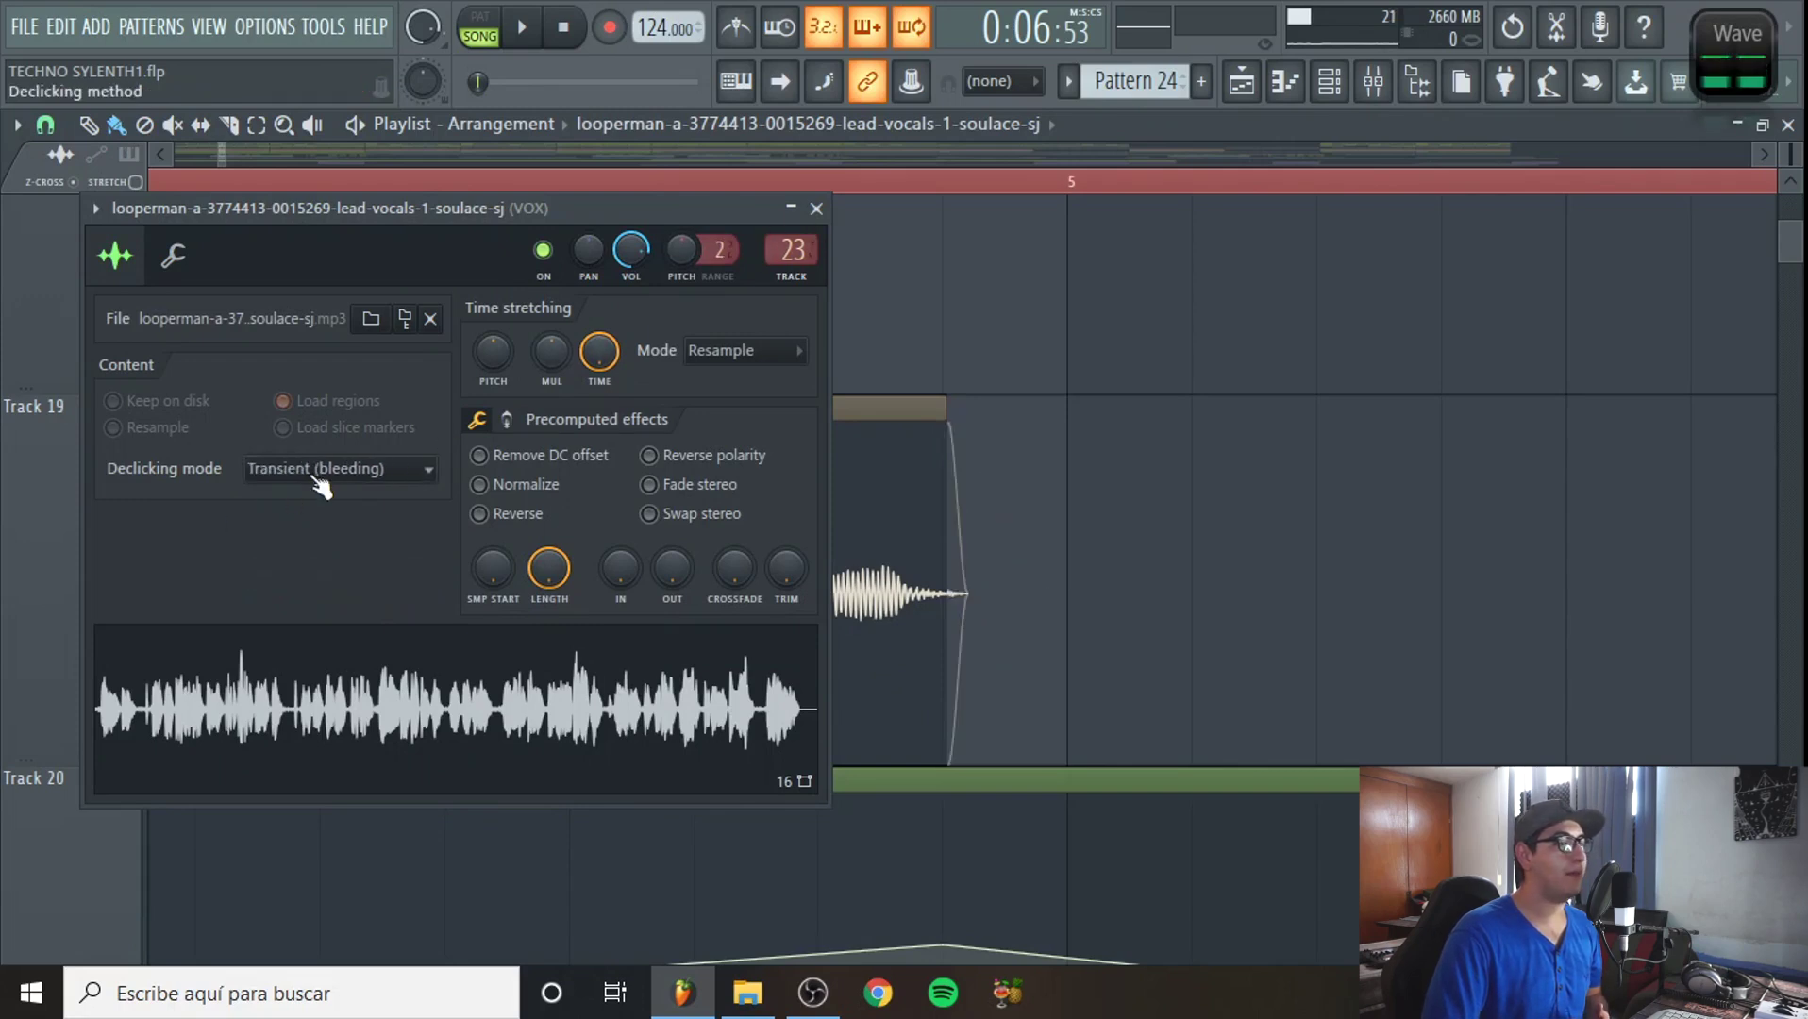
{"action": "scroll", "coordinate": [316, 478], "scroll_direction": "down", "scroll_amount": 1}
{"action": "scroll", "coordinate": [321, 477], "scroll_direction": "down", "scroll_amount": 1}
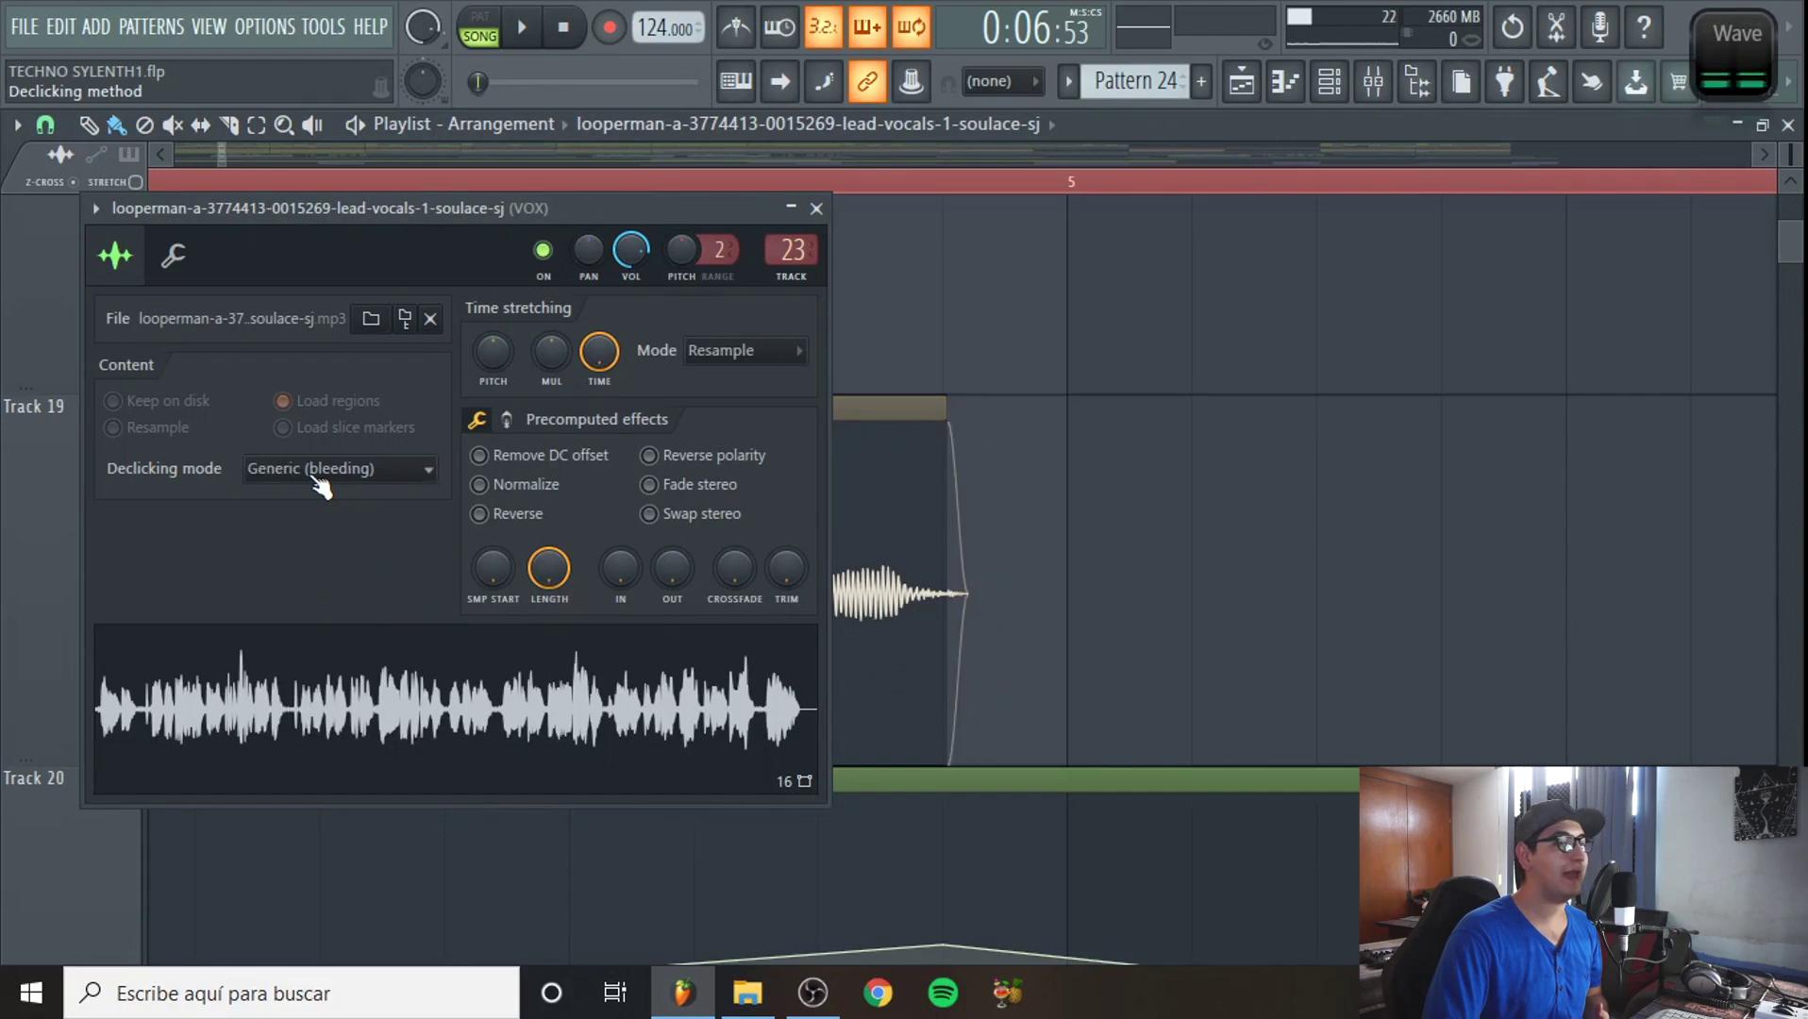
- Close the vocal sample's settings and frame the vocal clips on Track 19 together with the automation clips on Tracks 20 and 21
{"action": "left_click", "coordinate": [816, 208]}
{"action": "right_click", "coordinate": [819, 482], "text": "ctrl"}
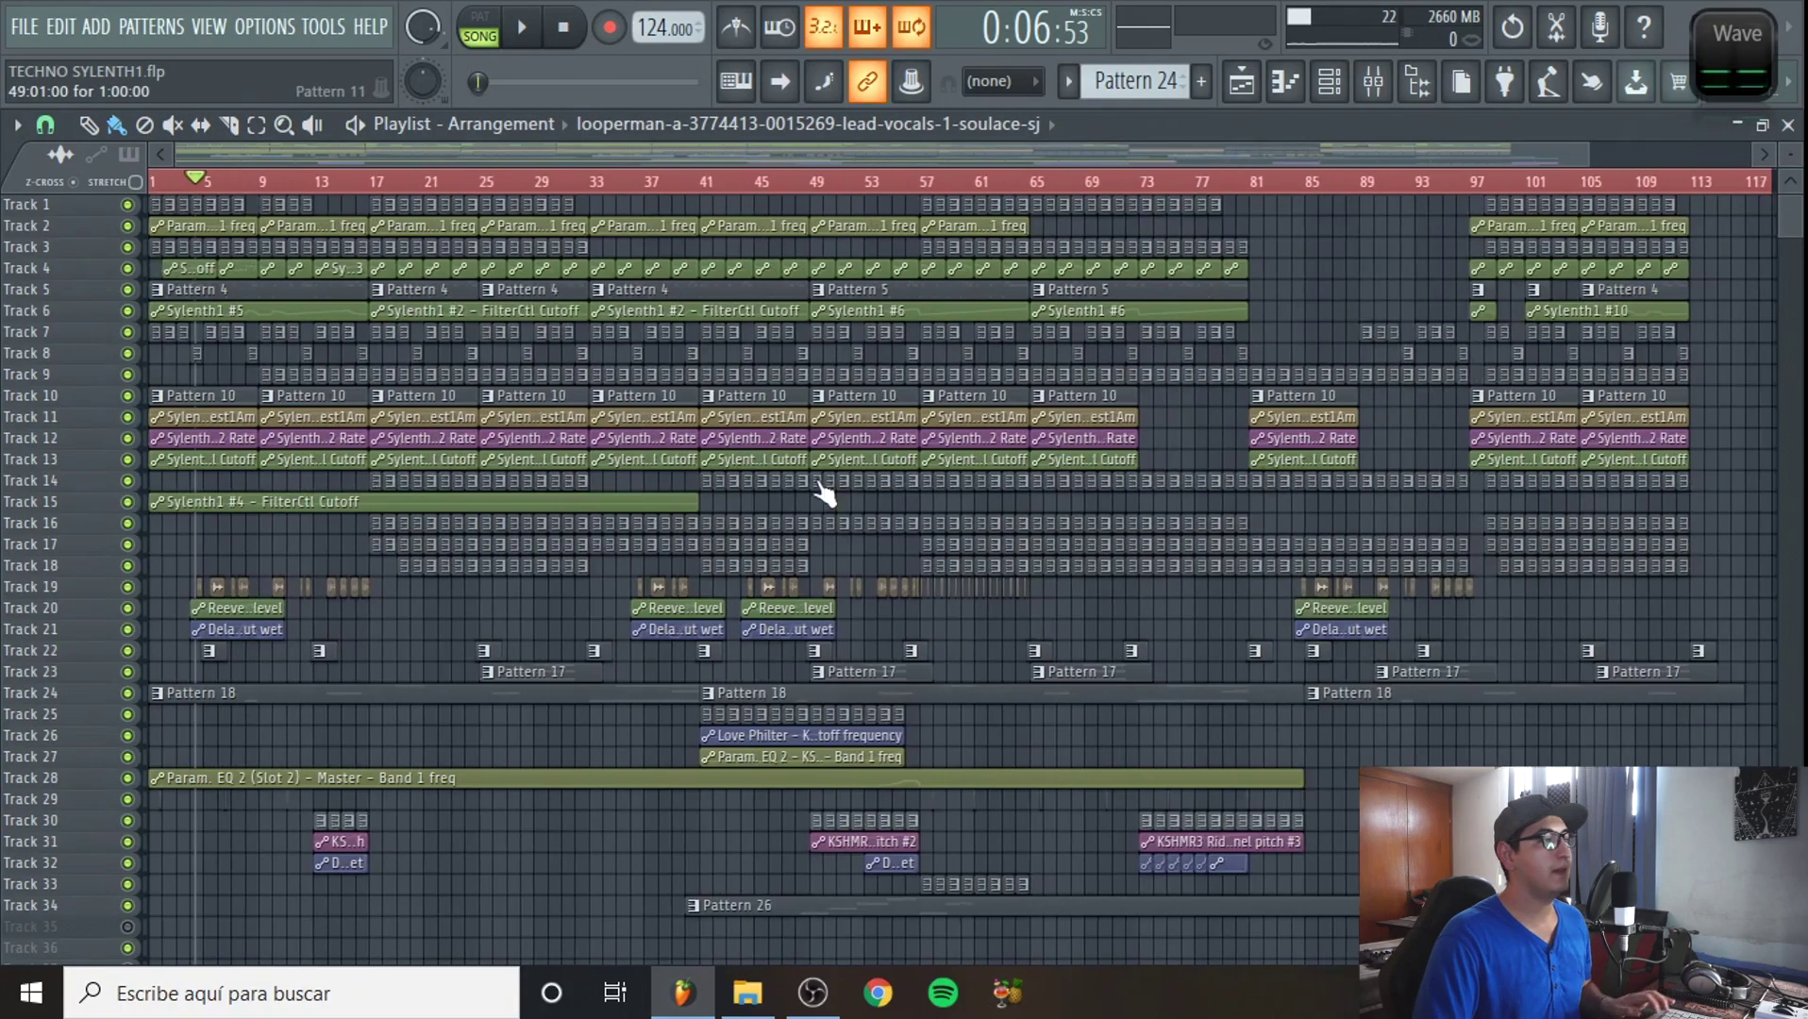
{"action": "left_click_drag", "start_coordinate": [404, 638], "coordinate": [157, 579]}
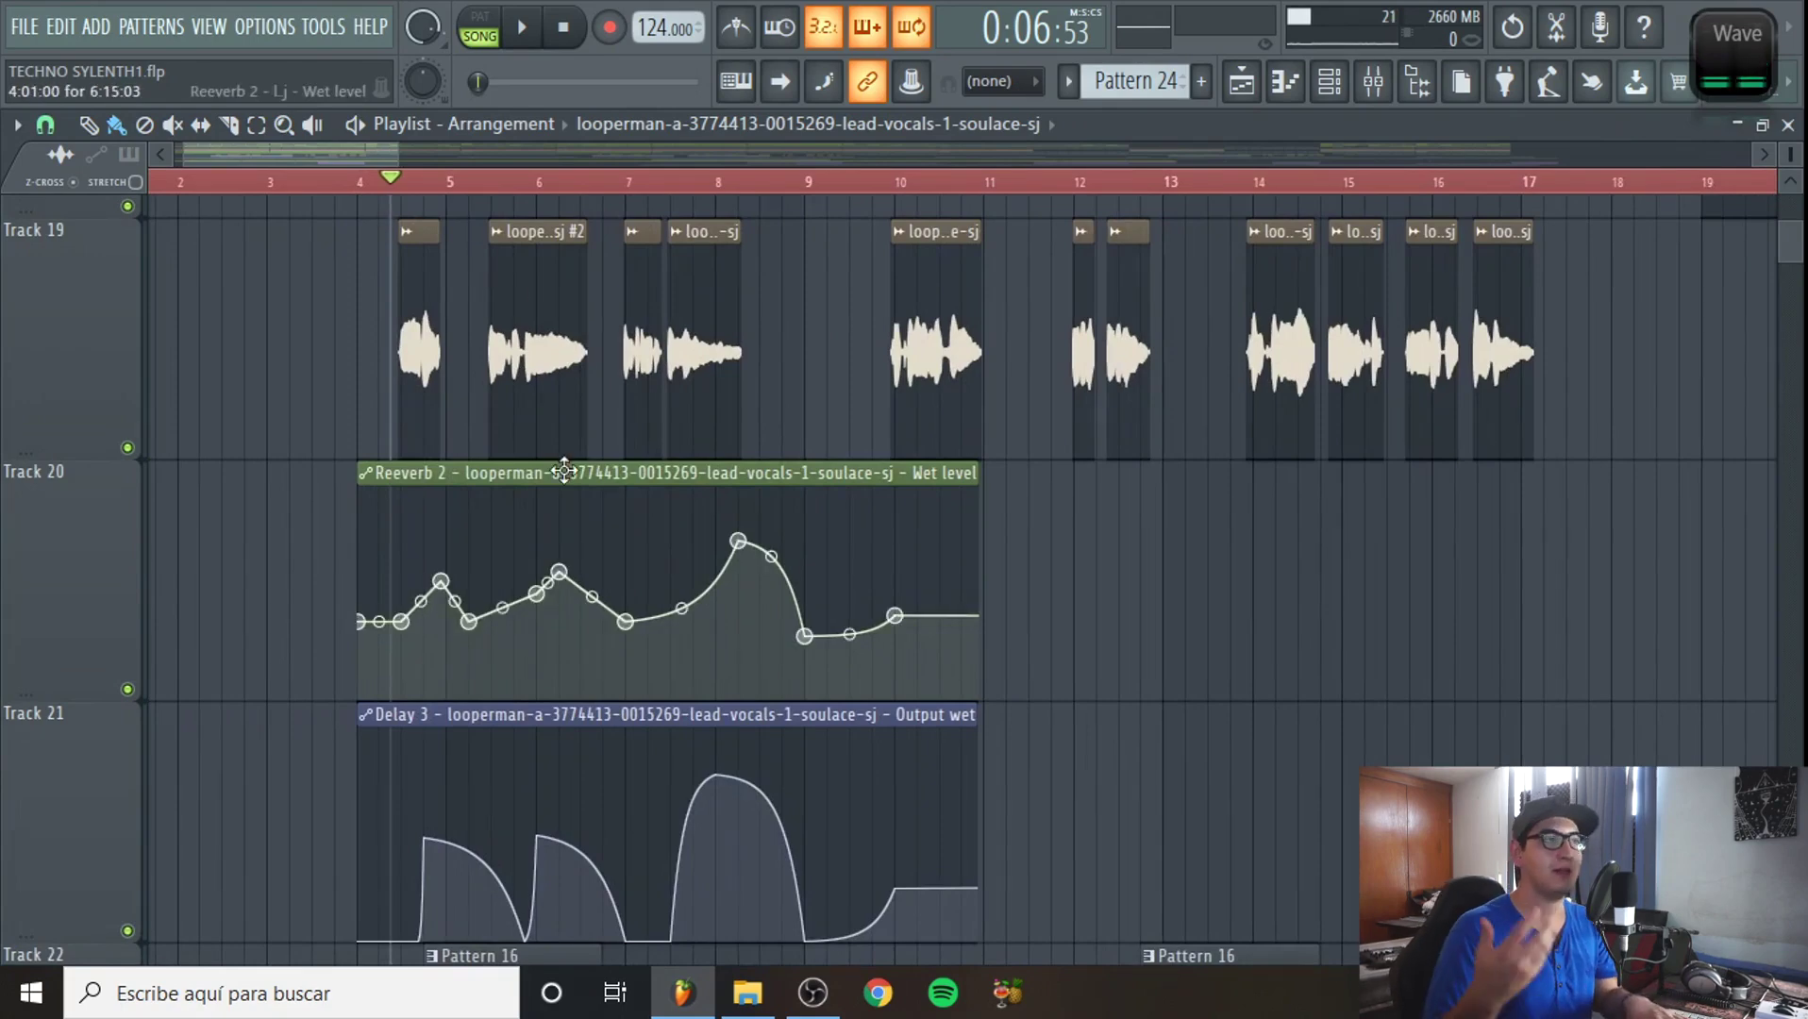
- Review the VOX mixer track's effects, including Pitcher, Fruity Parametric EQ 2, Fruity Reeverb 2 and Fruity Delay 3, and close all but Pitcher
{"action": "key", "text": "F9"}
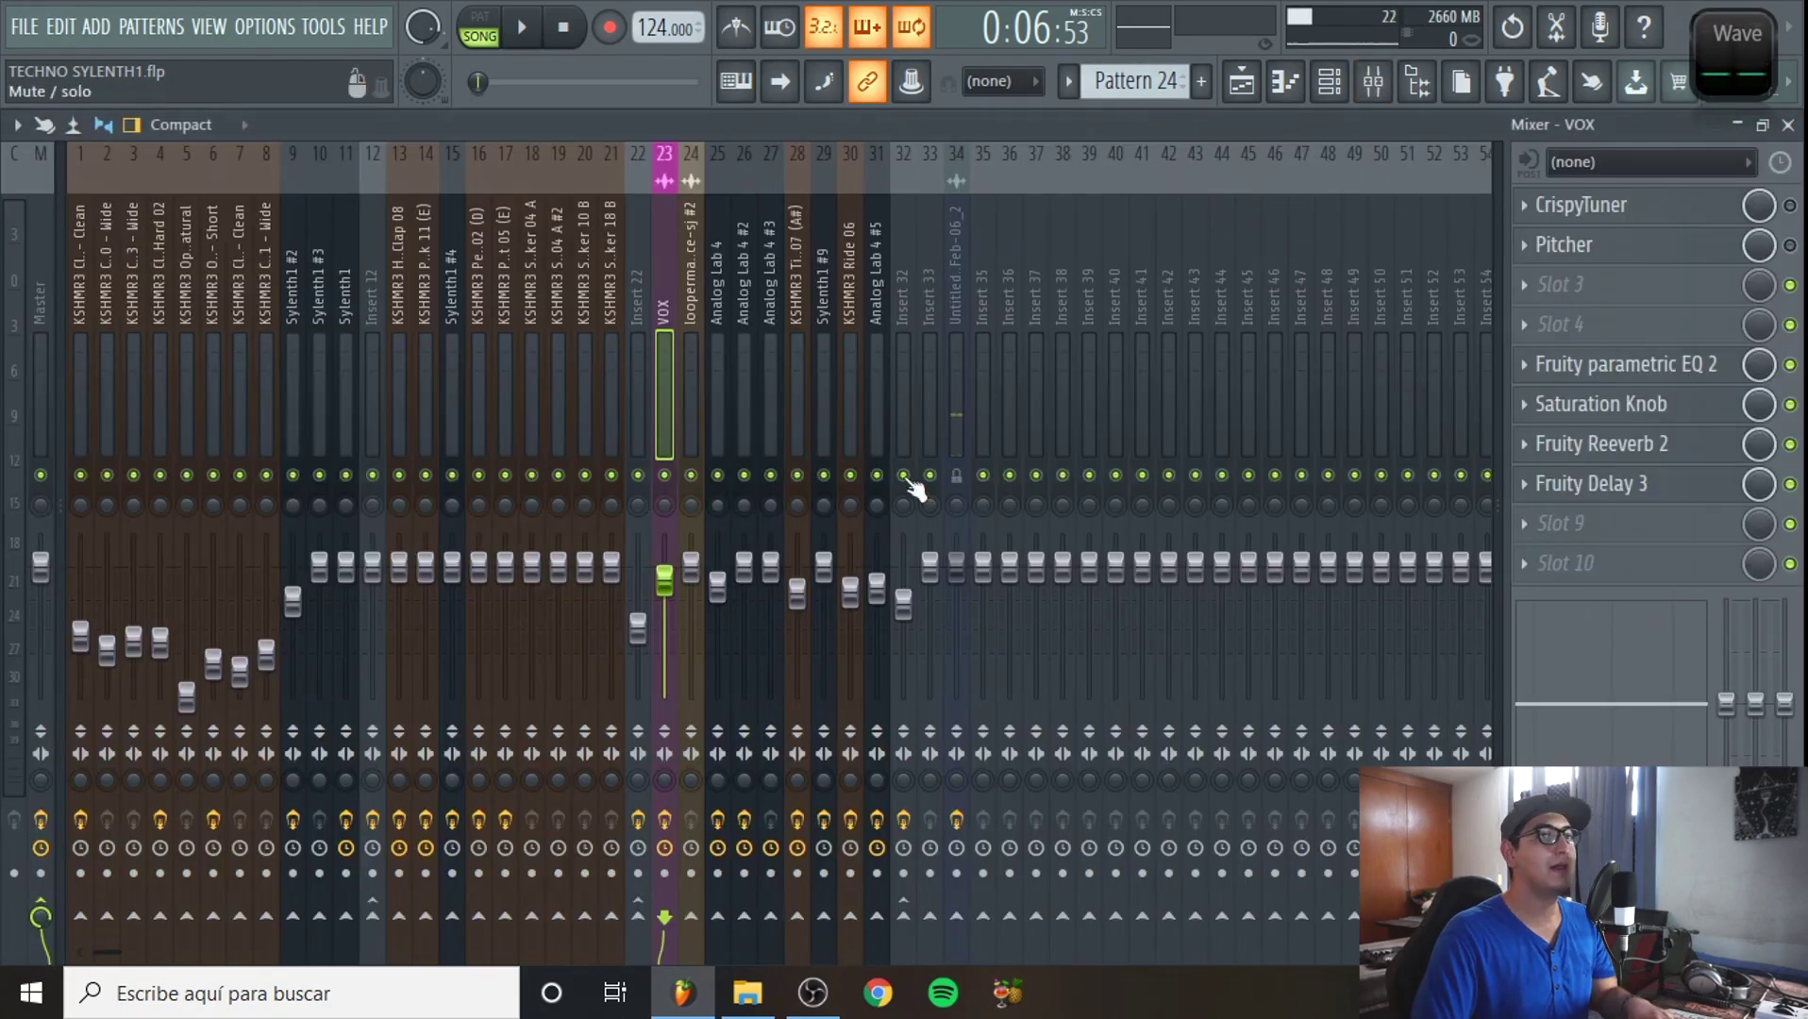
{"action": "left_click", "coordinate": [1663, 251]}
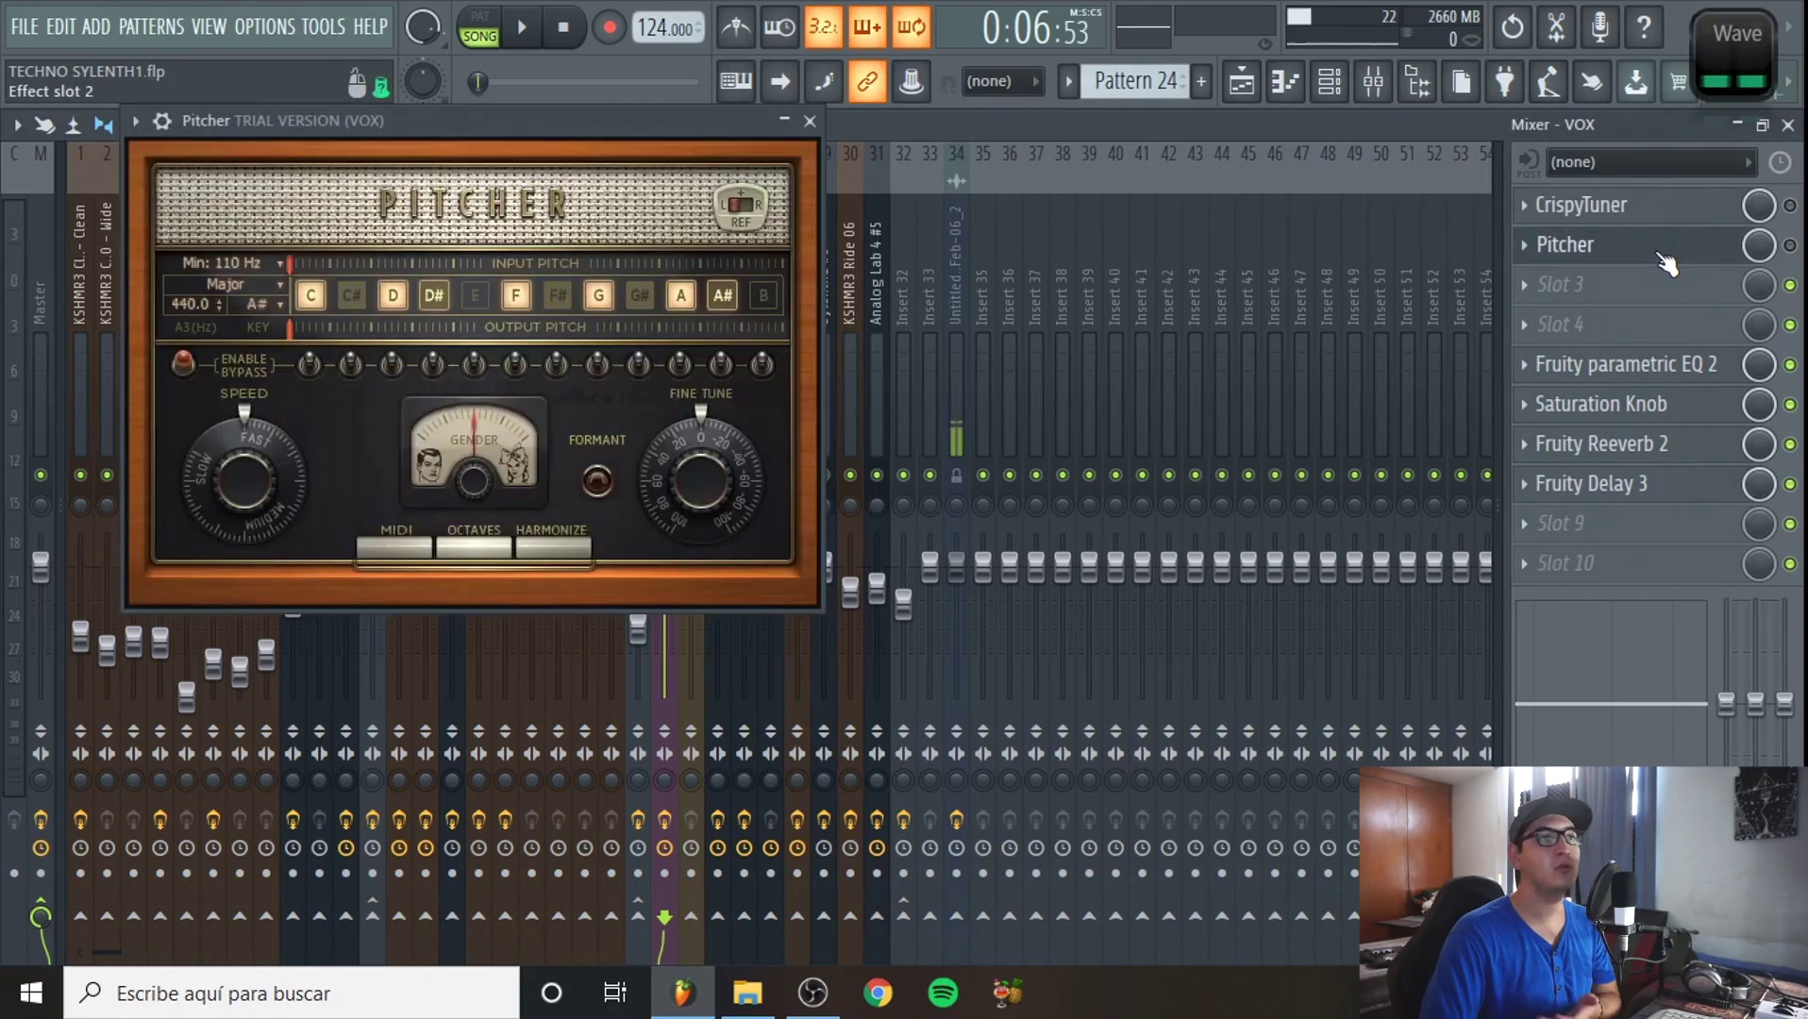
{"action": "left_click", "coordinate": [1667, 376]}
{"action": "left_click_drag", "start_coordinate": [310, 176], "coordinate": [290, 105]}
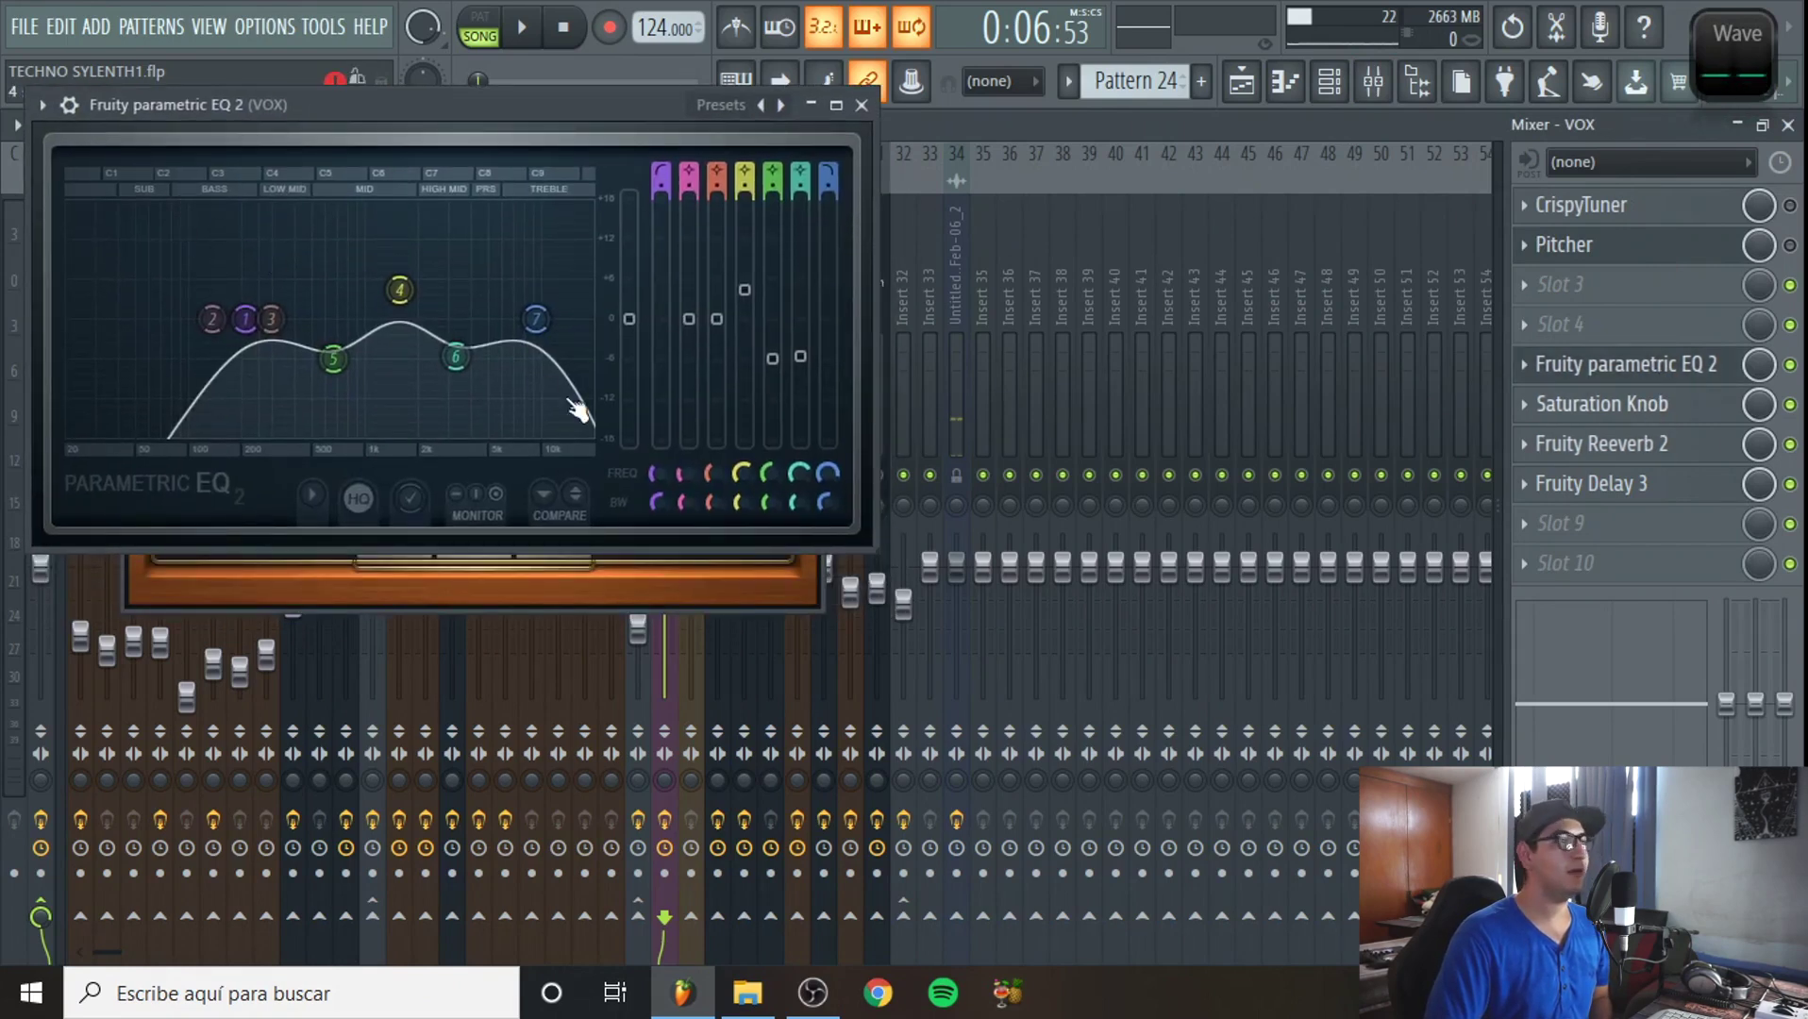
{"action": "left_click", "coordinate": [1642, 445]}
{"action": "left_click", "coordinate": [1591, 483]}
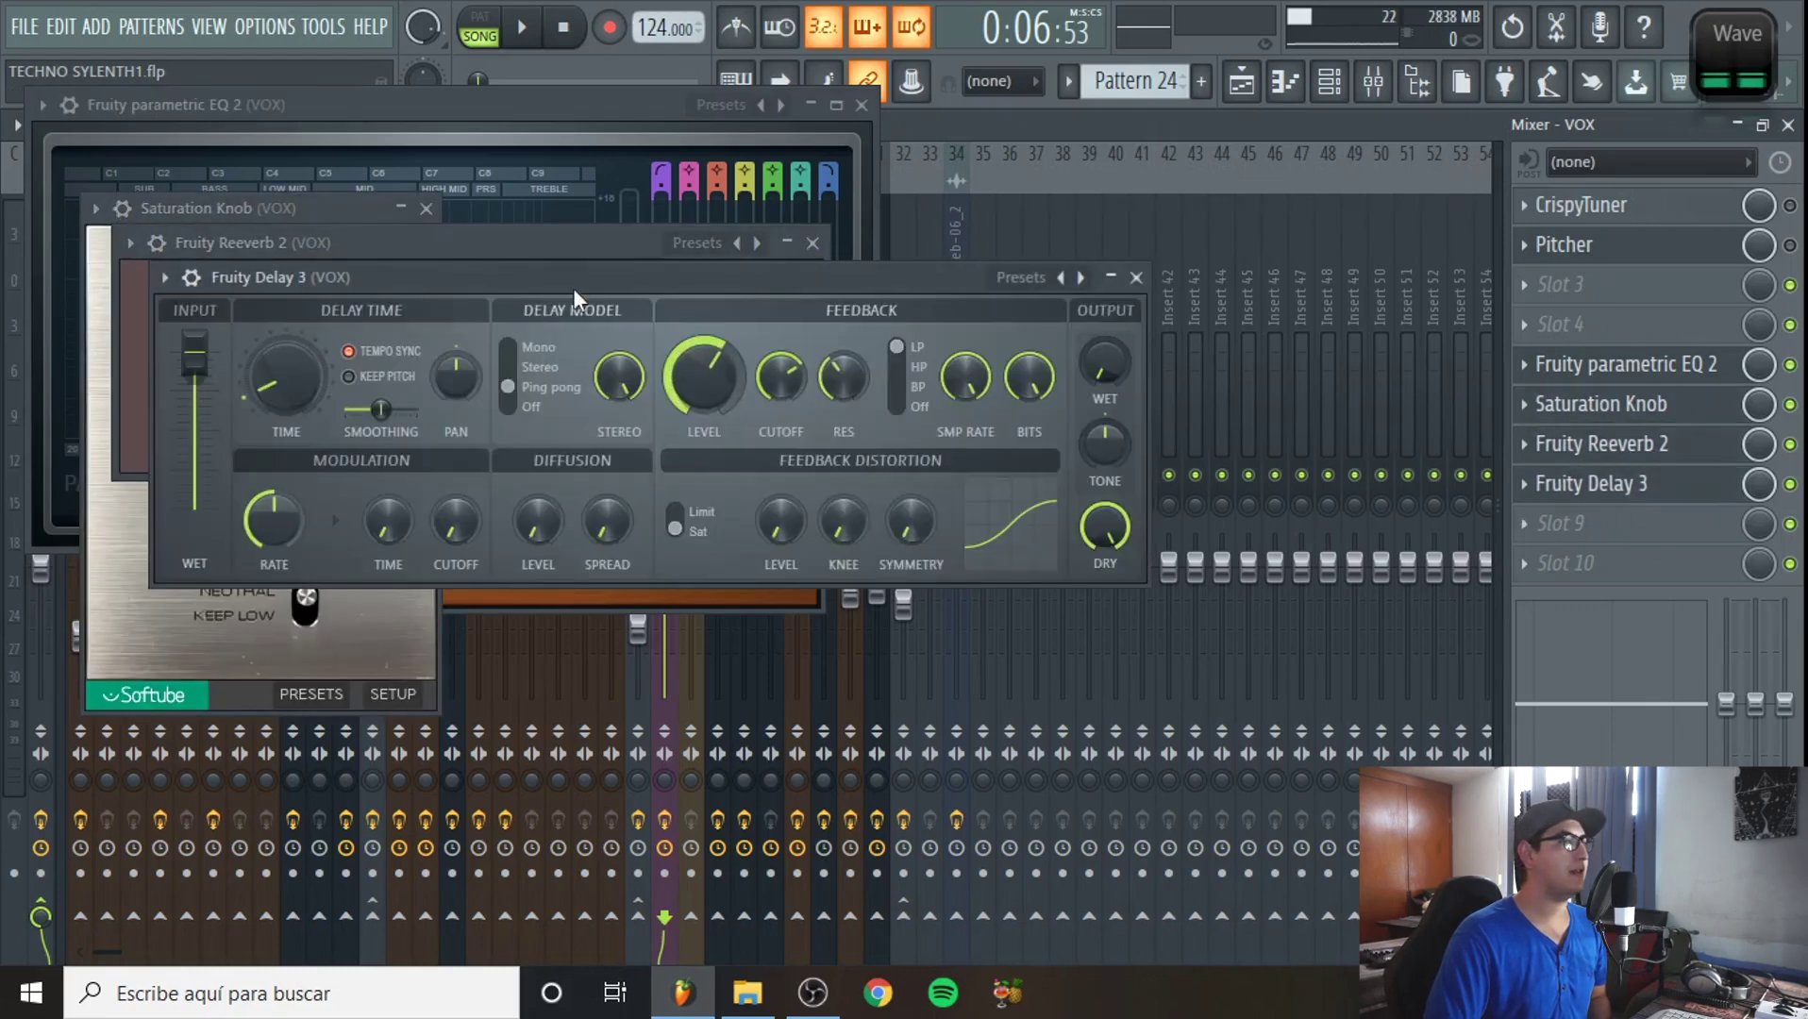
{"action": "left_click_drag", "start_coordinate": [574, 288], "coordinate": [515, 213]}
{"action": "key", "text": "Escape"}
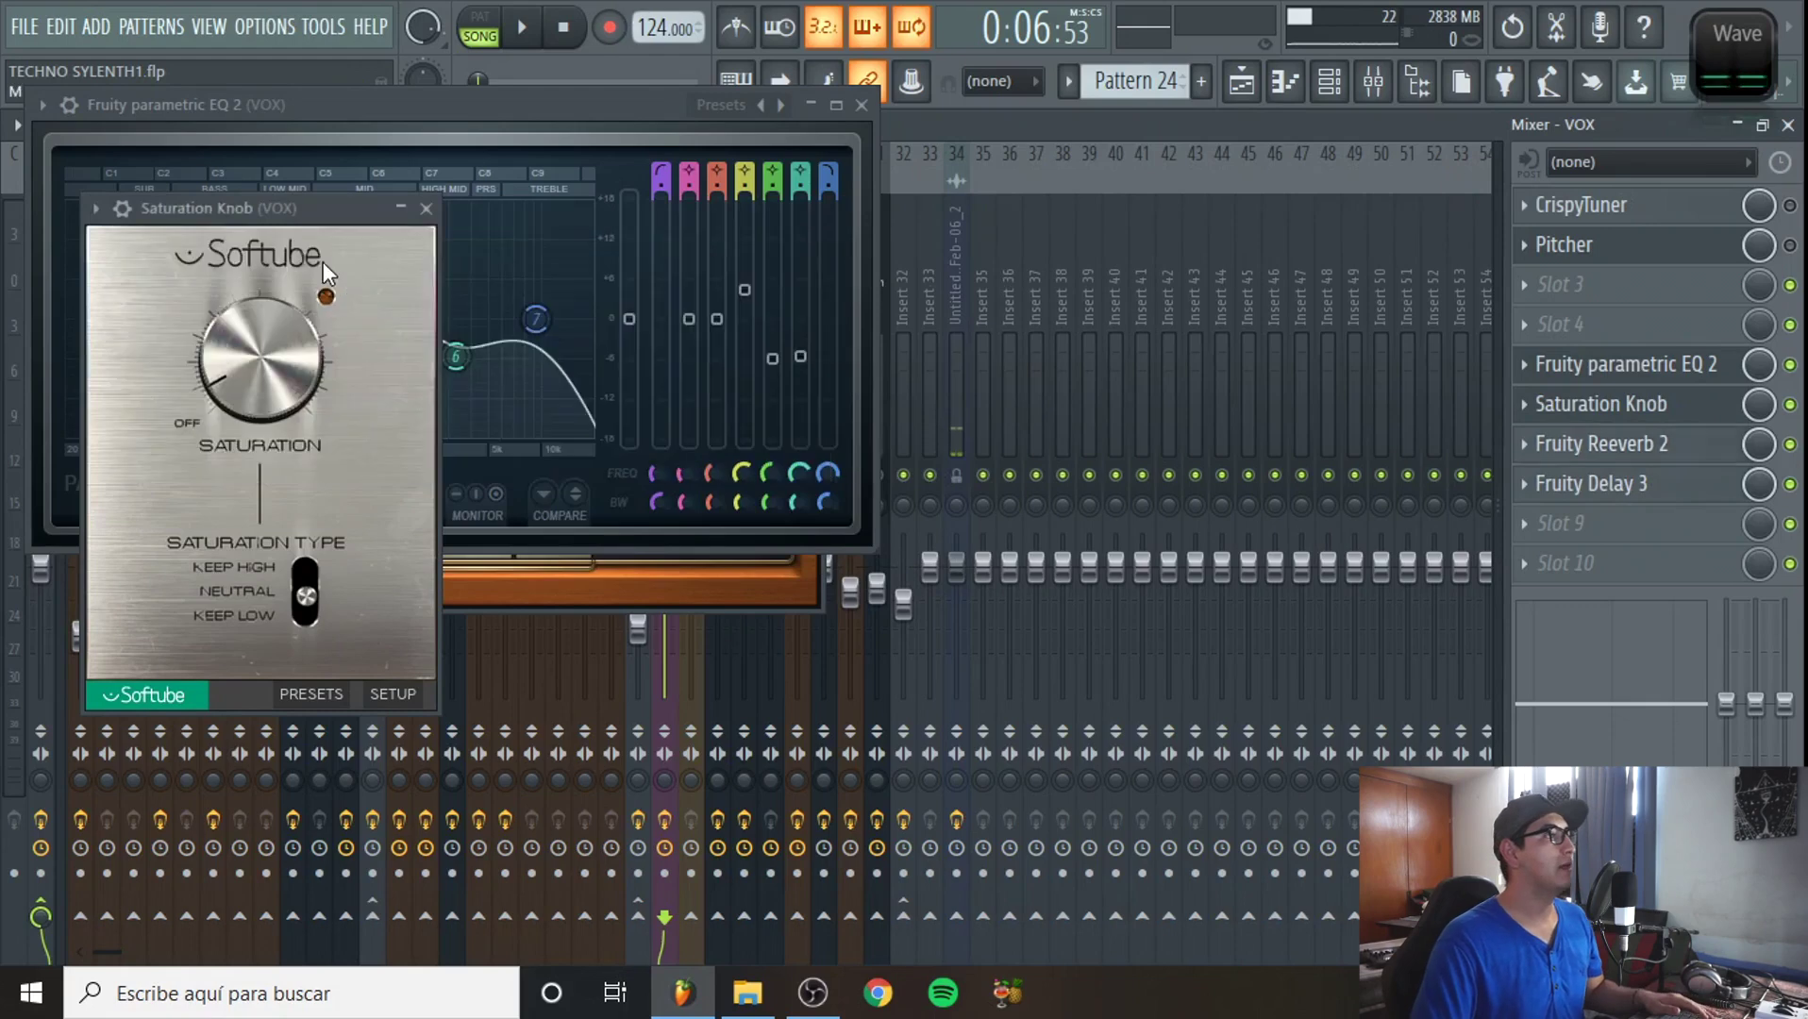
{"action": "key", "text": "Escape"}
{"action": "key", "text": "Escape"}
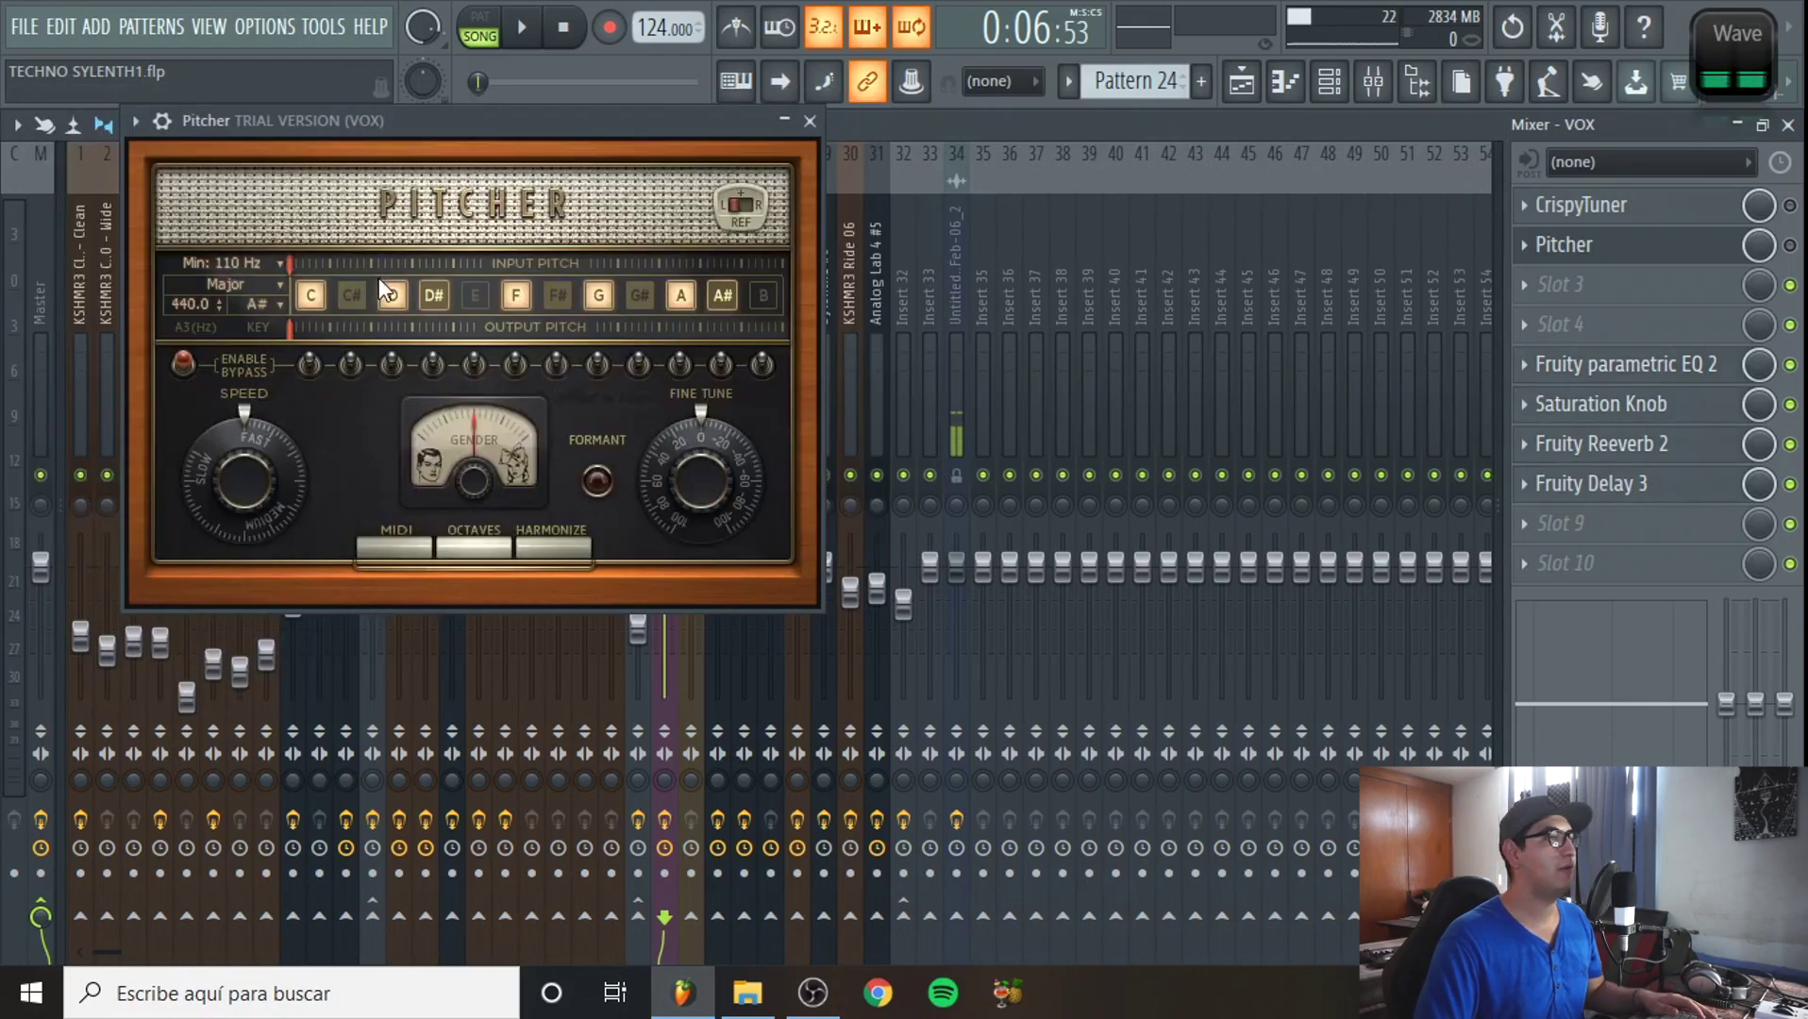
- Bypass Fruity Parametric EQ 2, Saturation Knob and Fruity Reeverb 2 on the VOX track and return to the playlist
{"action": "left_click", "coordinate": [1790, 365]}
{"action": "left_click", "coordinate": [1789, 404]}
{"action": "left_click", "coordinate": [1789, 443]}
{"action": "left_click", "coordinate": [1787, 125]}
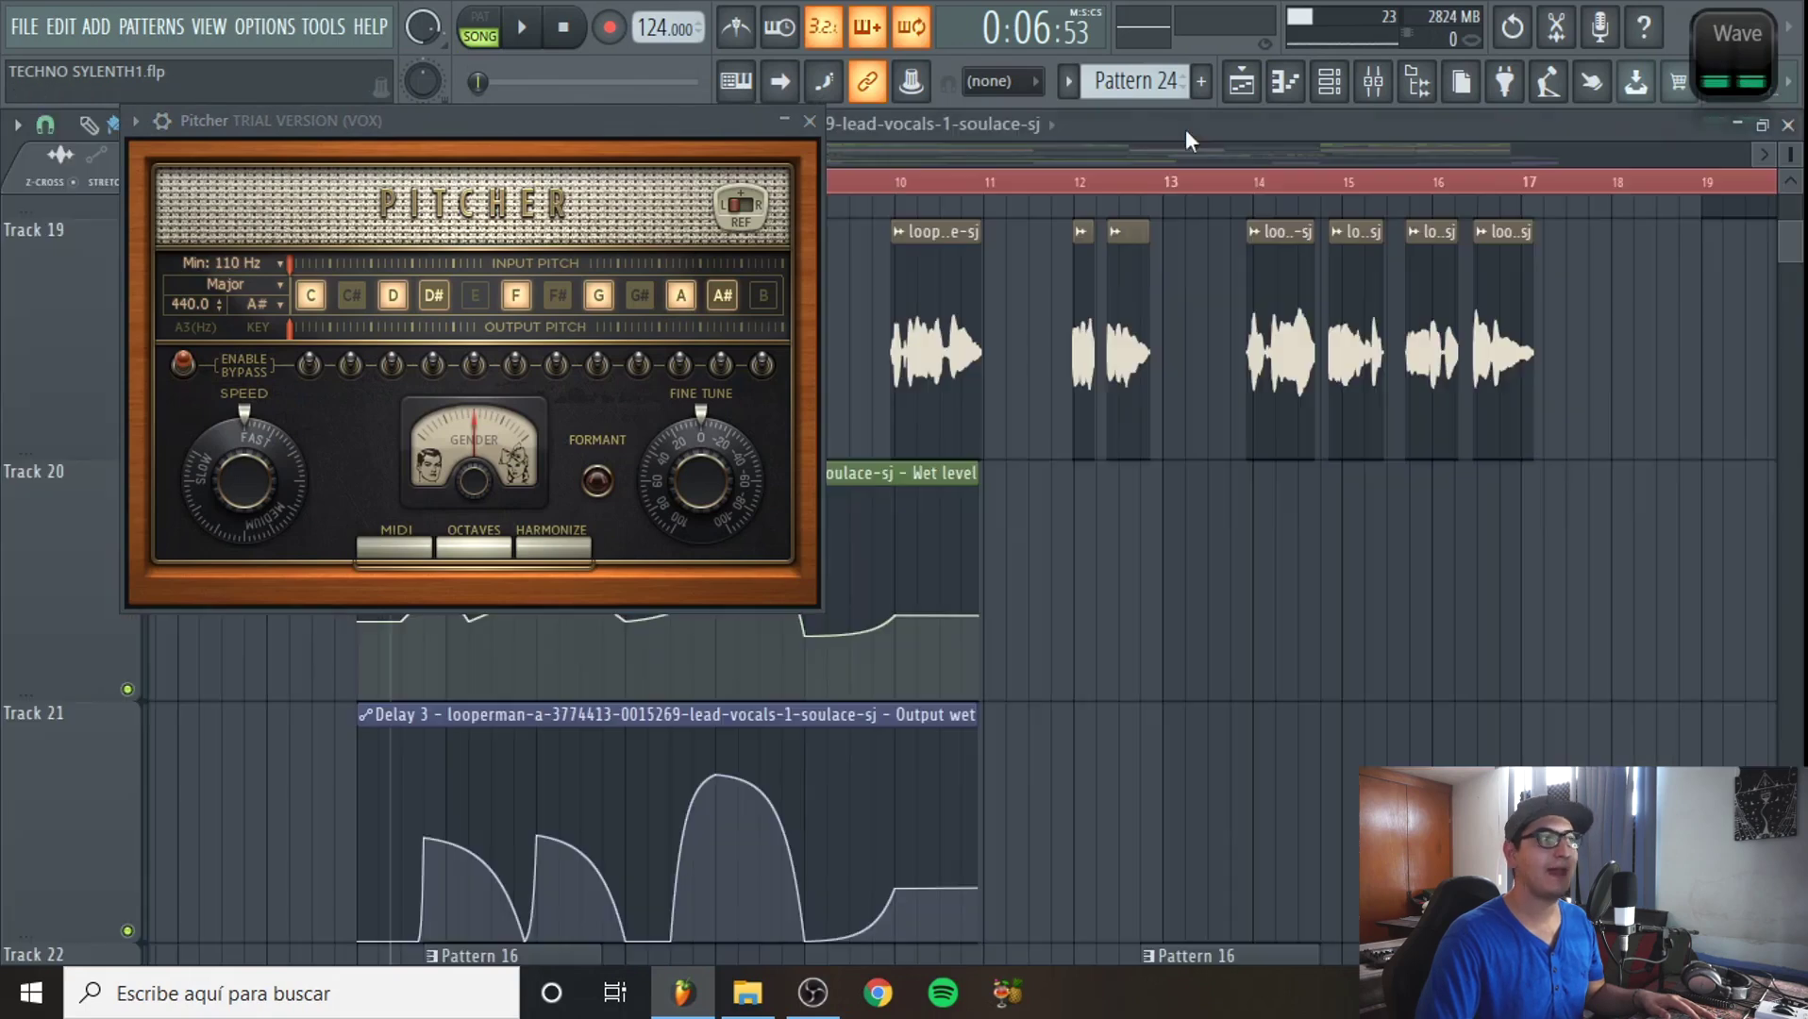
- Close Pitcher, solo the vocals on Track 19 in the playlist, and play them back without the automation clips
{"action": "left_click", "coordinate": [809, 121]}
{"action": "right_click", "coordinate": [127, 448]}
{"action": "key", "text": "space"}
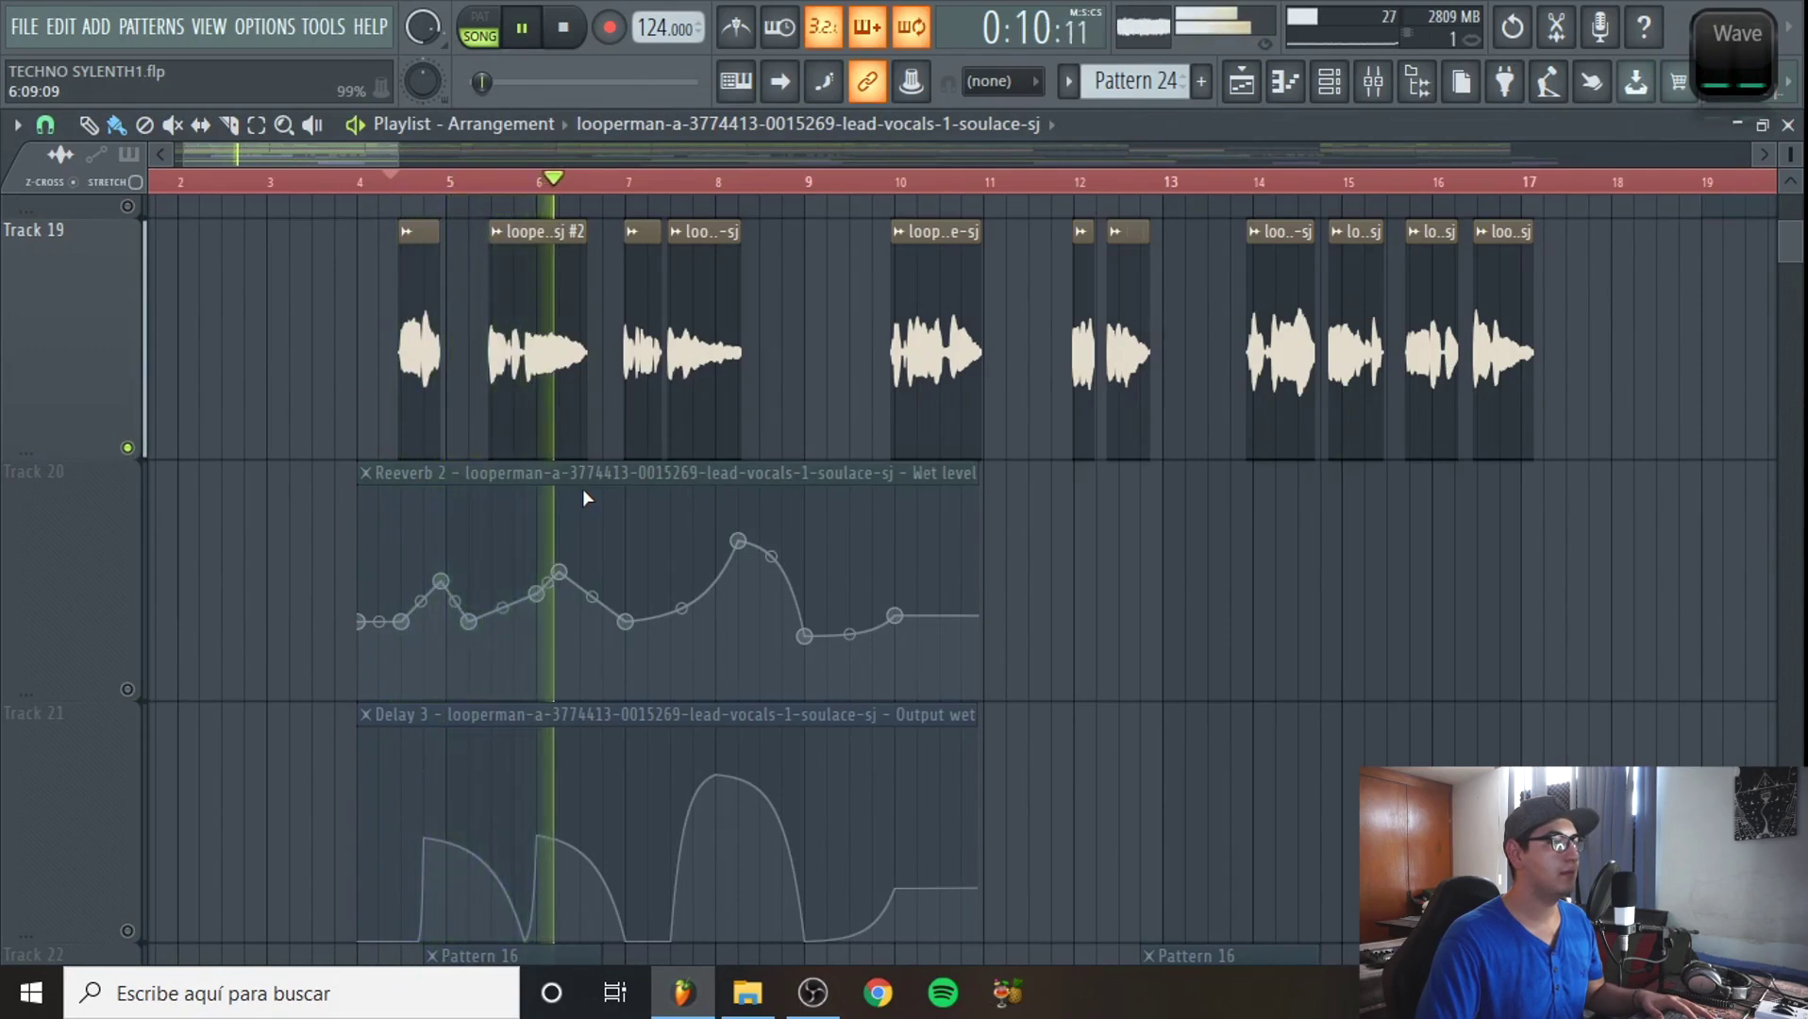
{"action": "left_click", "coordinate": [578, 31]}
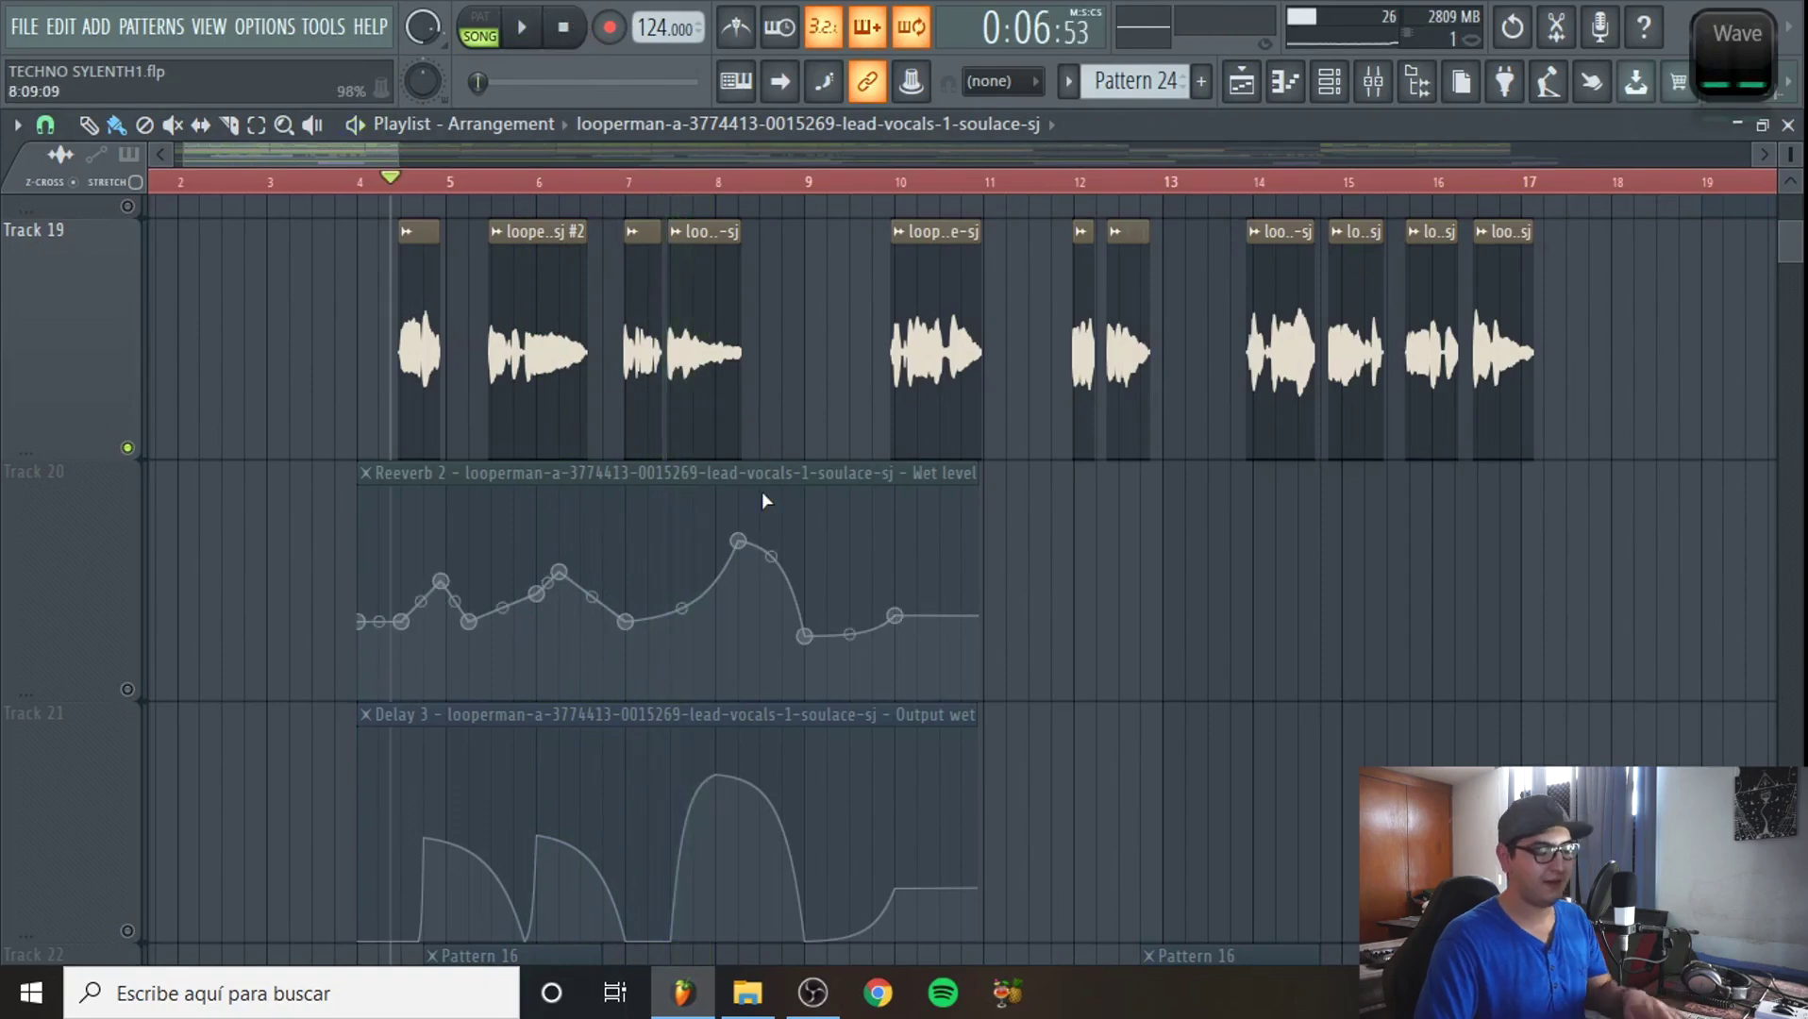
- Enable Pitcher, Fruity Parametric EQ 2, Saturation Knob and Fruity Reeverb 2 on the VOX track and return to the playlist
{"action": "key", "text": "F9"}
{"action": "left_click", "coordinate": [1789, 364]}
{"action": "left_click", "coordinate": [1790, 404]}
{"action": "left_click", "coordinate": [1790, 444]}
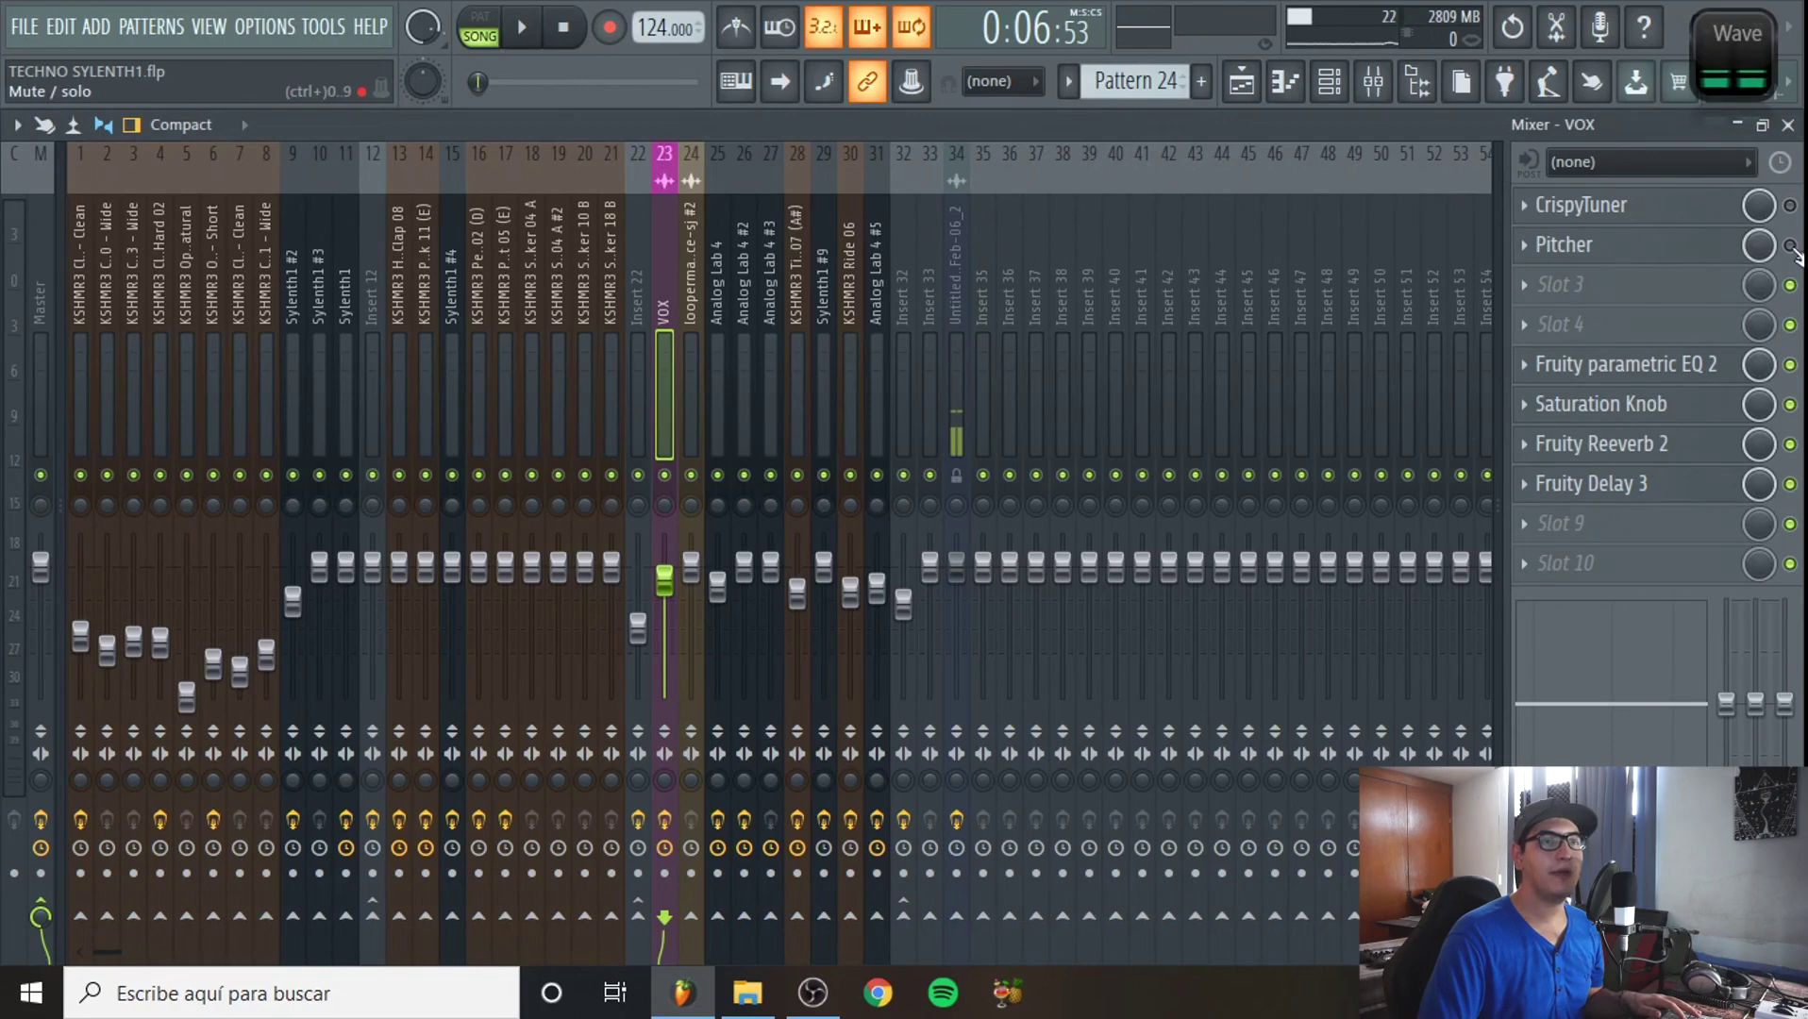
{"action": "left_click", "coordinate": [1788, 124]}
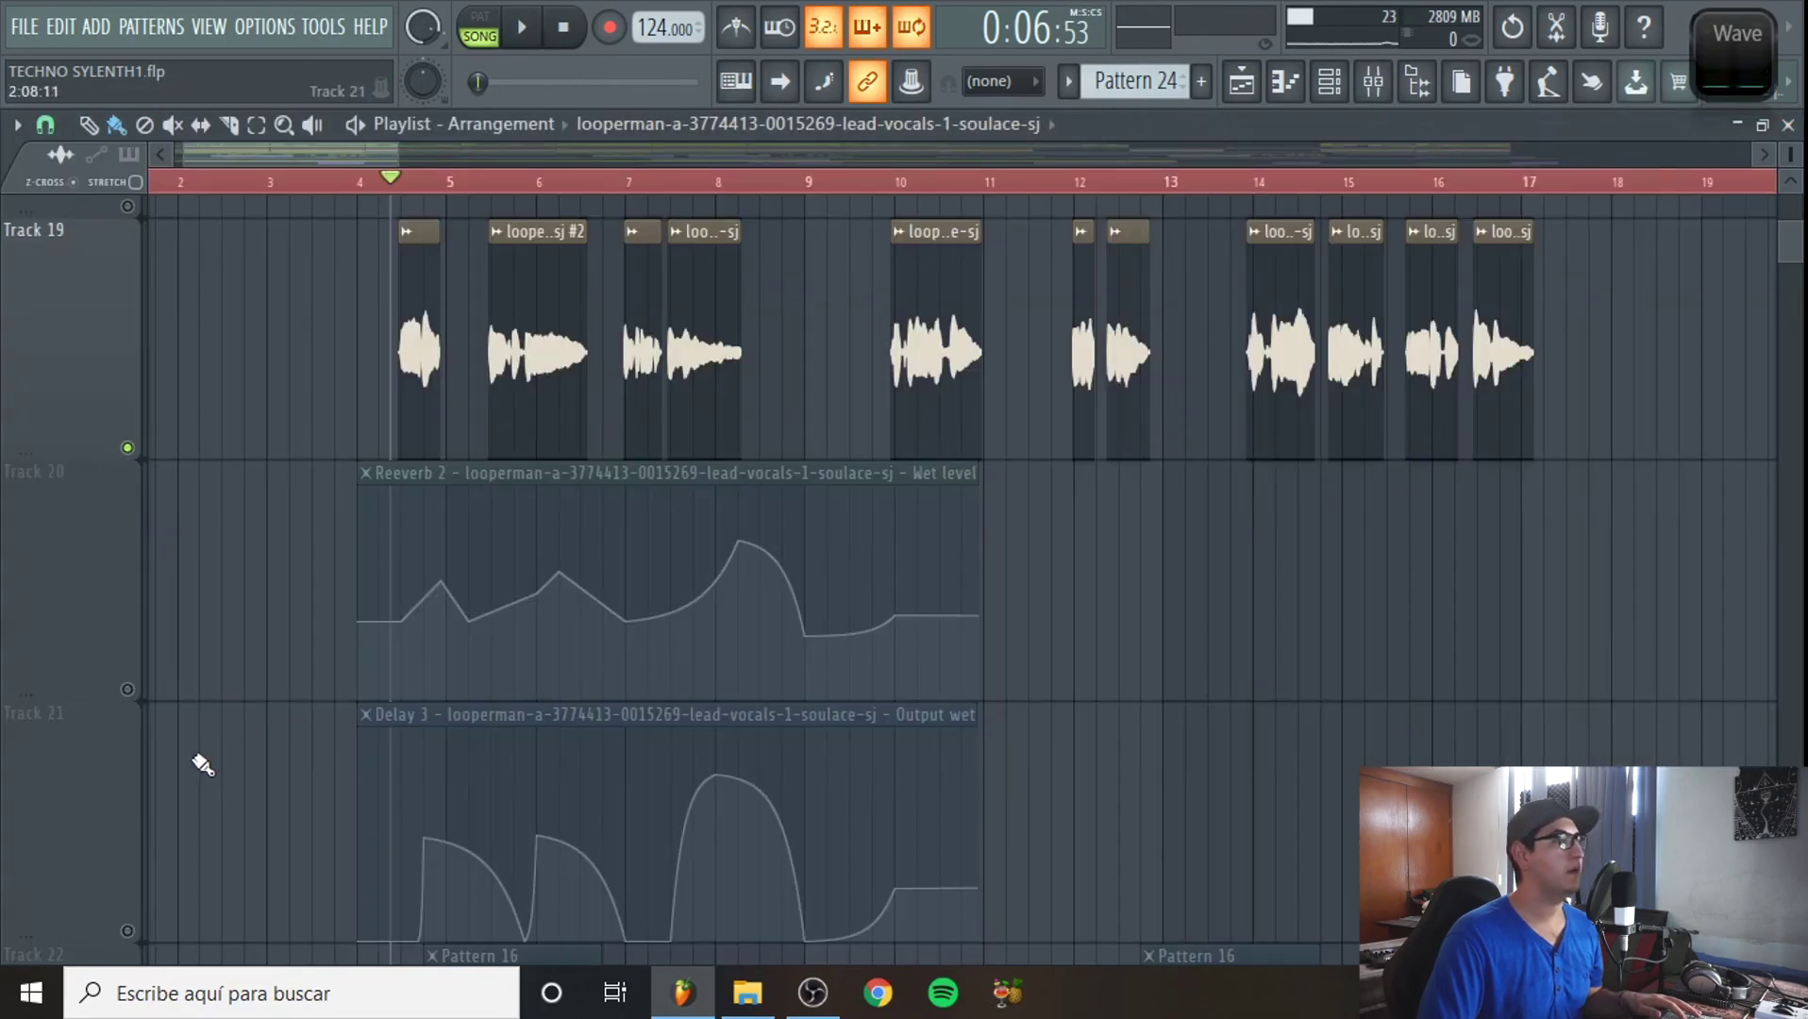
- Unmute the Reeverb 2 and Delay 3 automation on Tracks 20 and 21 and play back the processed vocals
{"action": "left_click", "coordinate": [128, 690]}
{"action": "left_click", "coordinate": [127, 932]}
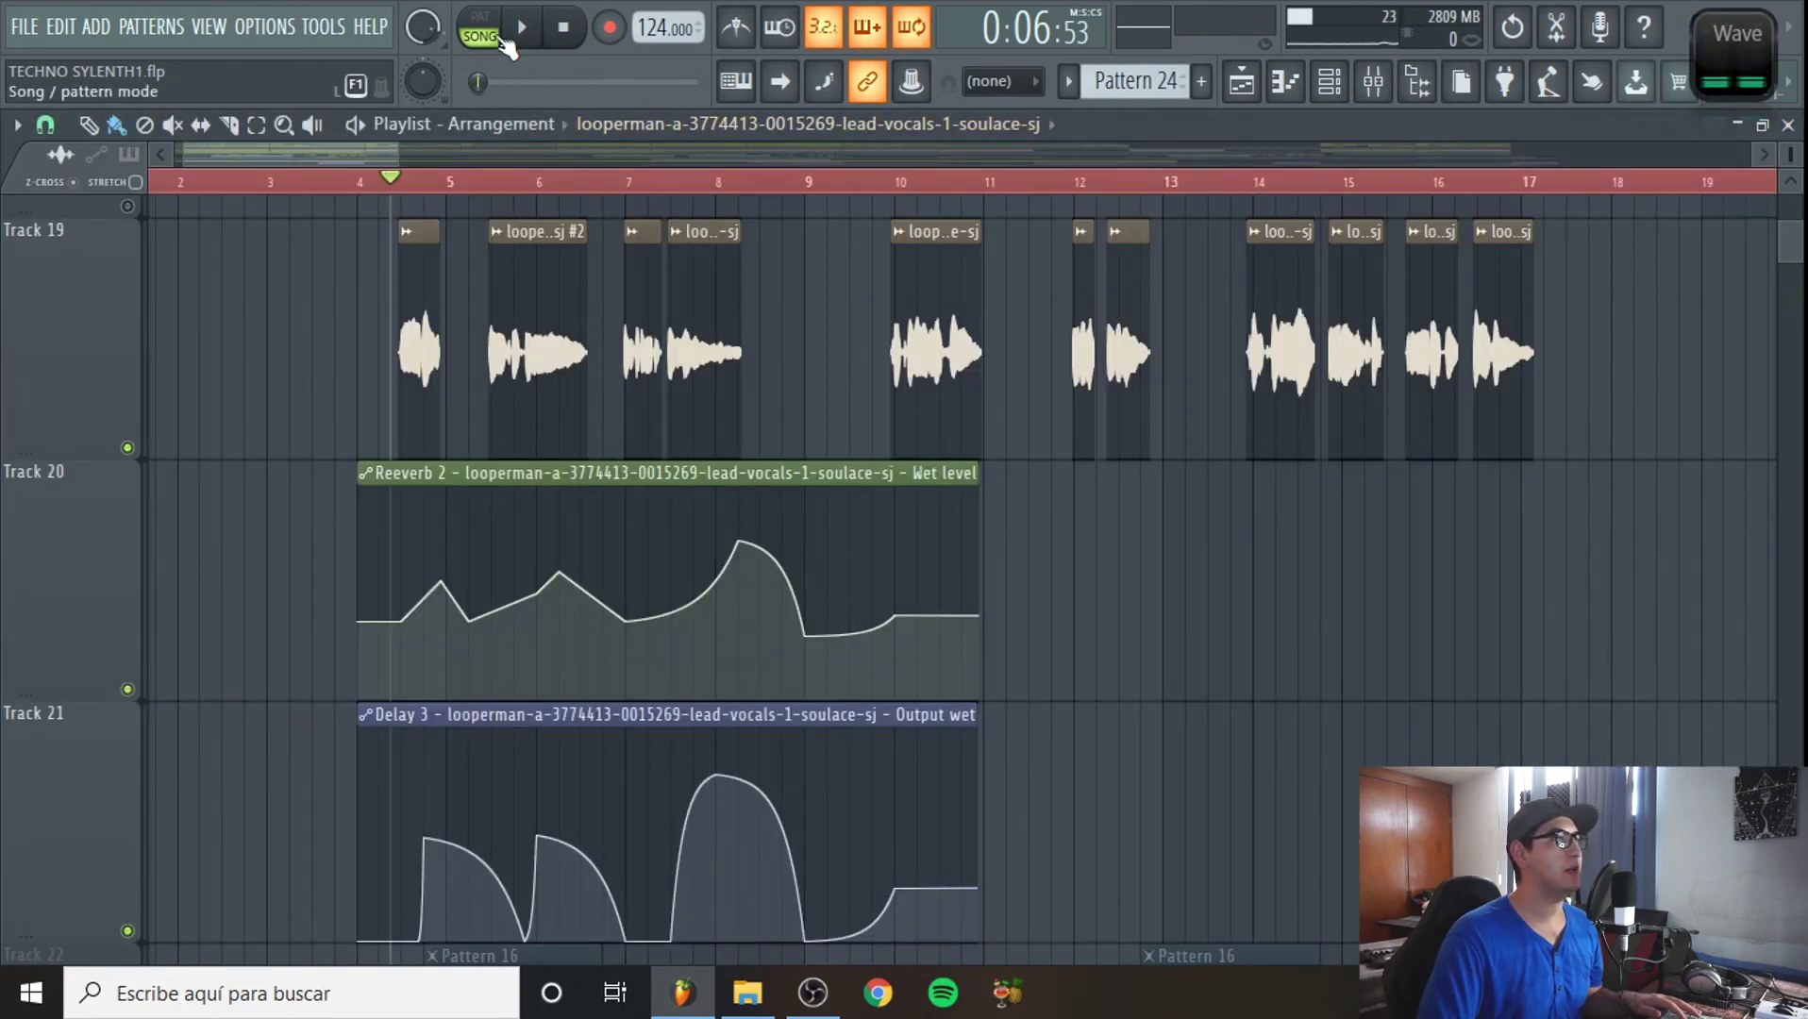
{"action": "left_click", "coordinate": [522, 29]}
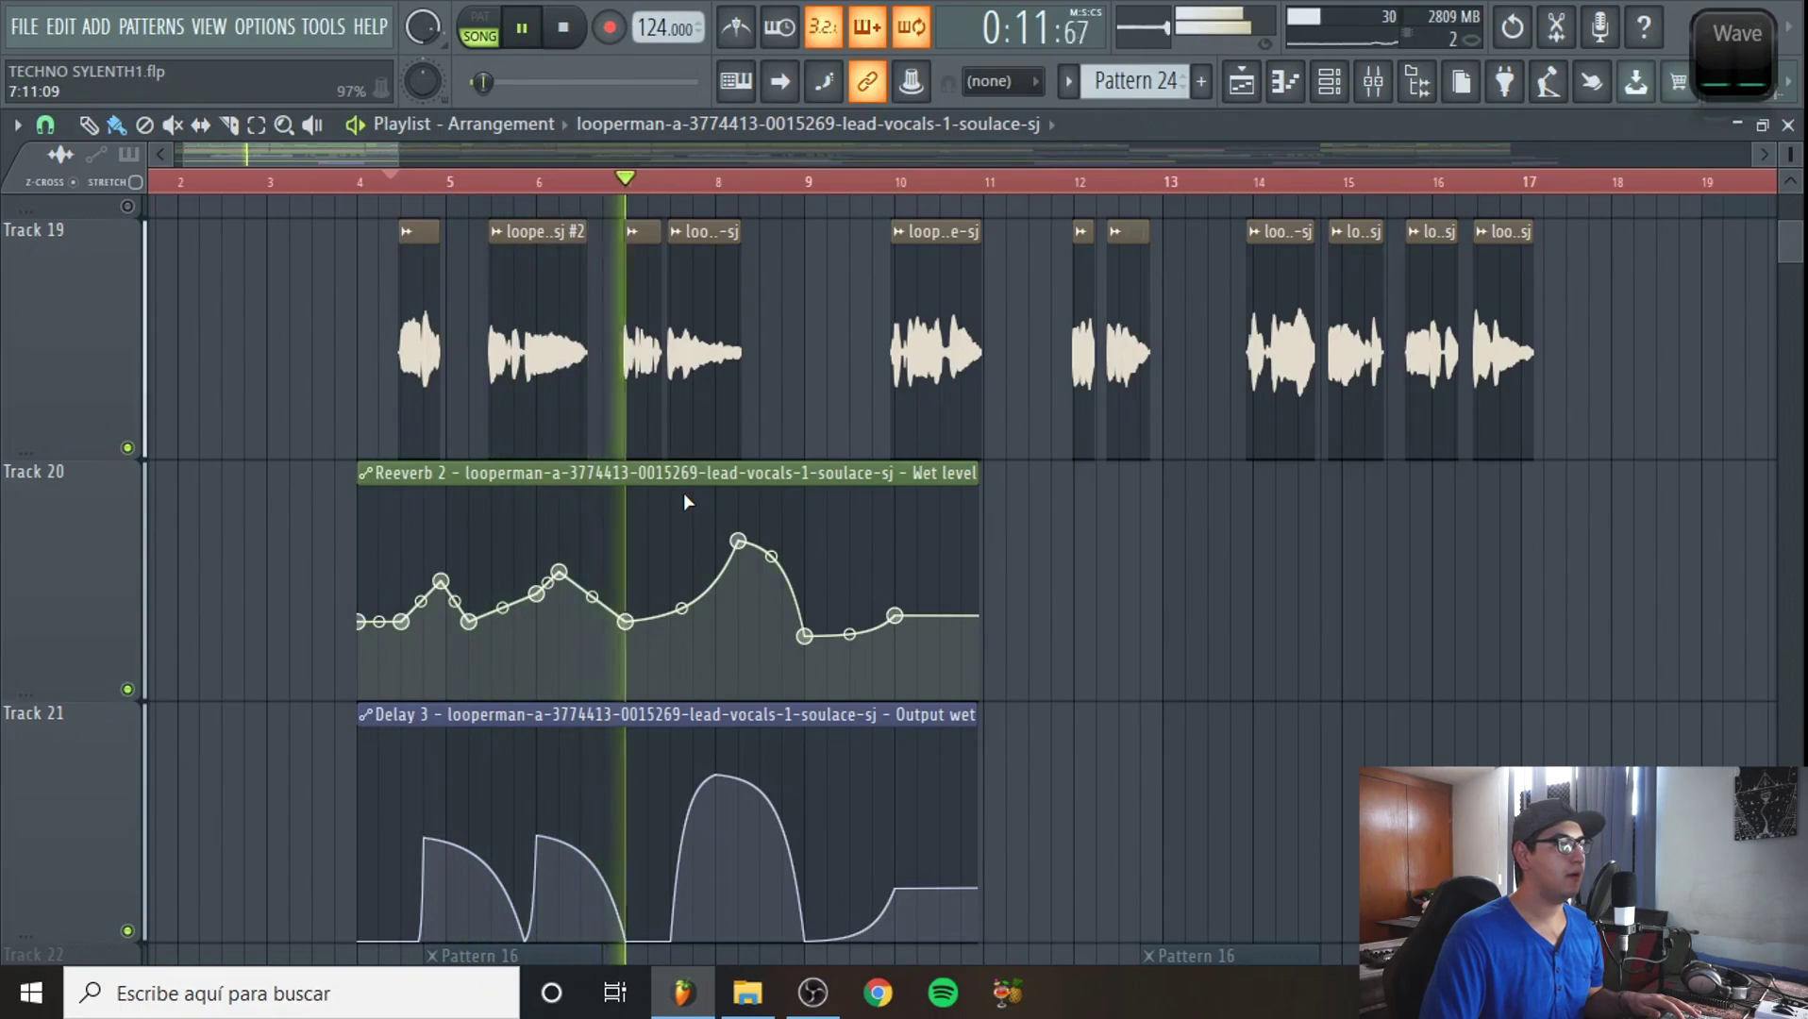
{"action": "left_click", "coordinate": [569, 30]}
{"action": "right_click", "coordinate": [525, 415], "text": "ctrl"}
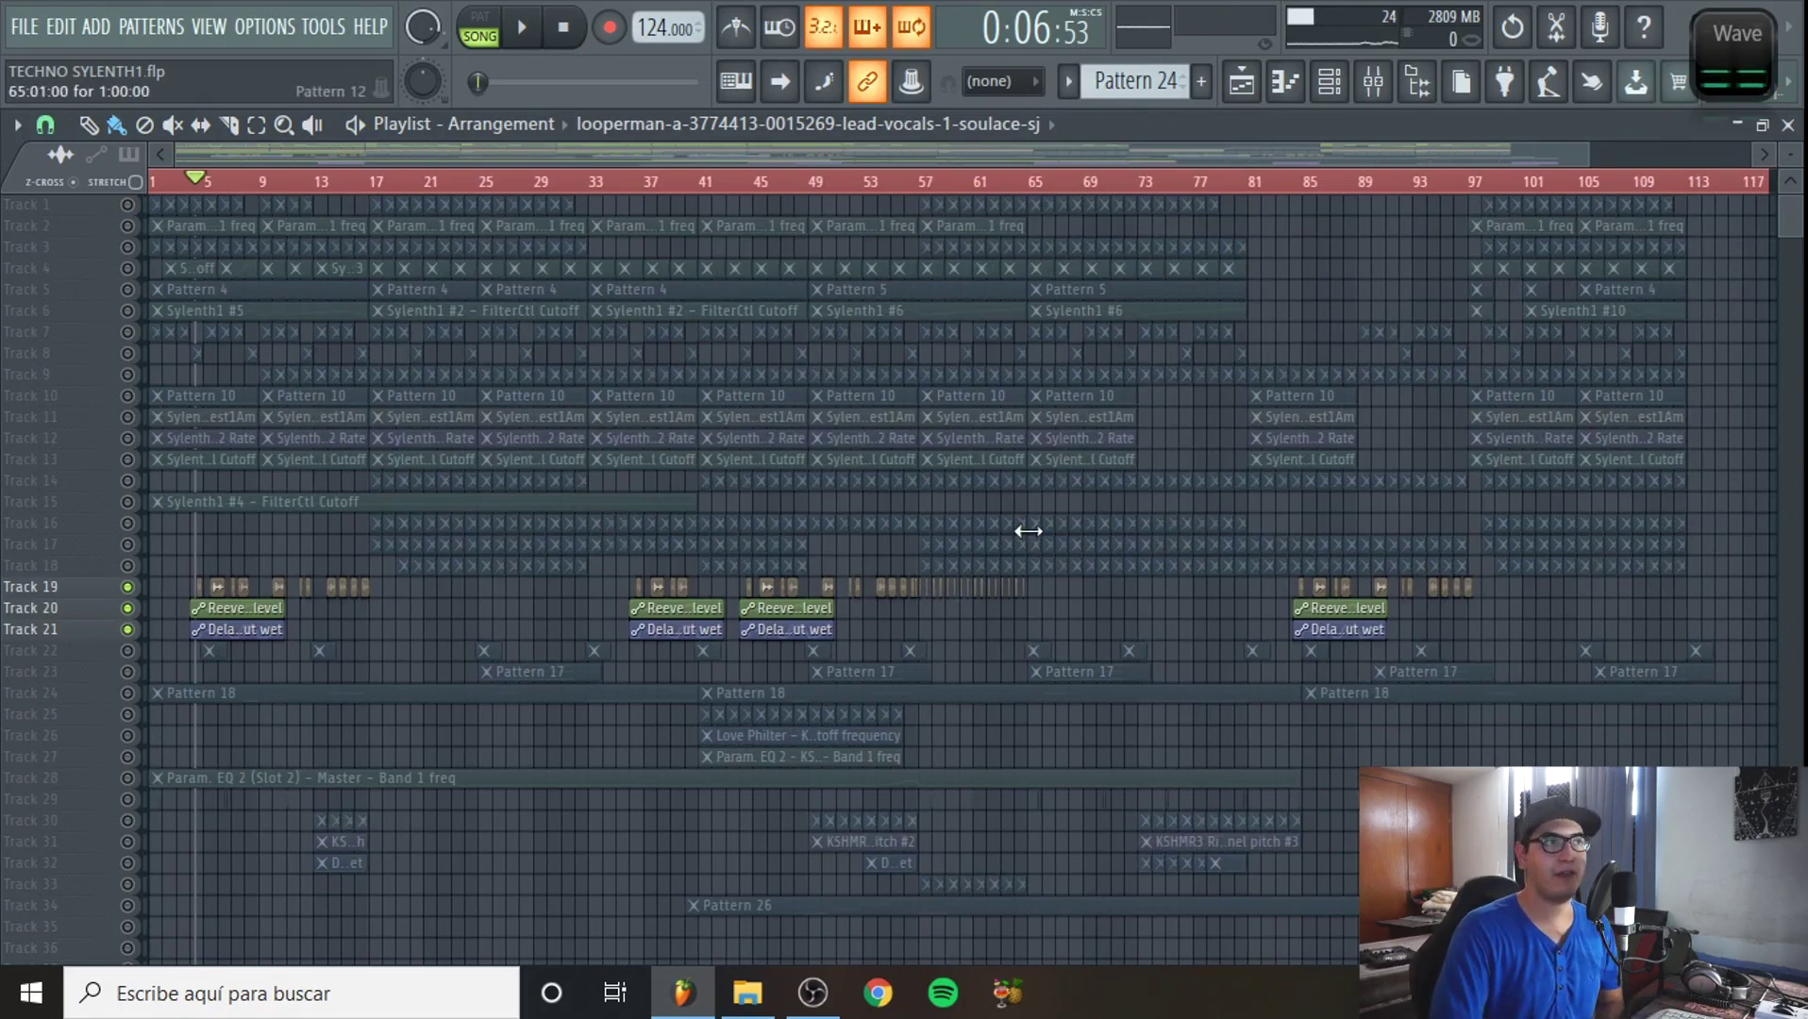
- Select mixer track 34, which holds Wave Candy and Edison
{"action": "key", "text": "F9"}
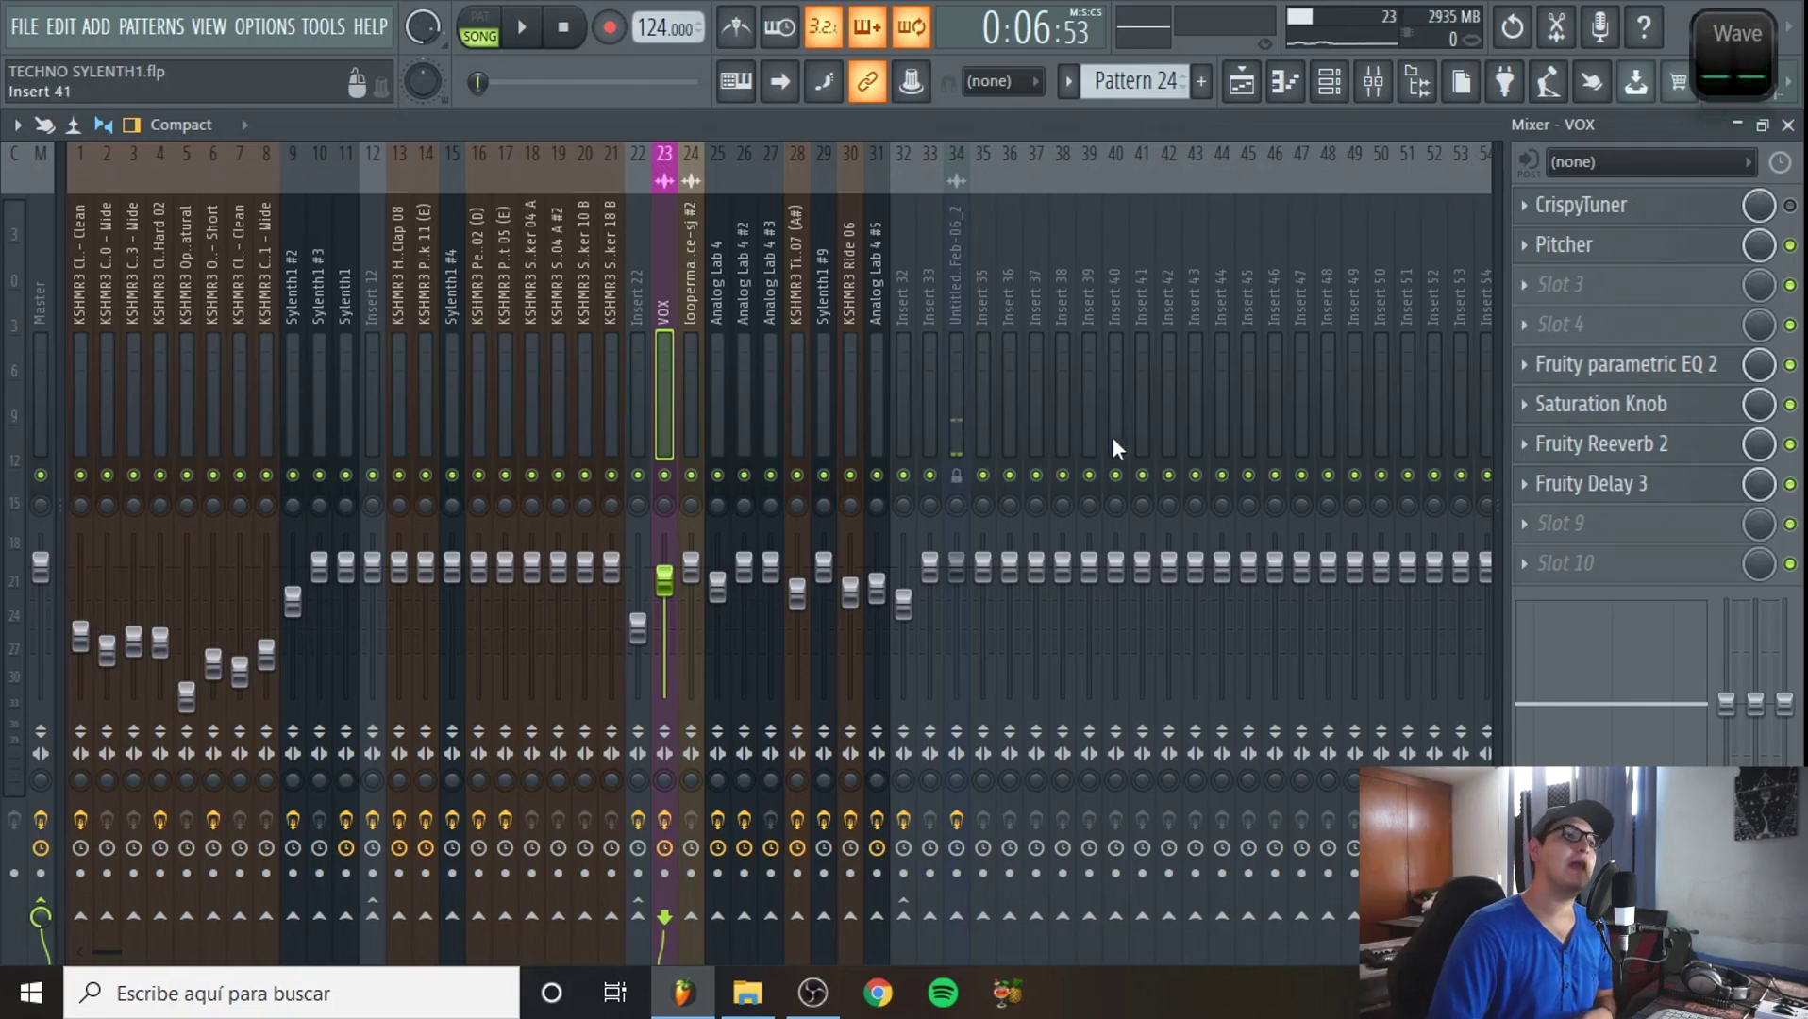
{"action": "left_click", "coordinate": [959, 383]}
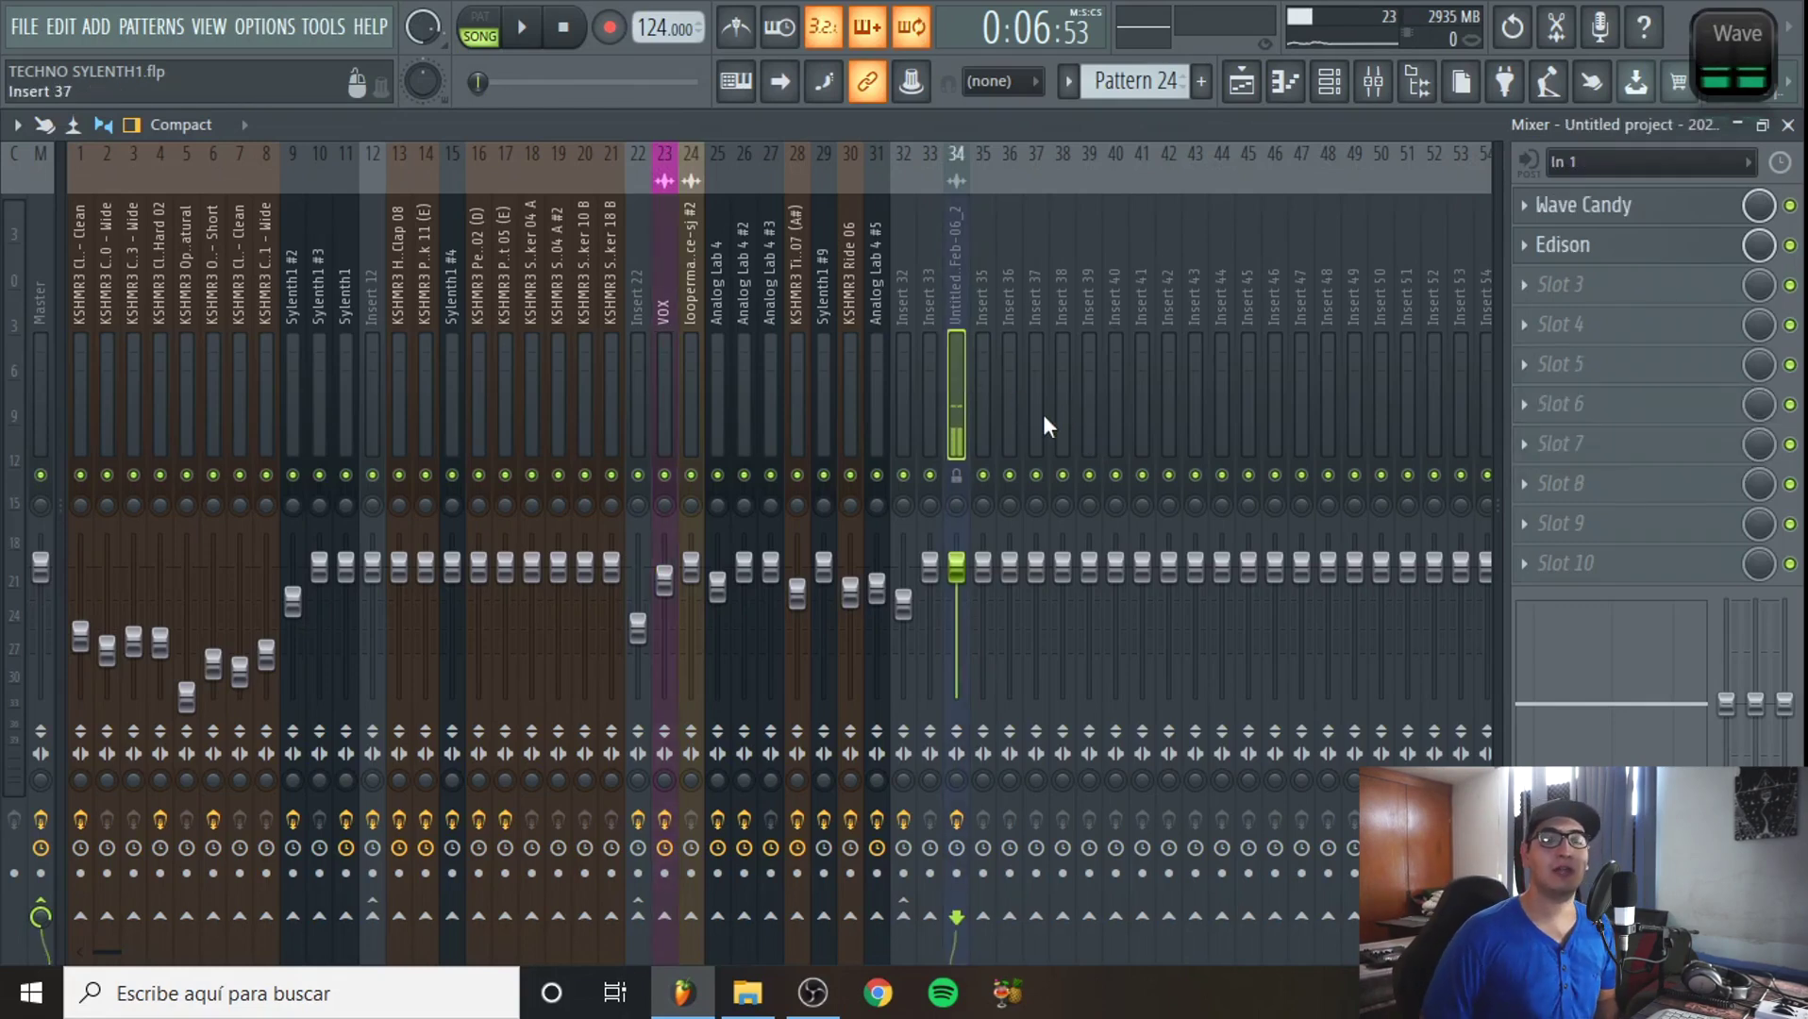